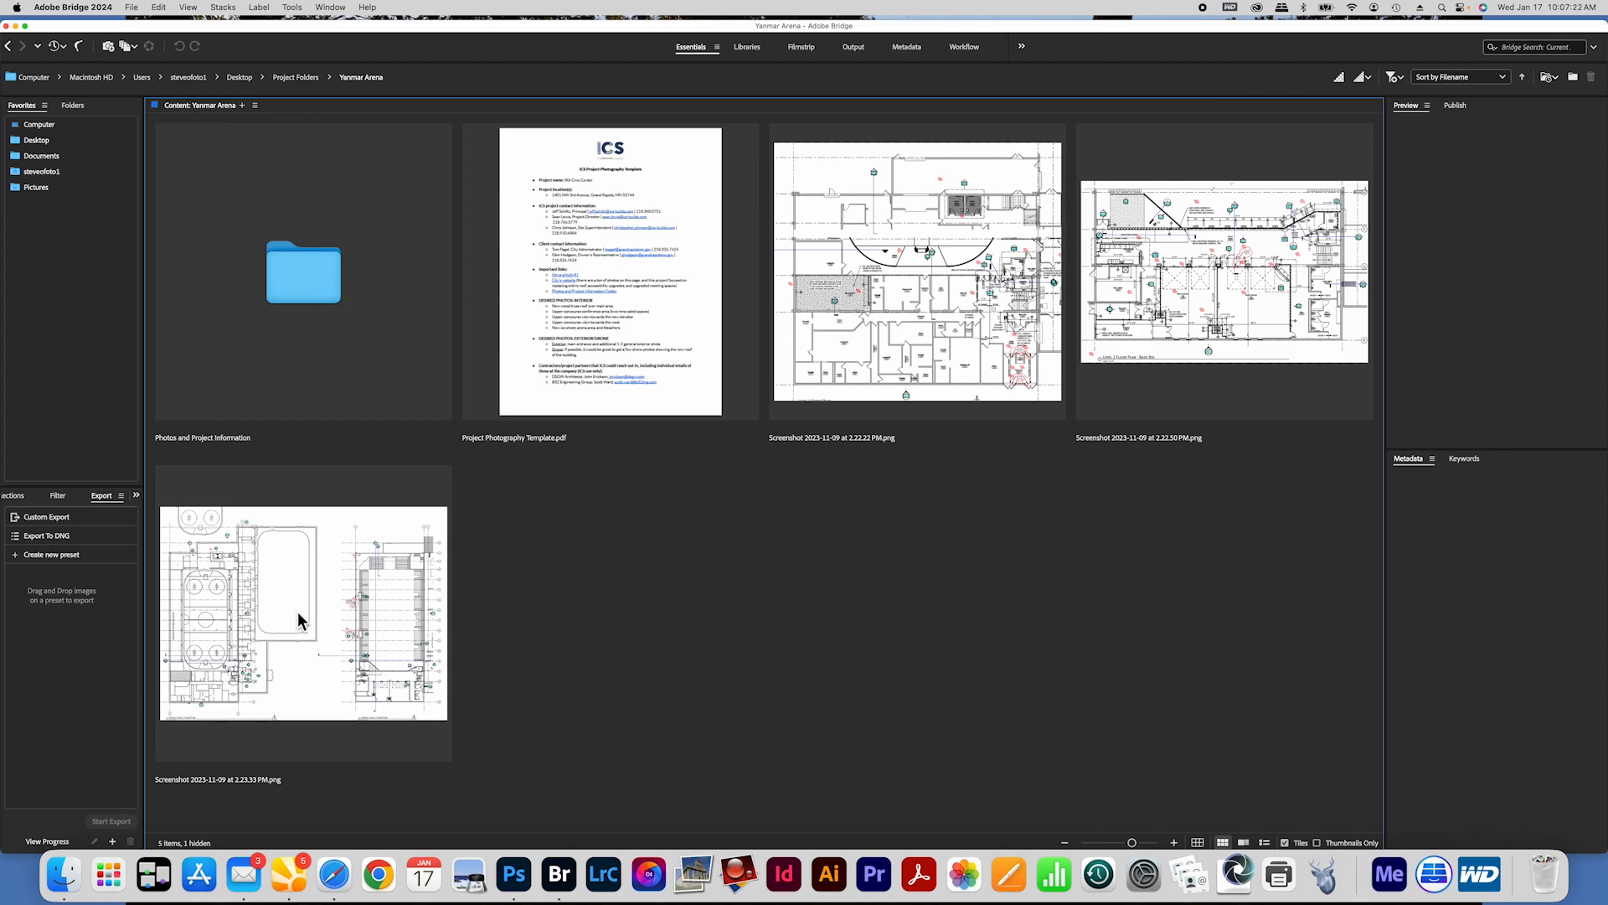
Step: Open the Photos and Project Information folder and view Interior_1.jpeg in full-screen preview
double_click(303, 279)
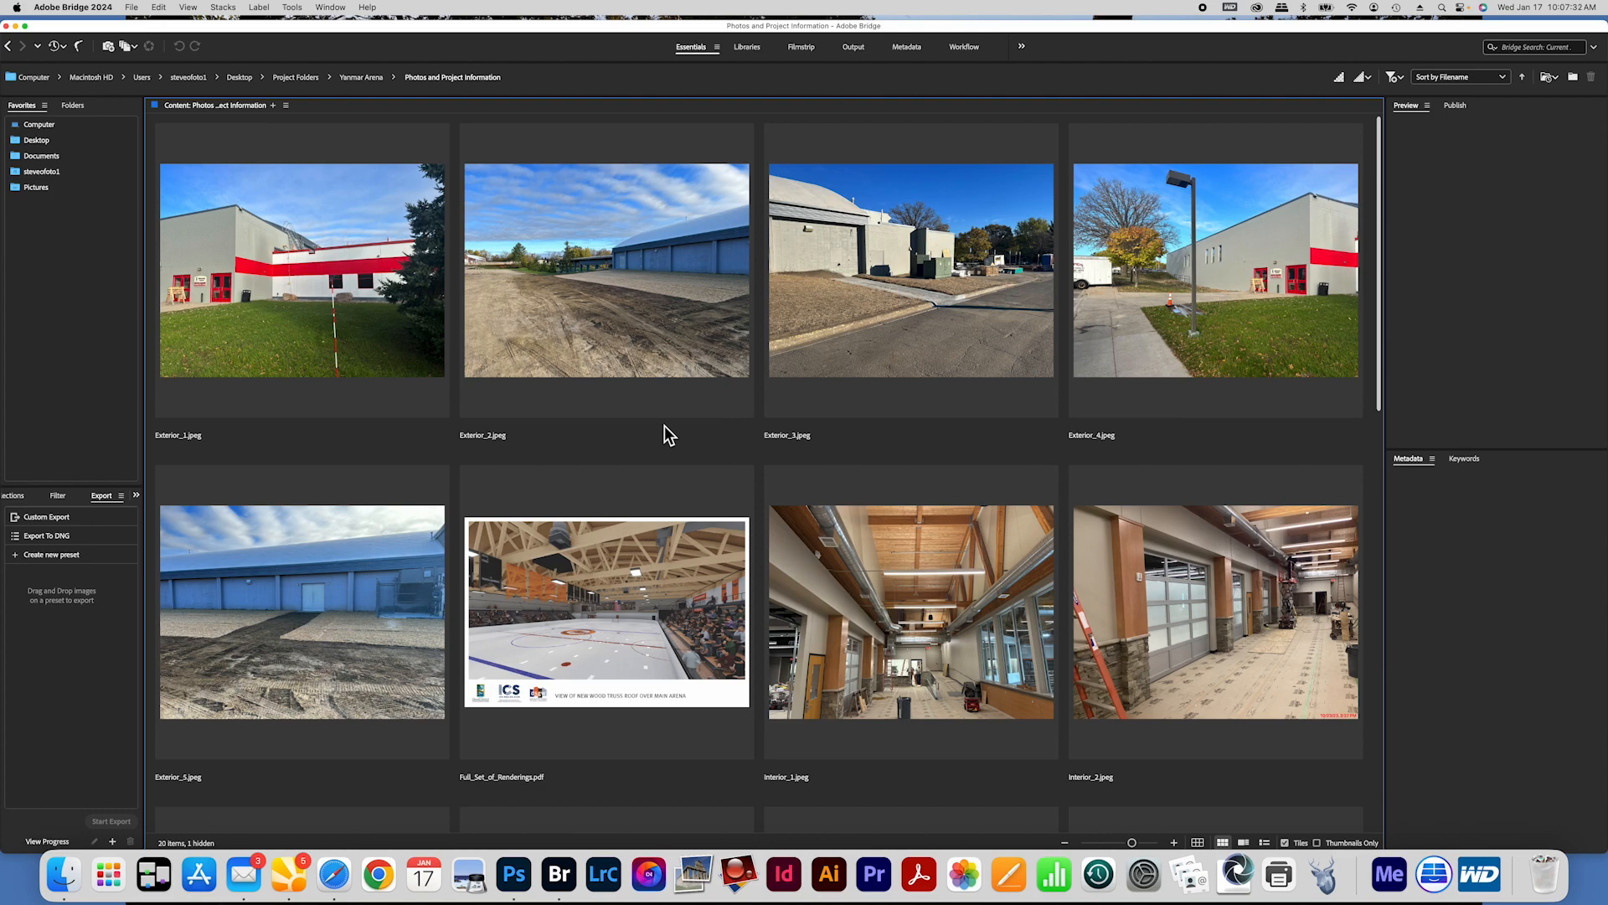
scroll(665, 427, "down", 3)
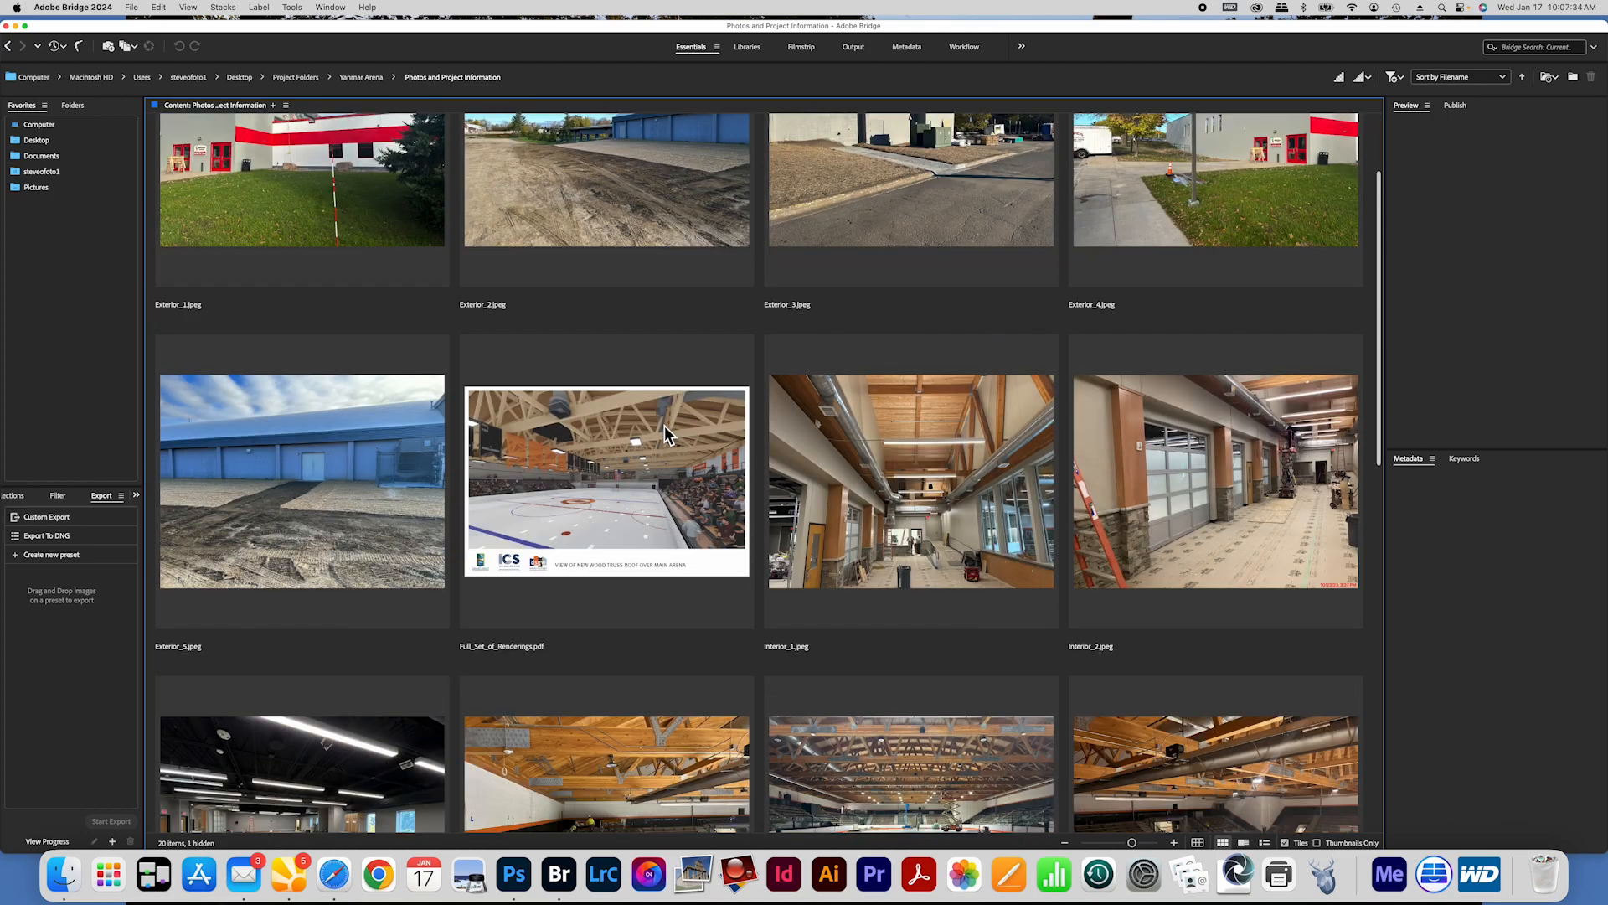
left_click(905, 503)
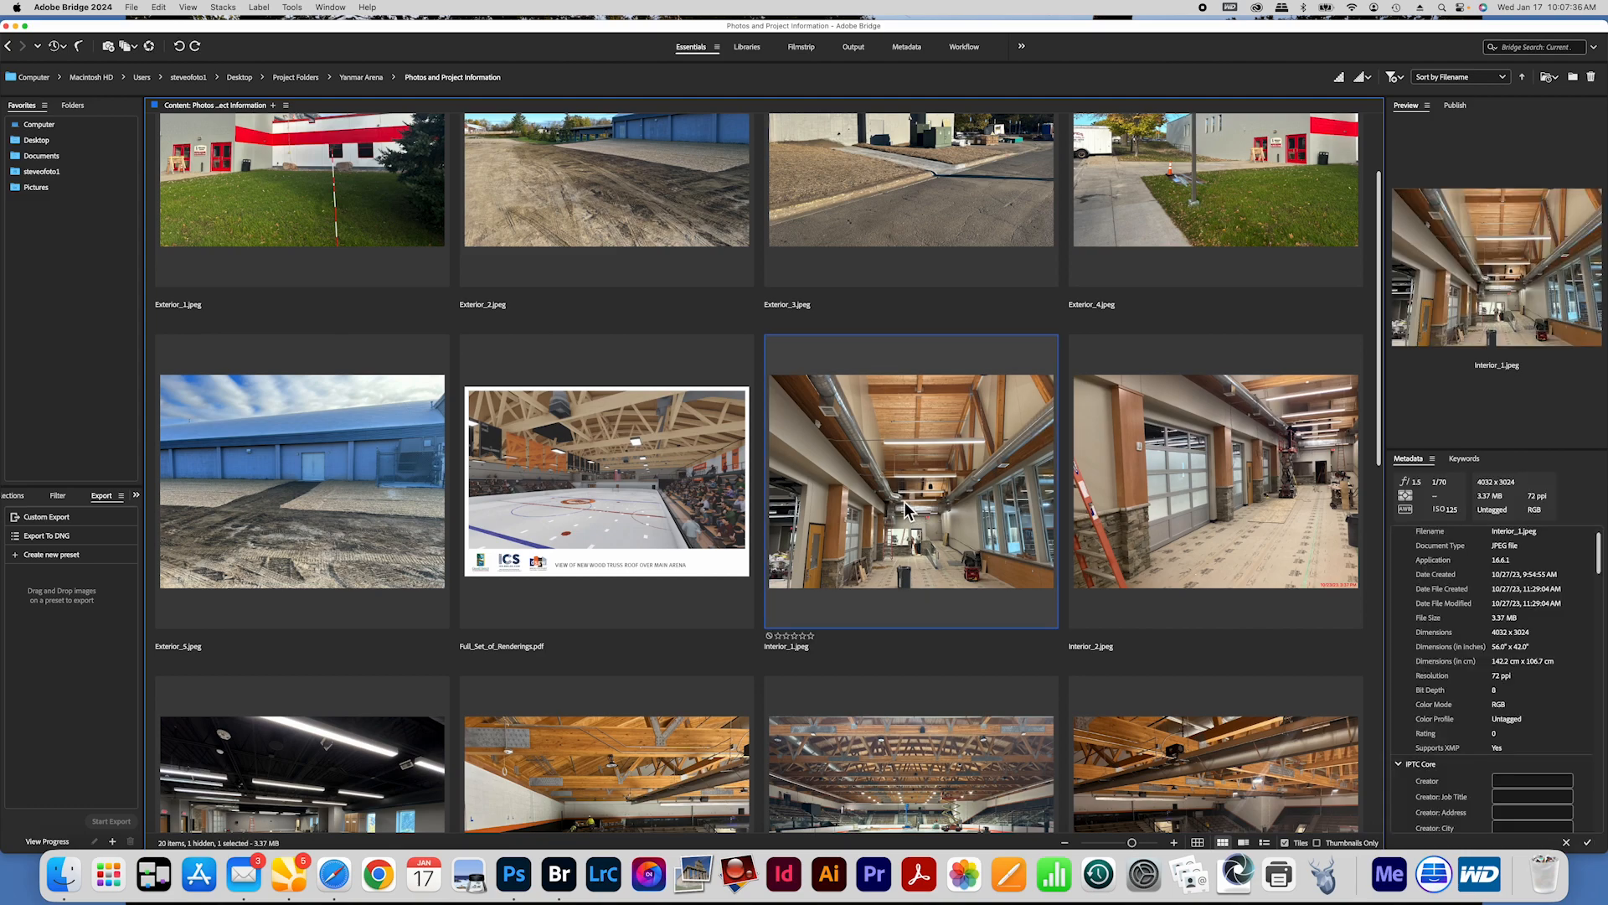
key("space")
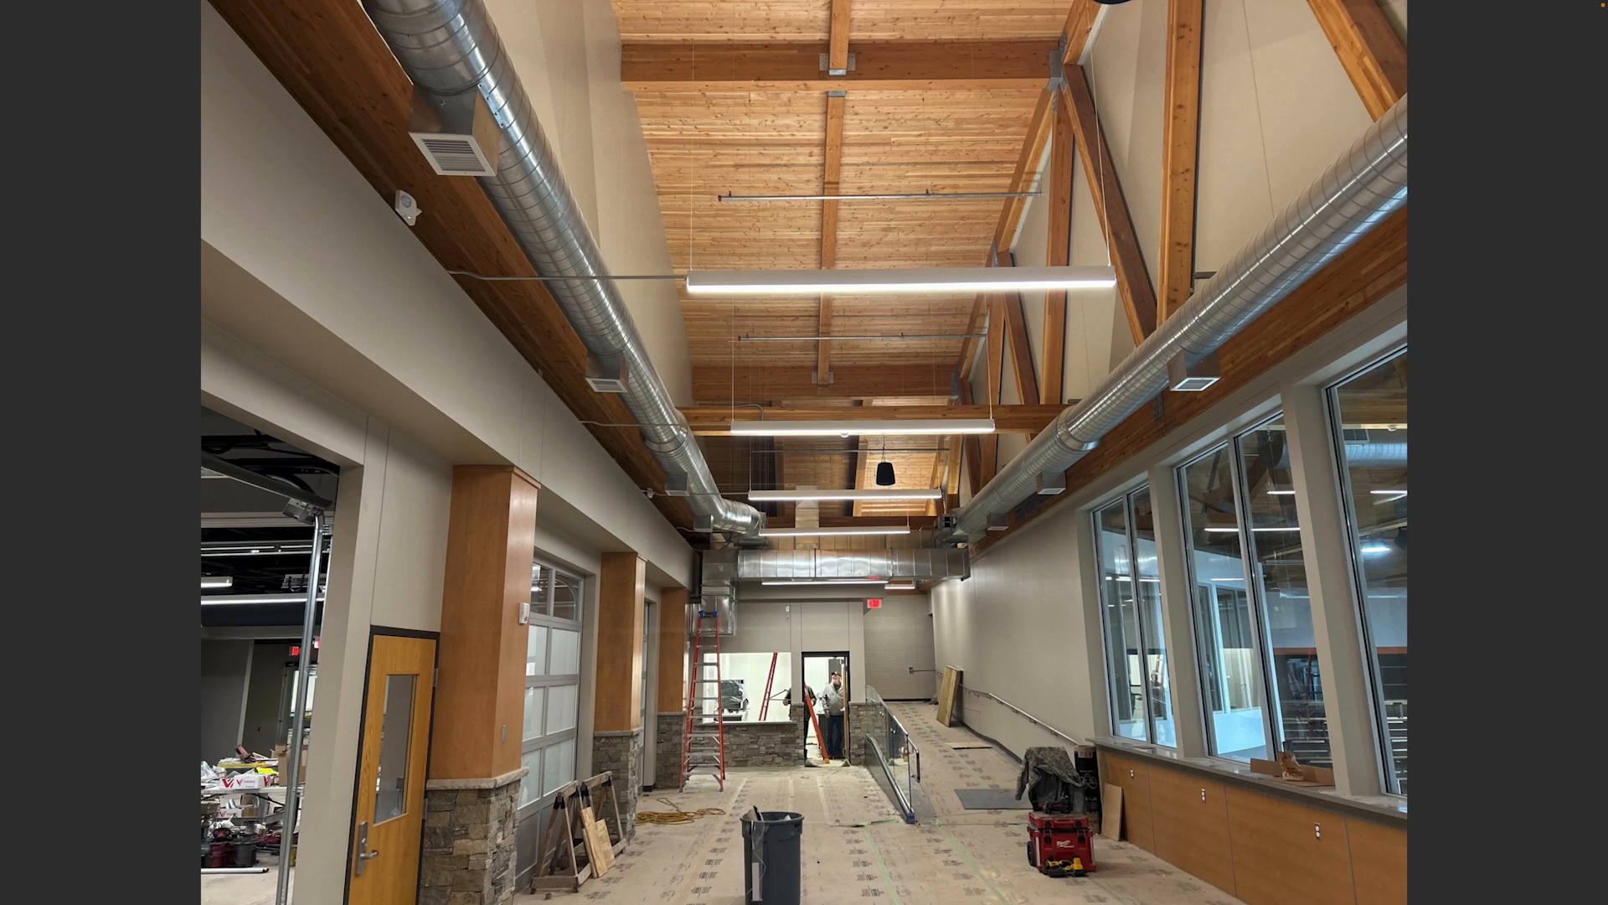
key("space")
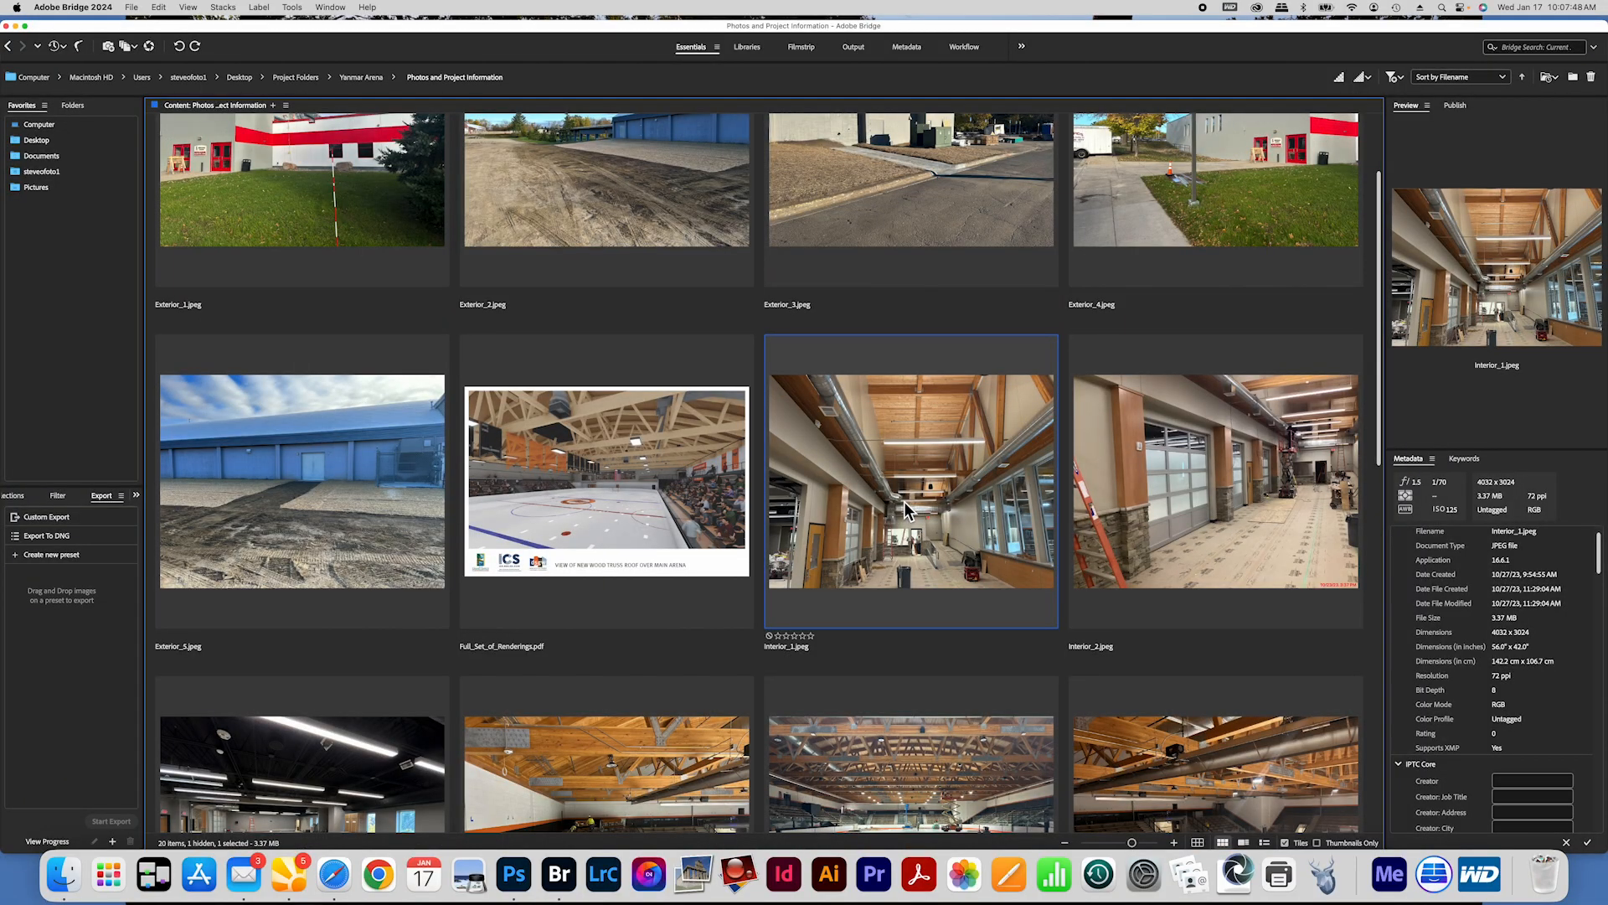
Step: View Full_Set_of_Renderings.pdf in full-screen preview and return to the folder contents
left_click(597, 483)
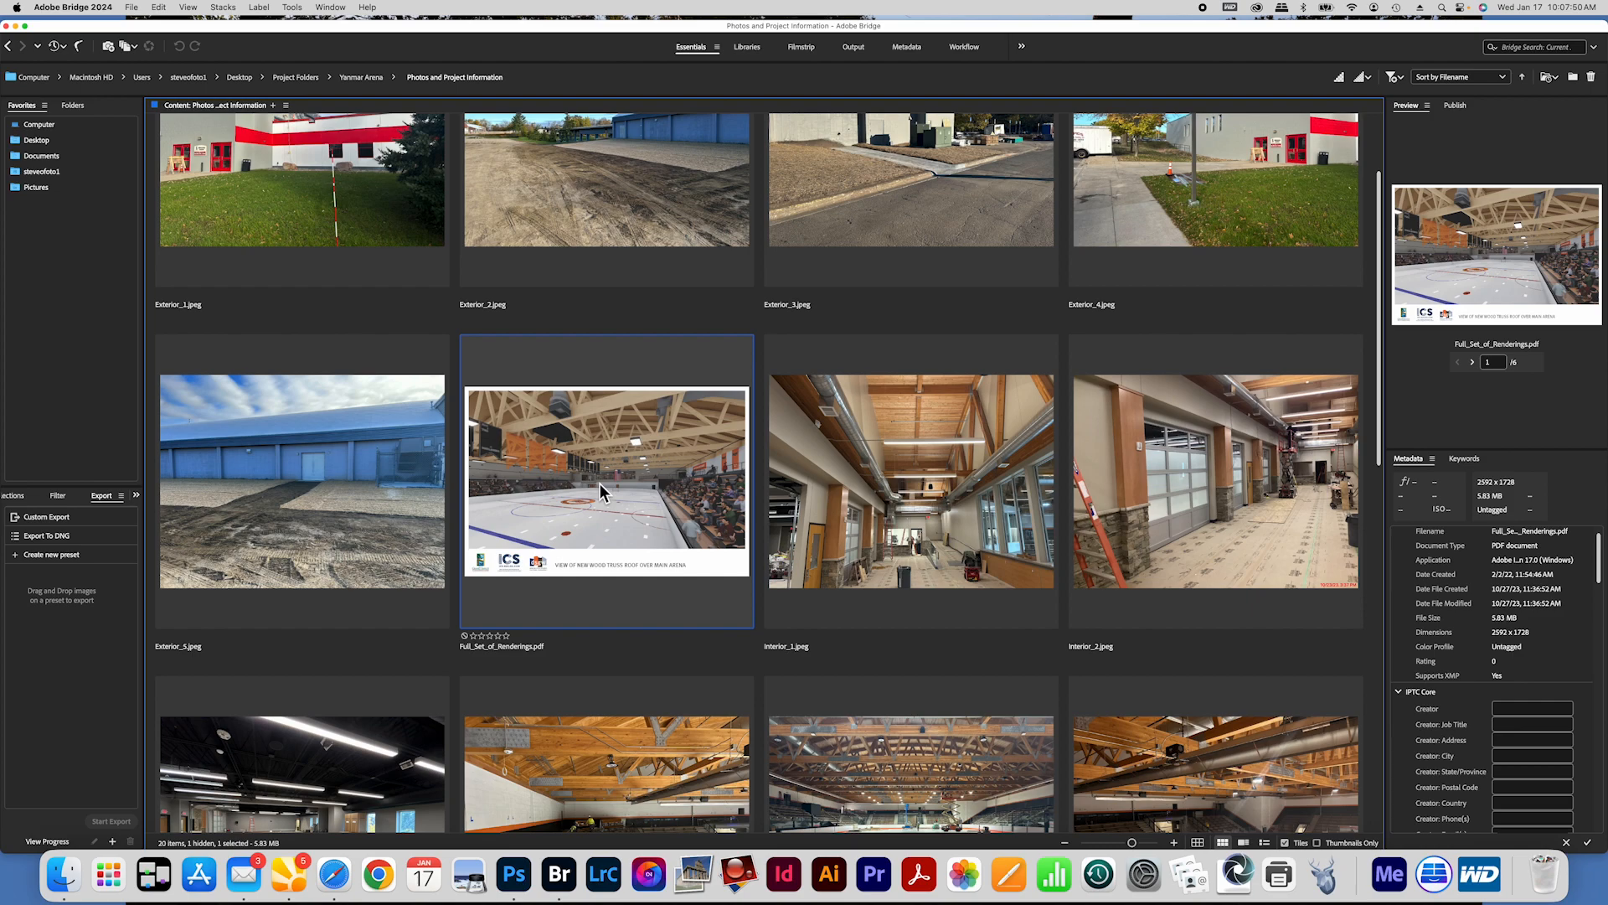
key("space")
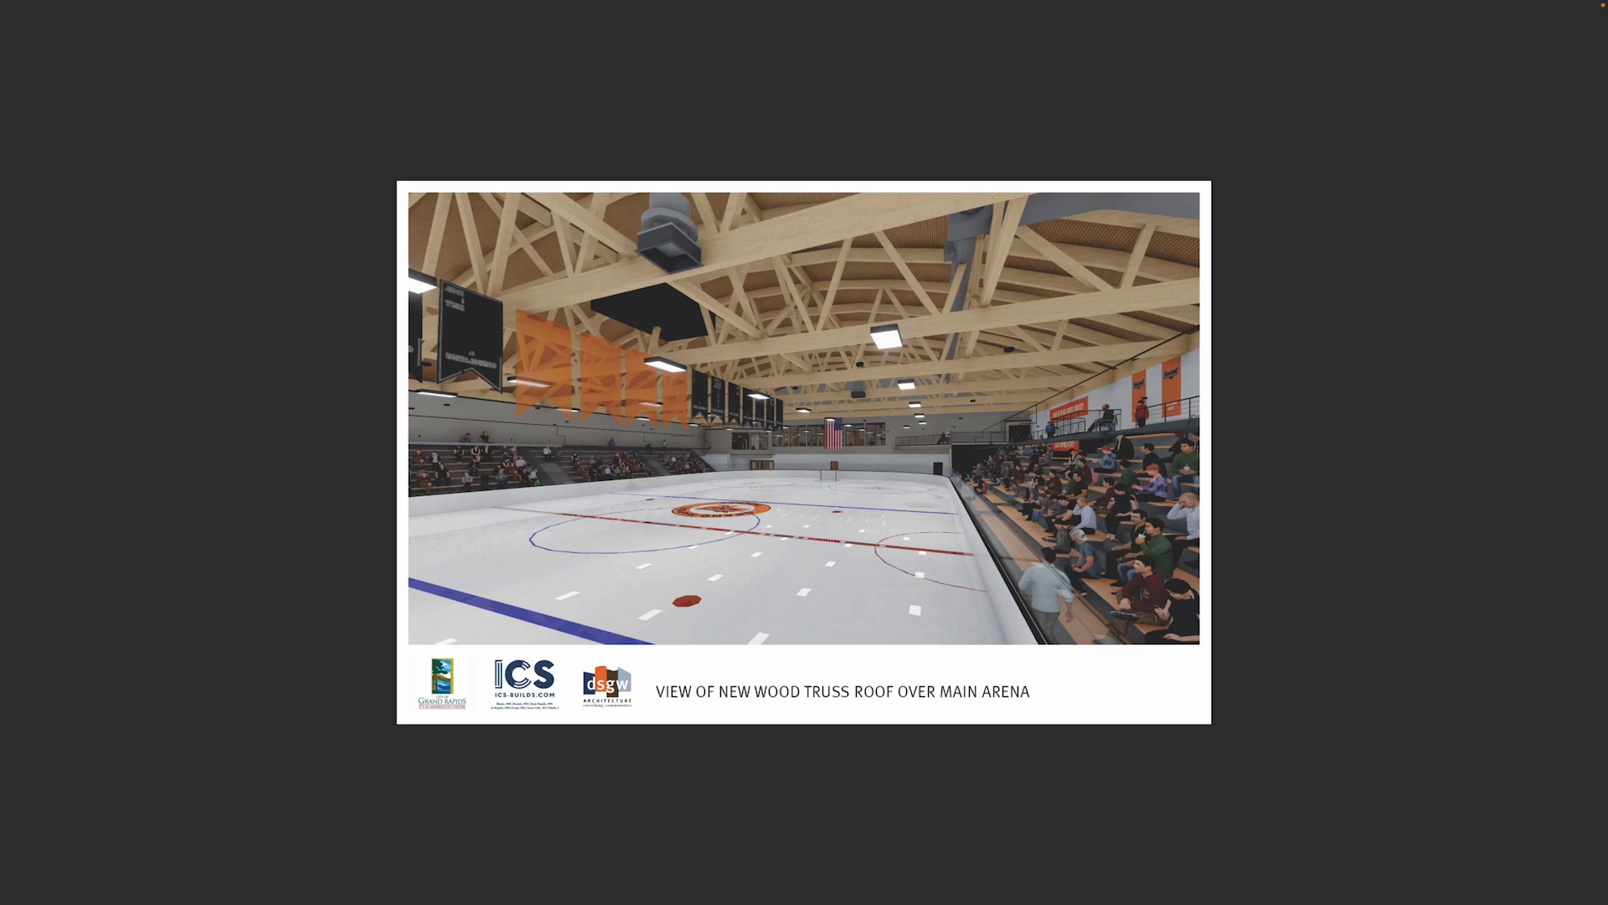
key("space")
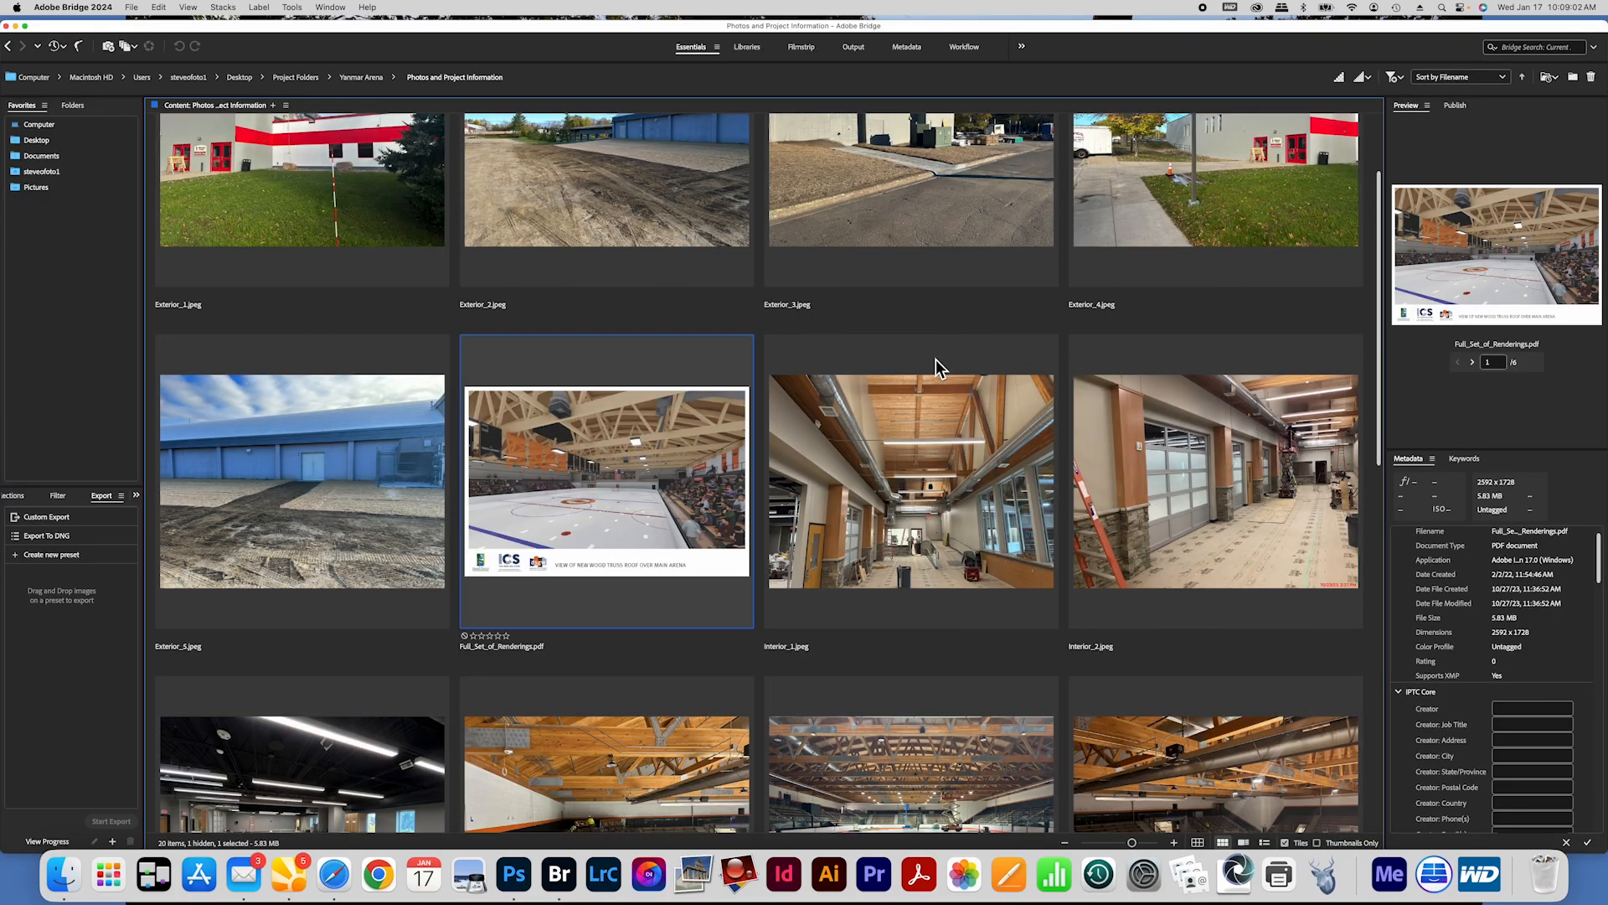
Step: Look through the remaining interior scouting photos and floor plans in the Photos and Project Information folder
scroll(896, 455, "down", 3)
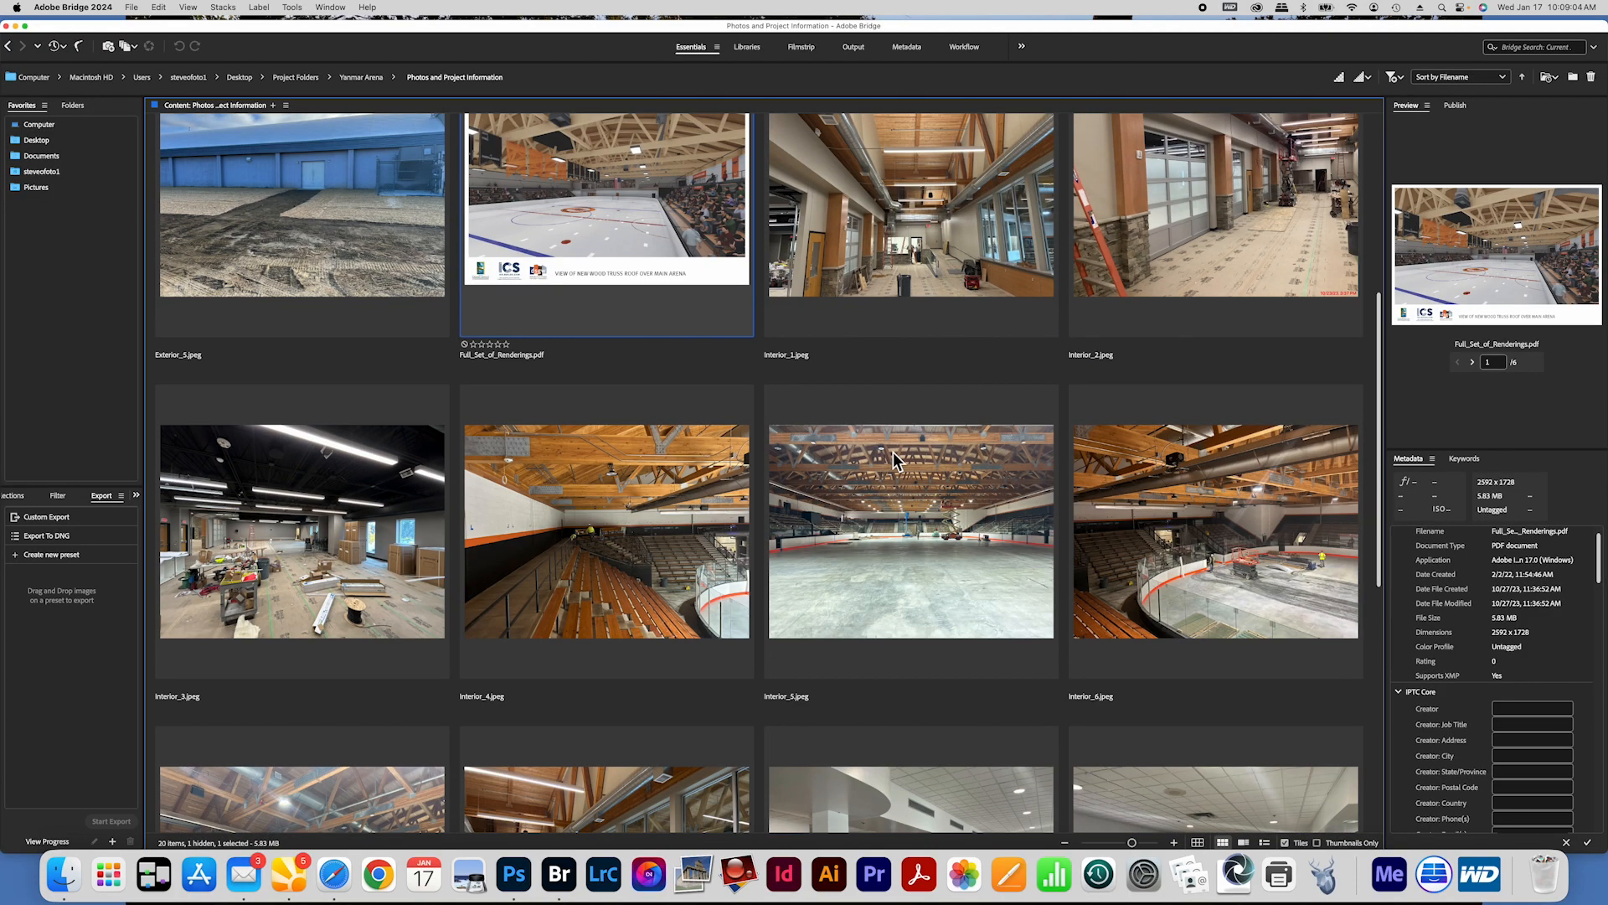
scroll(893, 450, "down", 3)
scroll(893, 450, "down", 2)
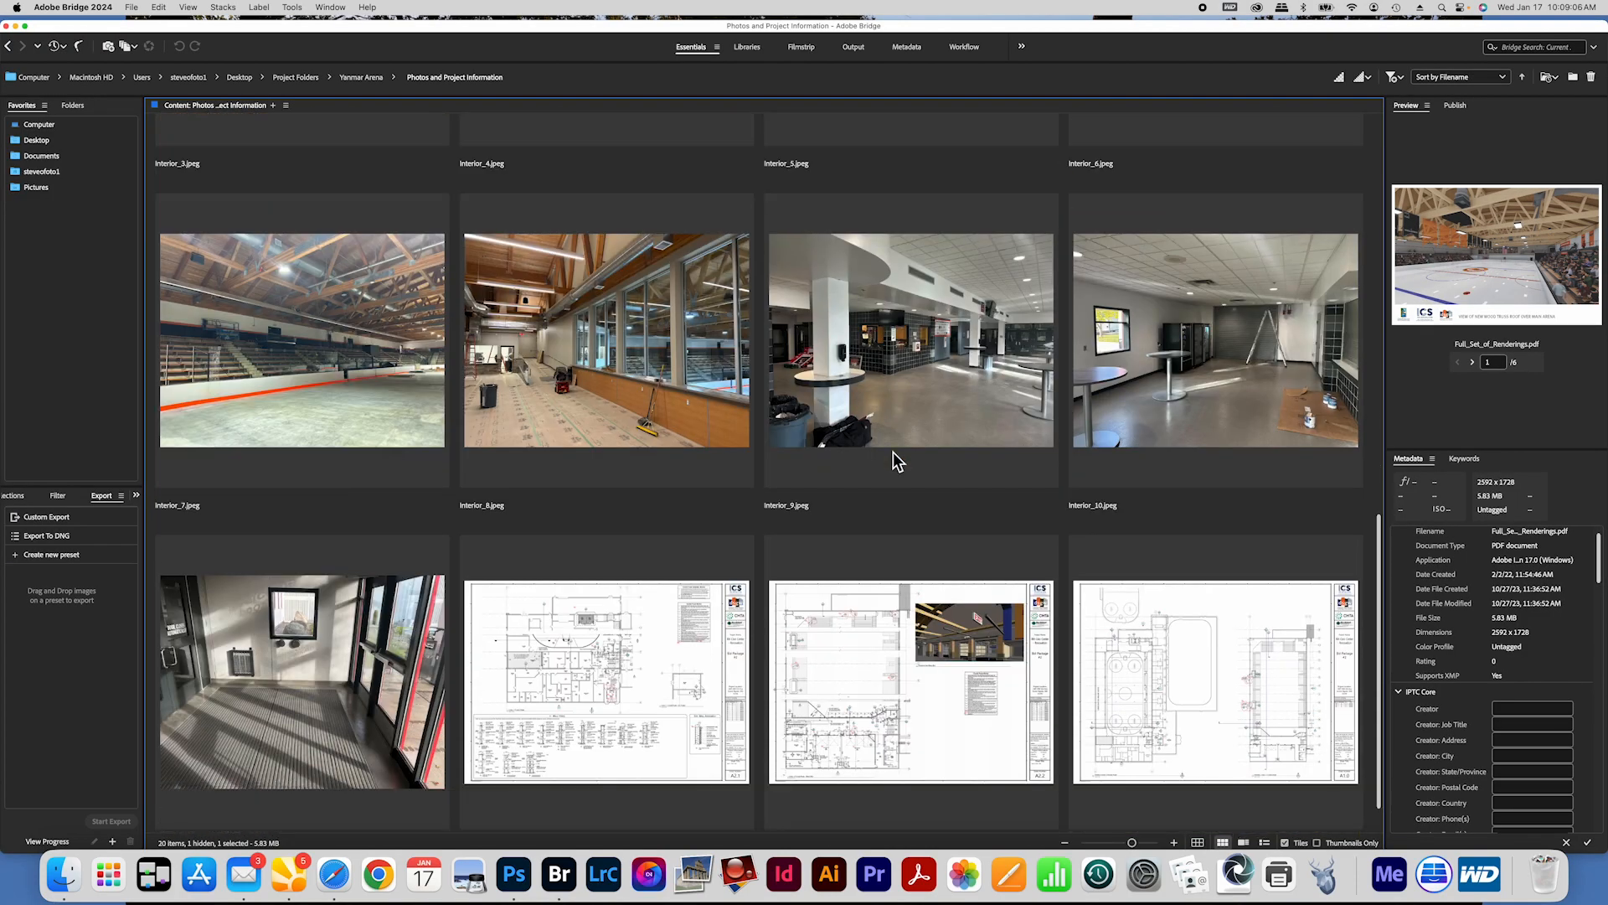
scroll(893, 452, "up", 1)
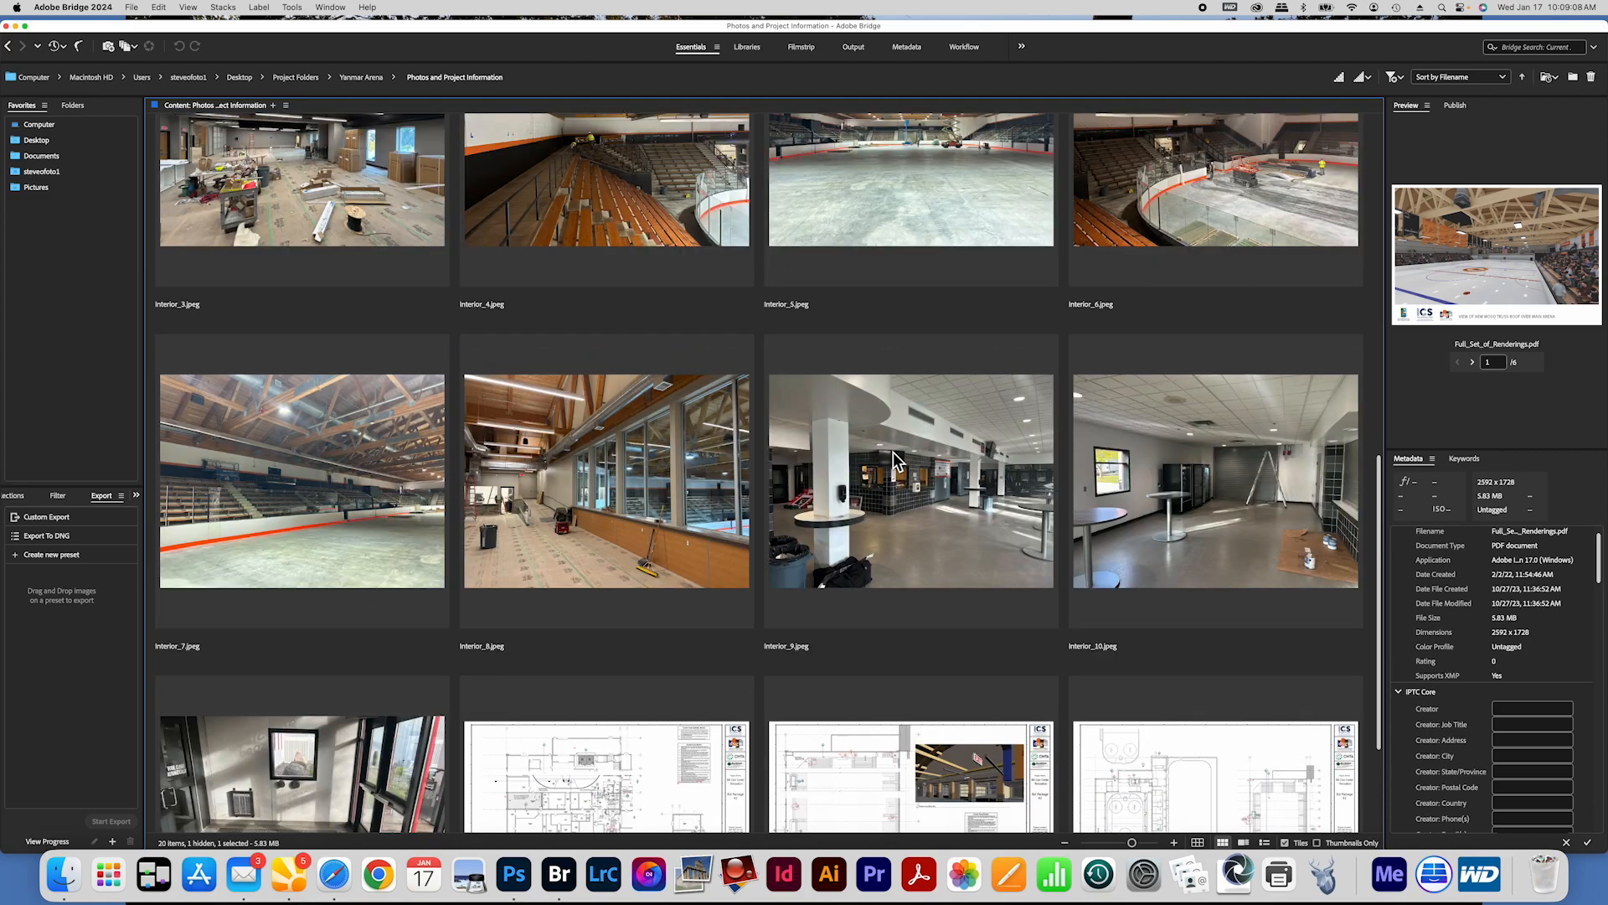
scroll(893, 451, "up", 1)
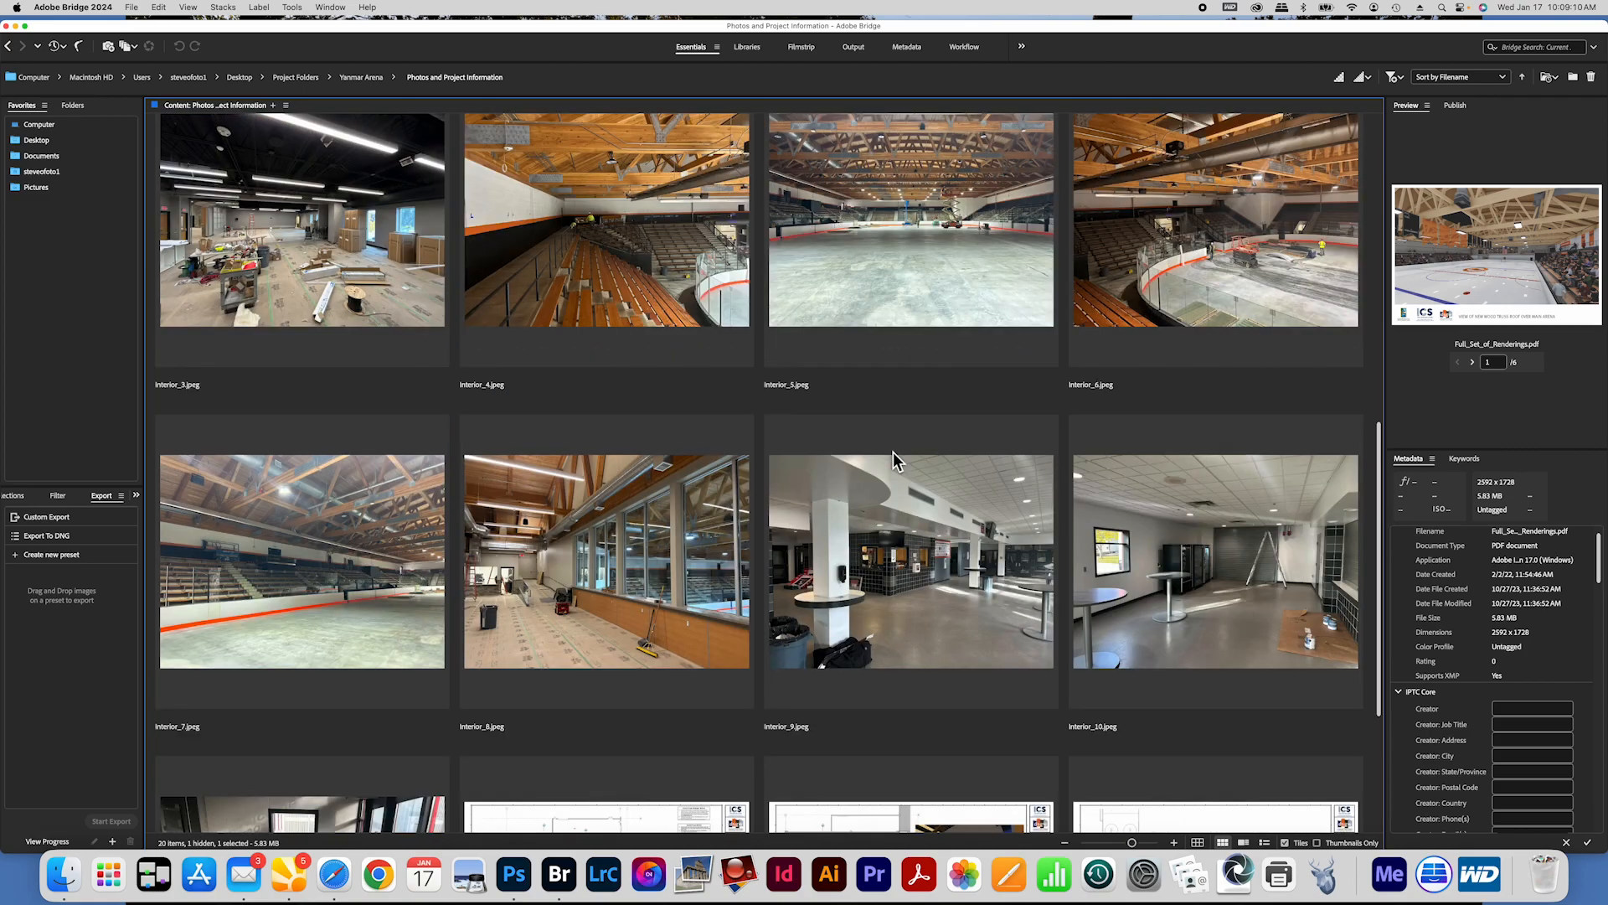
scroll(893, 450, "up", 6)
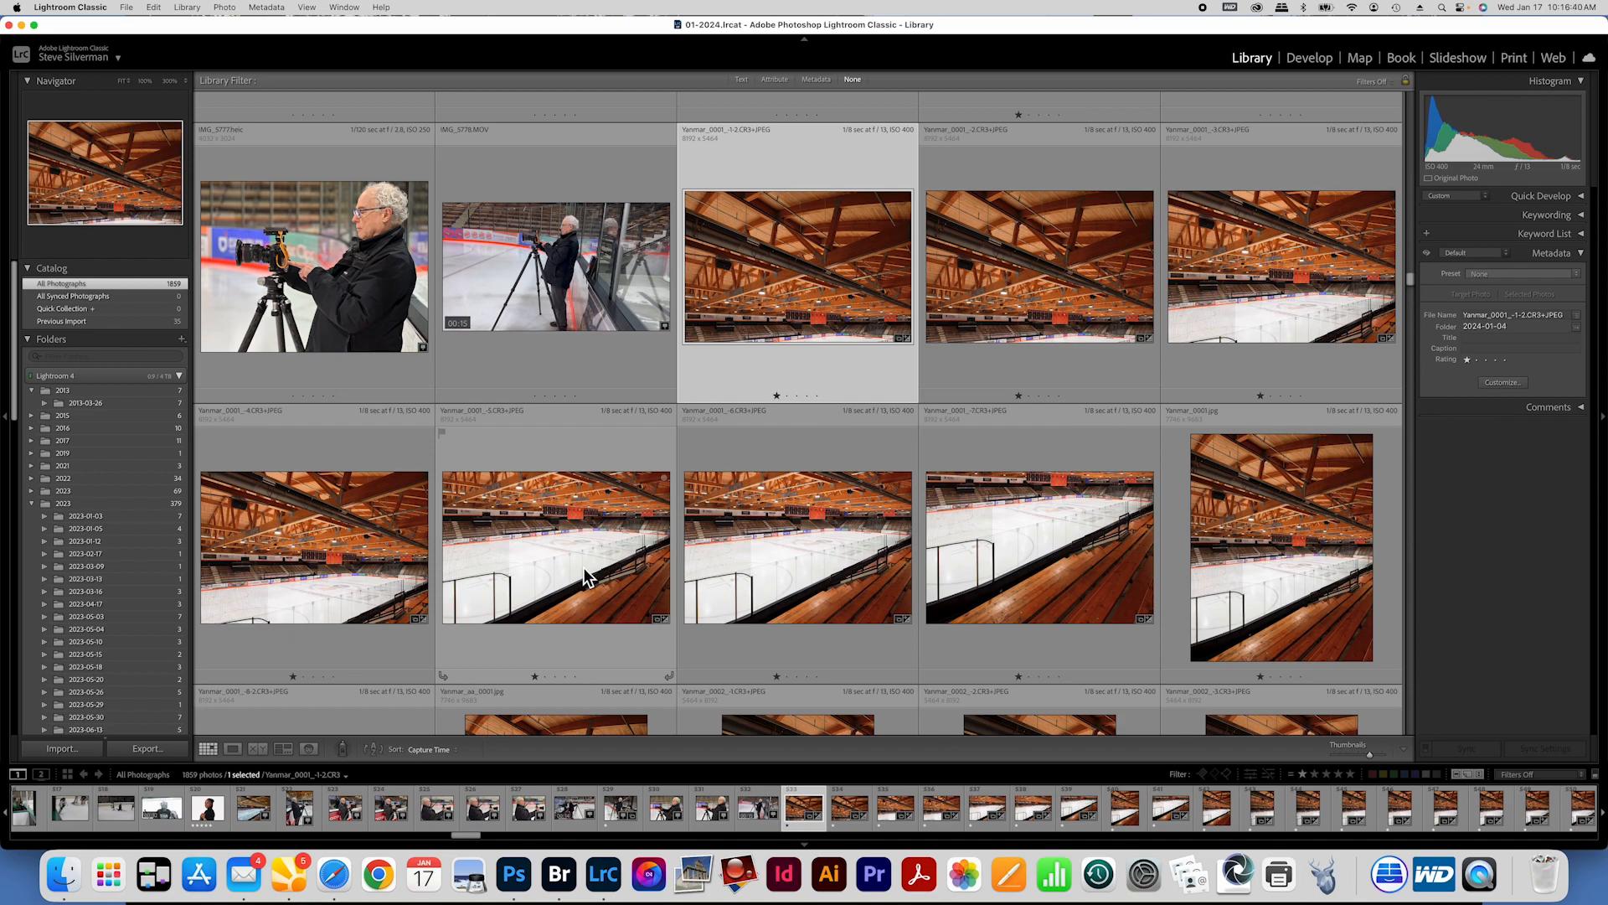
Step: Examine the Yanmar arena shots among all catalog photographs, down to the frame with a hand in front of the lens
scroll(611, 521, "down", 10)
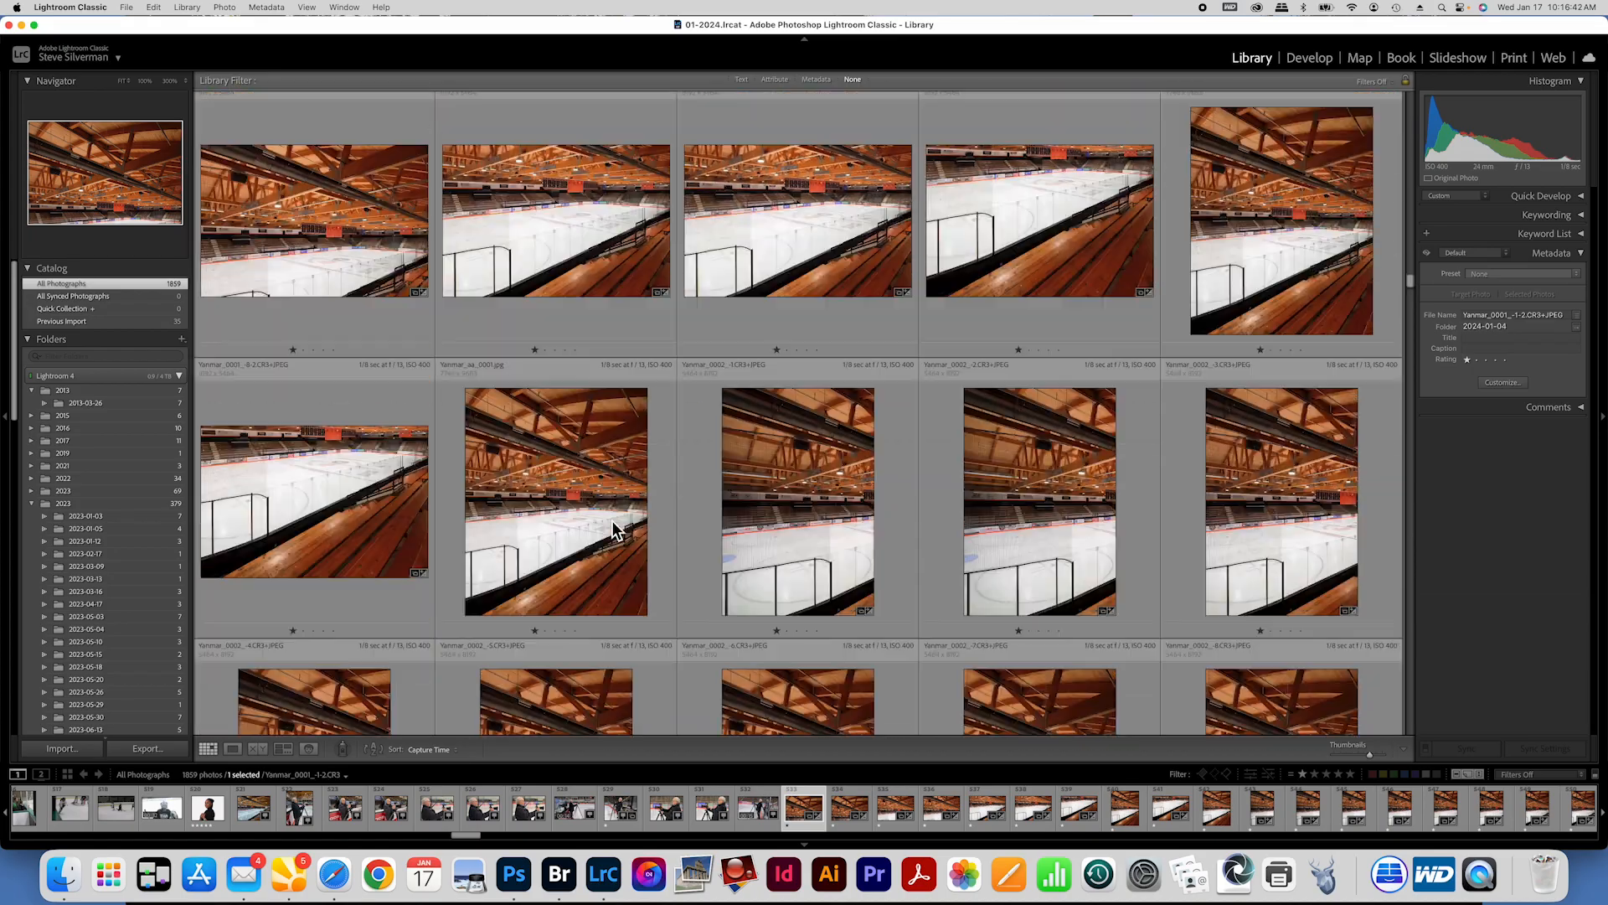
scroll(612, 522, "down", 10)
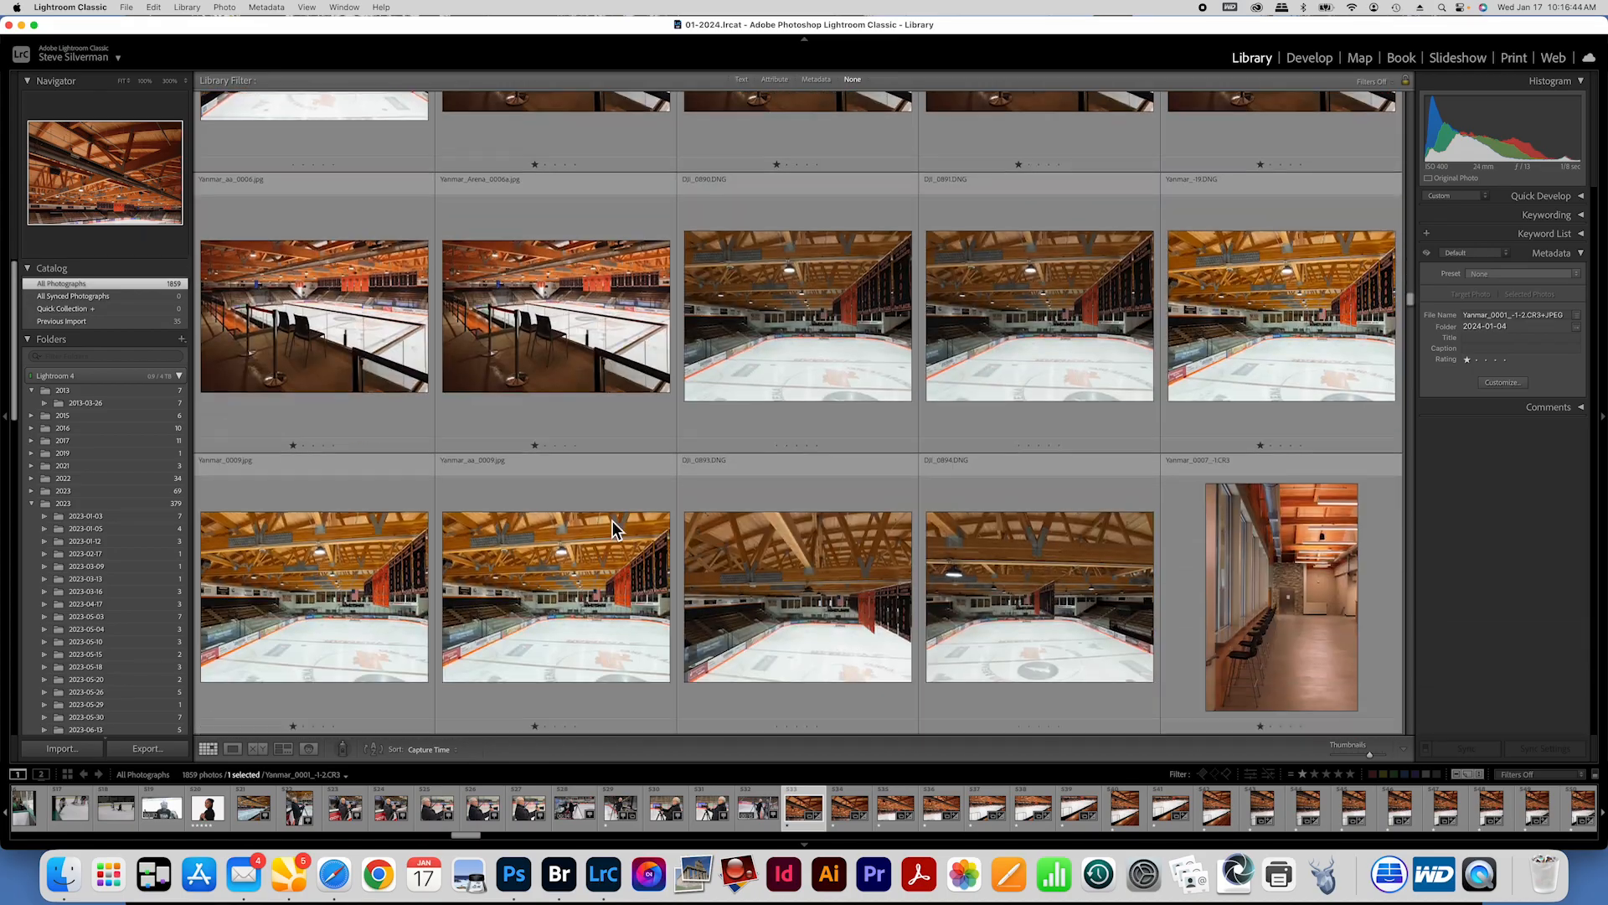
scroll(611, 521, "up", 10)
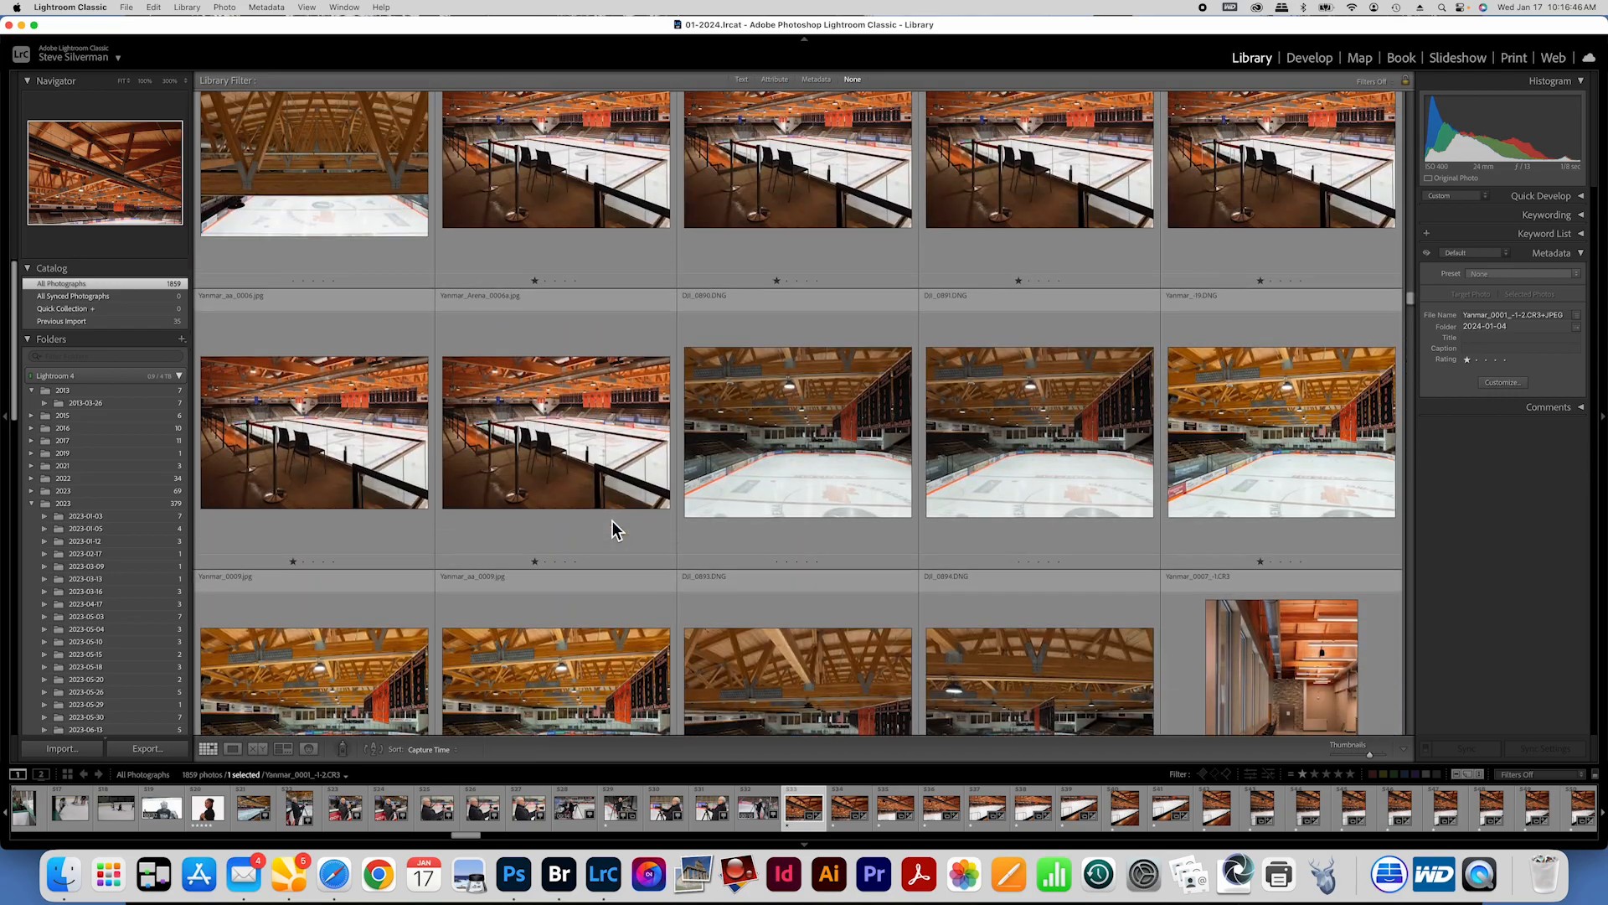
scroll(612, 521, "up", 10)
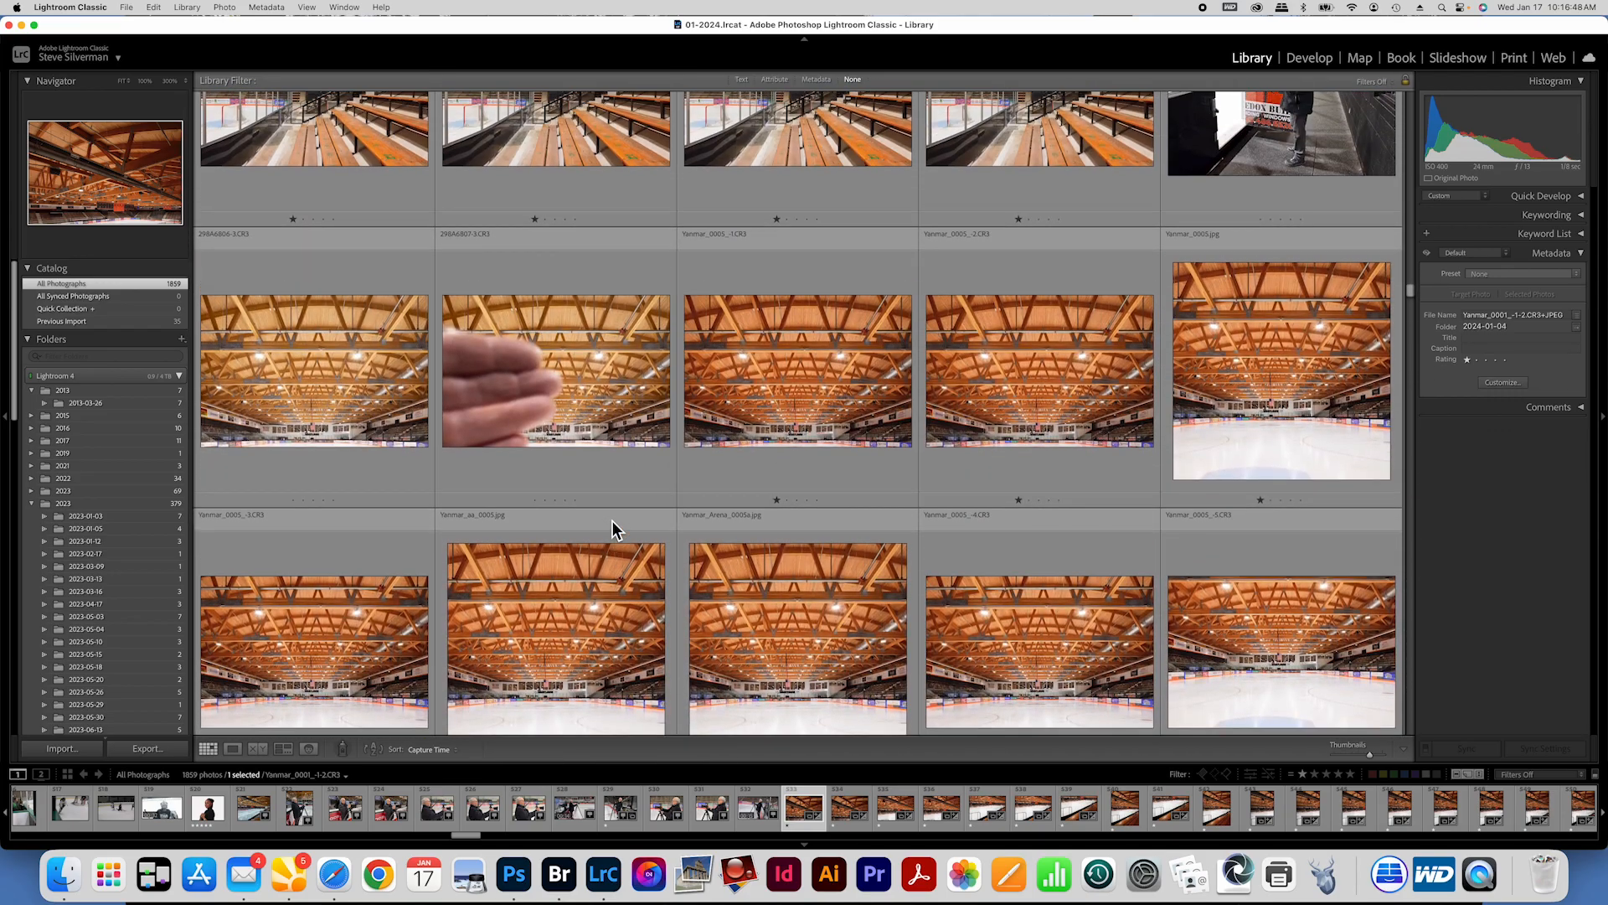
scroll(612, 521, "up", 3)
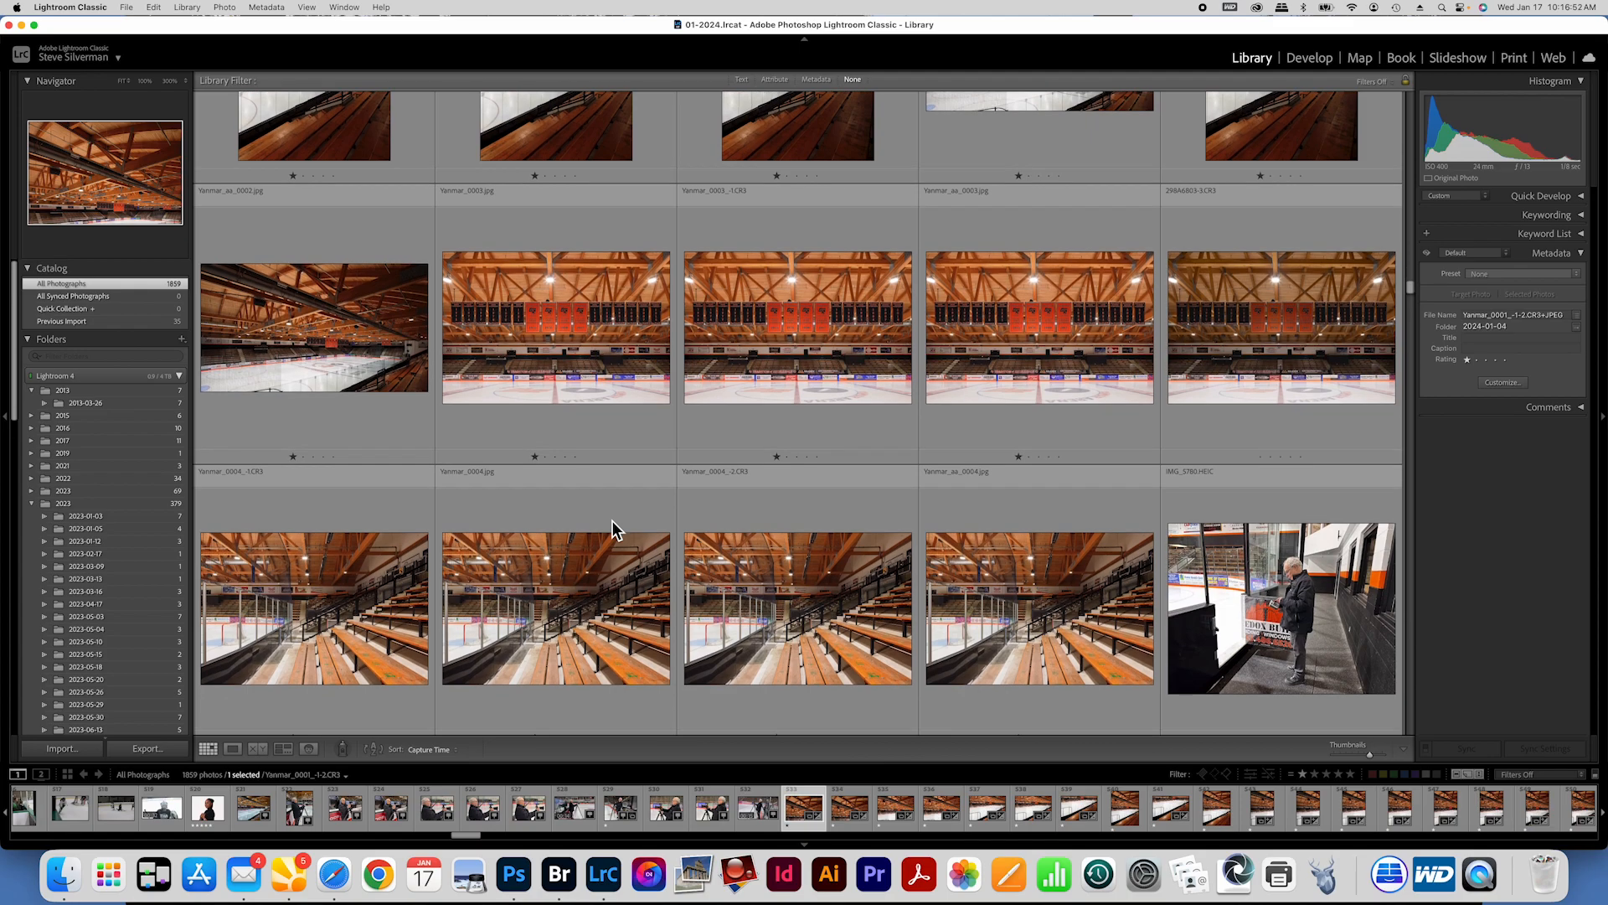
scroll(612, 521, "down", 3)
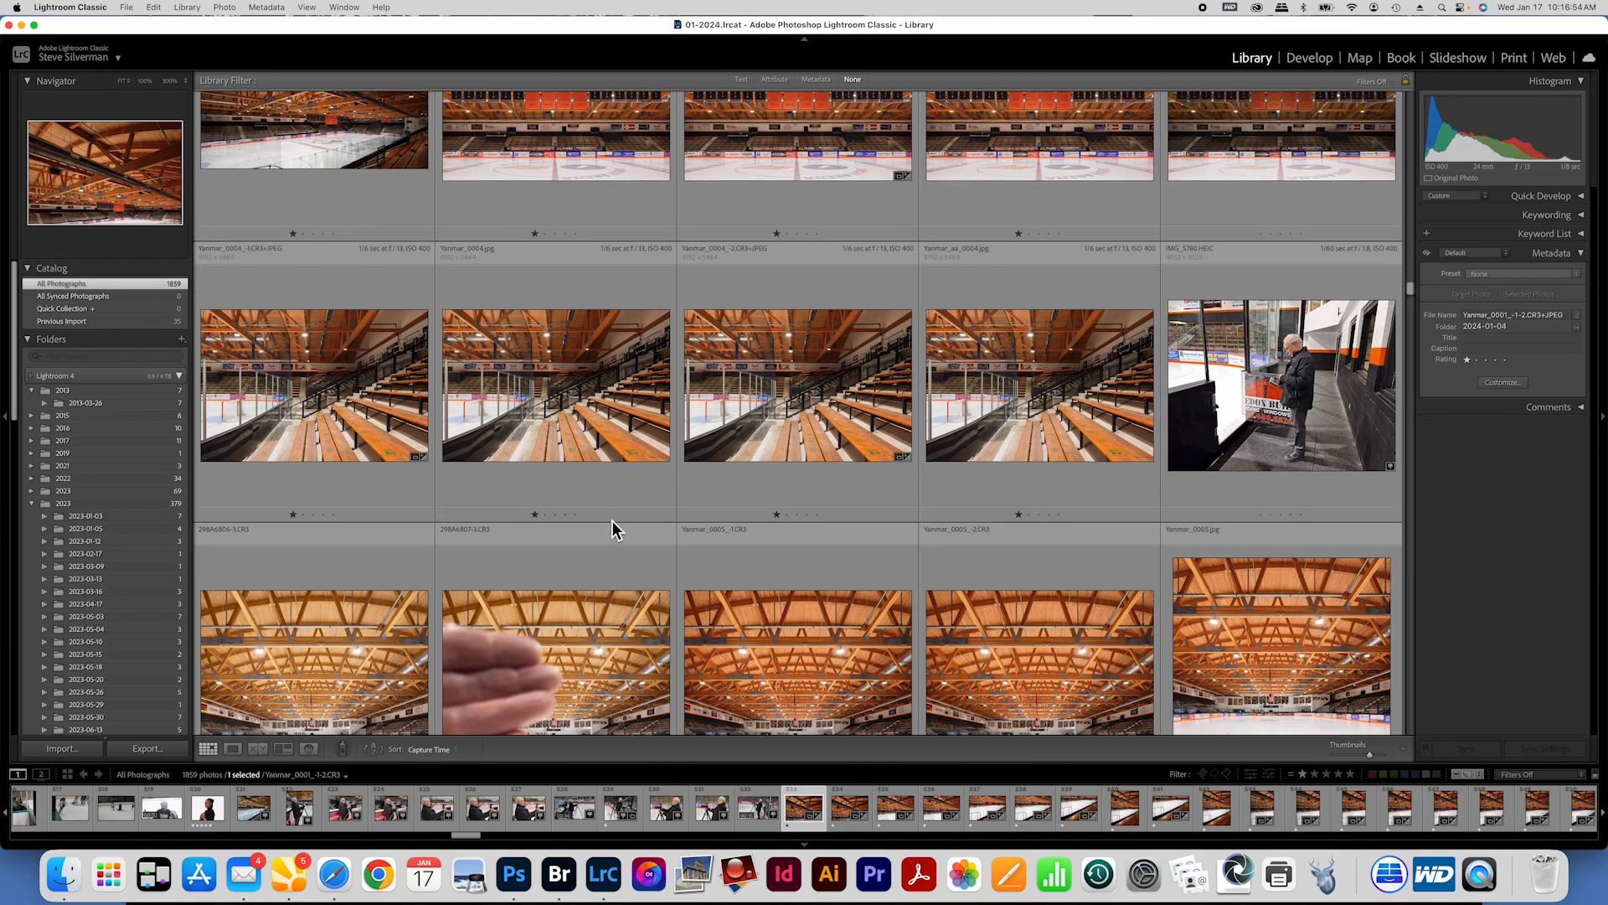
scroll(612, 521, "down", 1)
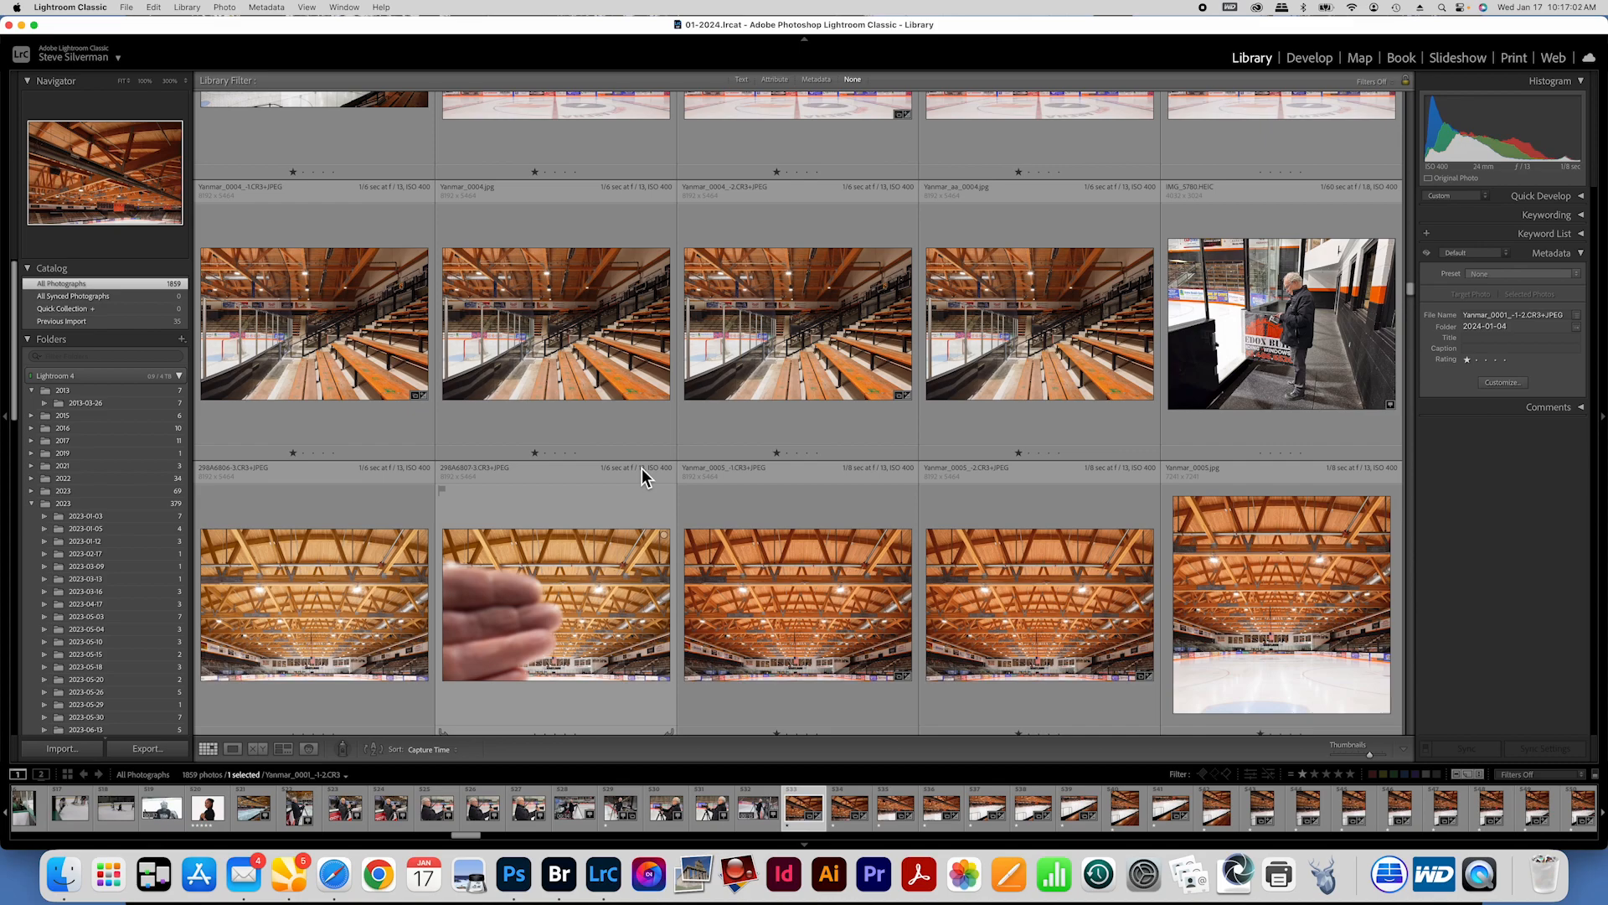
scroll(642, 469, "down", 3)
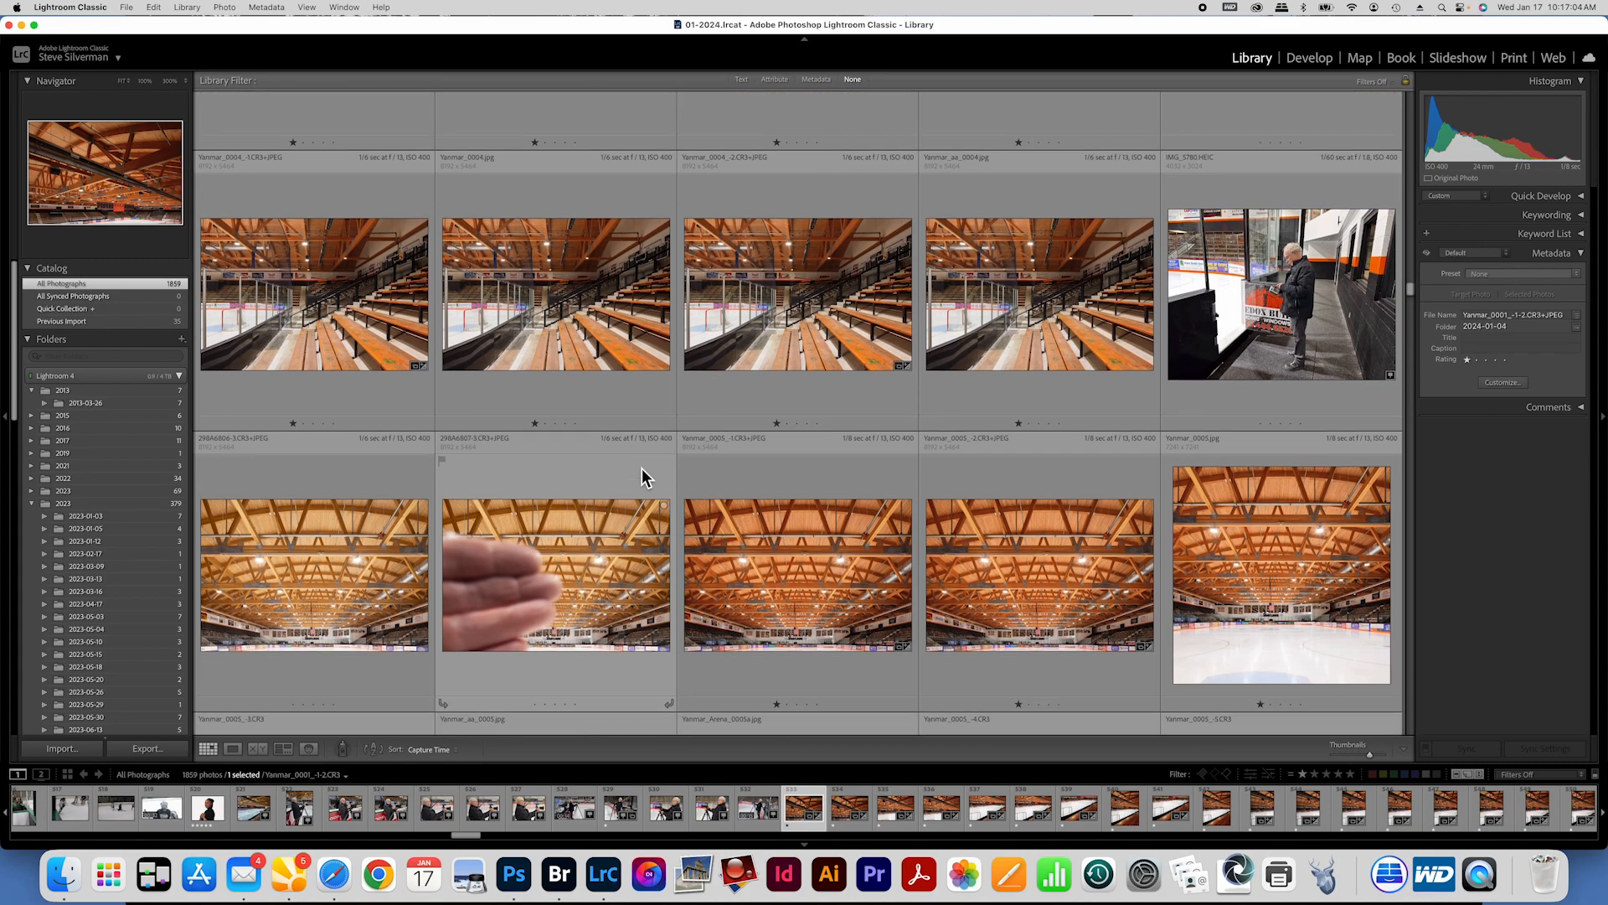
scroll(642, 469, "down", 1)
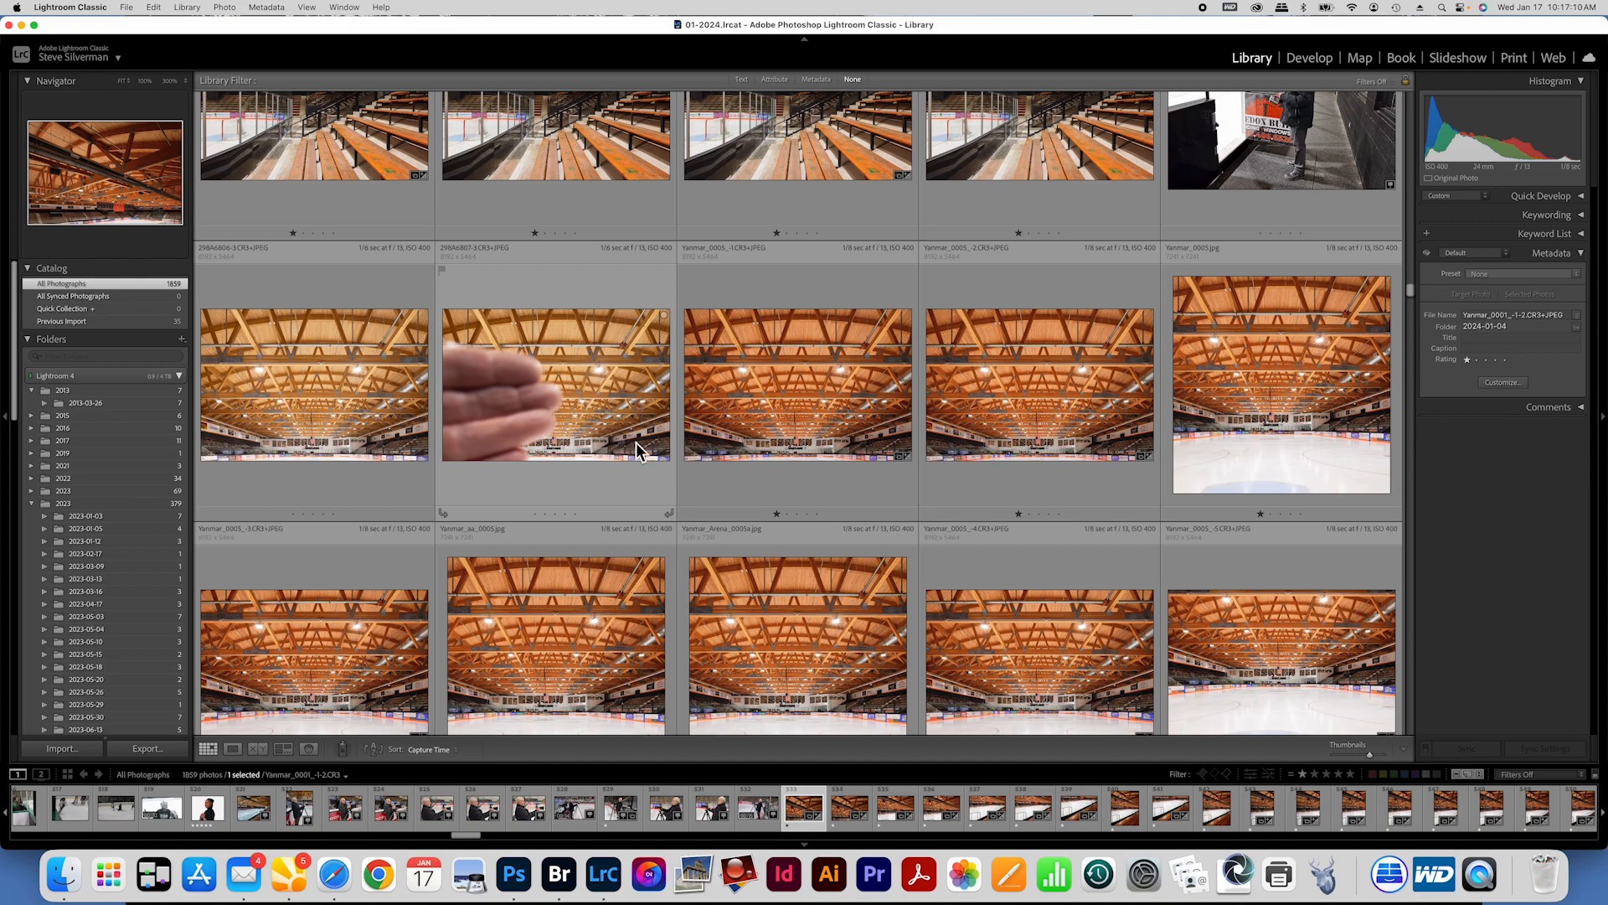
Step: View the arena photo with the hand in front of the lens enlarged, and return to the thumbnail grid
left_click(541, 390)
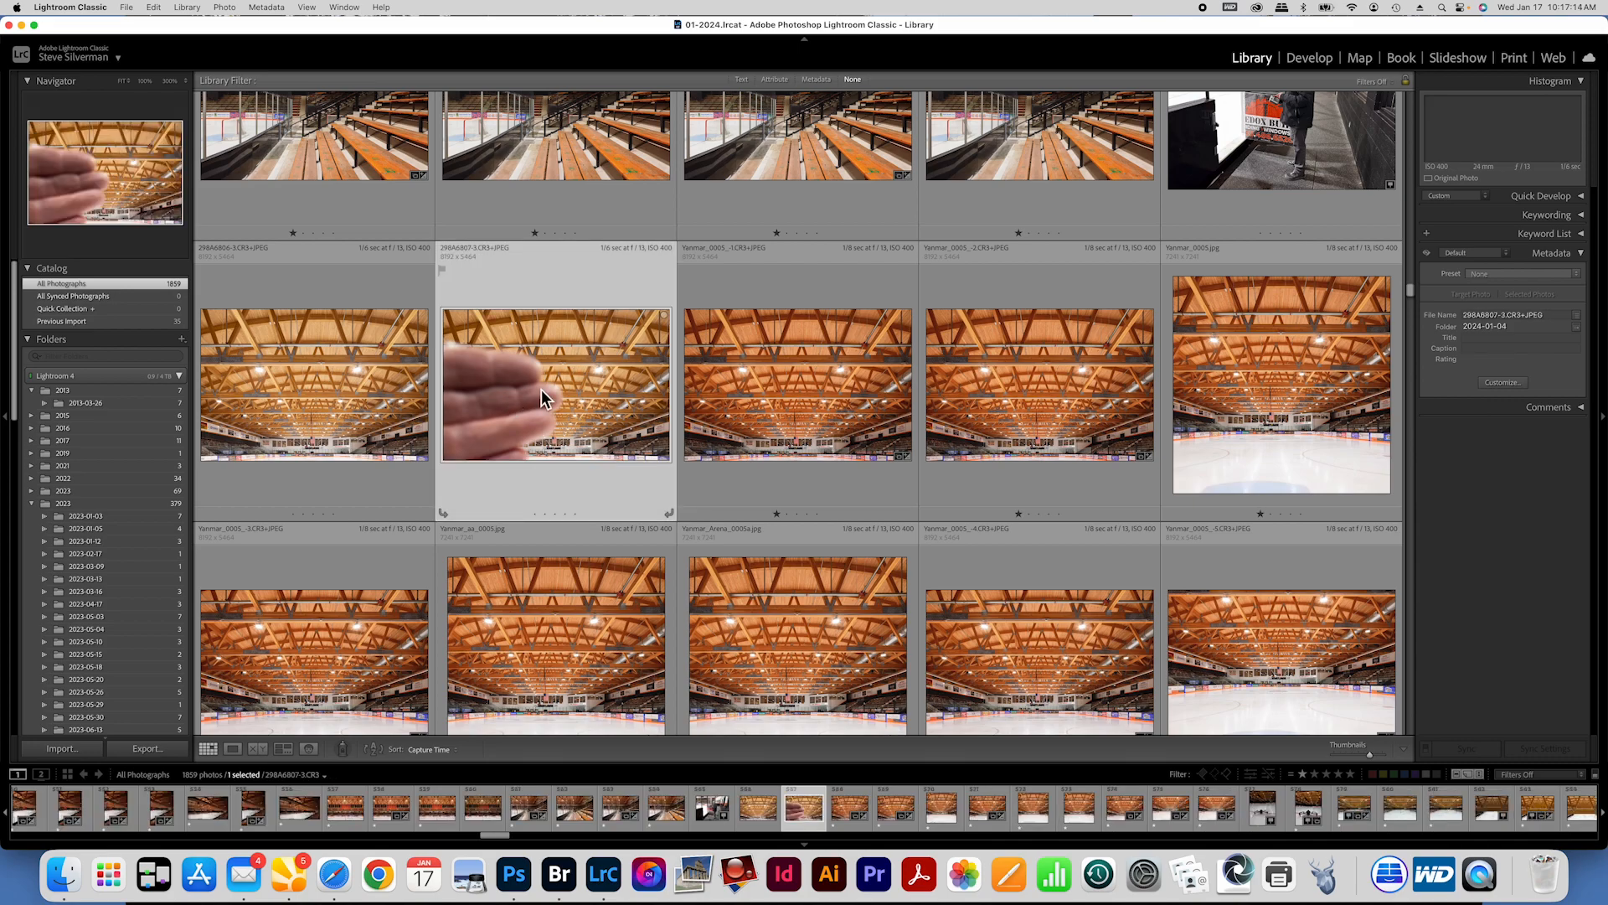
double_click(541, 389)
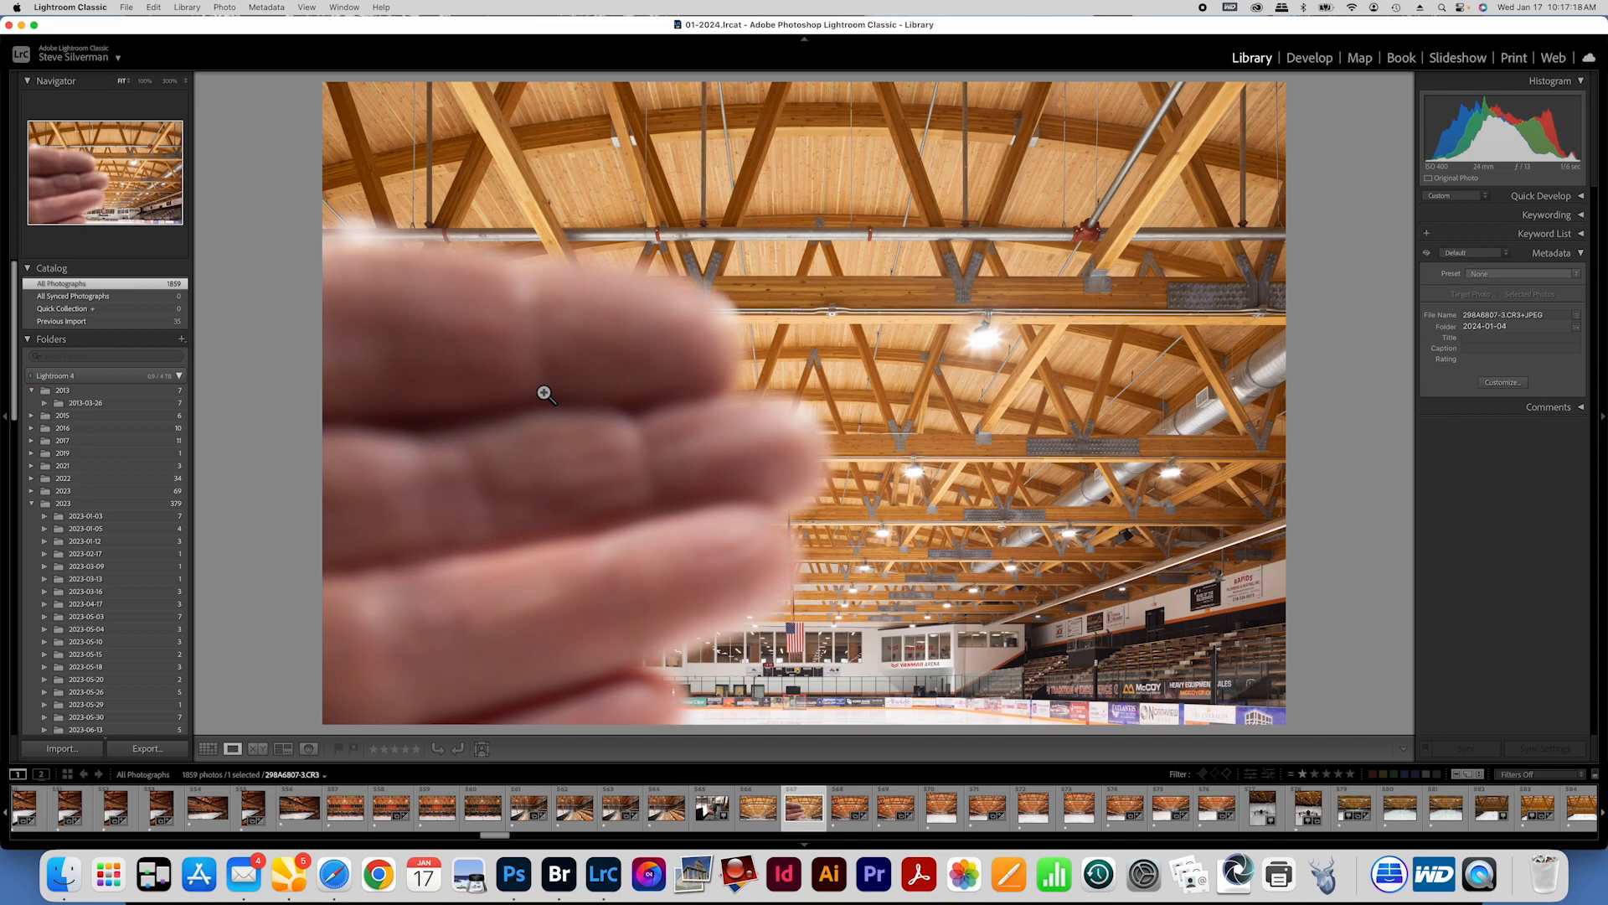
double_click(543, 391)
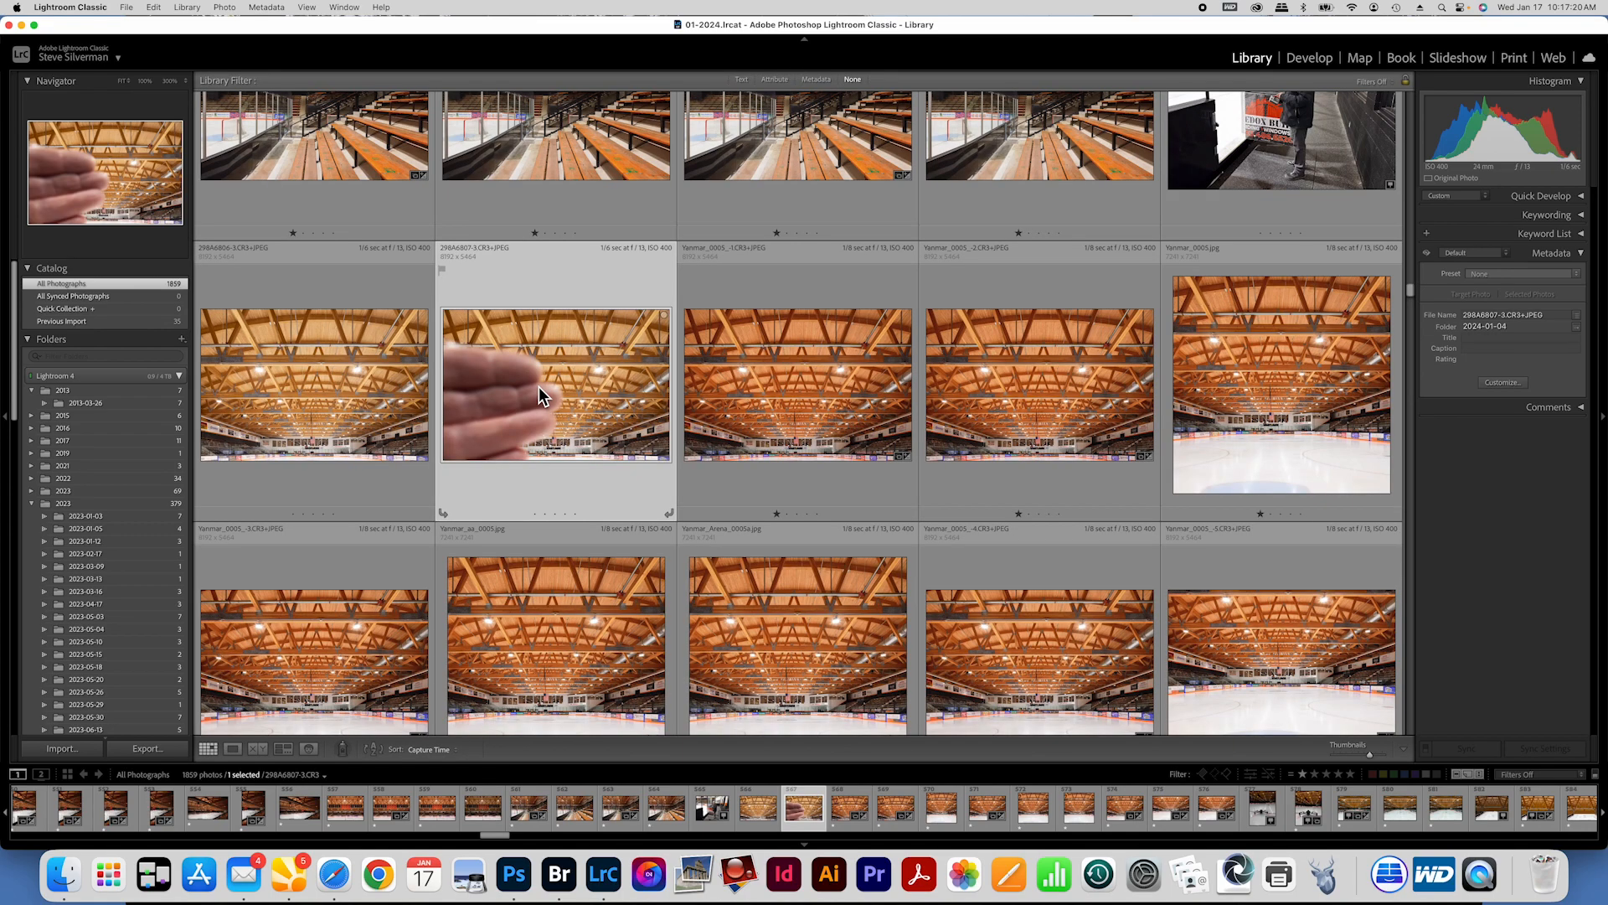
Step: Compare the unobstructed arena shot just before the hand frame with Yanmar_0005_-1.CR3 at full view, and return to the grid
left_click(345, 391)
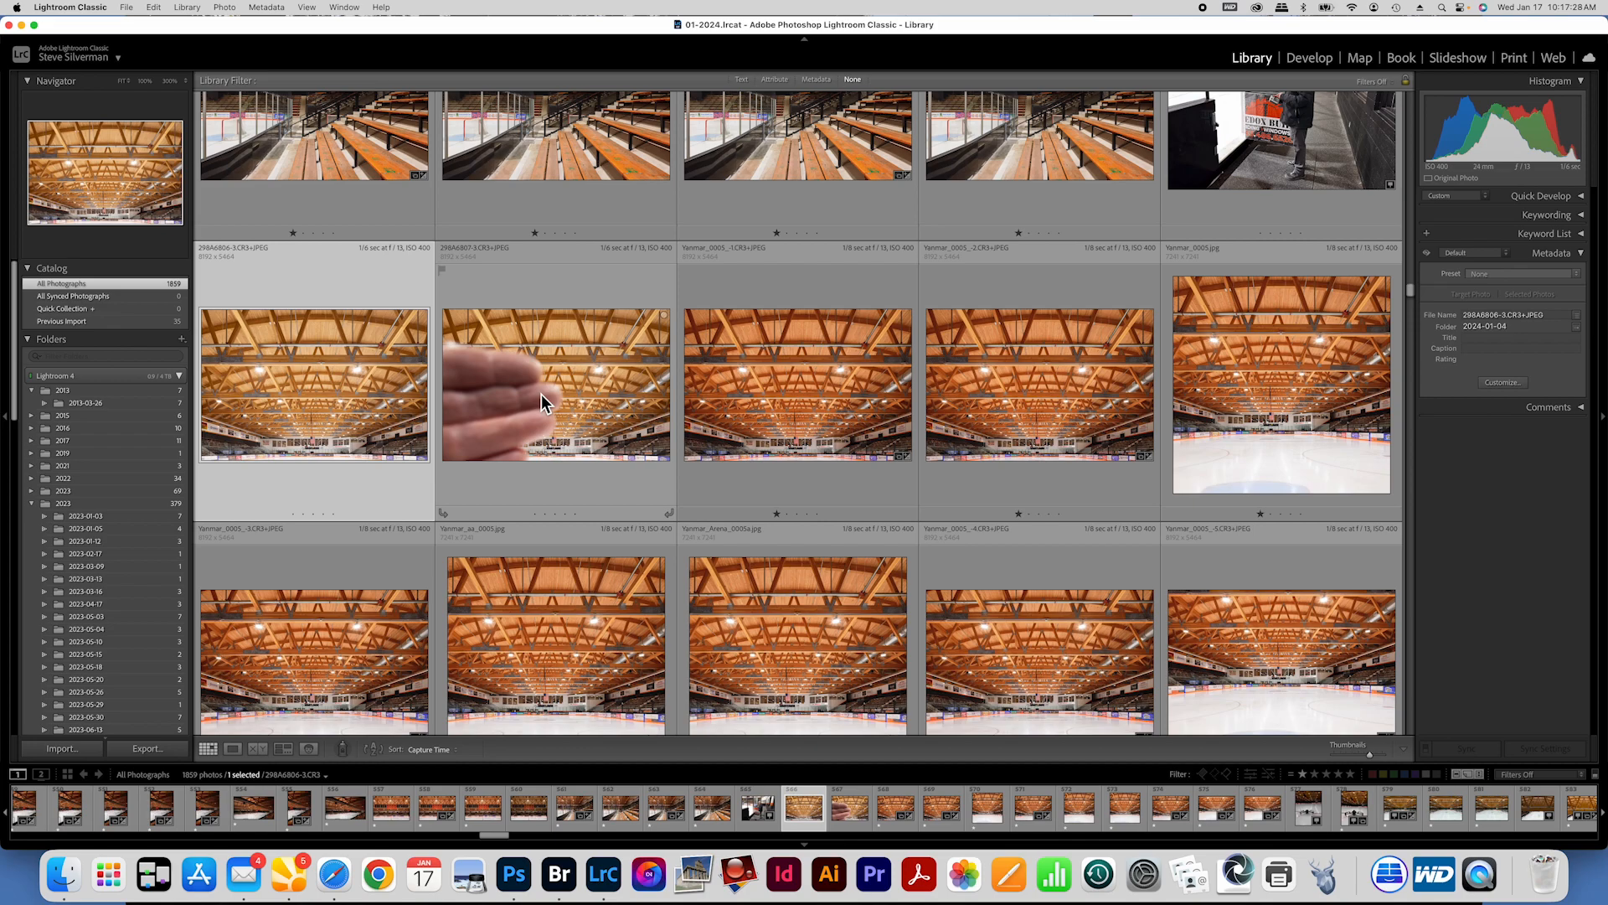
double_click(345, 386)
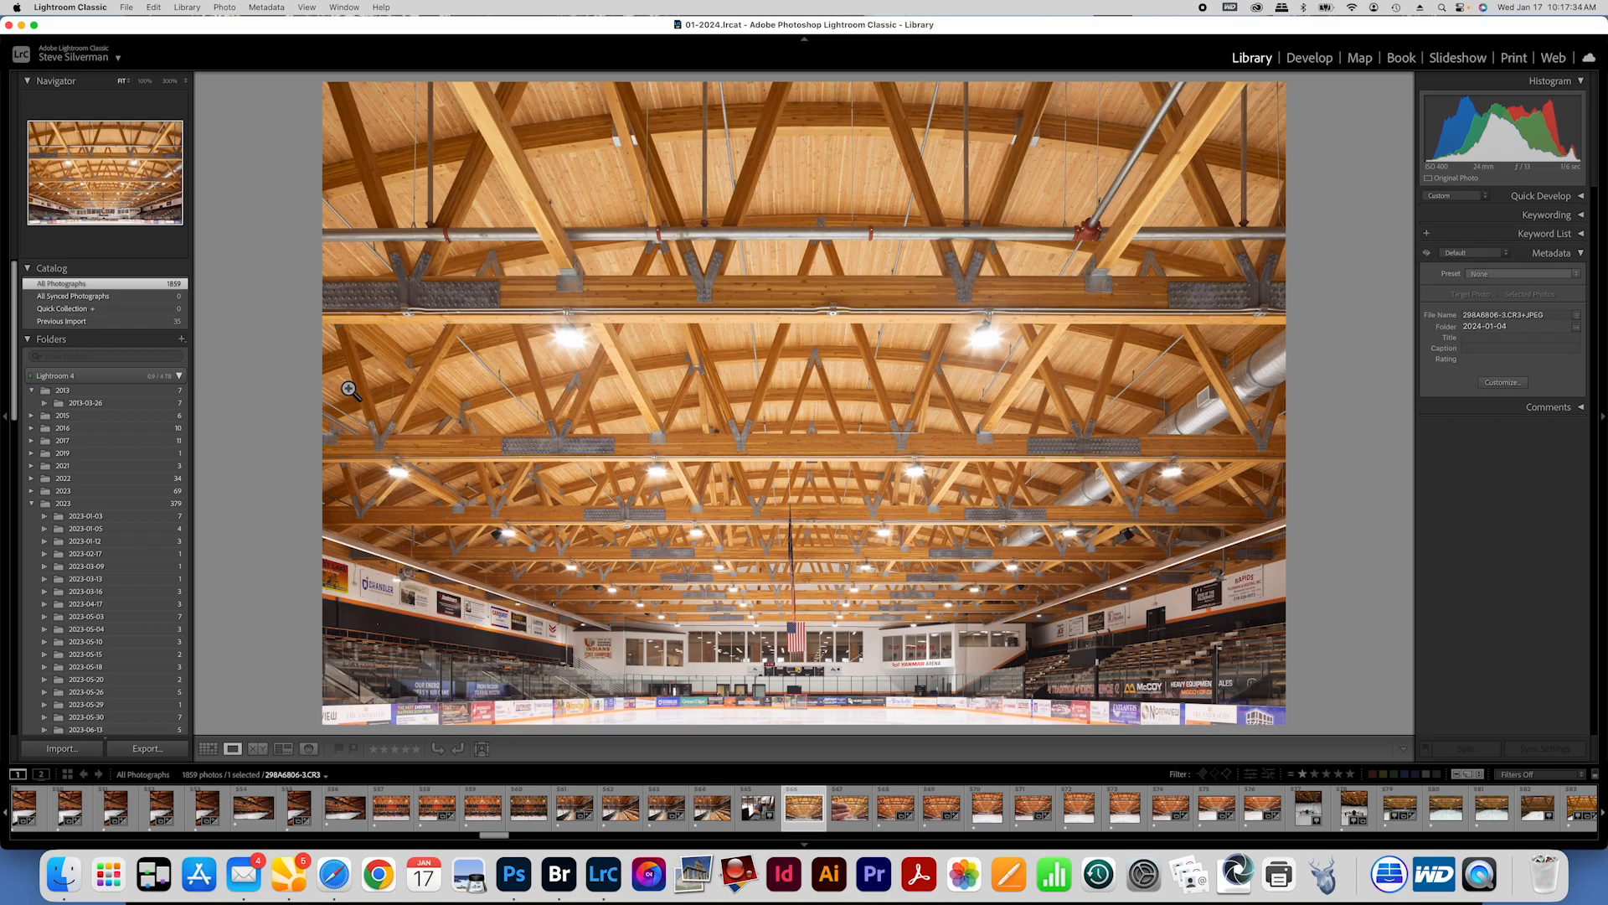
key("Right")
key("Right")
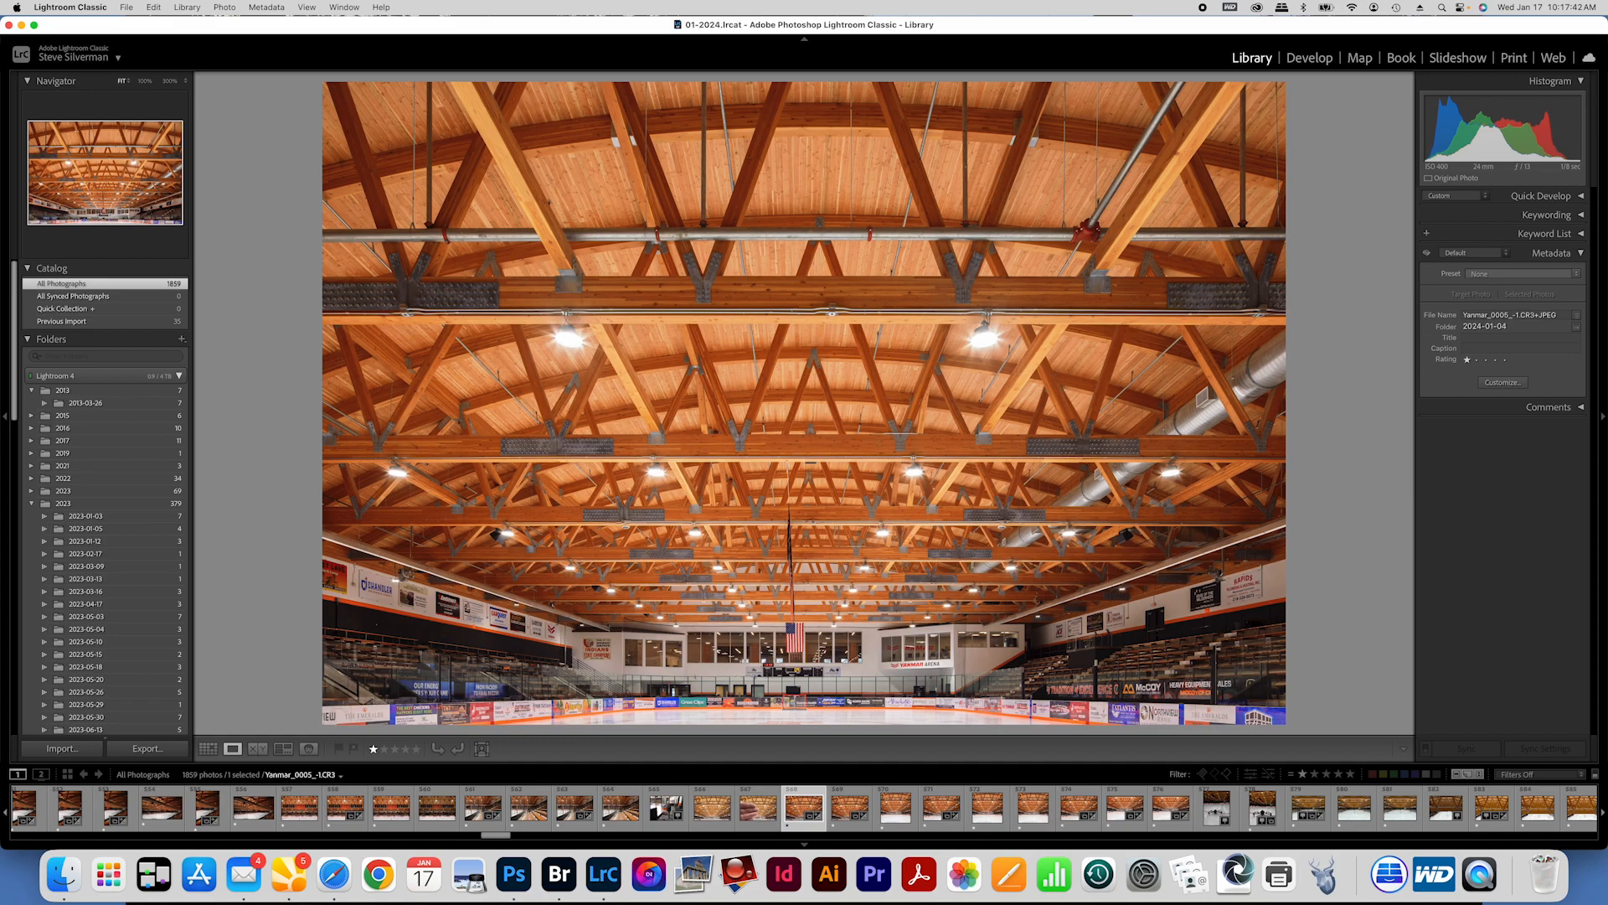
key("g")
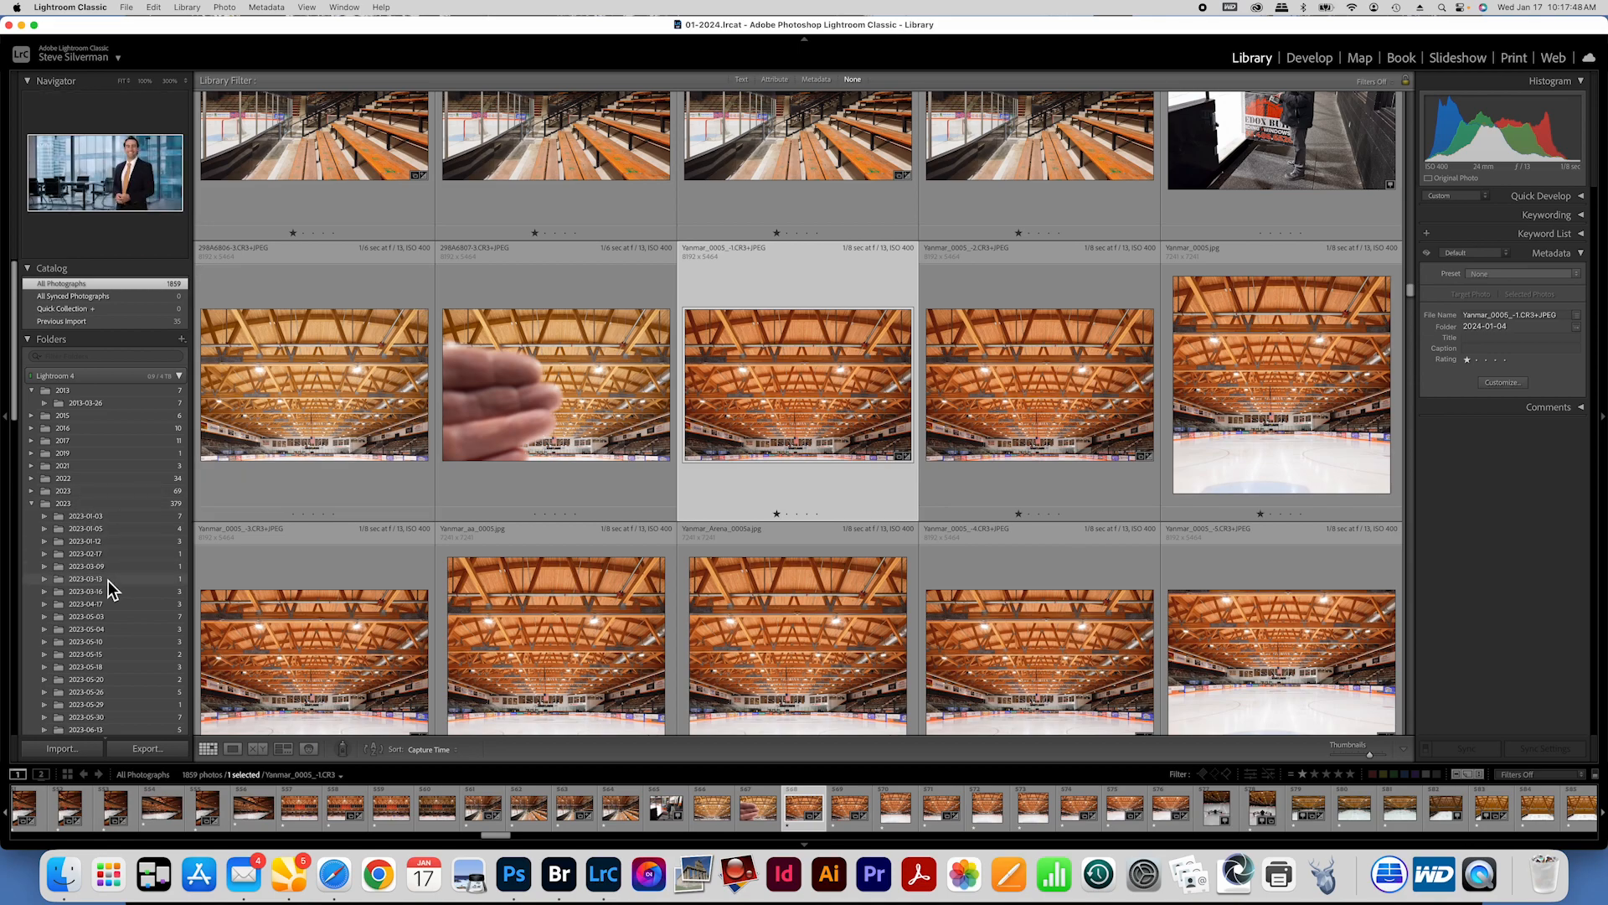
Step: Open the Yanmar Architecture Interiors collection and look through its photos from the beginning
scroll(108, 587, "down", 1)
scroll(108, 591, "down", 12)
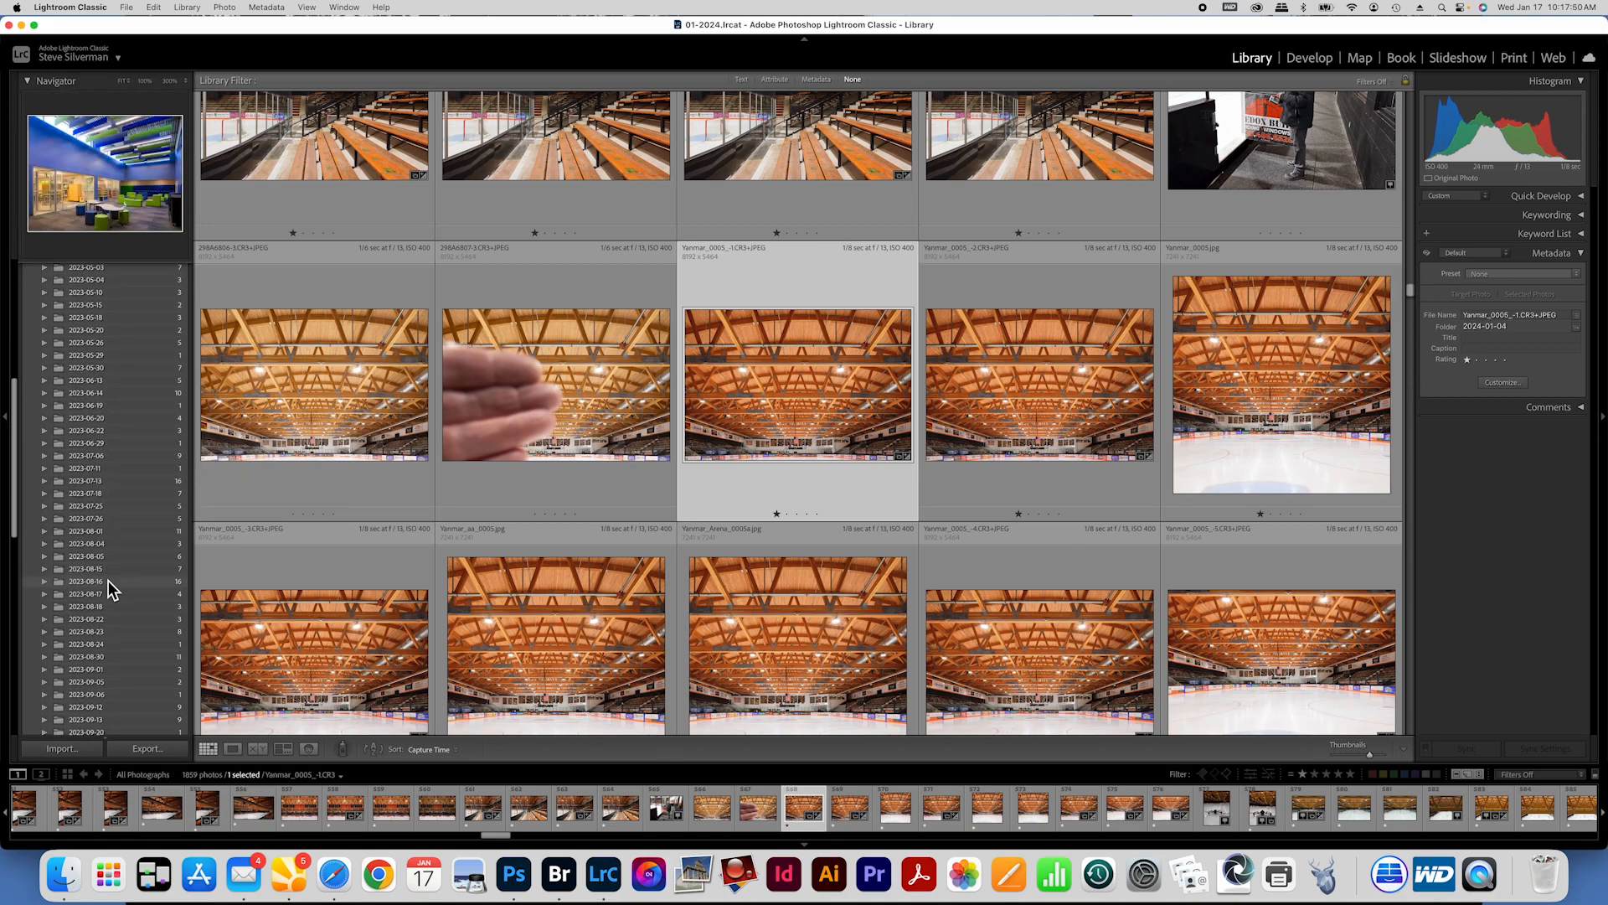
scroll(108, 590, "down", 5)
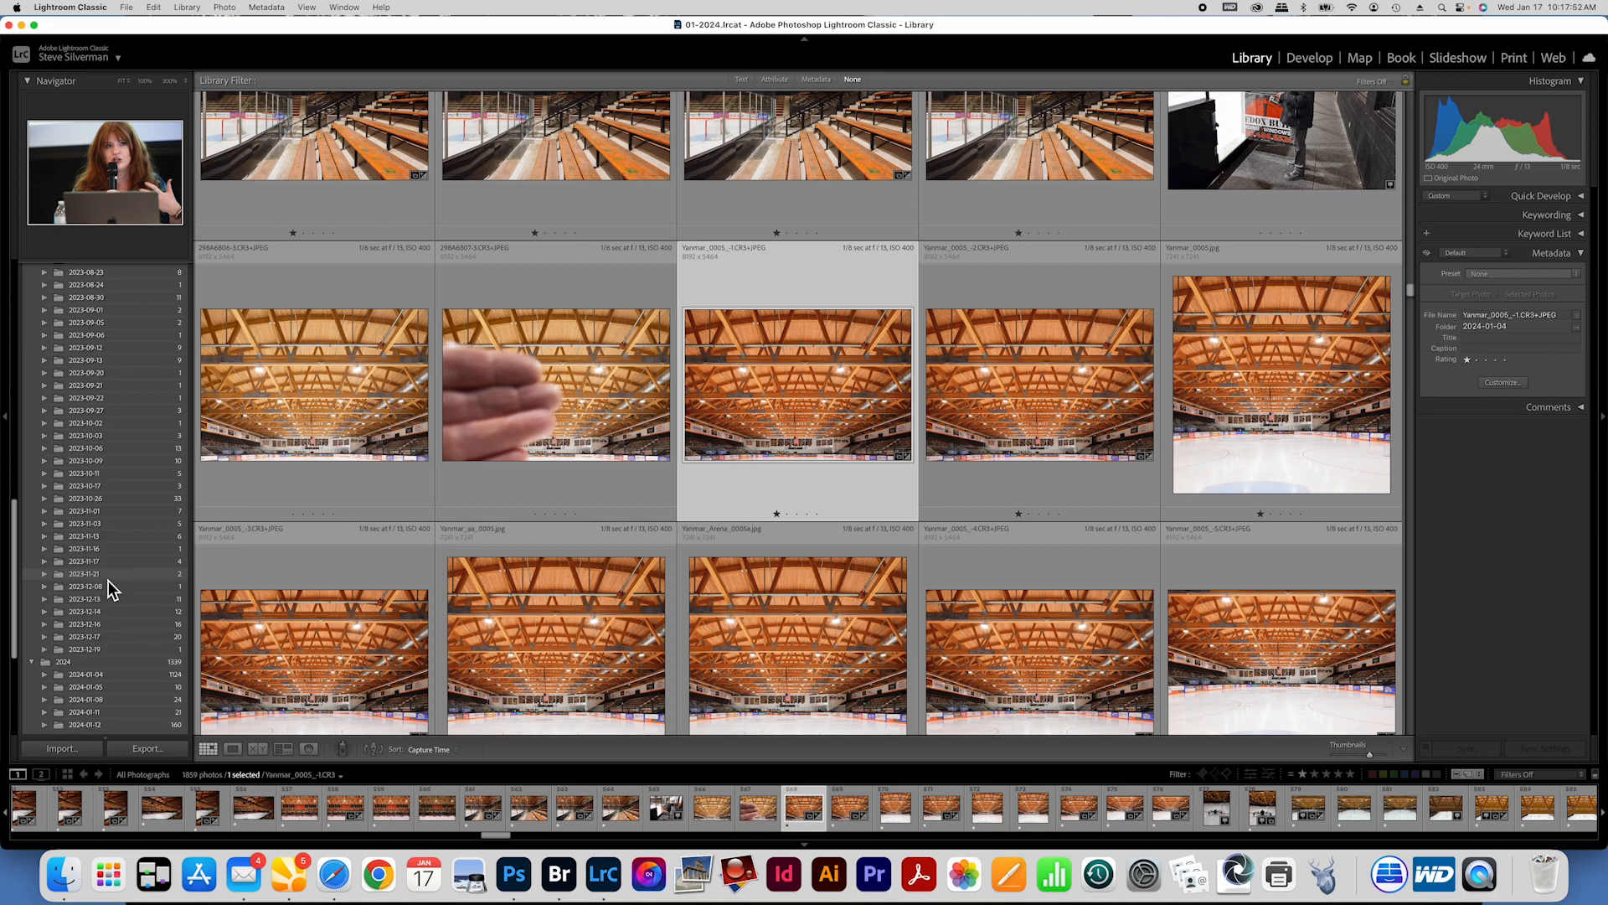
scroll(110, 589, "down", 5)
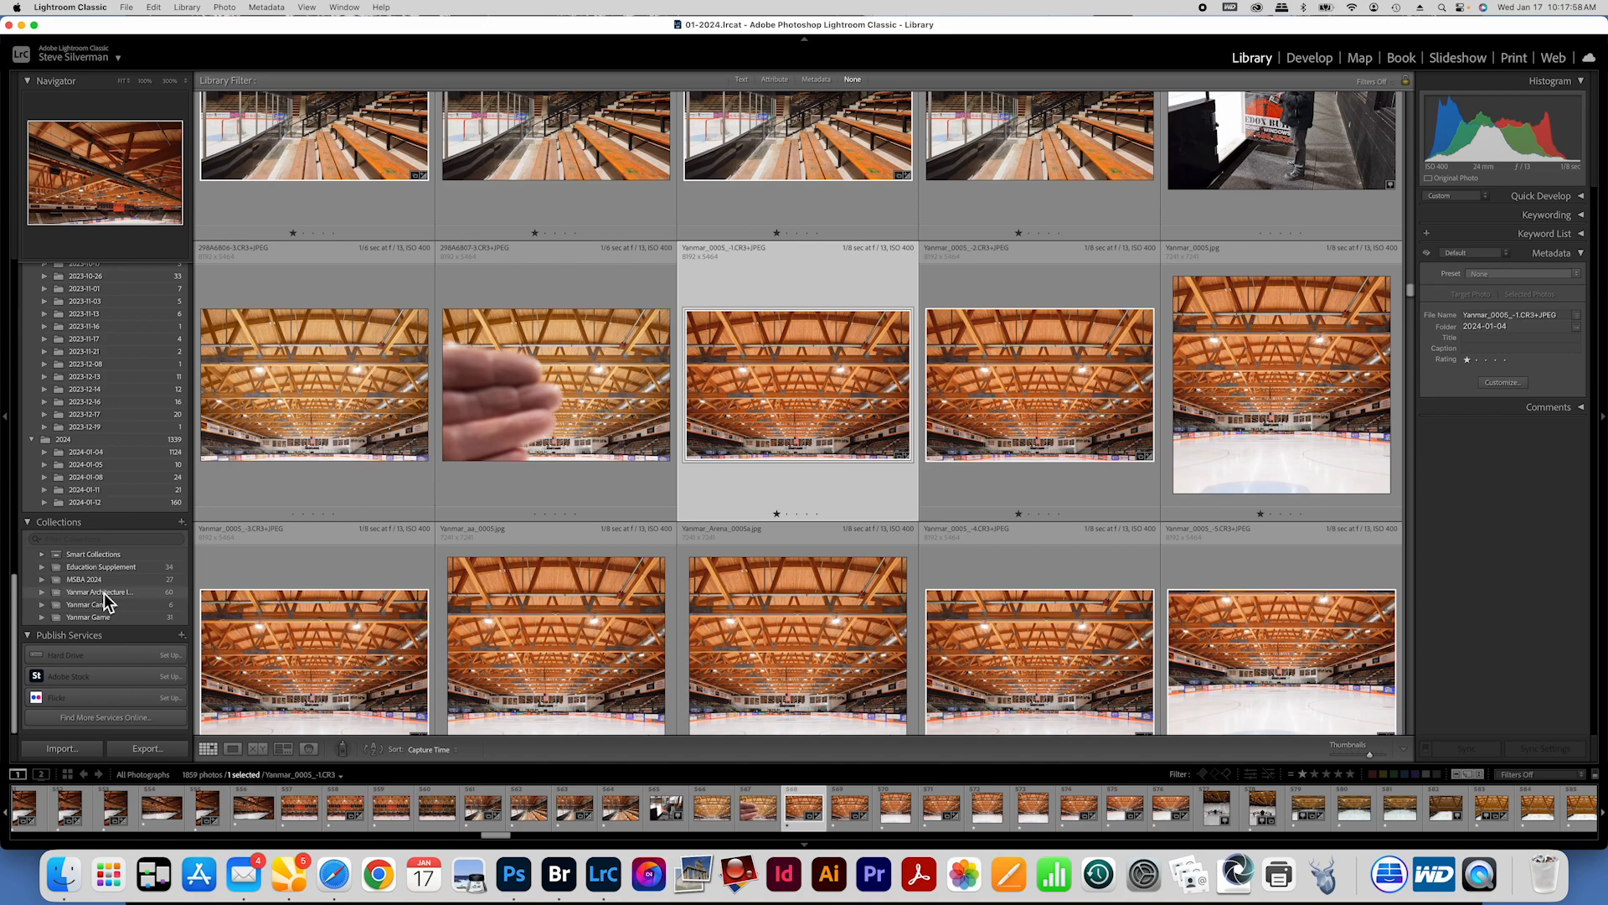
left_click(105, 594)
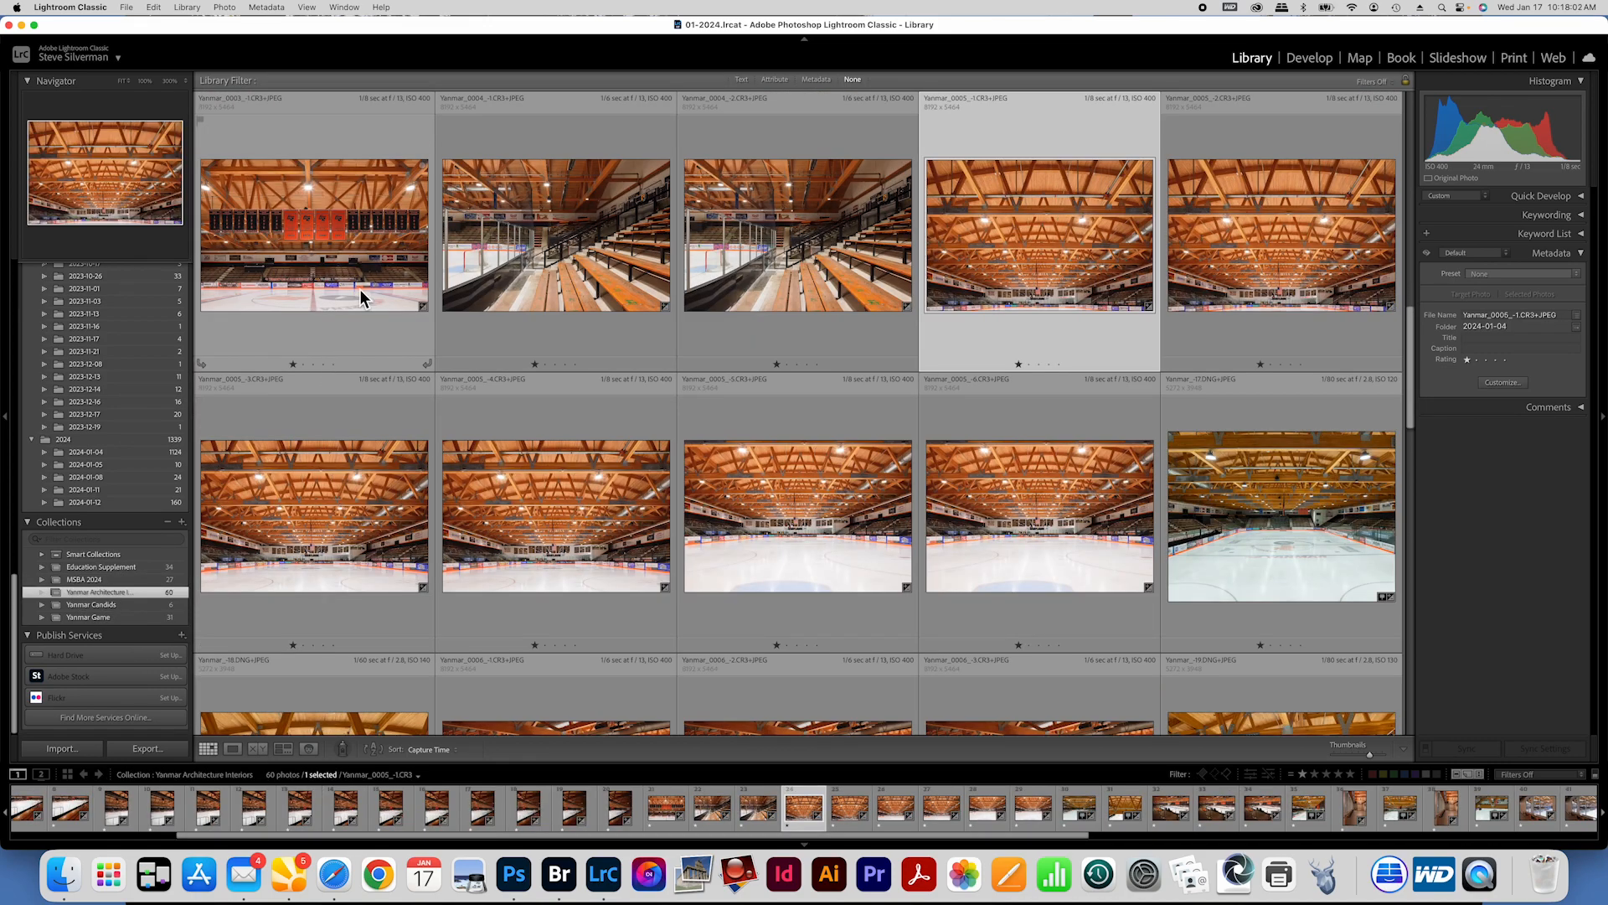
scroll(359, 289, "up", 10)
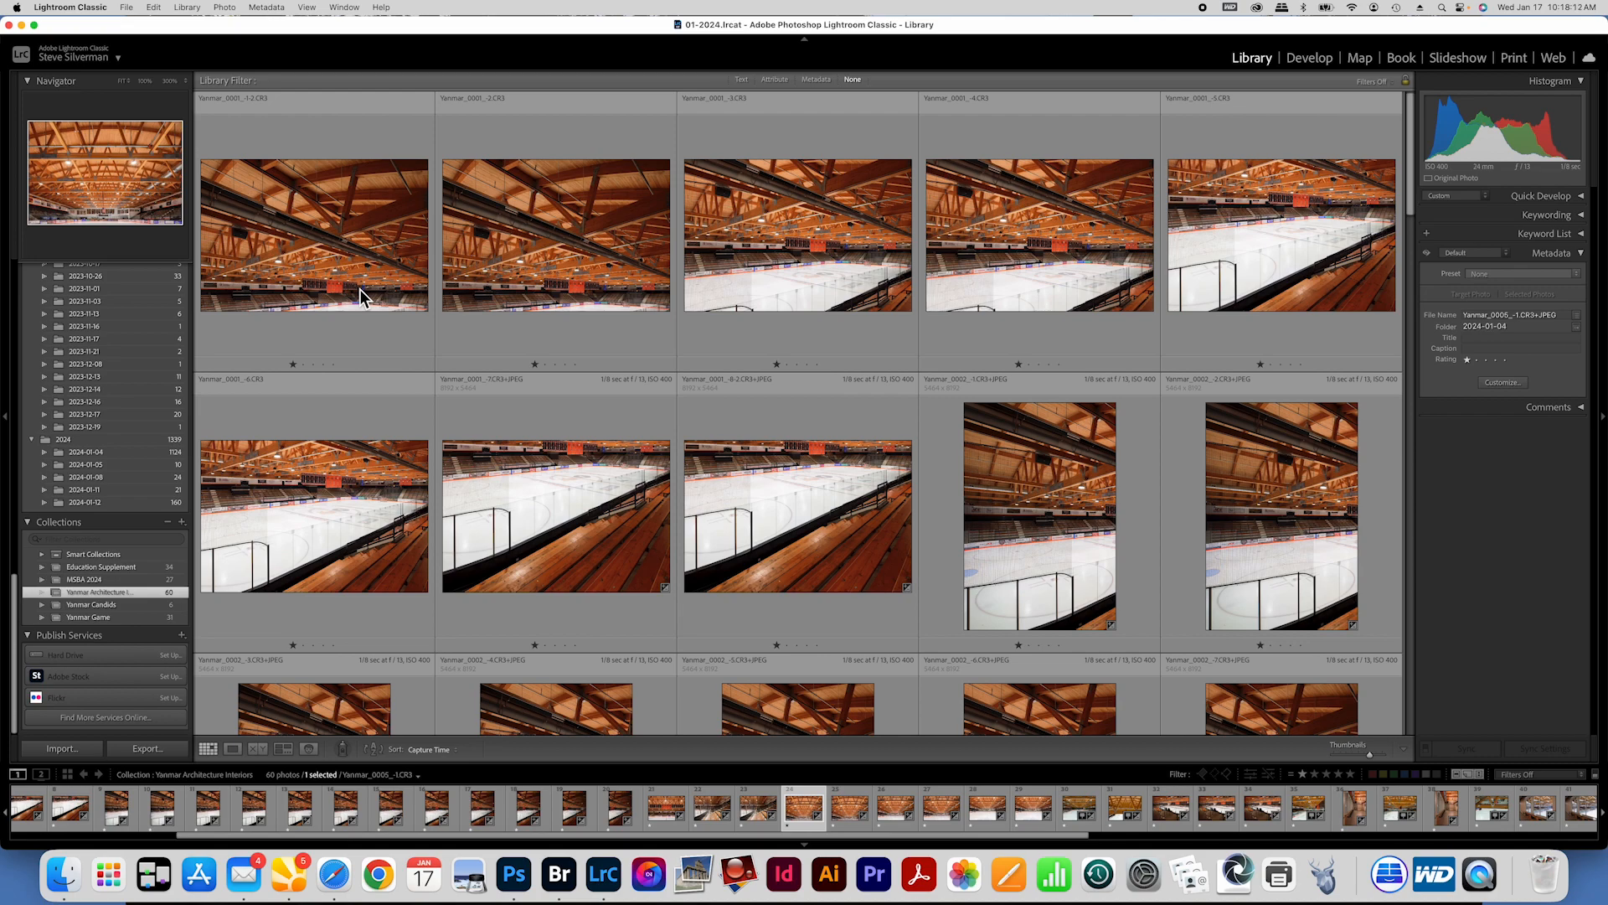
scroll(360, 289, "down", 10)
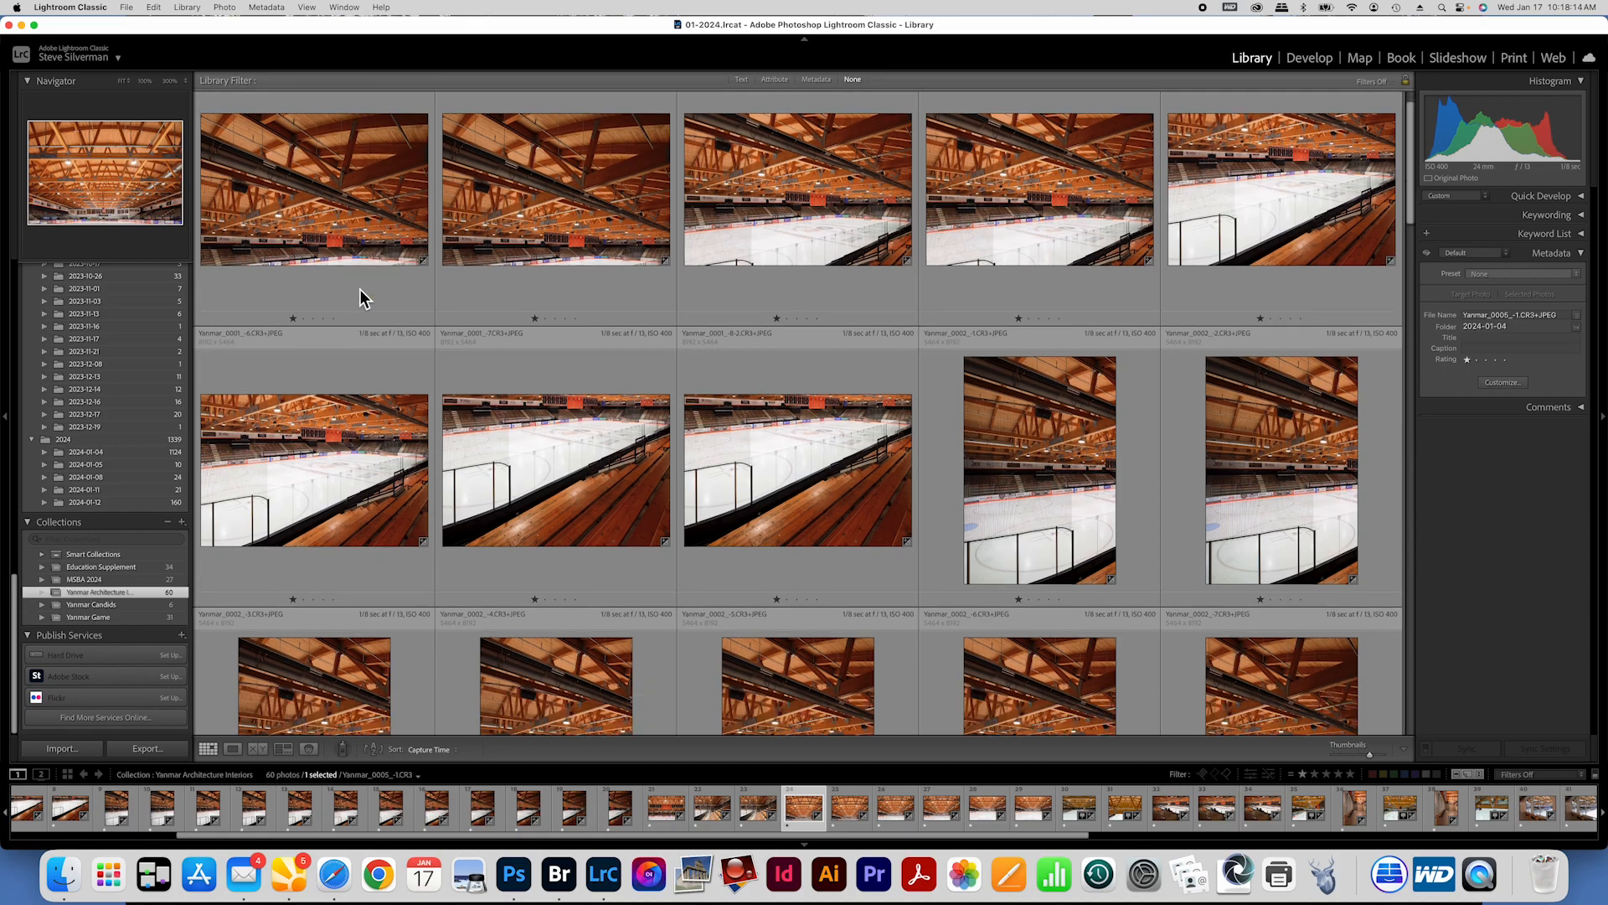
Step: Look through the Yanmar Architecture Interiors collection to its end and back, and compare the first four arena frames individually
scroll(364, 284, "down", 15)
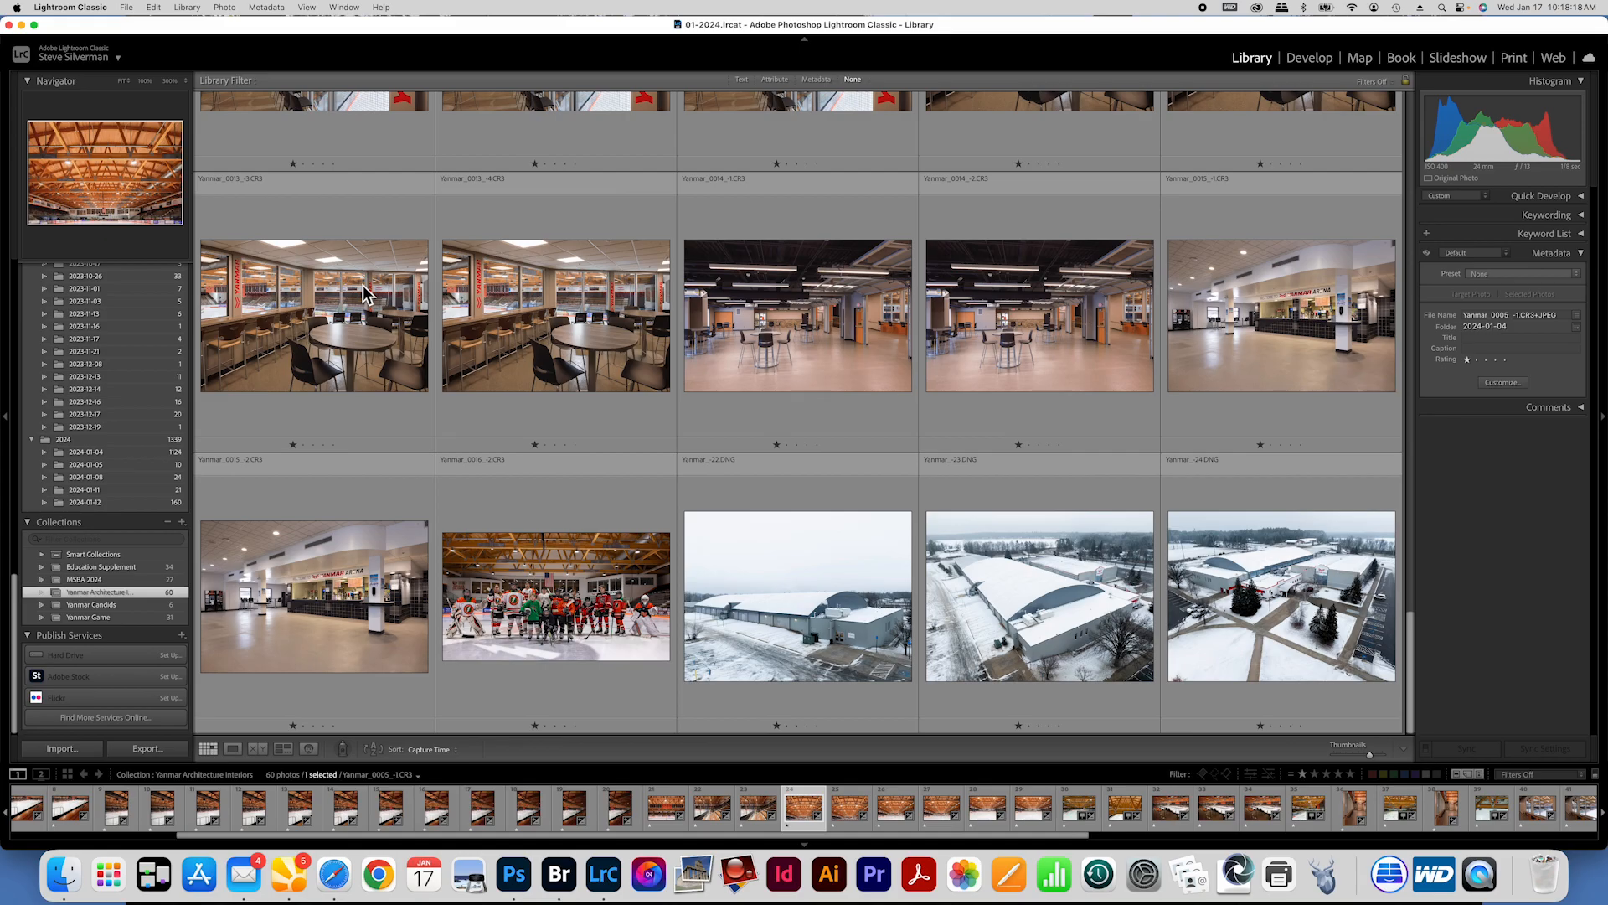
scroll(364, 293, "up", 20)
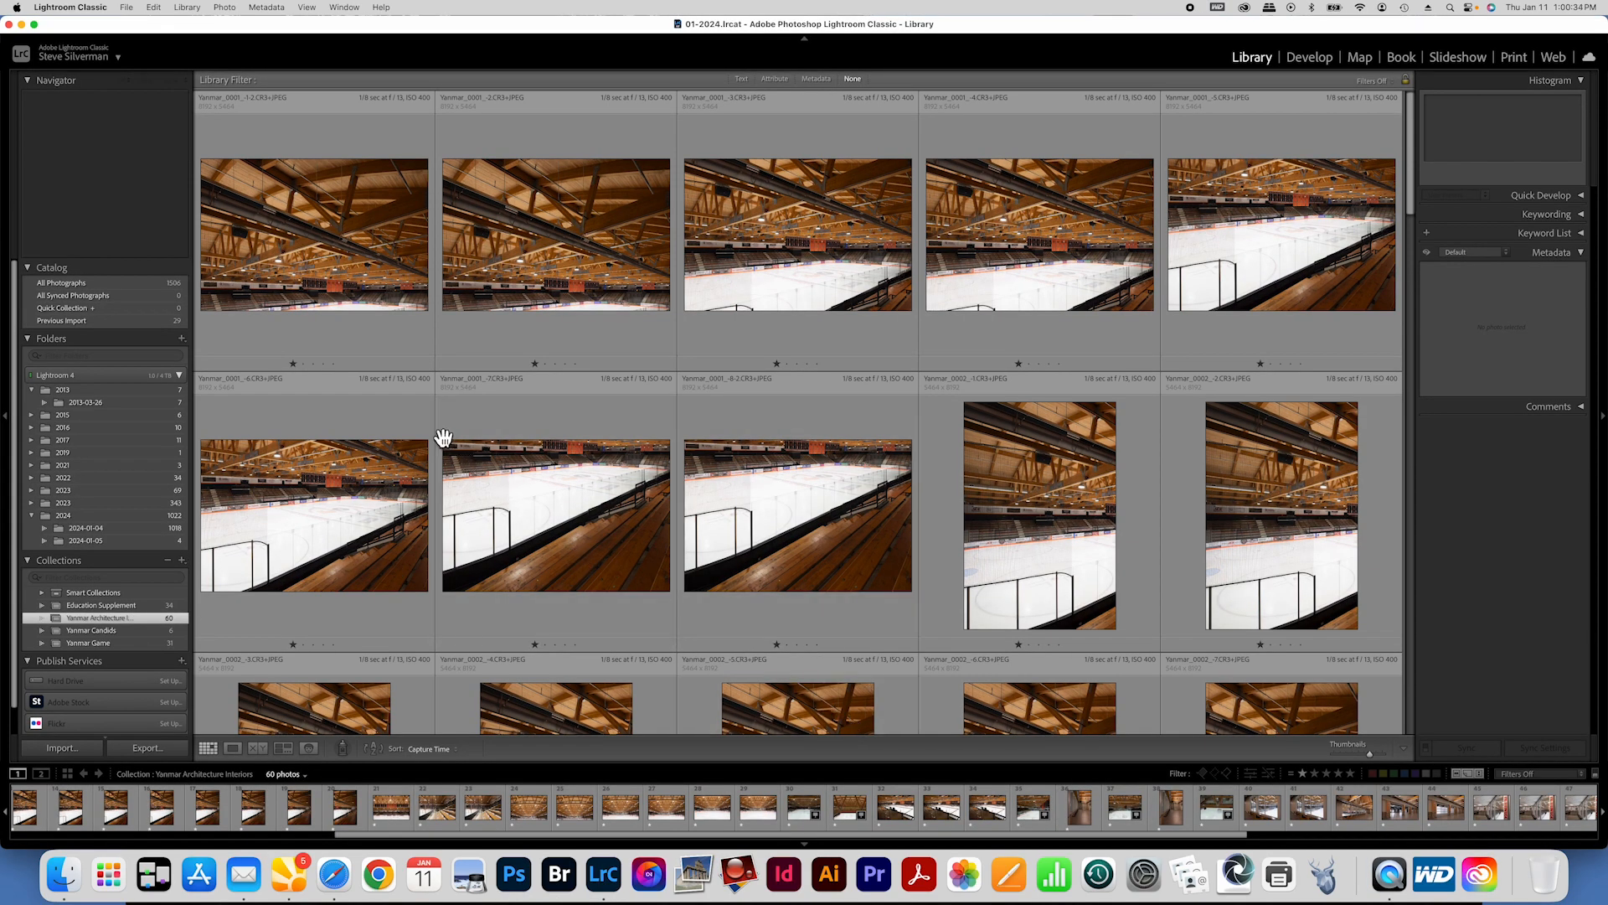
left_click(334, 261)
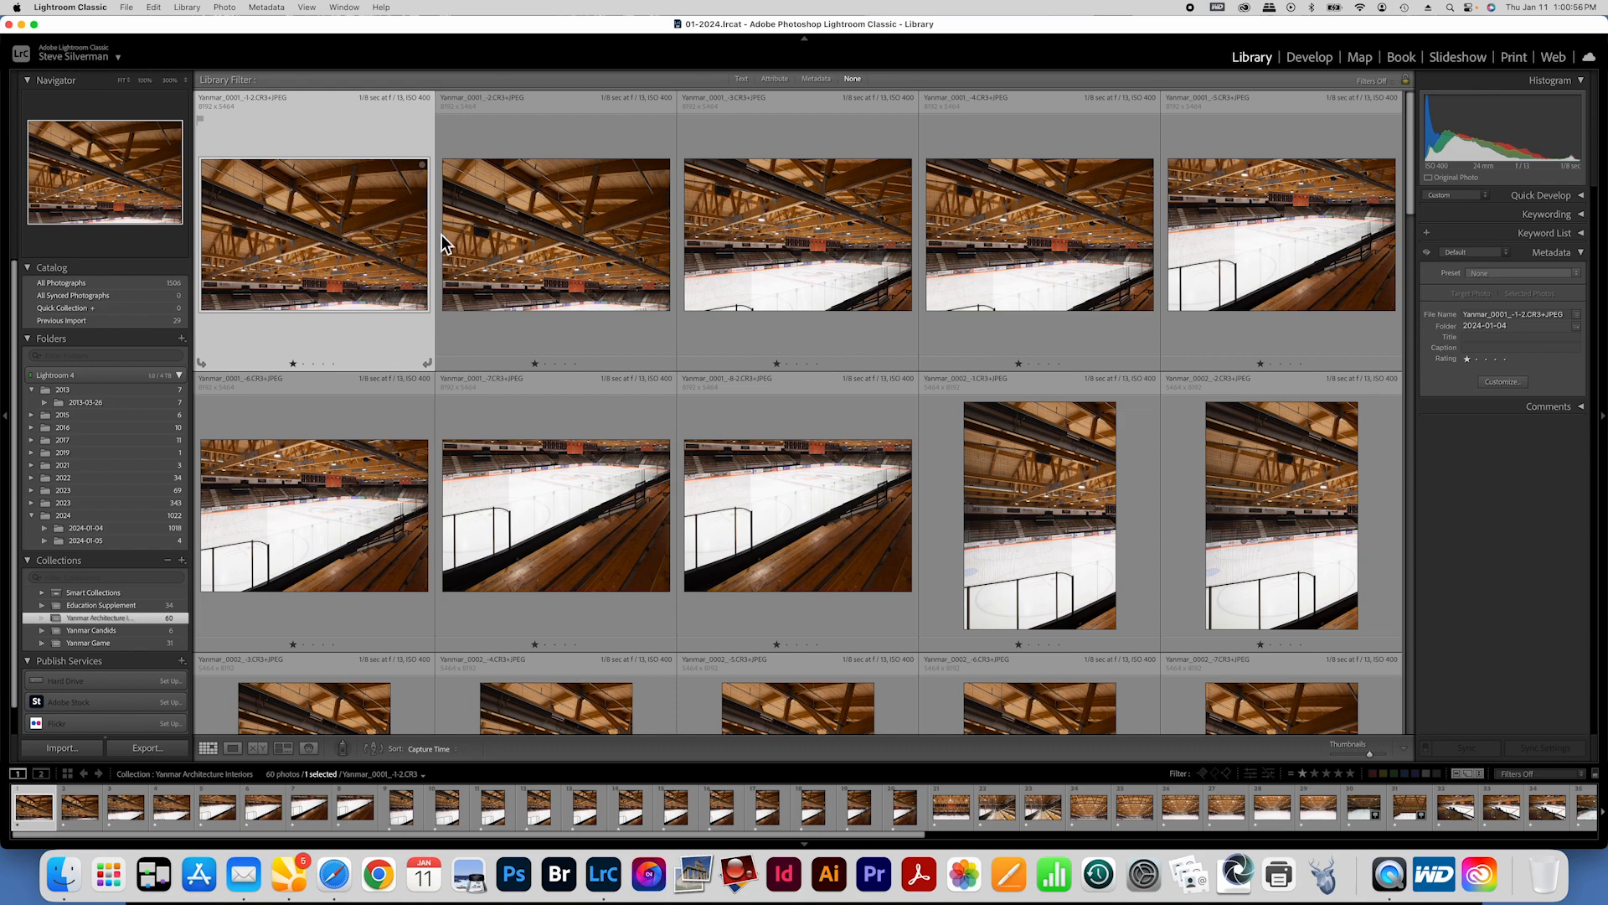
left_click(553, 248)
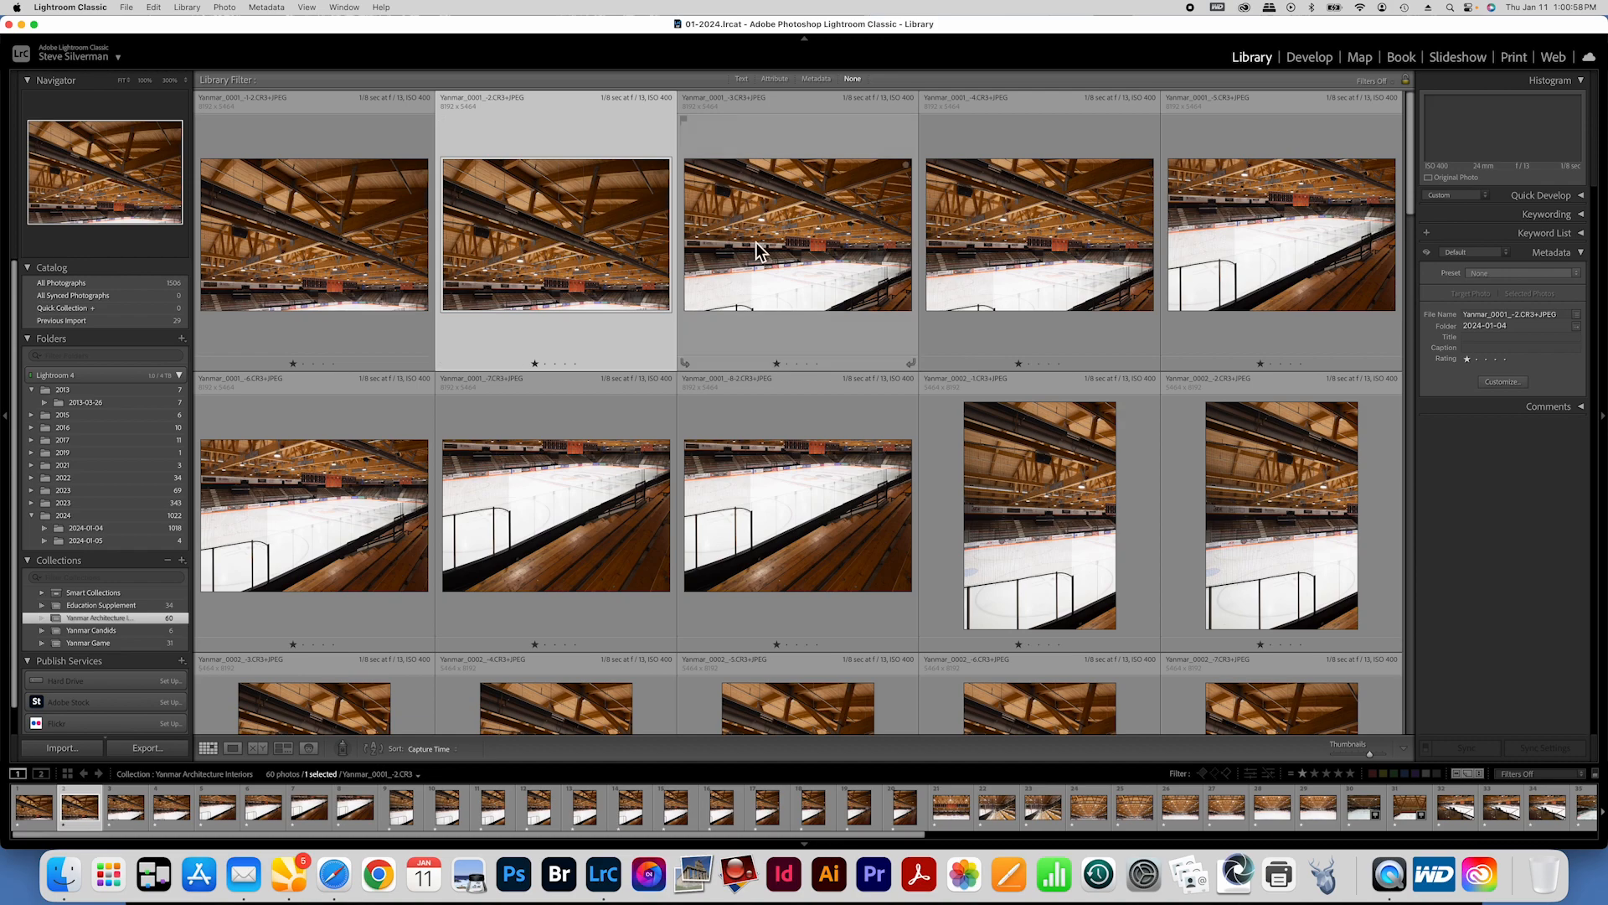
left_click(780, 244)
left_click(1010, 249)
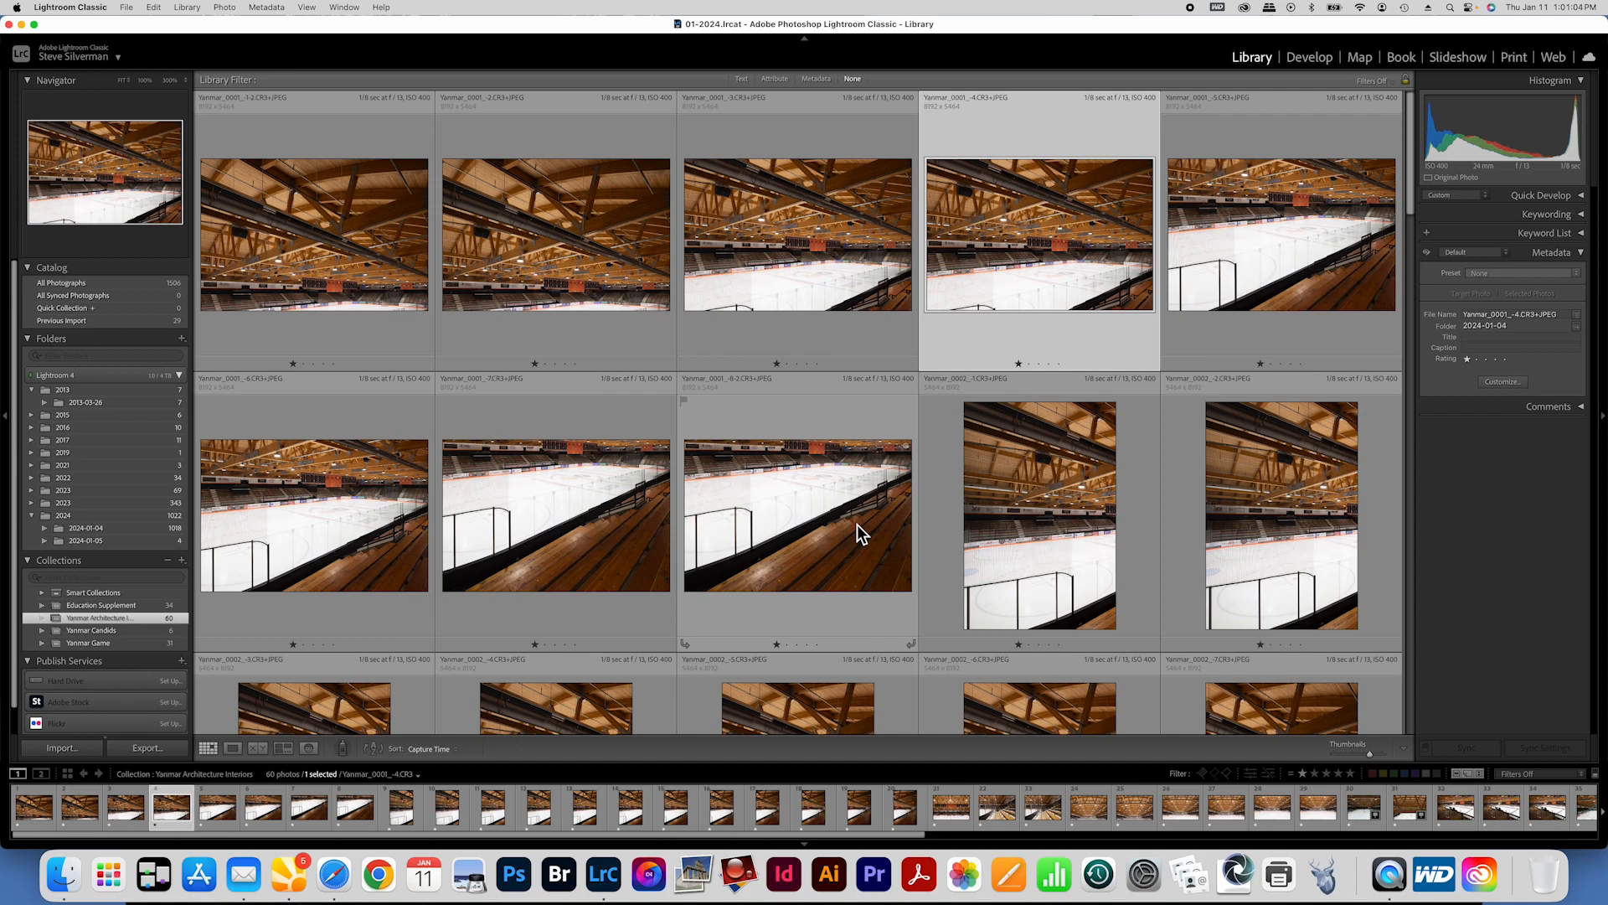
Step: Open the first arena frame for developing and apply the R5 Landscape V5b color profile to it
left_click(352, 250)
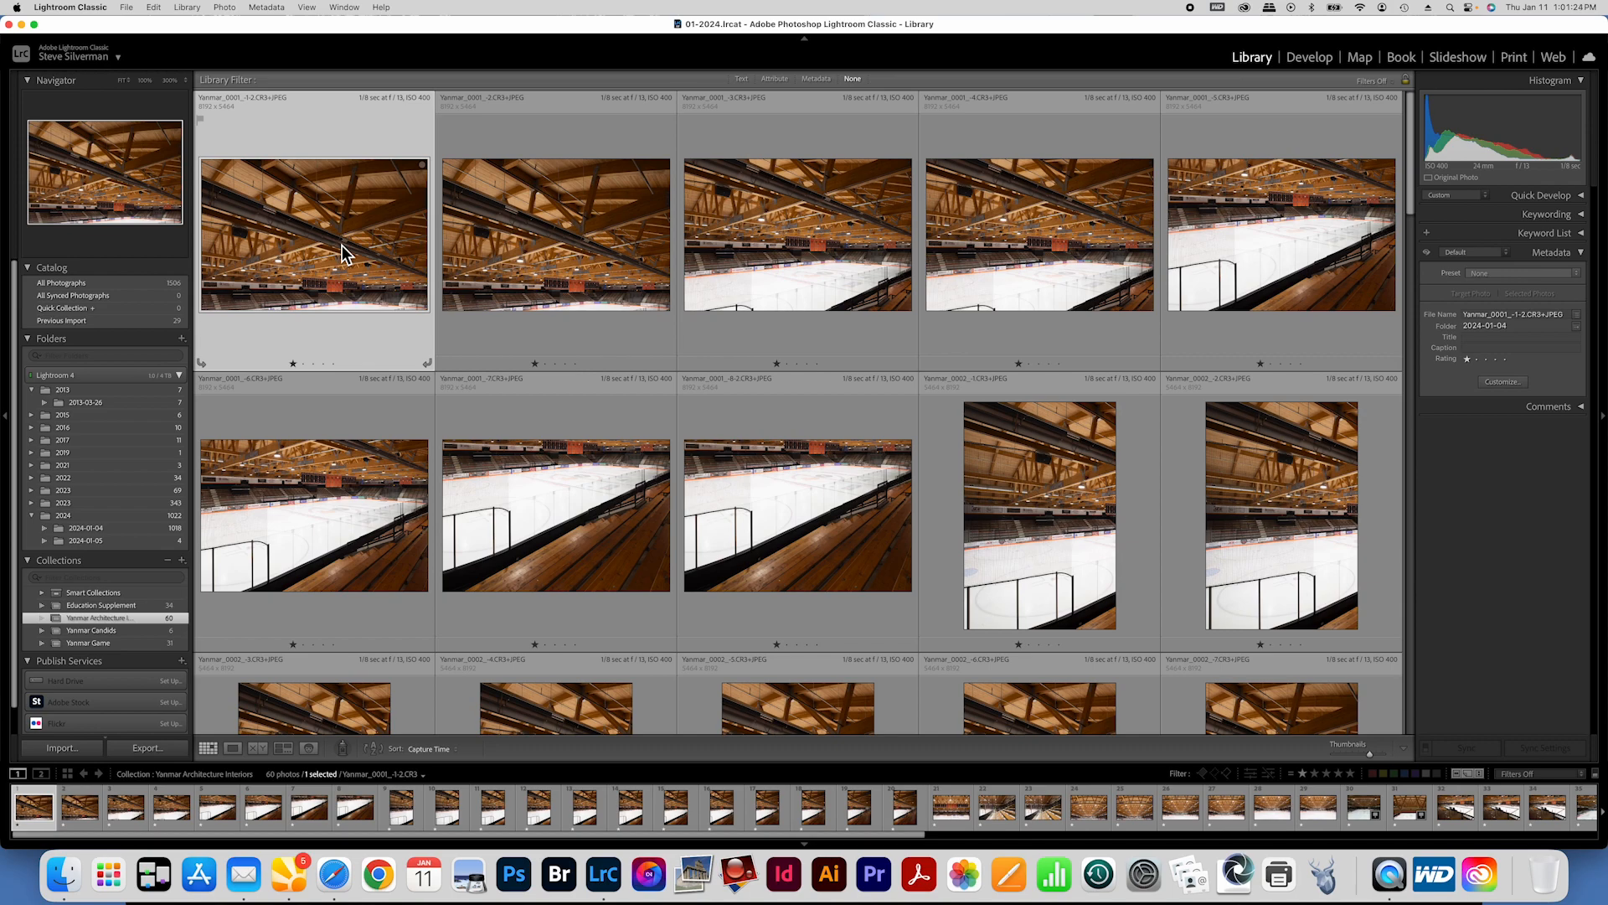
key("e")
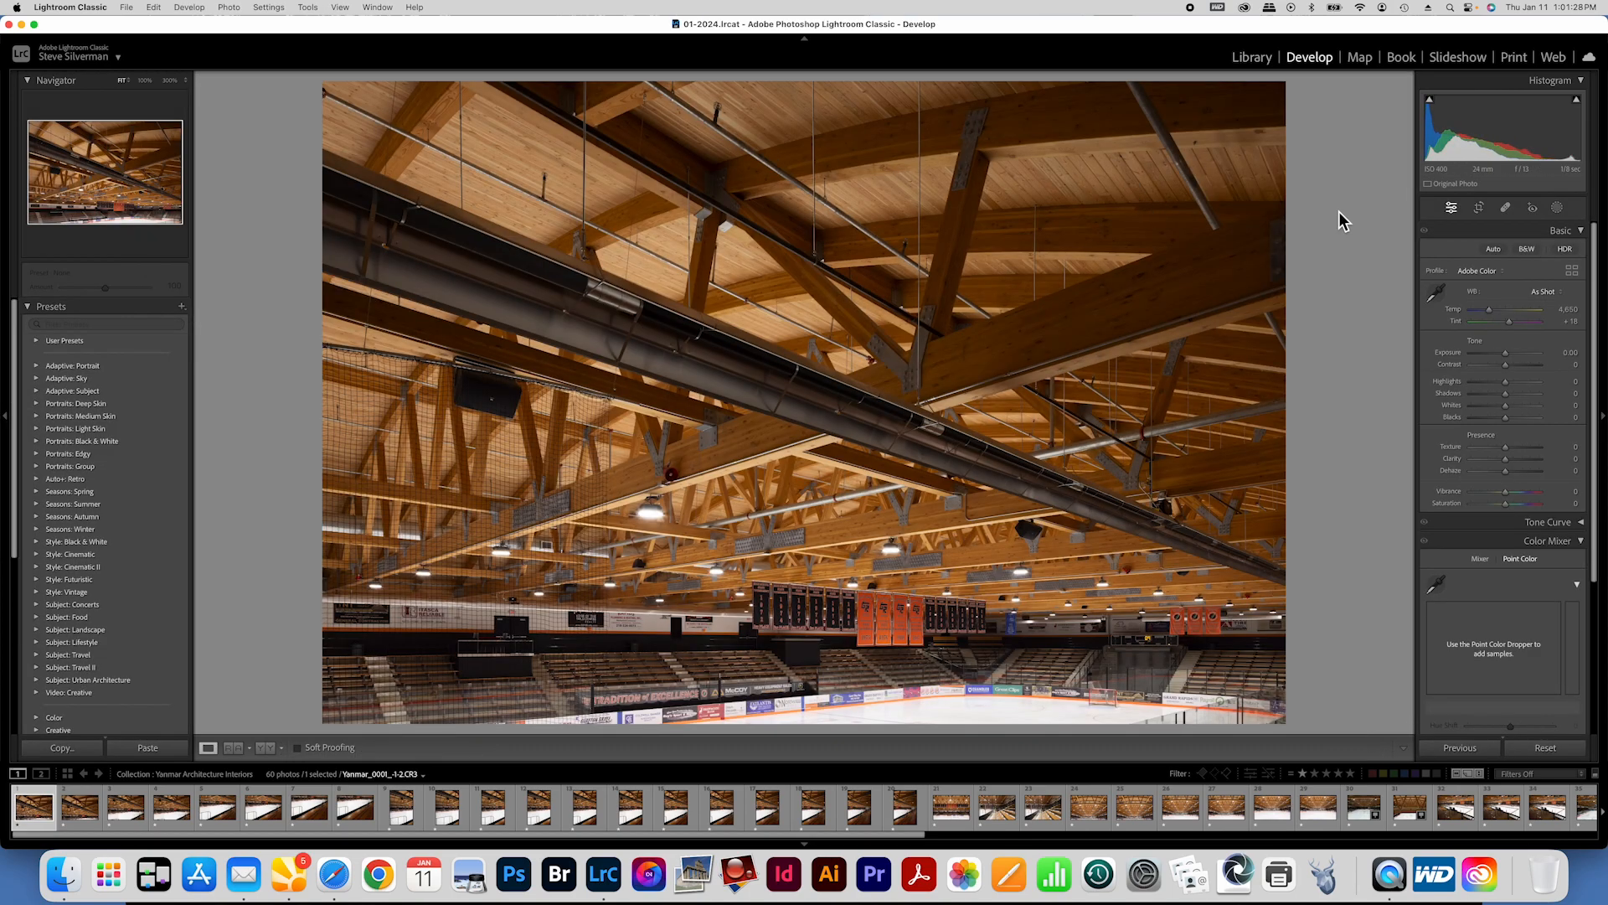
left_click(1491, 280)
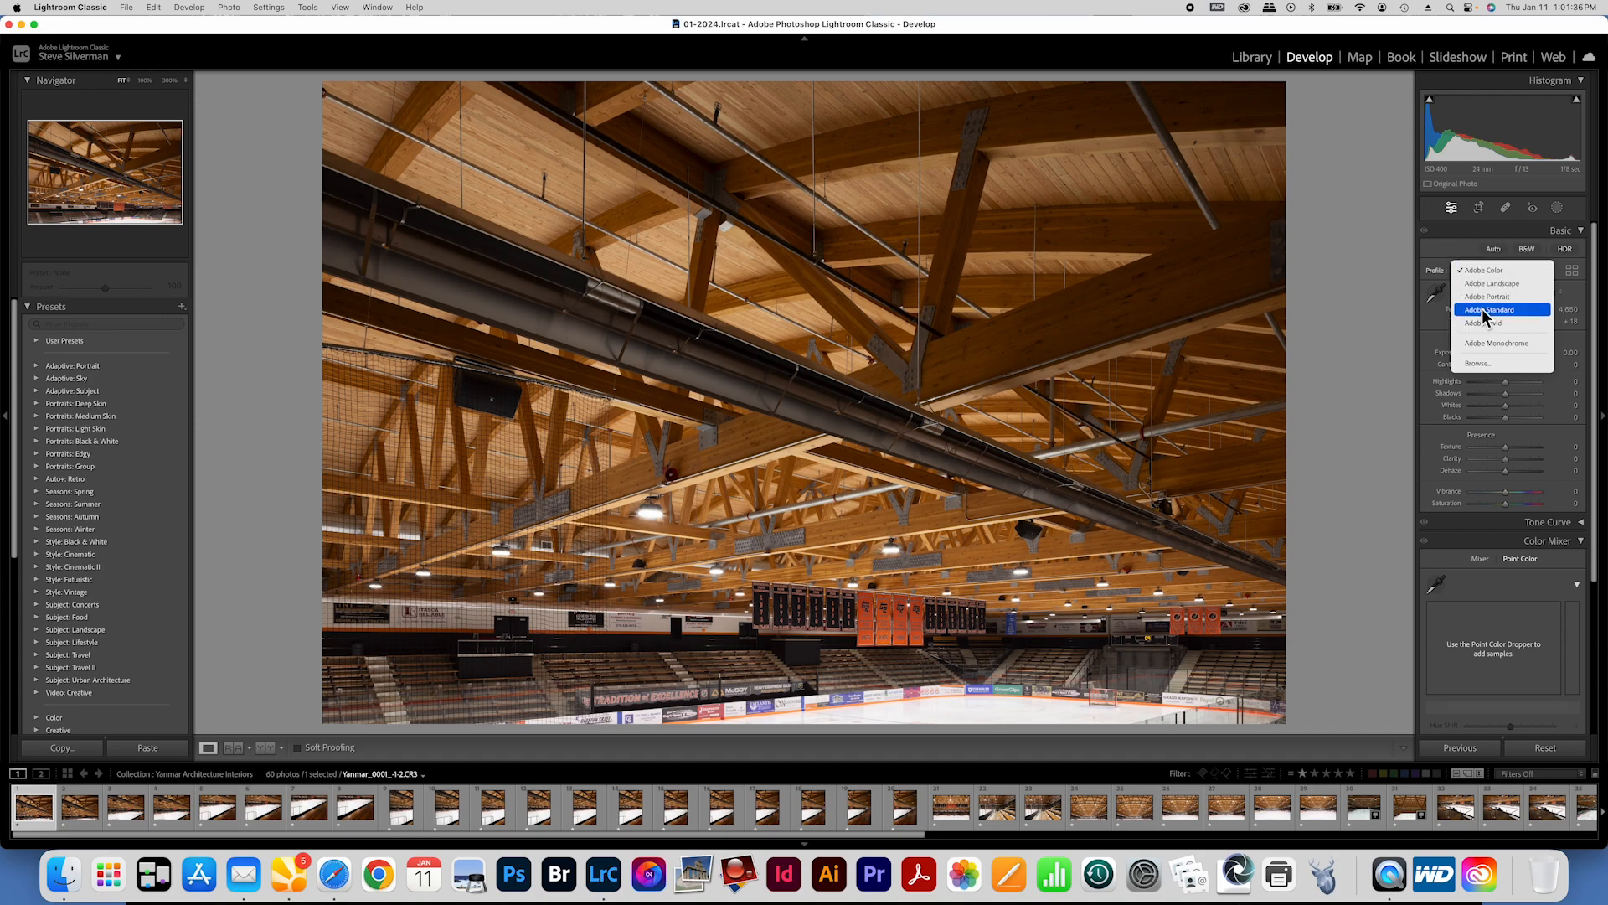
left_click(1480, 363)
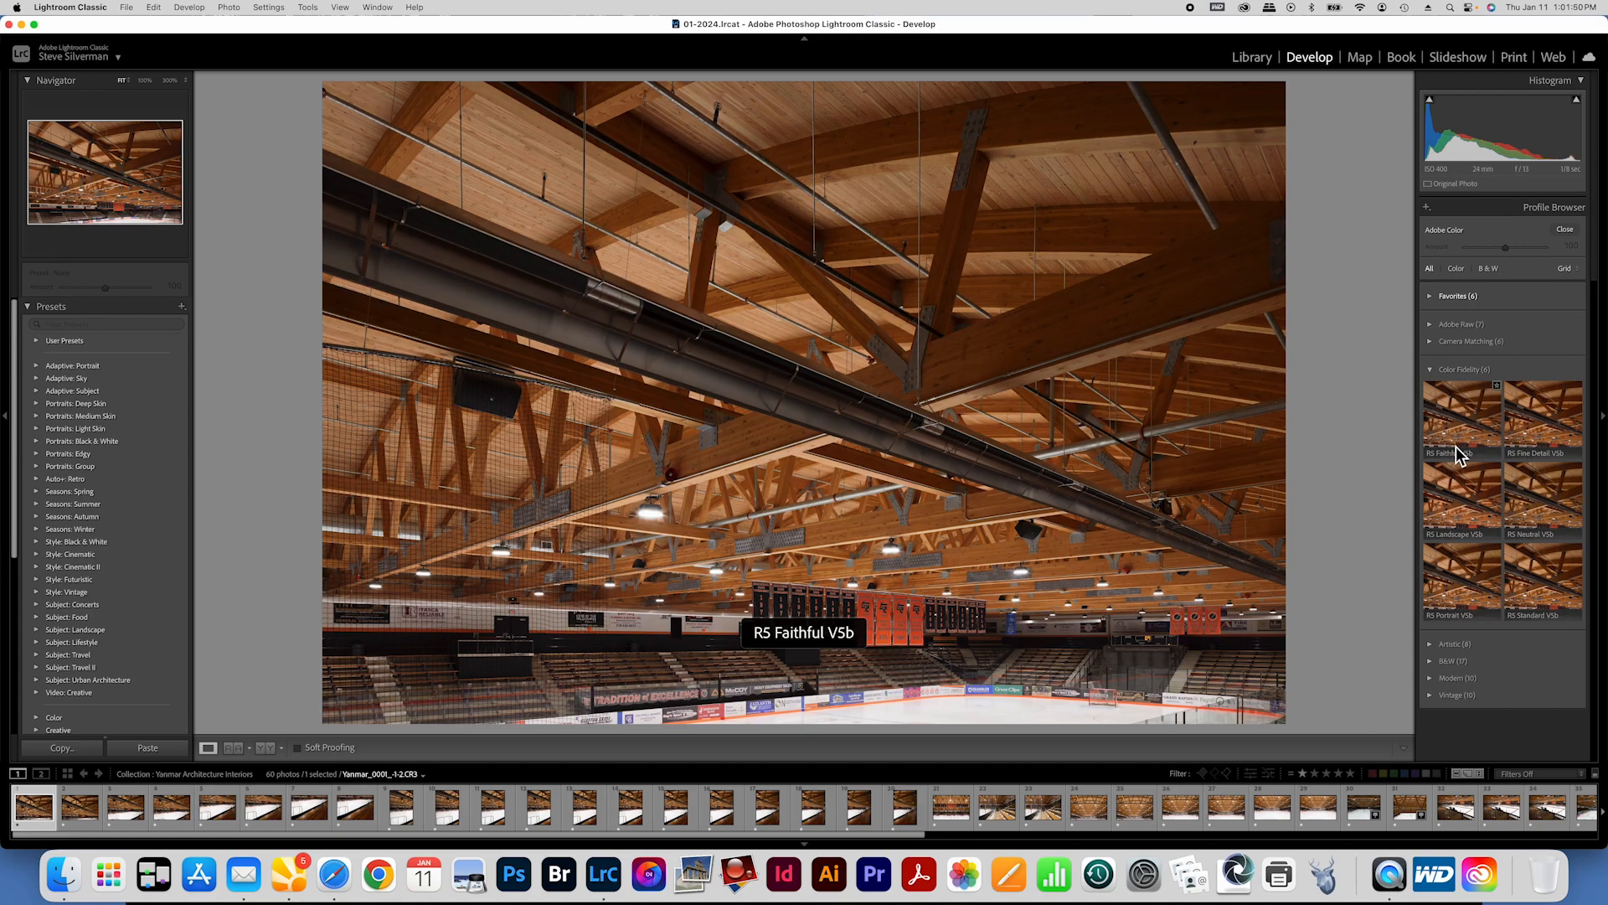
left_click(1459, 489)
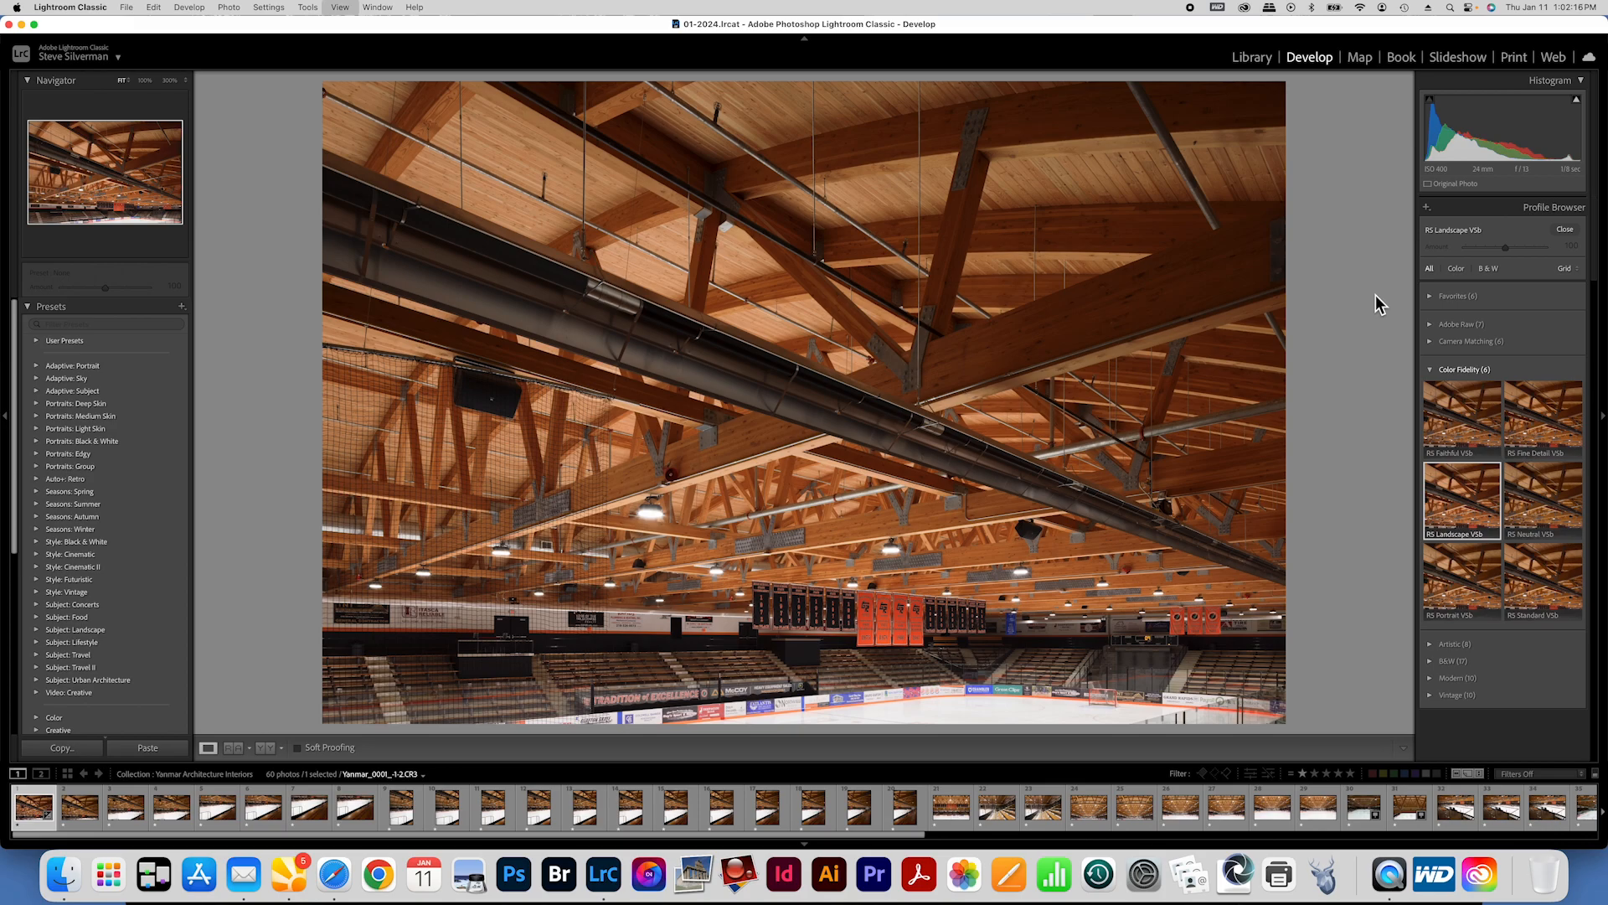
Step: Synchronize the first frame's develop settings across the first eight arena frames, and clear the selection
key("g")
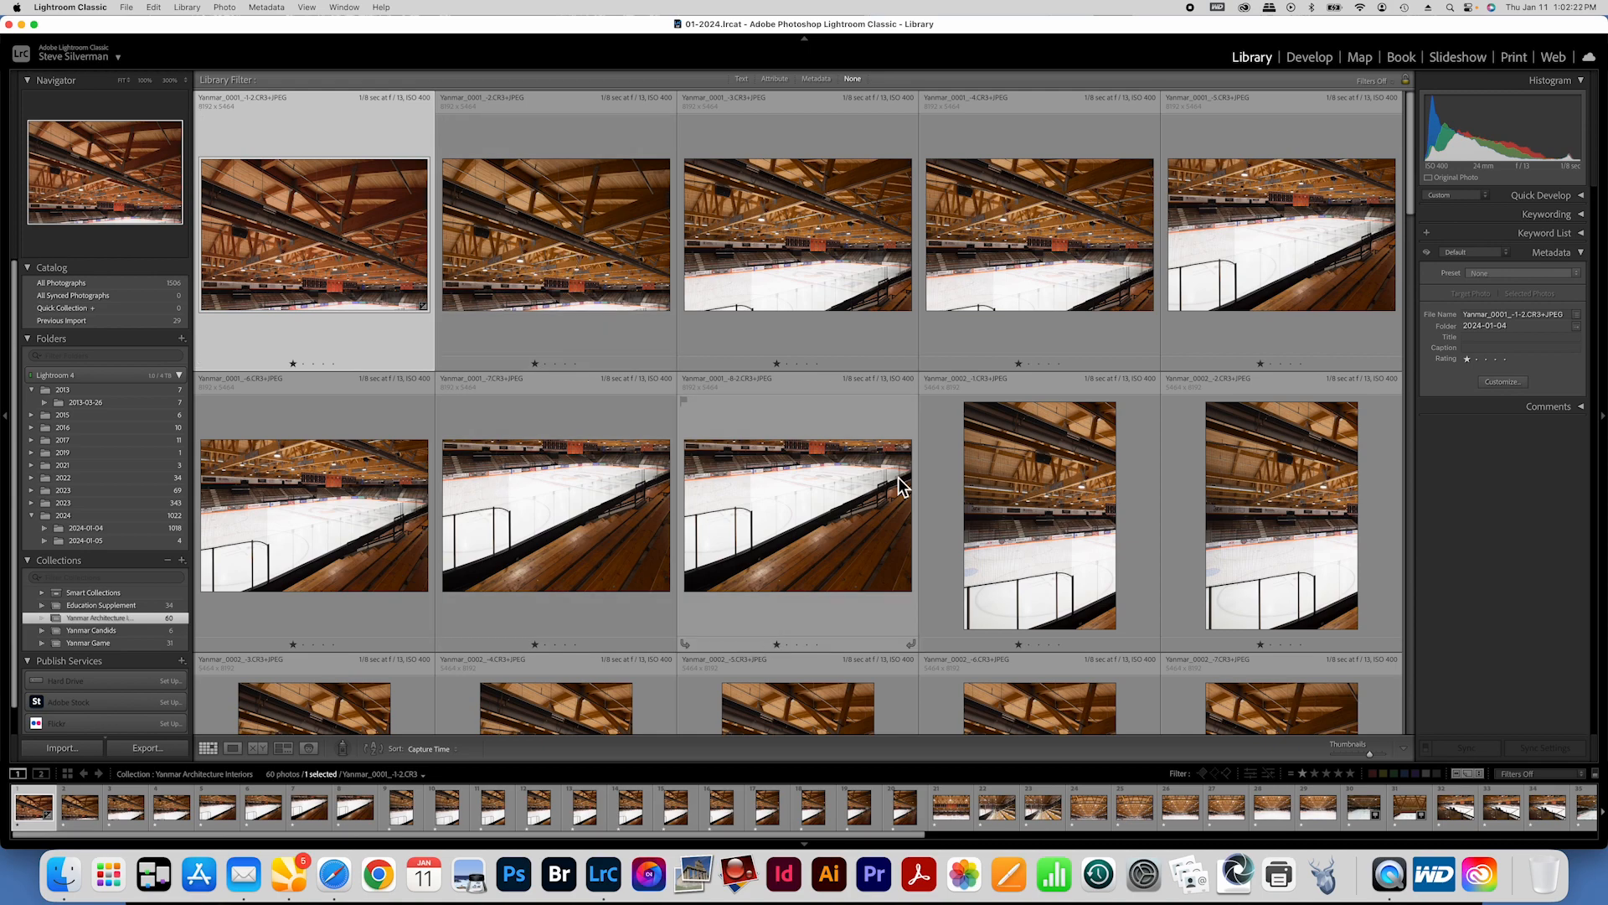
left_click(789, 534, "shift")
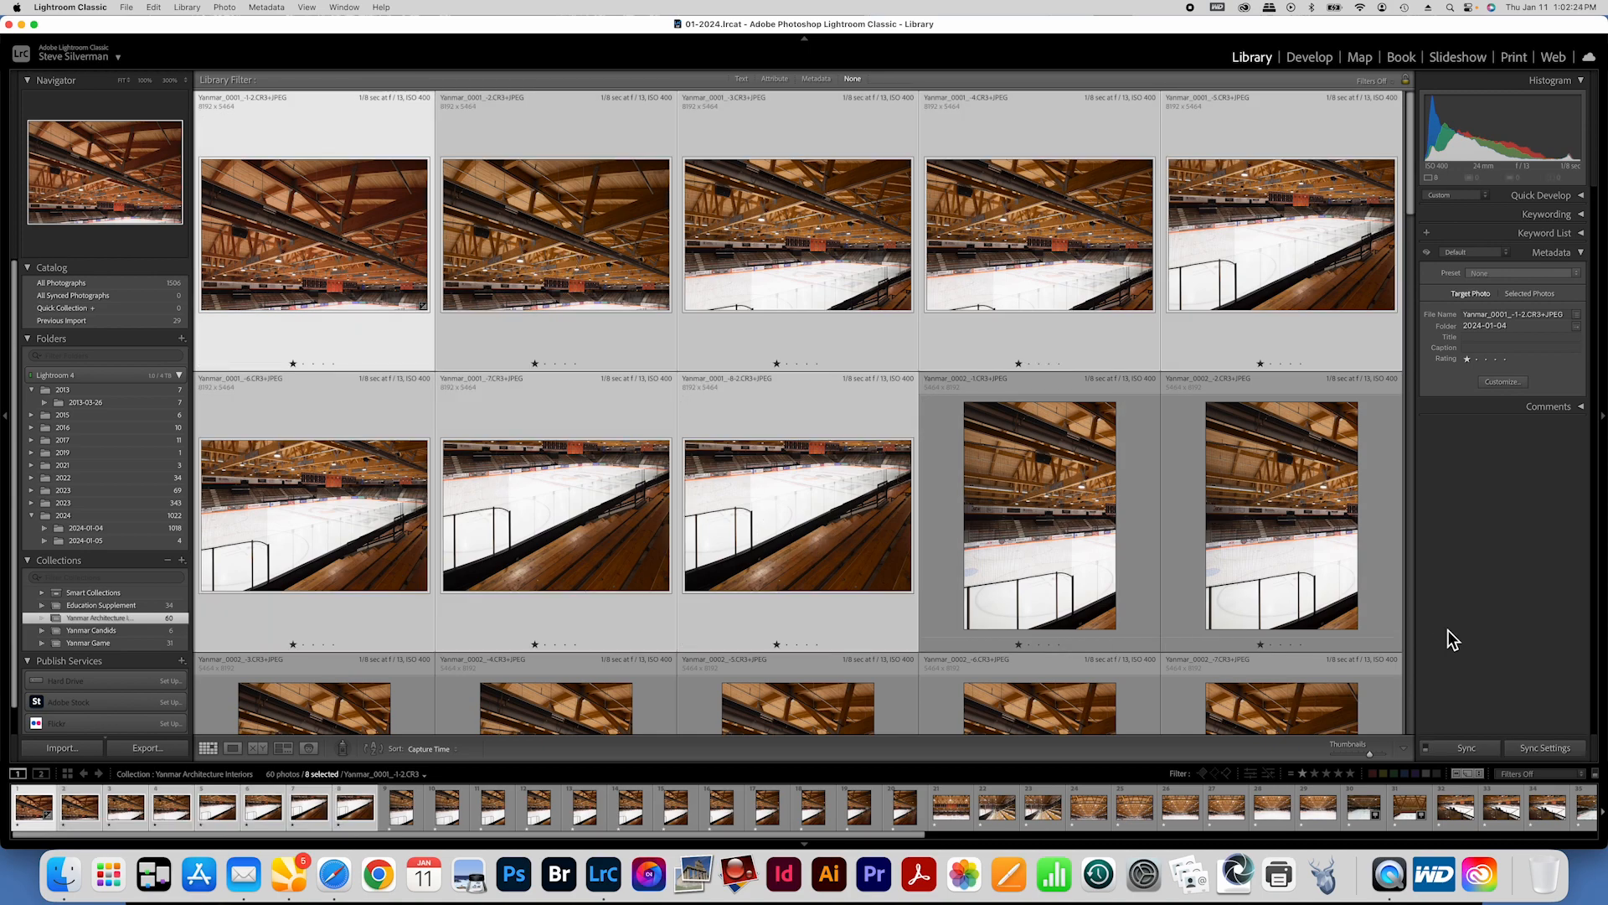
left_click(1543, 748)
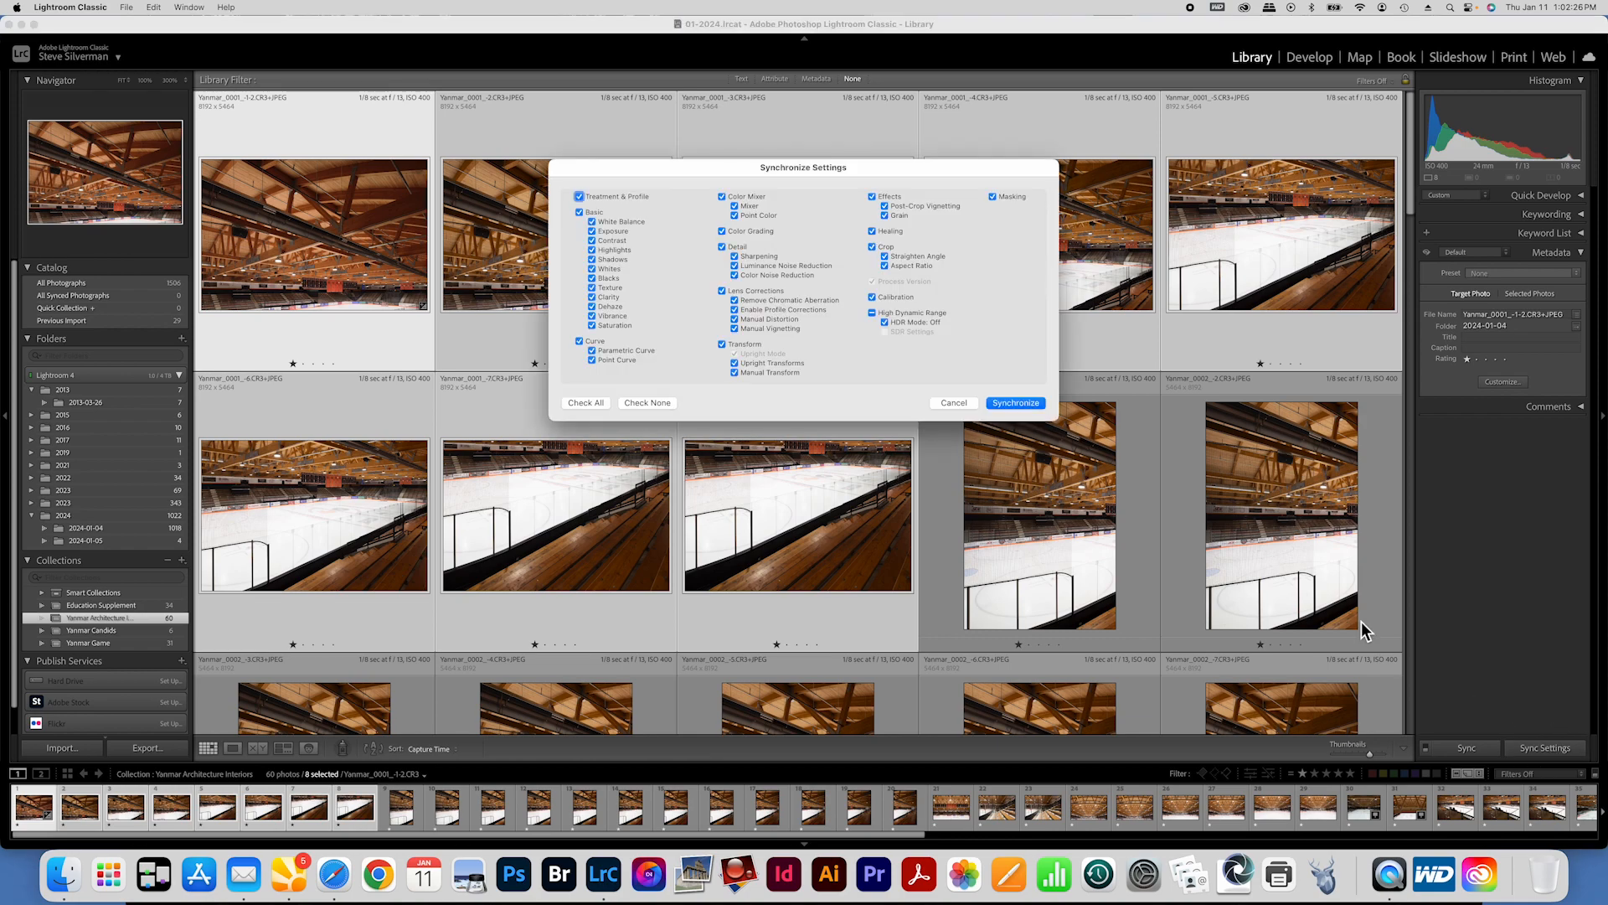
left_click(1022, 405)
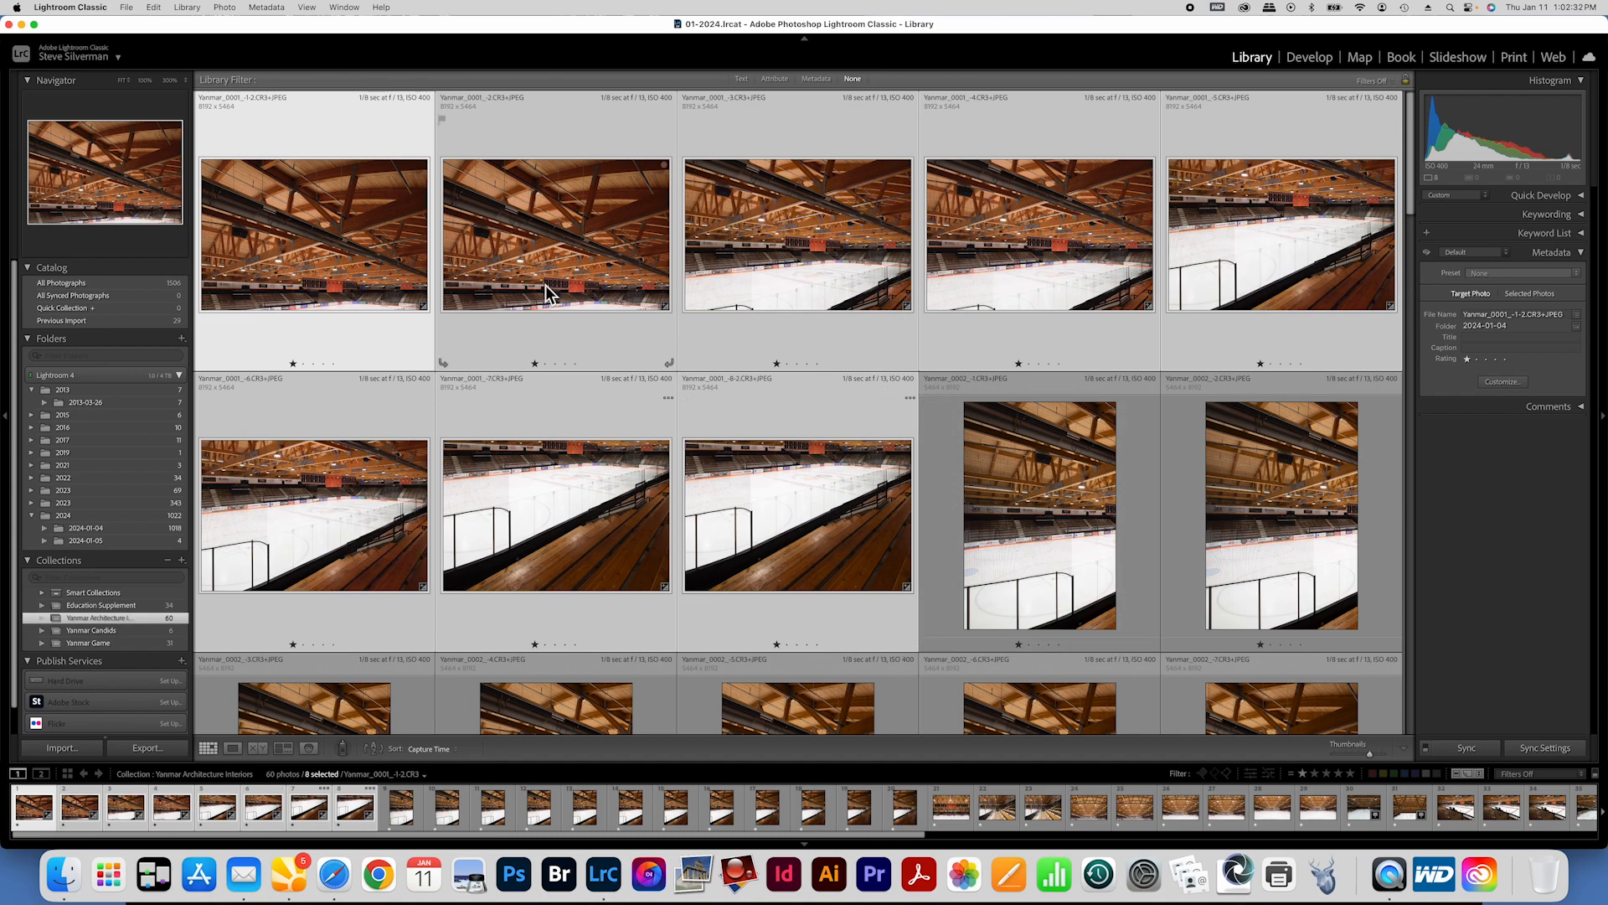
key("super+d")
Step: Develop the third arena frame, Yanmar_0001_-3, with automatic tone adjustments and reduce its Shadows to +25
left_click(818, 254)
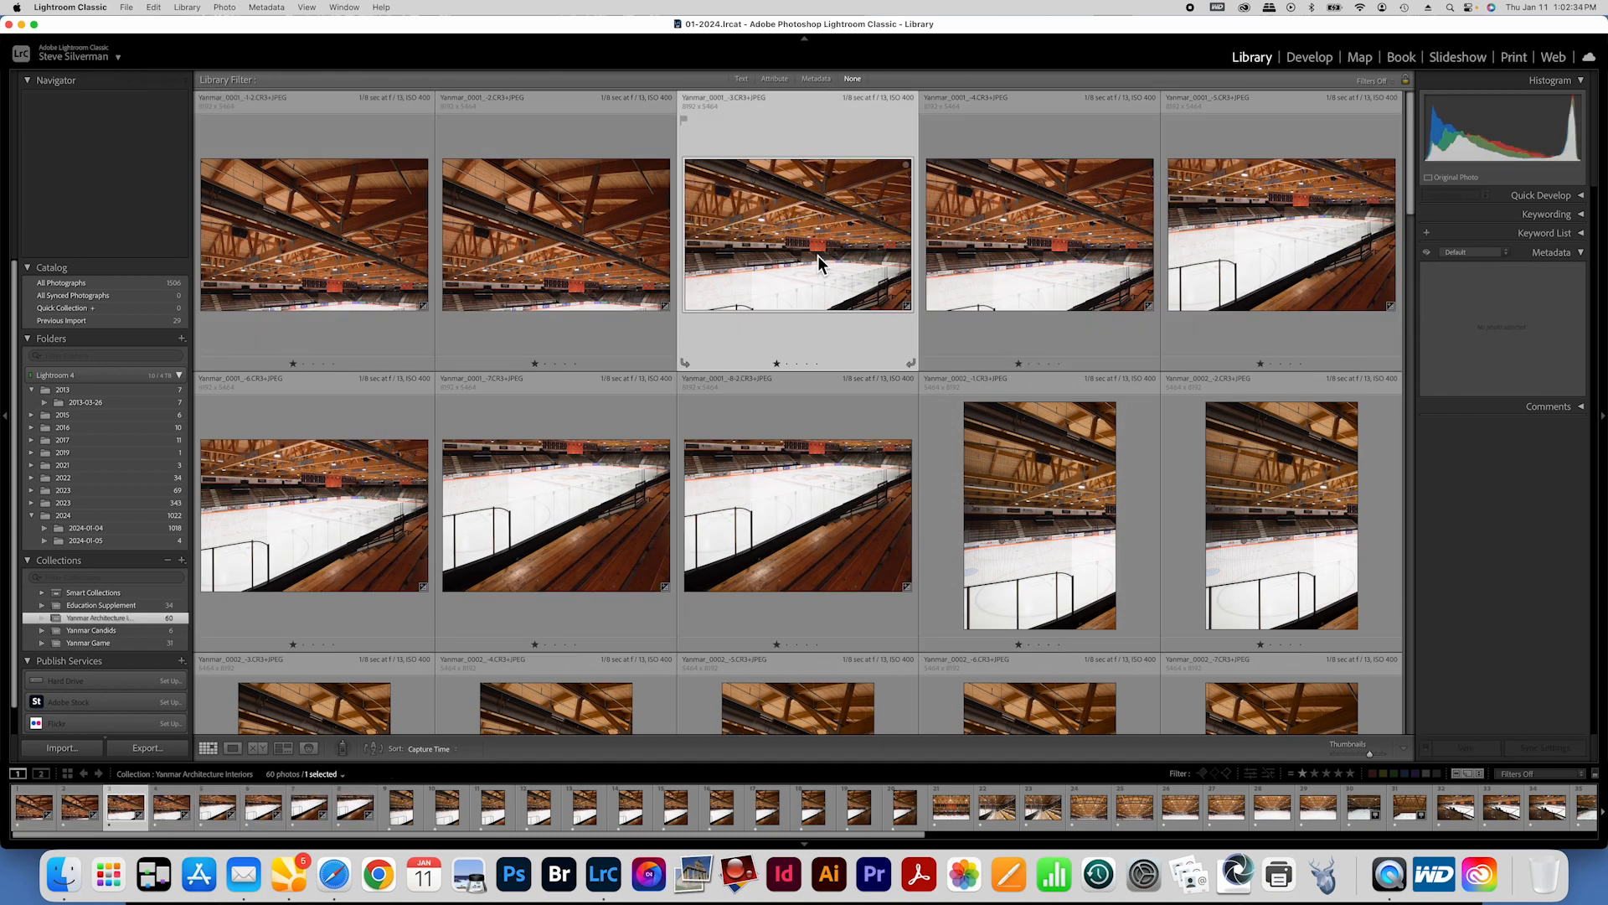
key("d")
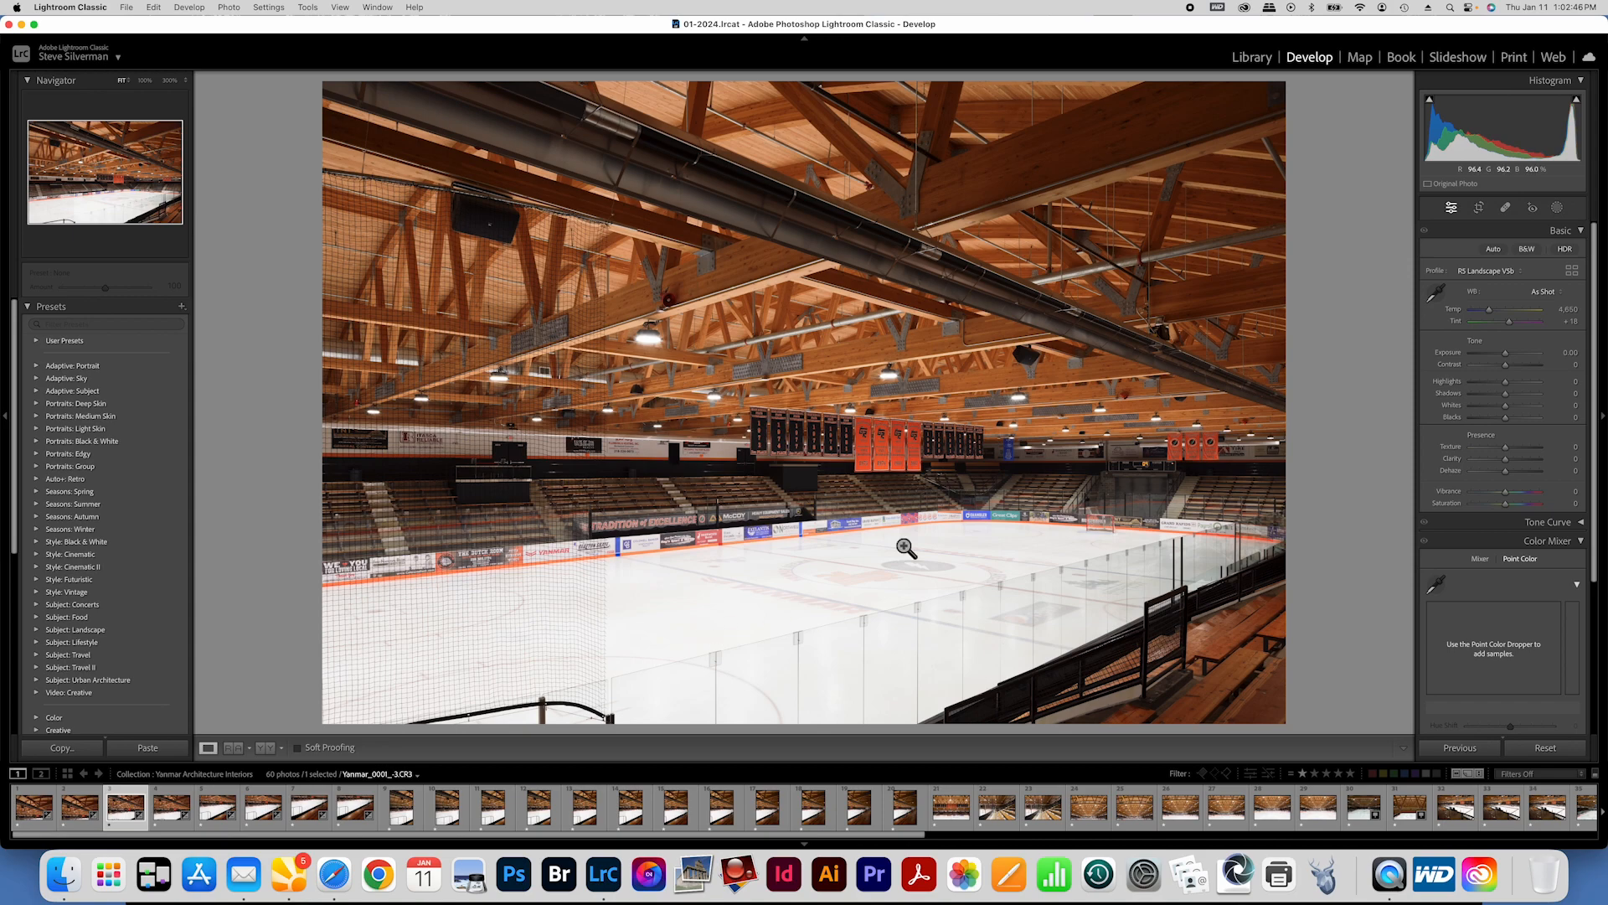
left_click(1494, 249)
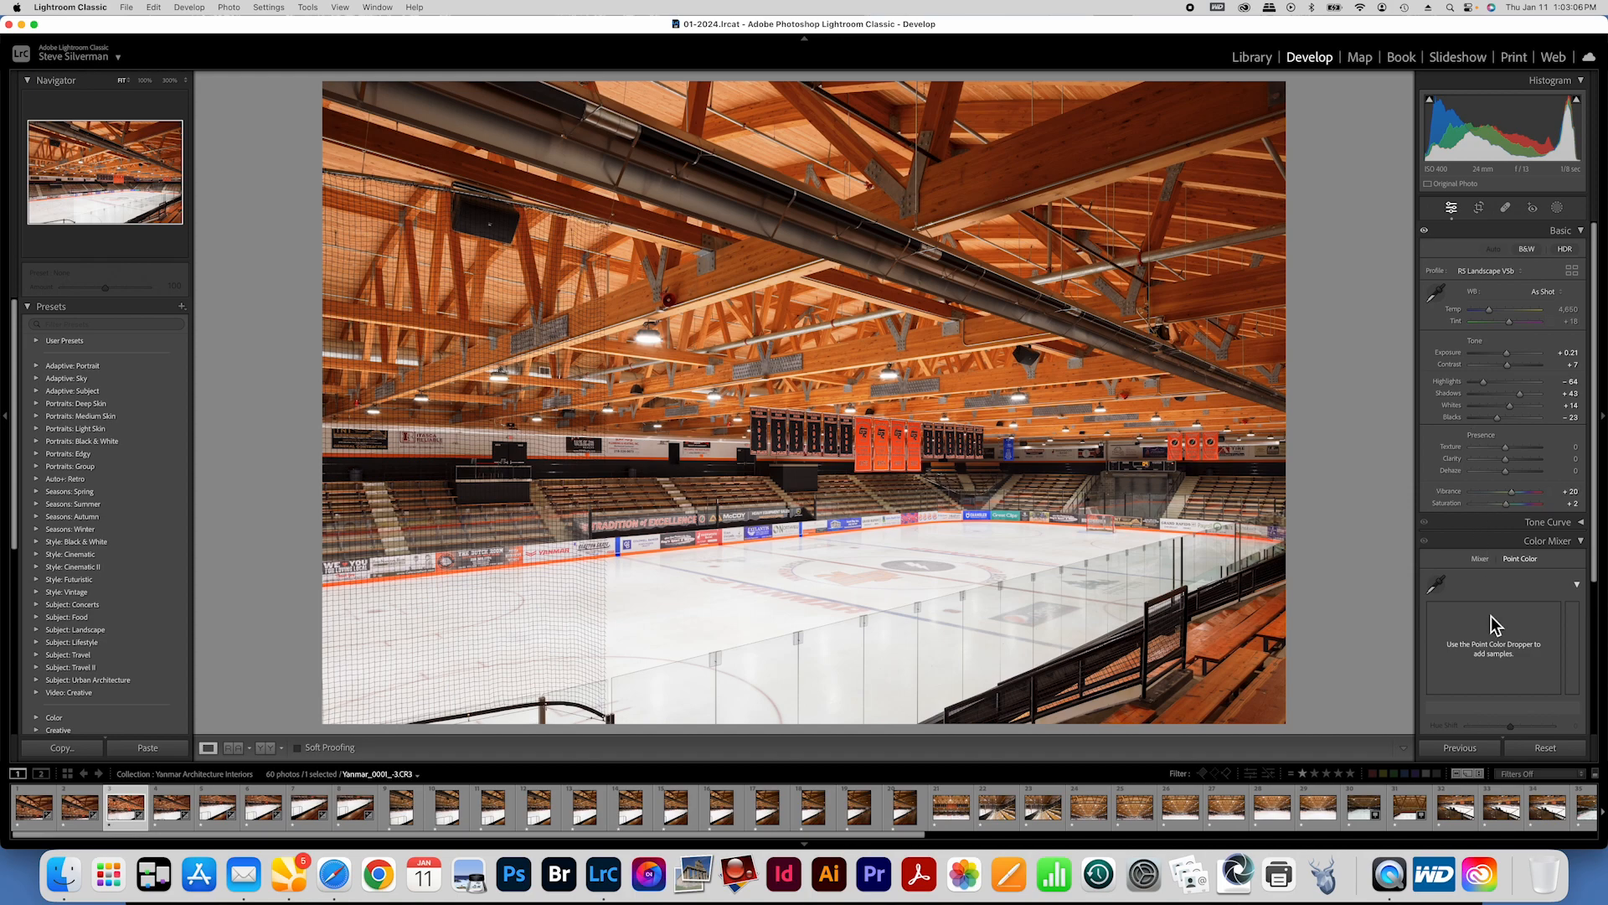
left_click(1462, 749)
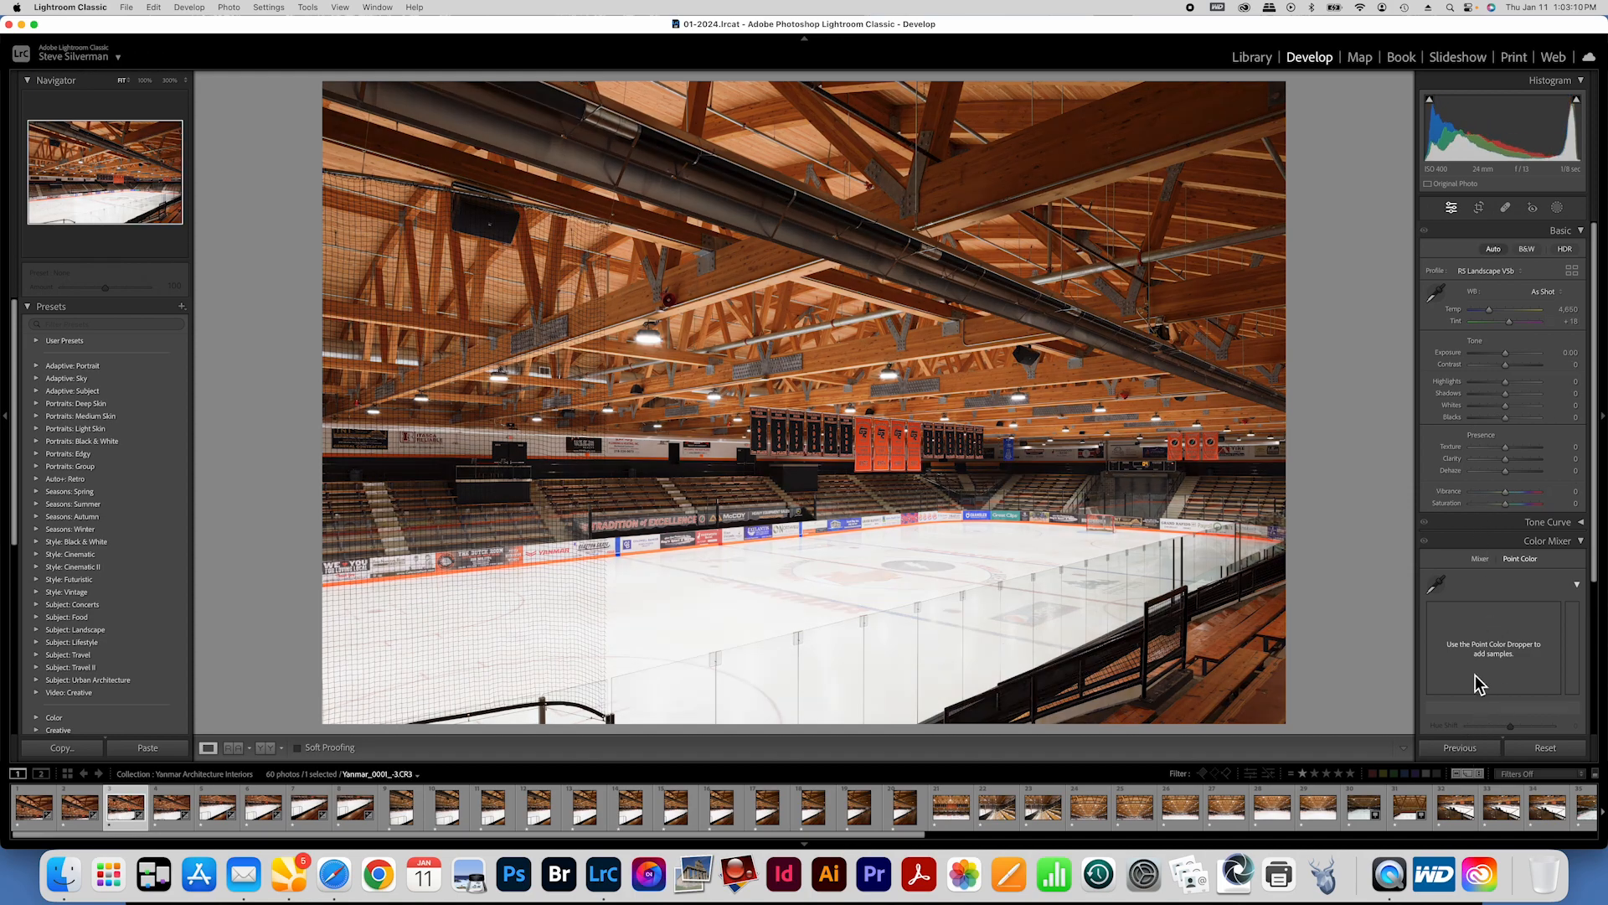
left_click(1494, 250)
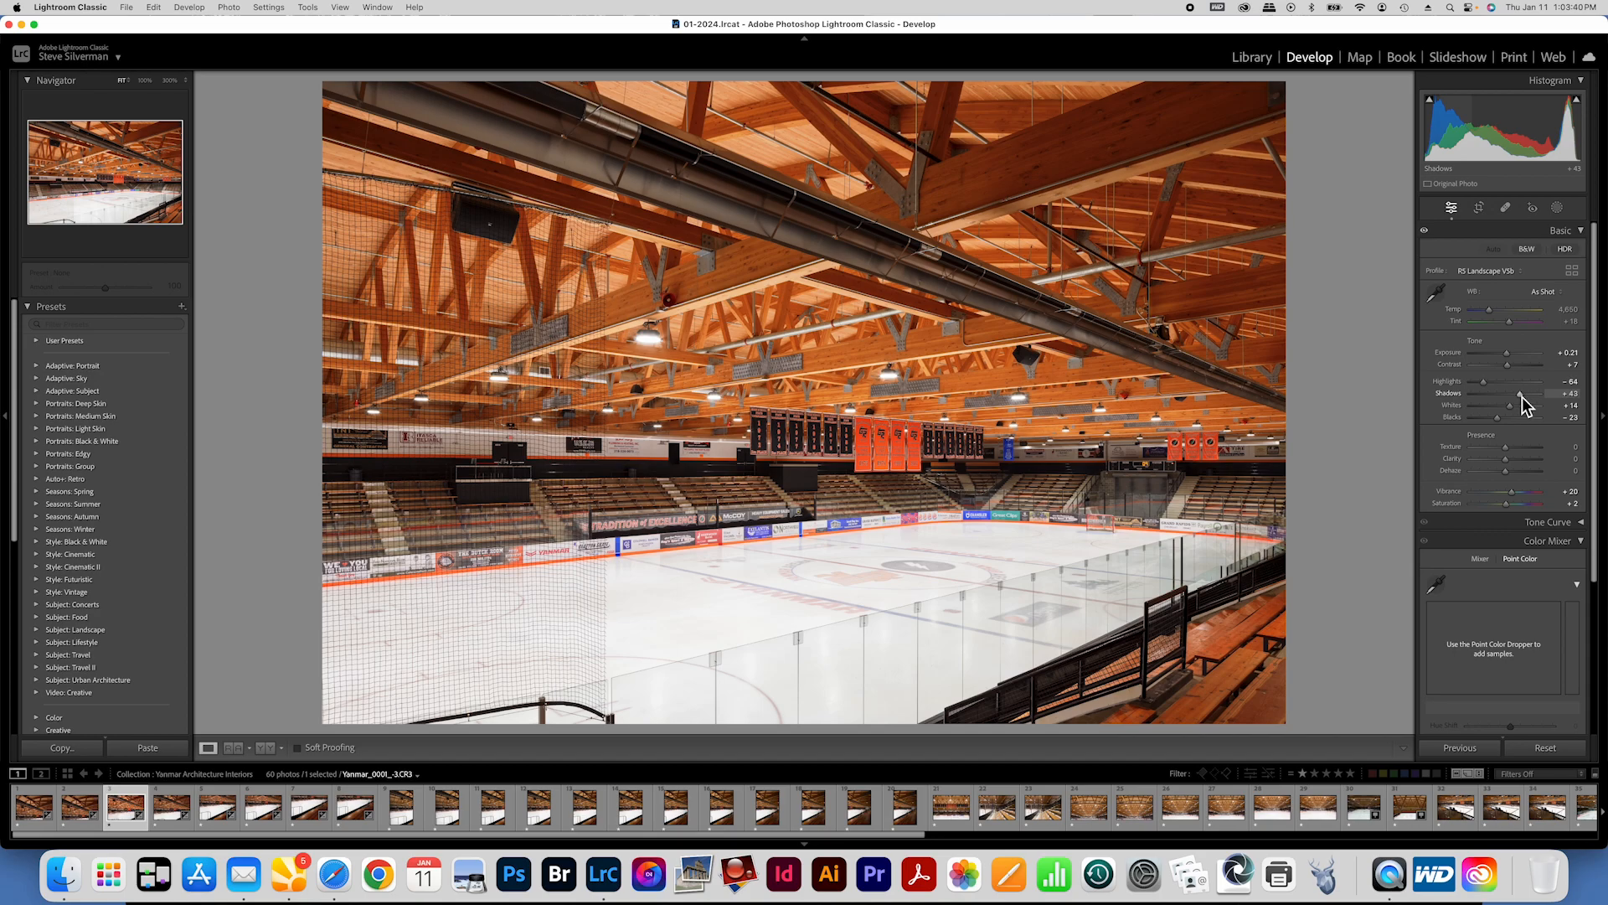
mouse_move(1520, 398)
left_mouse_down()
mouse_move(1494, 400)
mouse_move(1531, 404)
mouse_move(1497, 404)
mouse_move(1517, 403)
left_mouse_up()
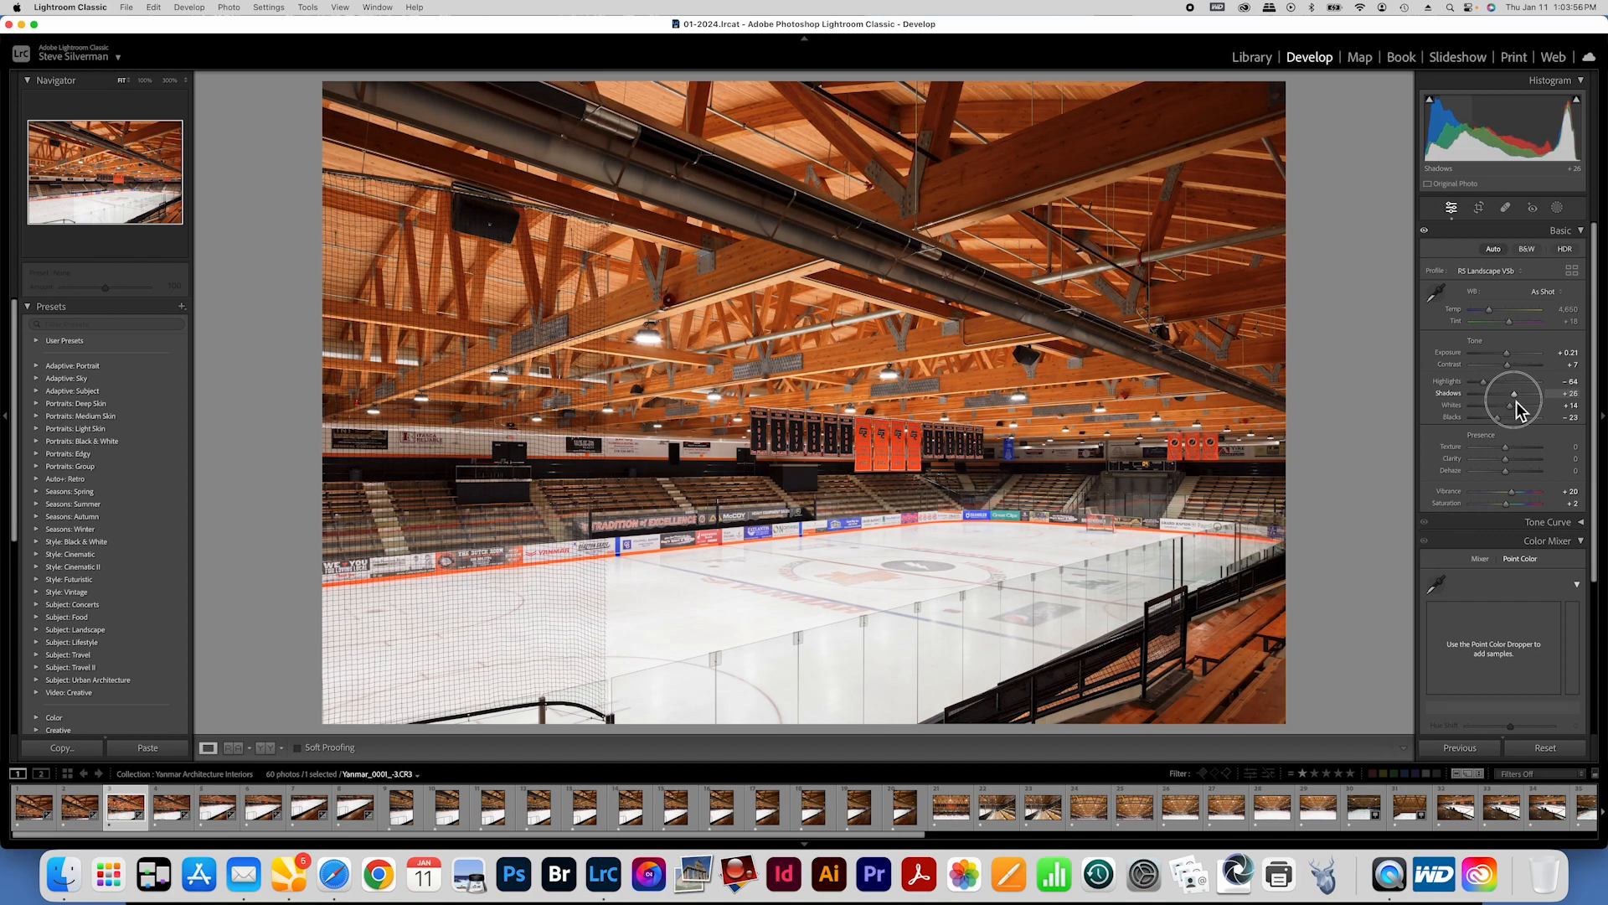
left_click_drag(1517, 401, 1515, 404)
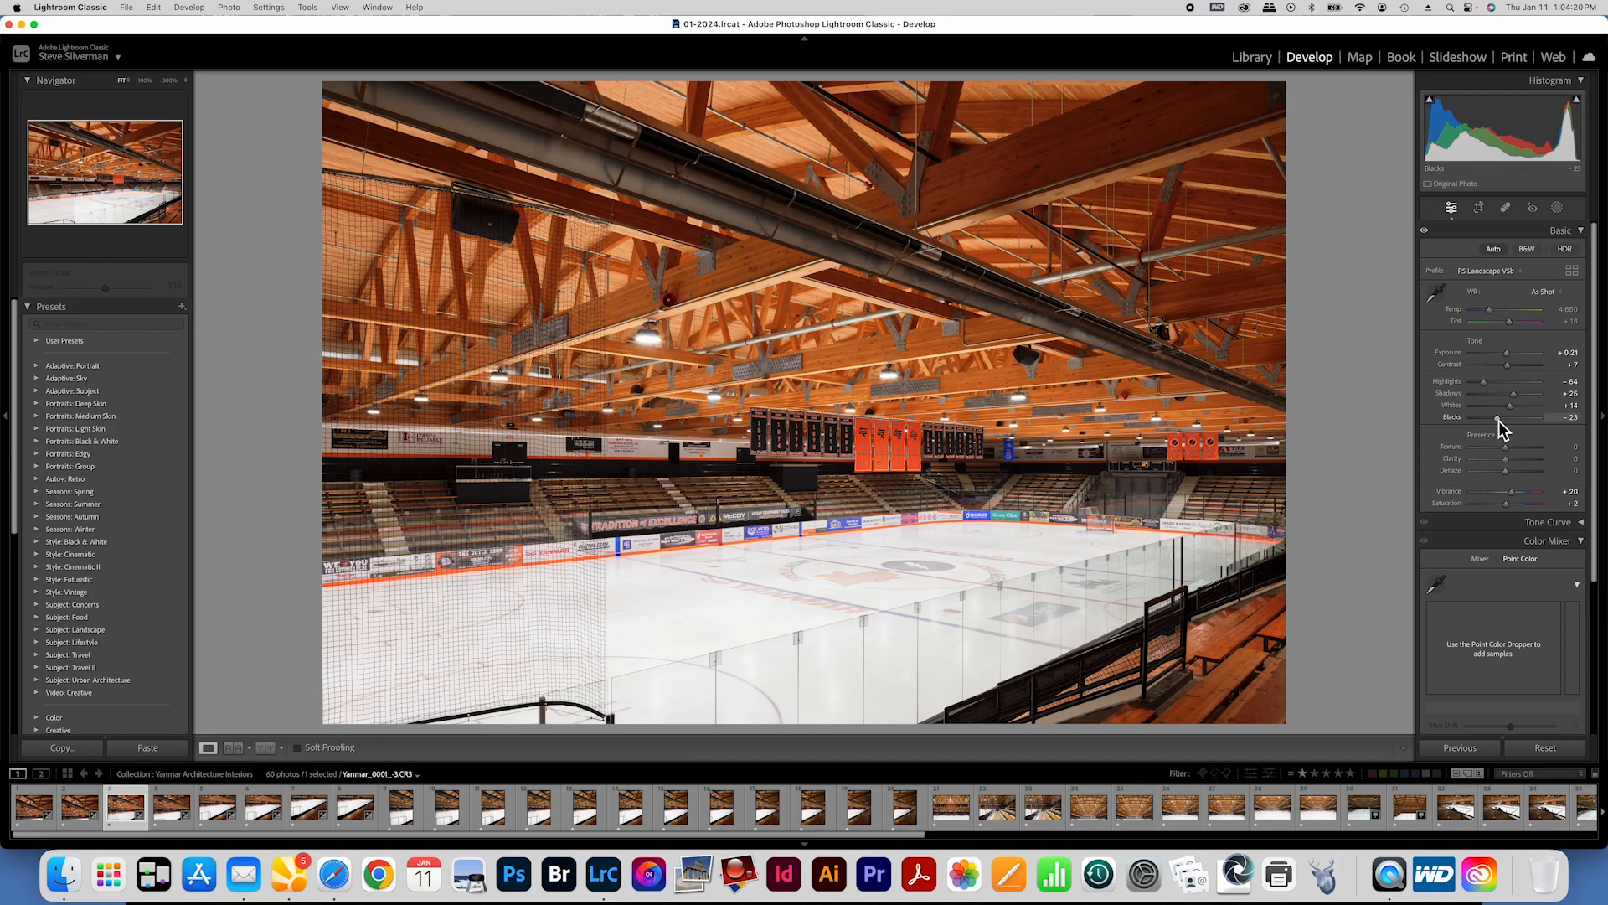
Step: Synchronize the third frame's develop settings to the following five horizontal arena frames
key("g")
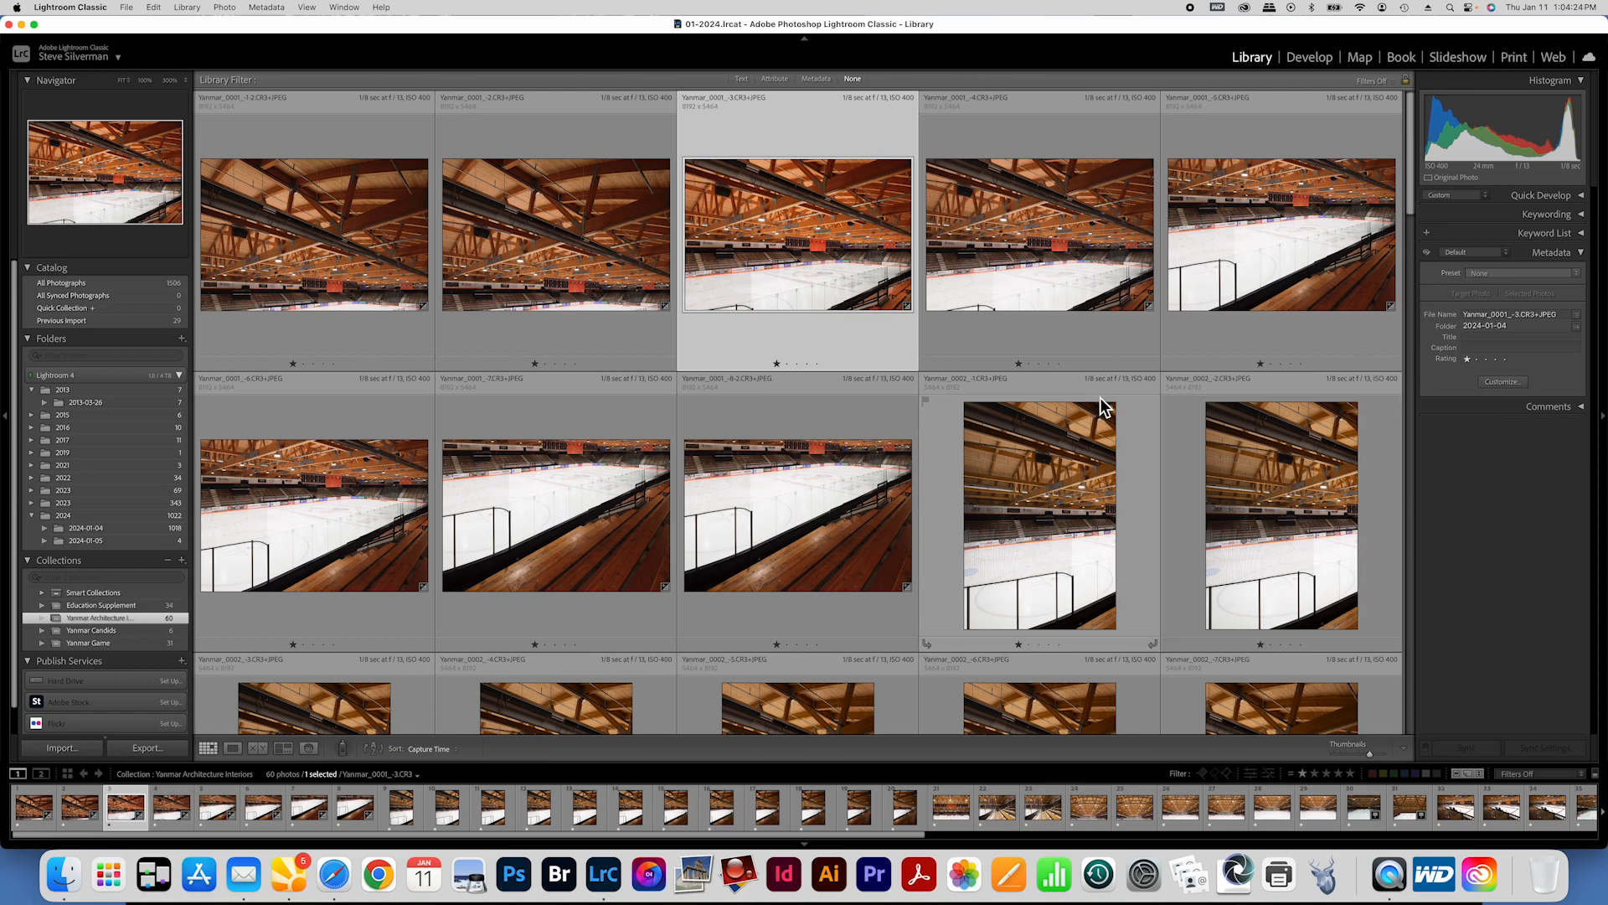
left_click(799, 503, "shift")
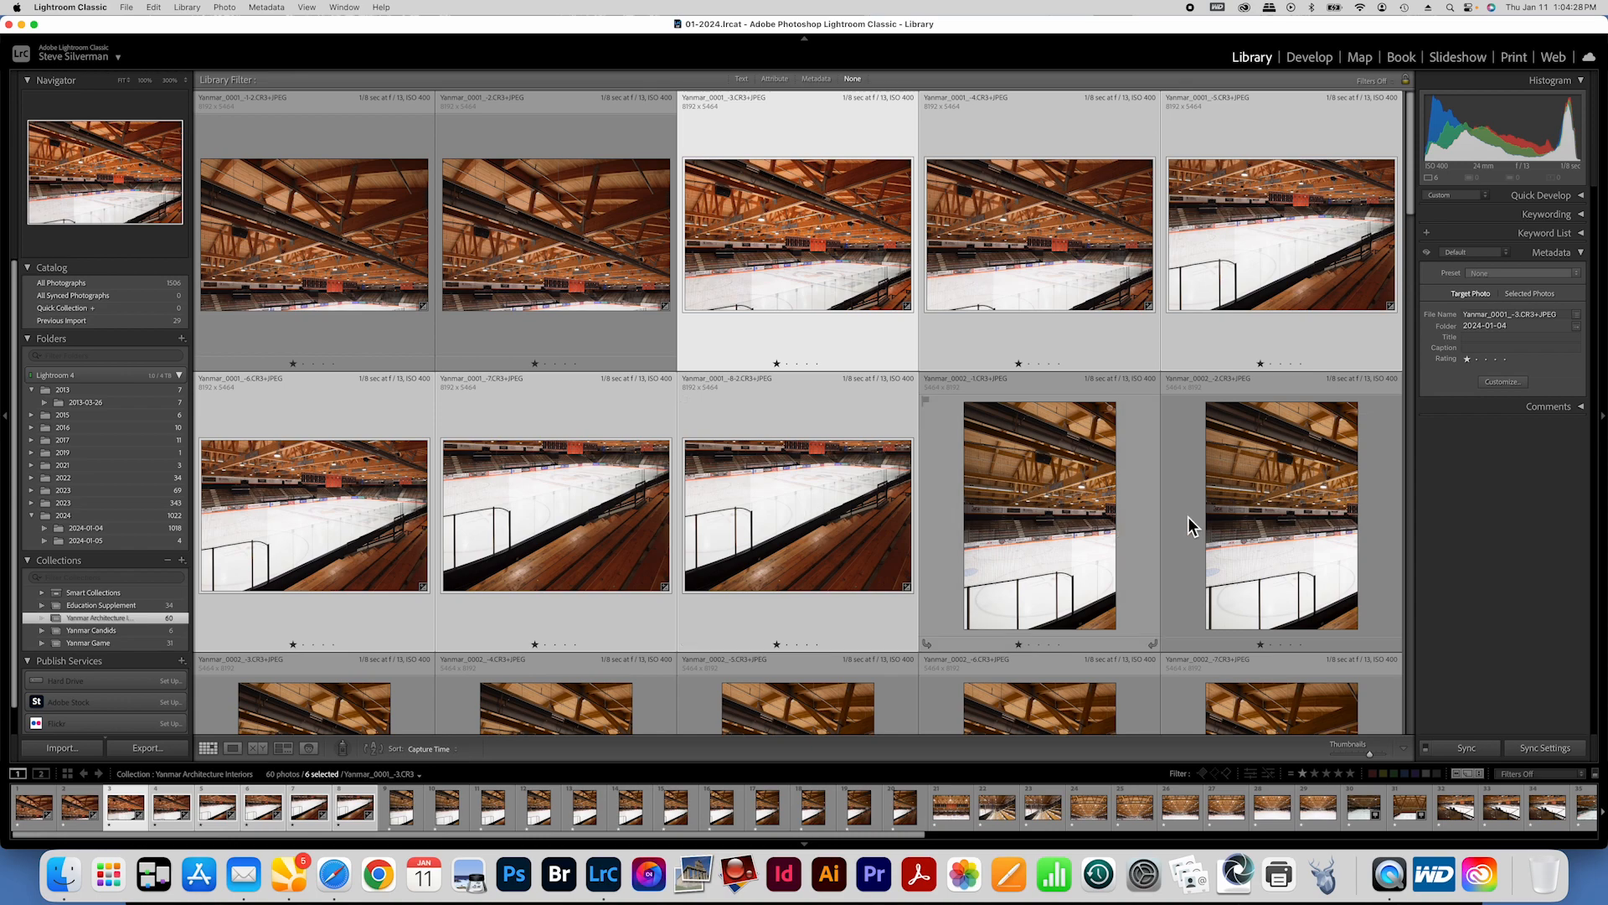
left_click(1543, 748)
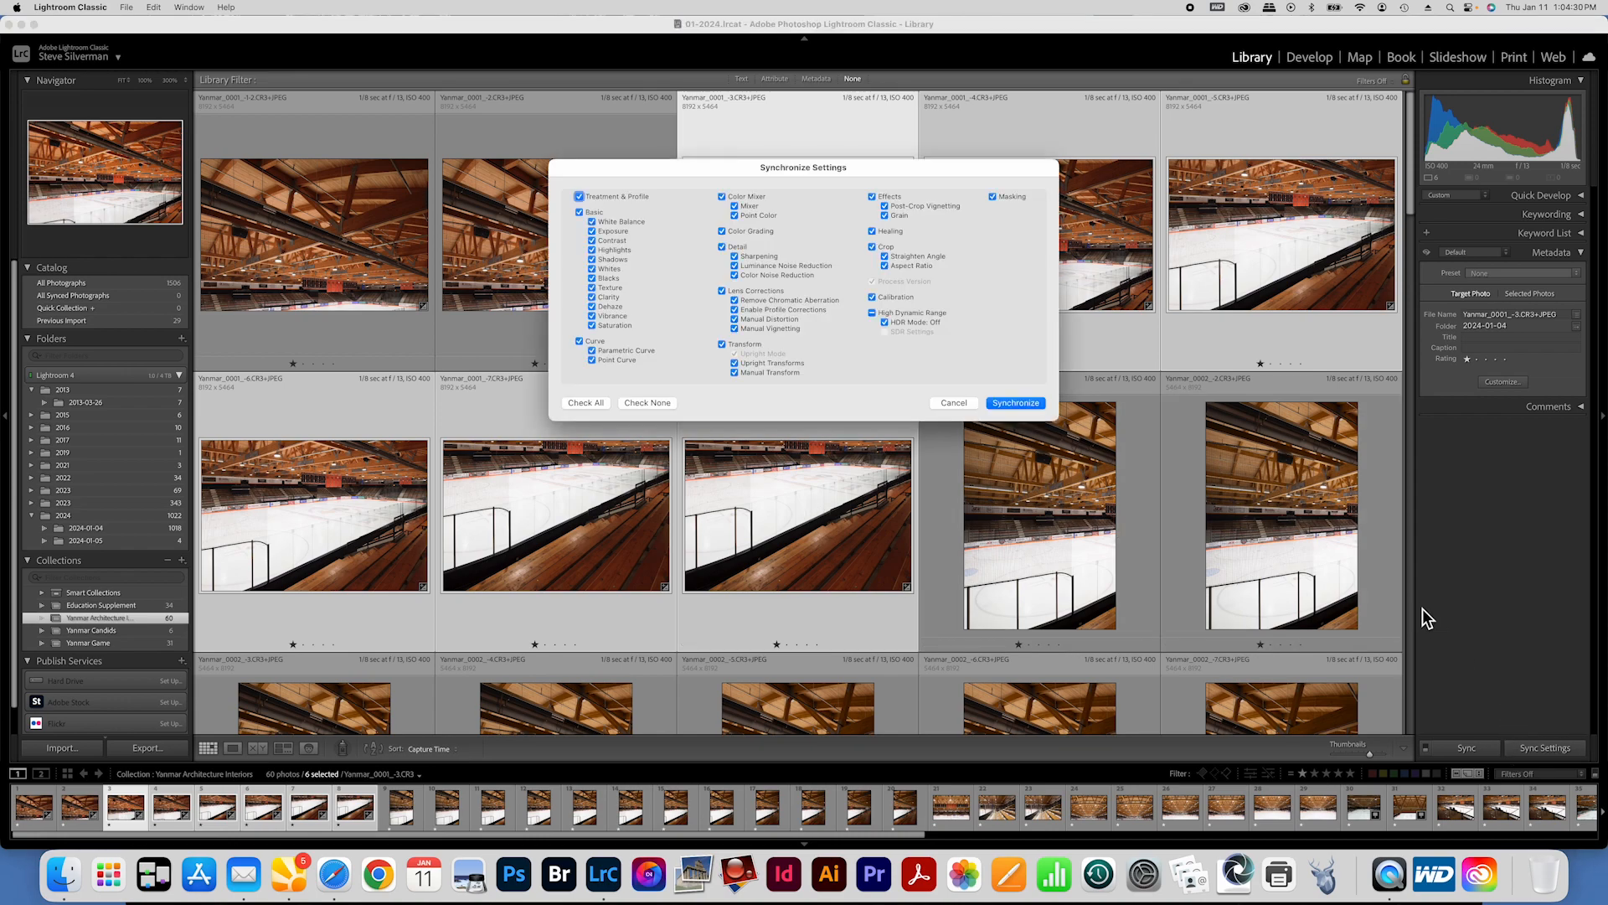
left_click(1016, 403)
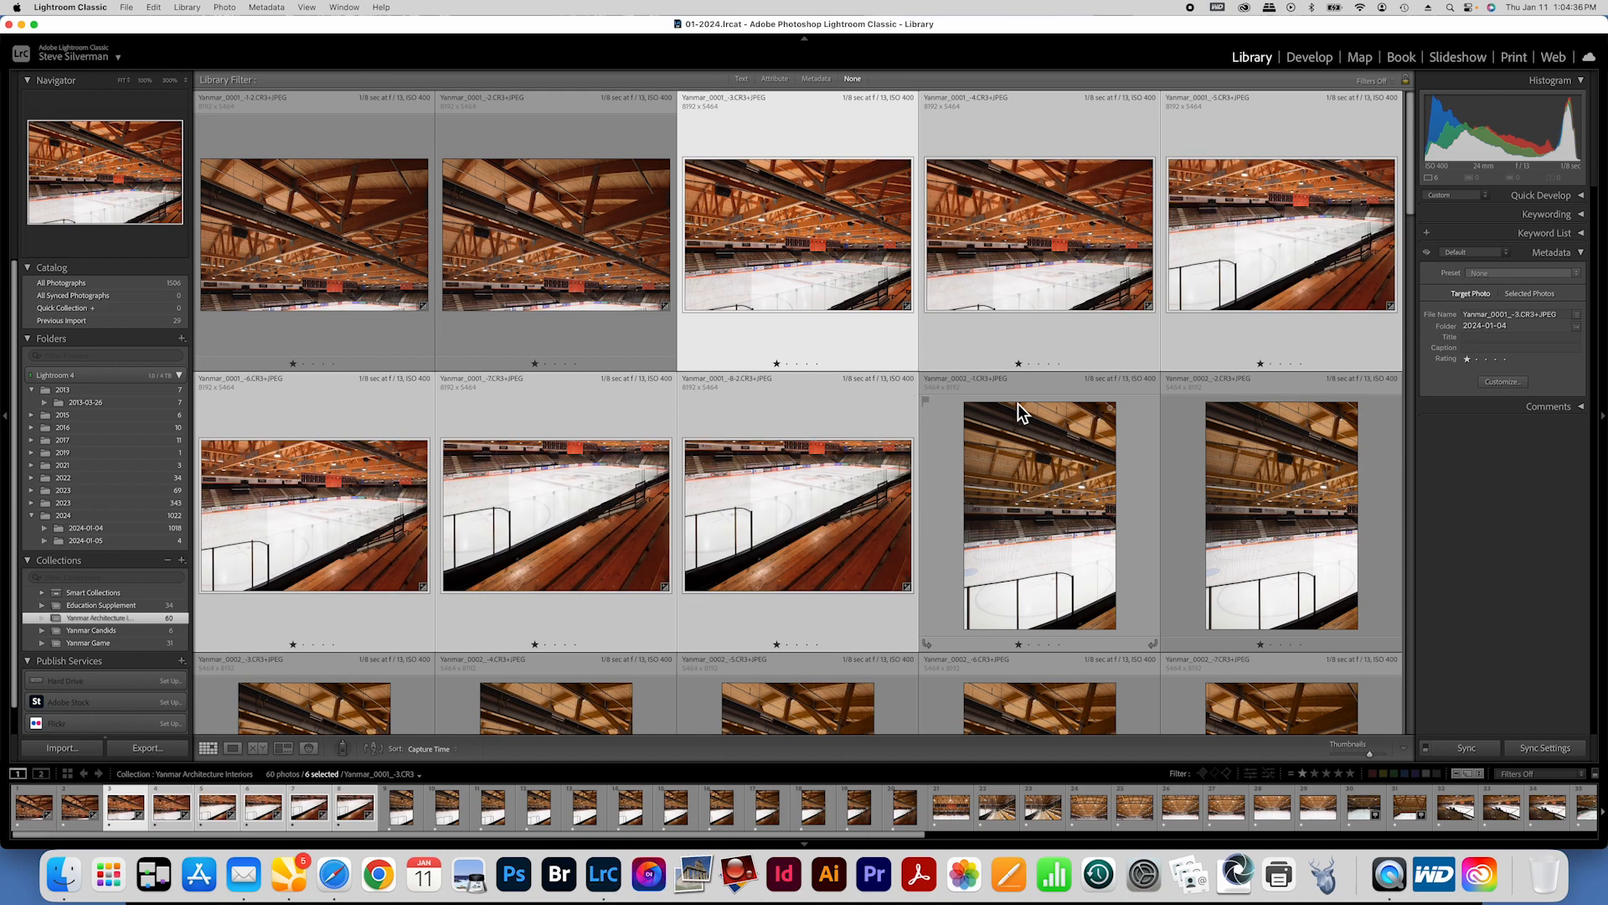
Step: Synchronize the third frame's develop settings to the first two arena frames as well
left_click(523, 313)
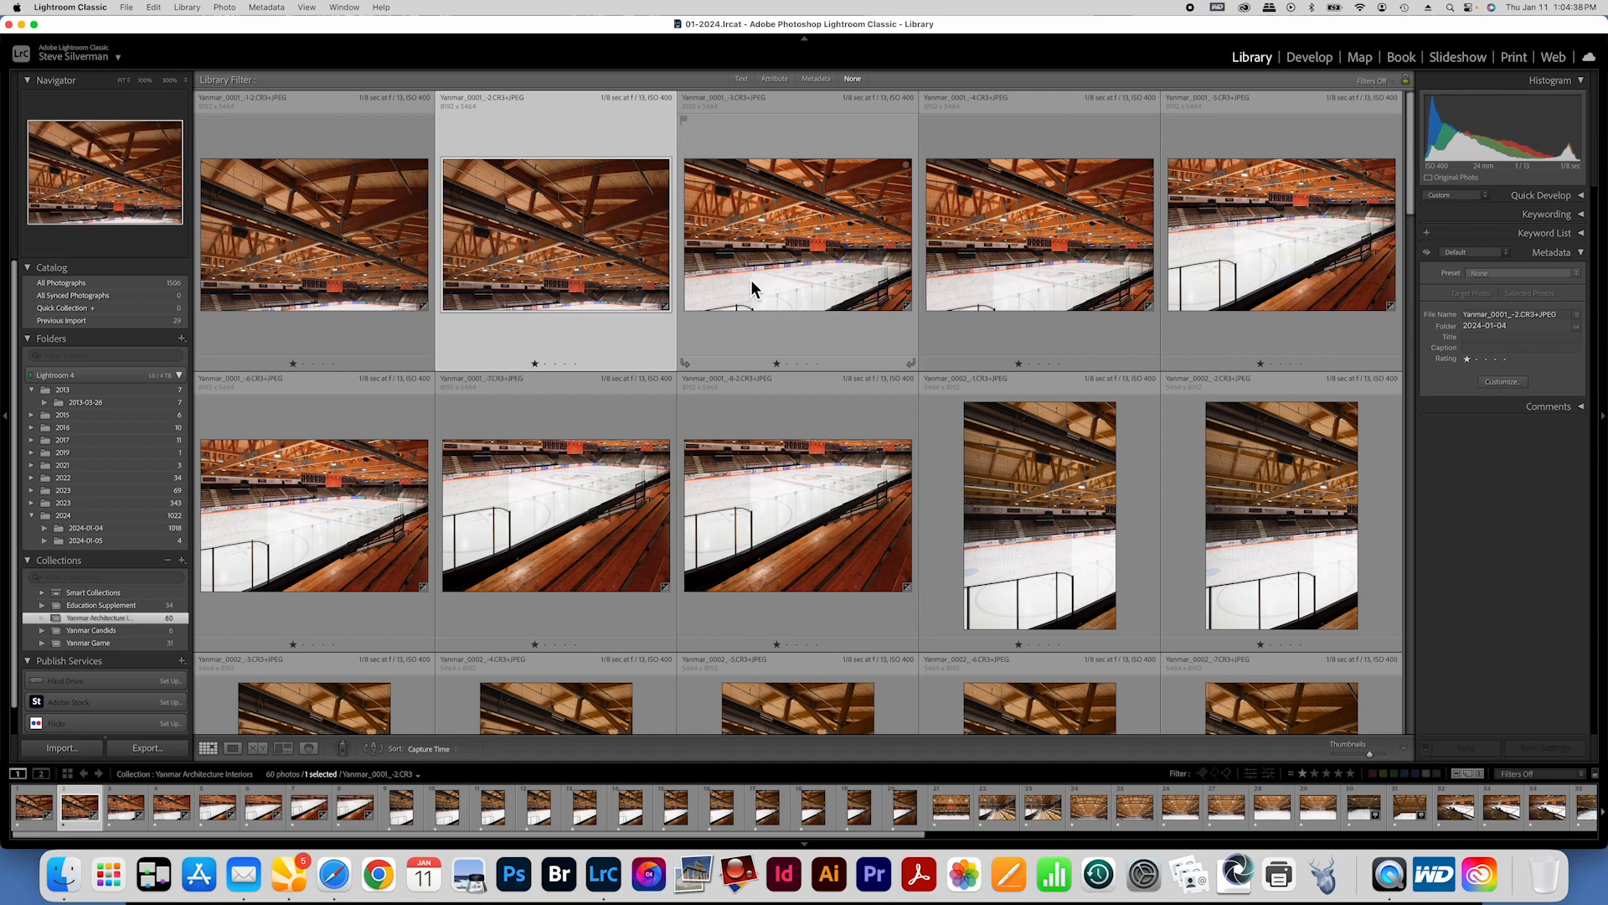
left_click(786, 275)
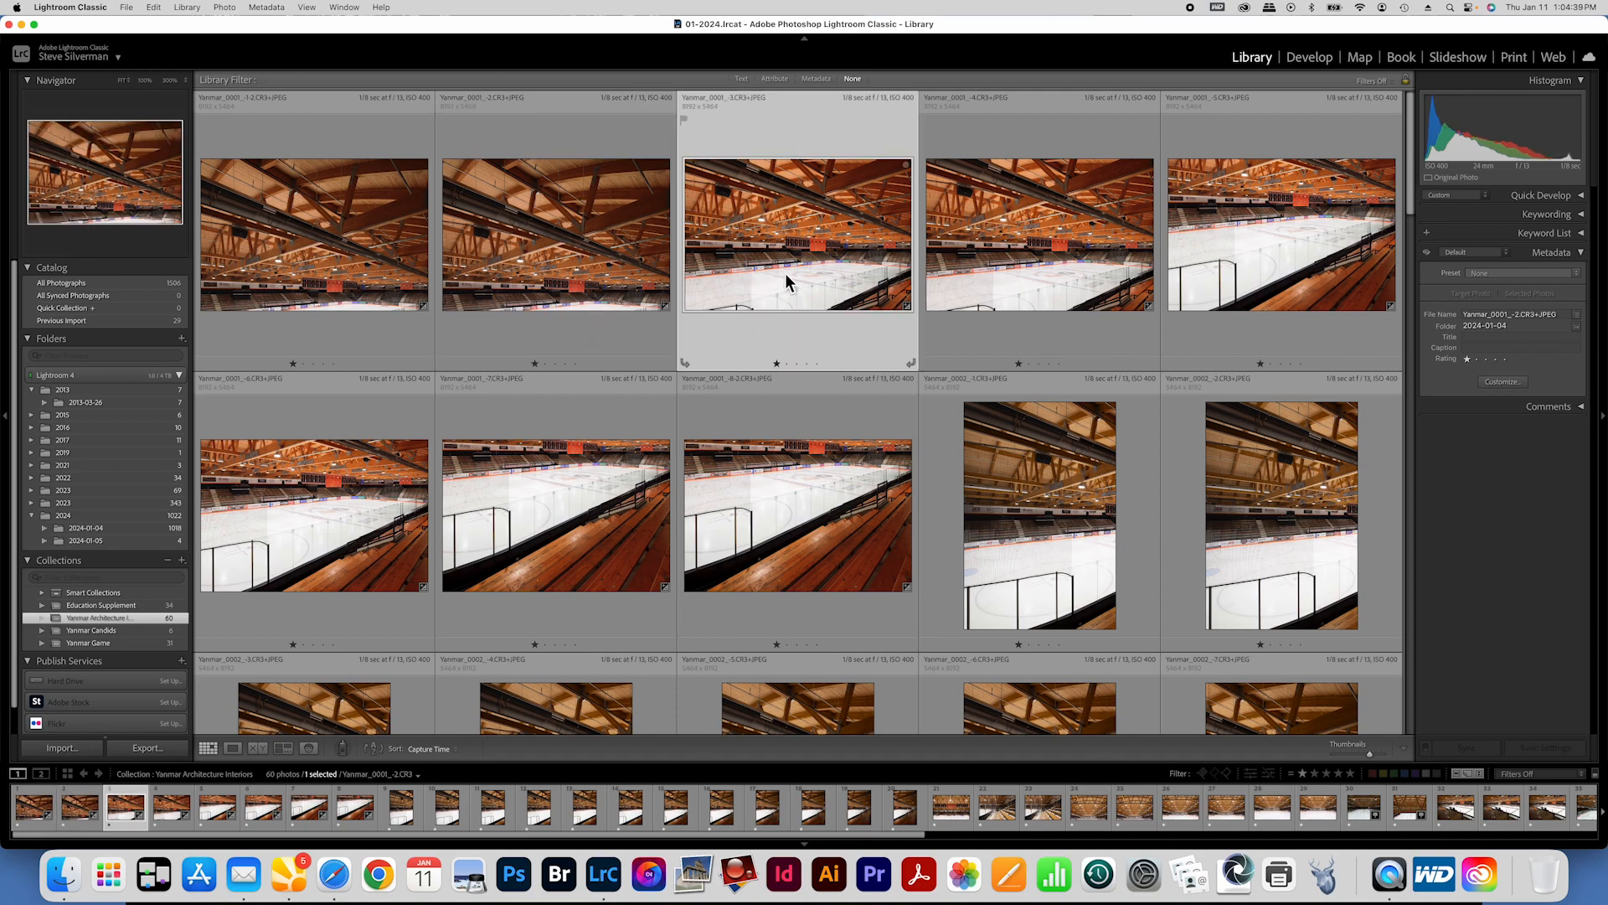
left_click(351, 243, "shift")
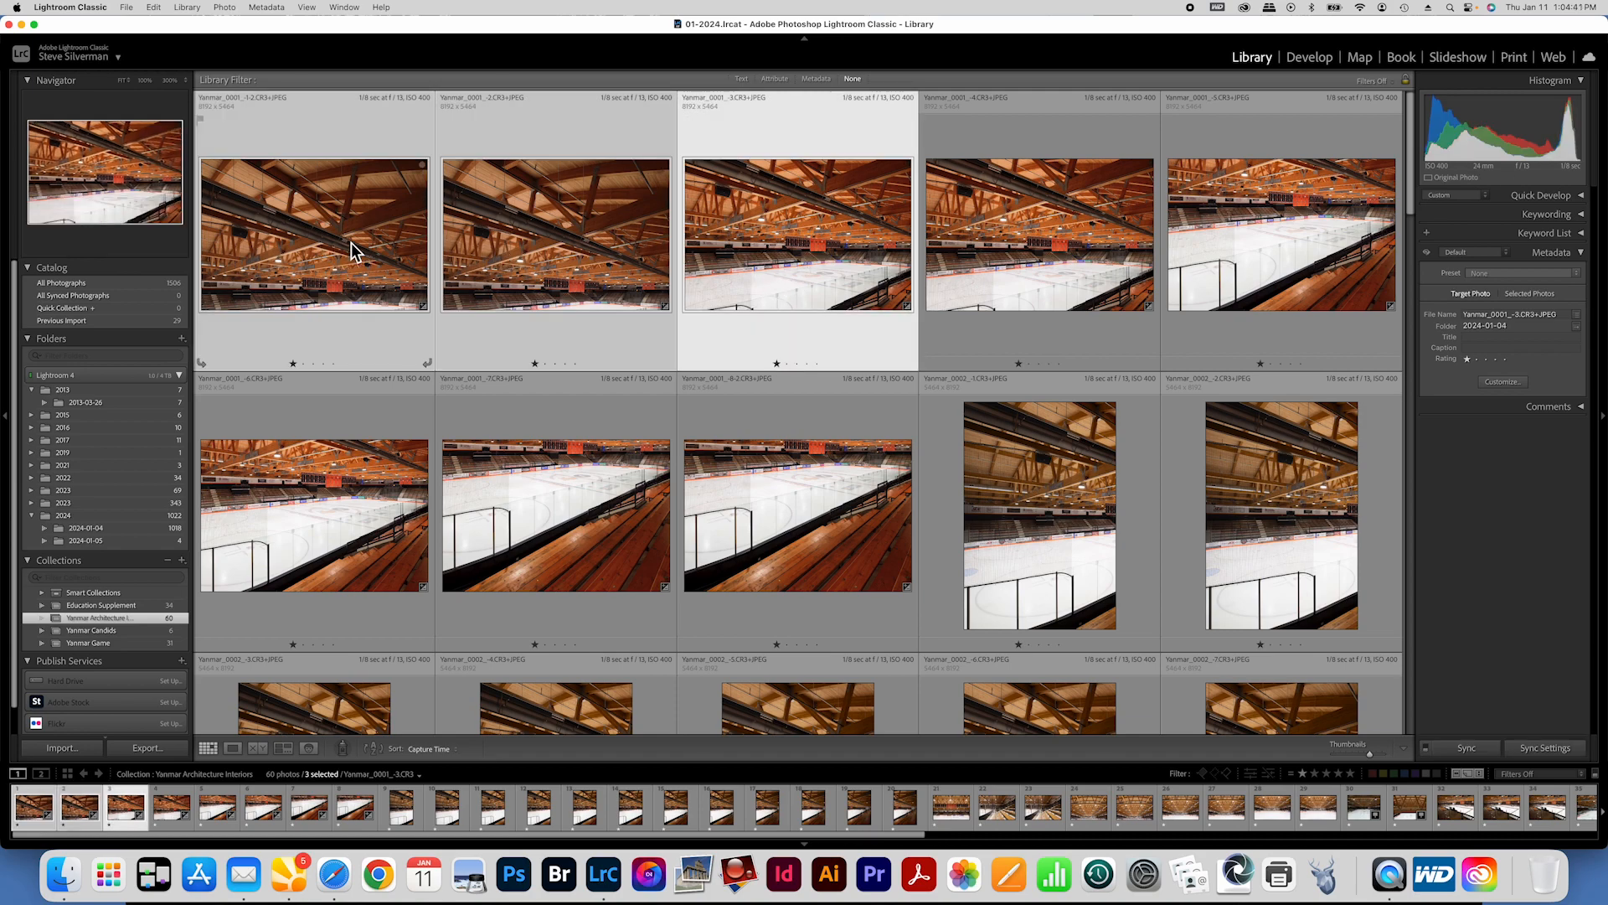
left_click(1546, 748)
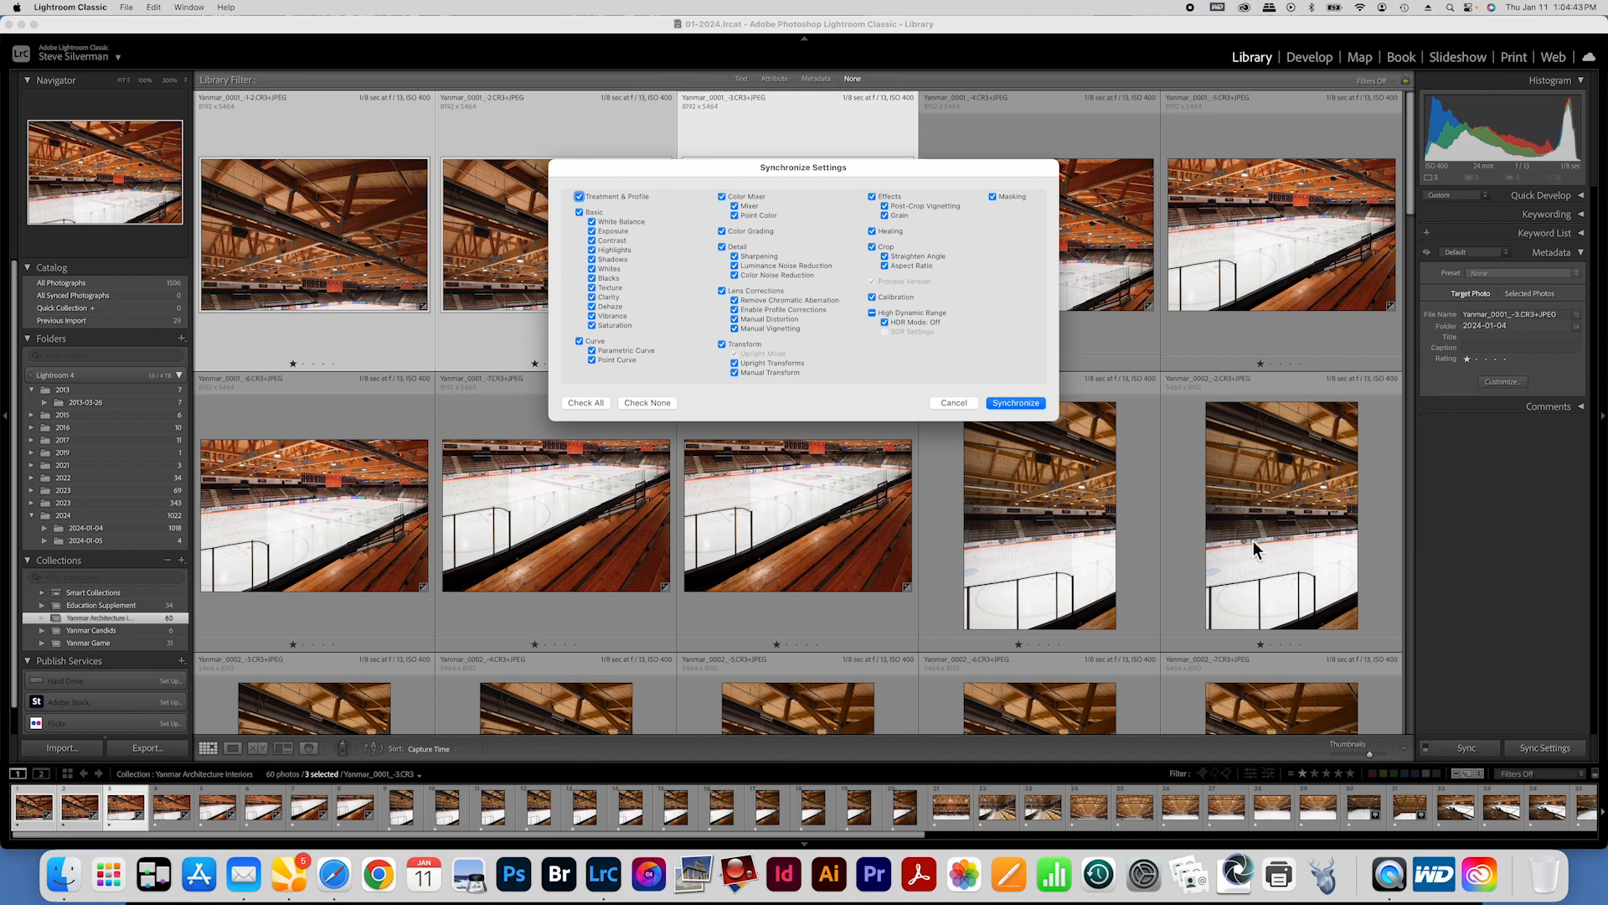
left_click(1014, 403)
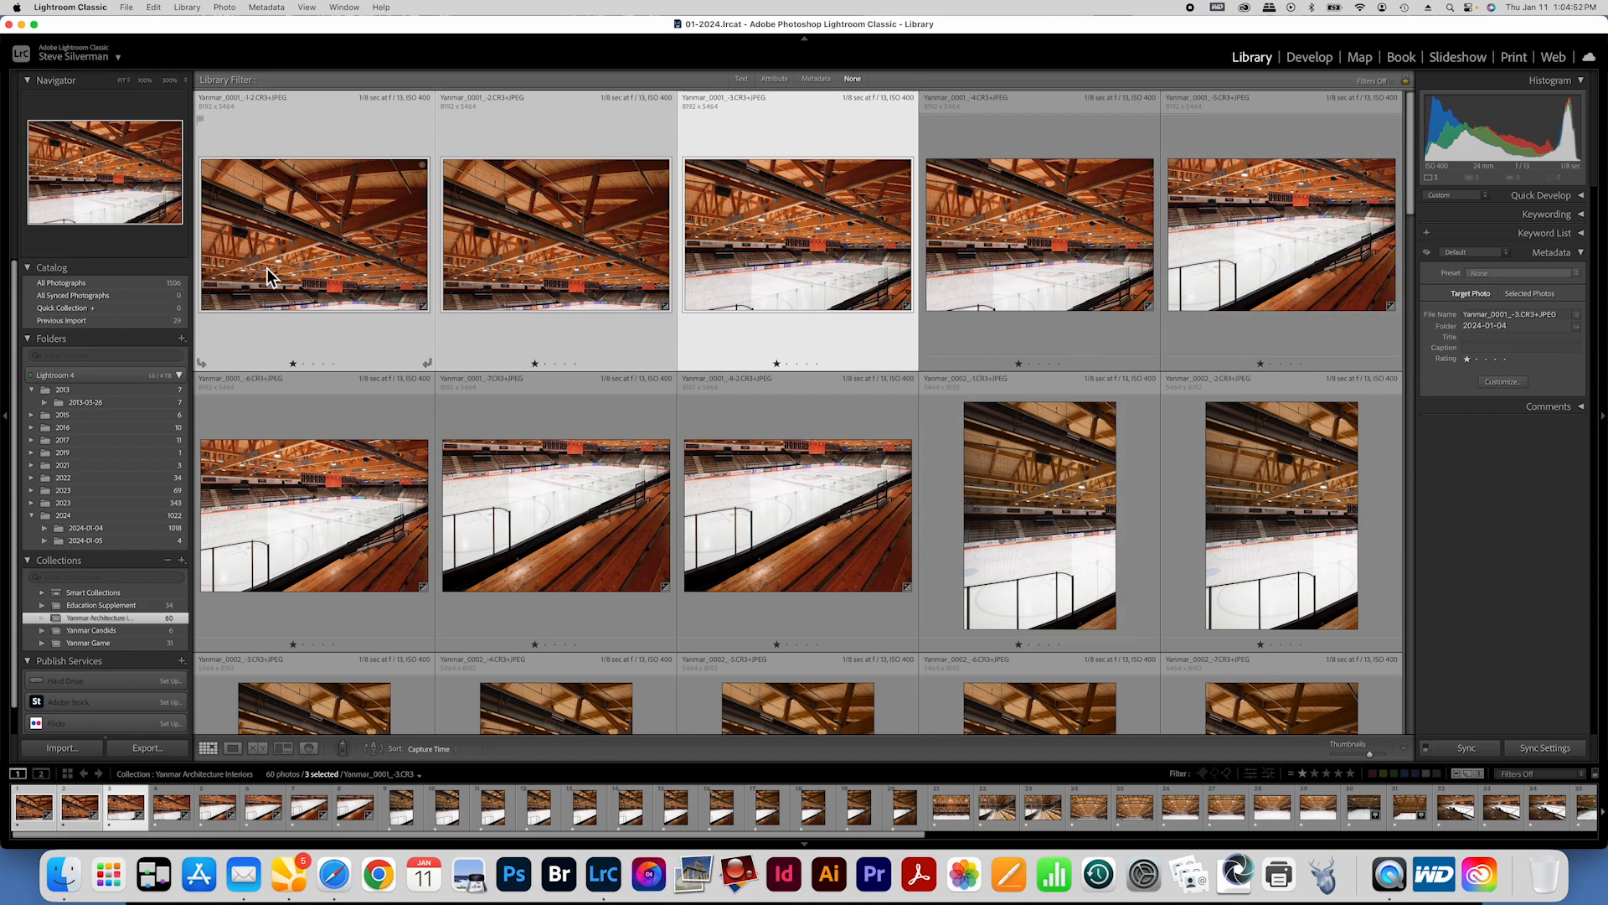
Step: Select all eight horizontal arena frames, Yanmar_0001_-1-2 to Yanmar_0001_-8-2, and start their export
left_click(828, 500, "shift")
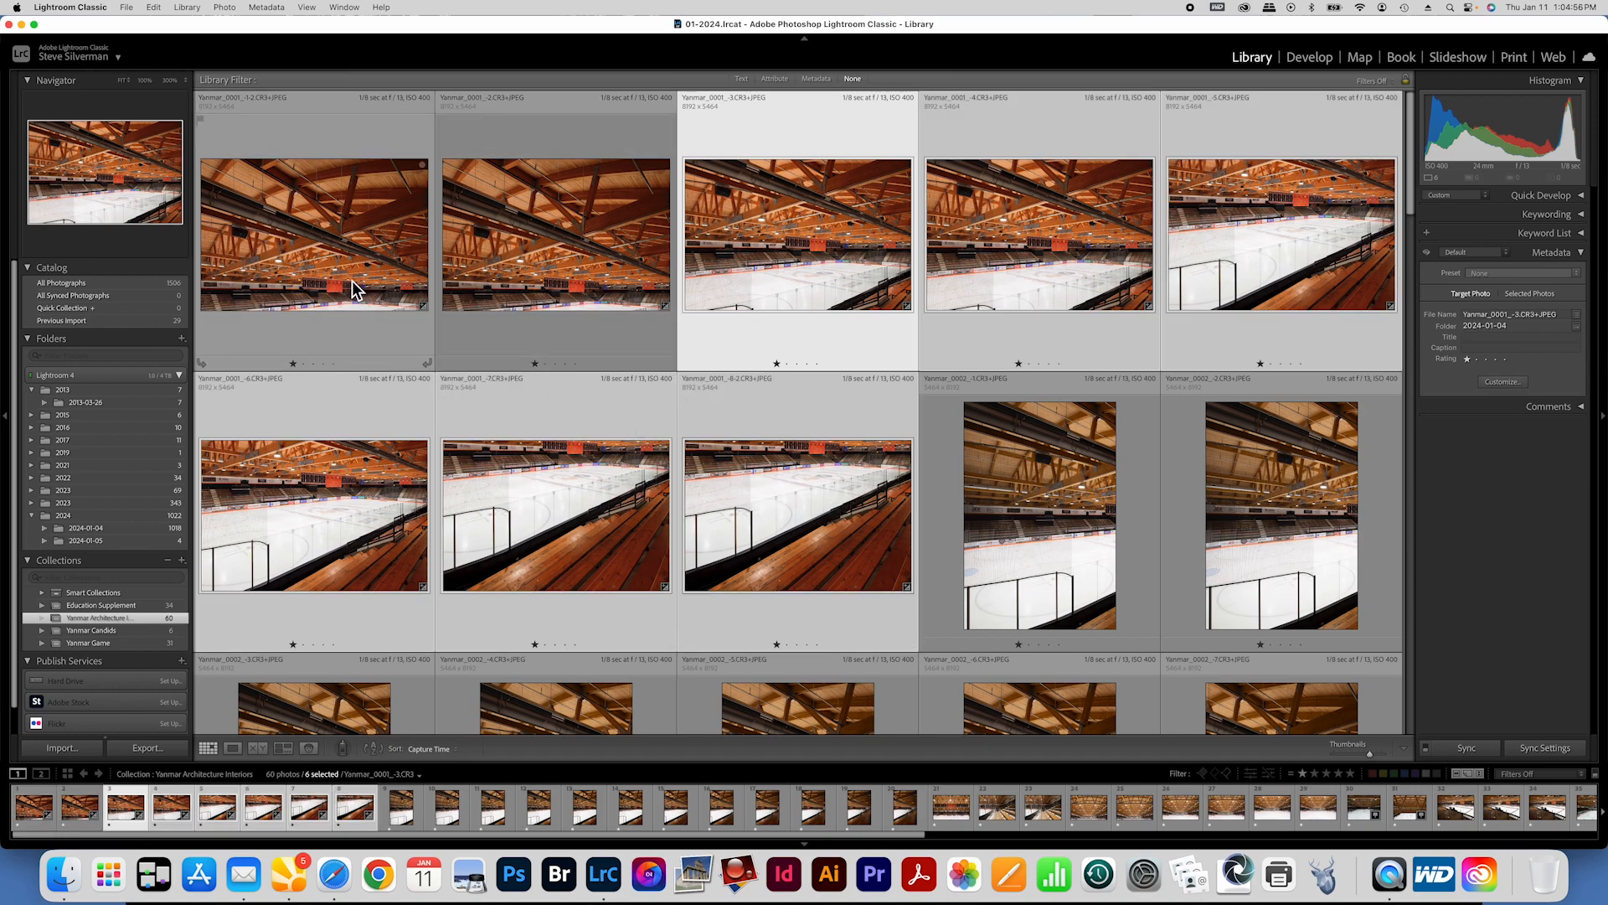
left_click(352, 281)
left_click(828, 516, "shift")
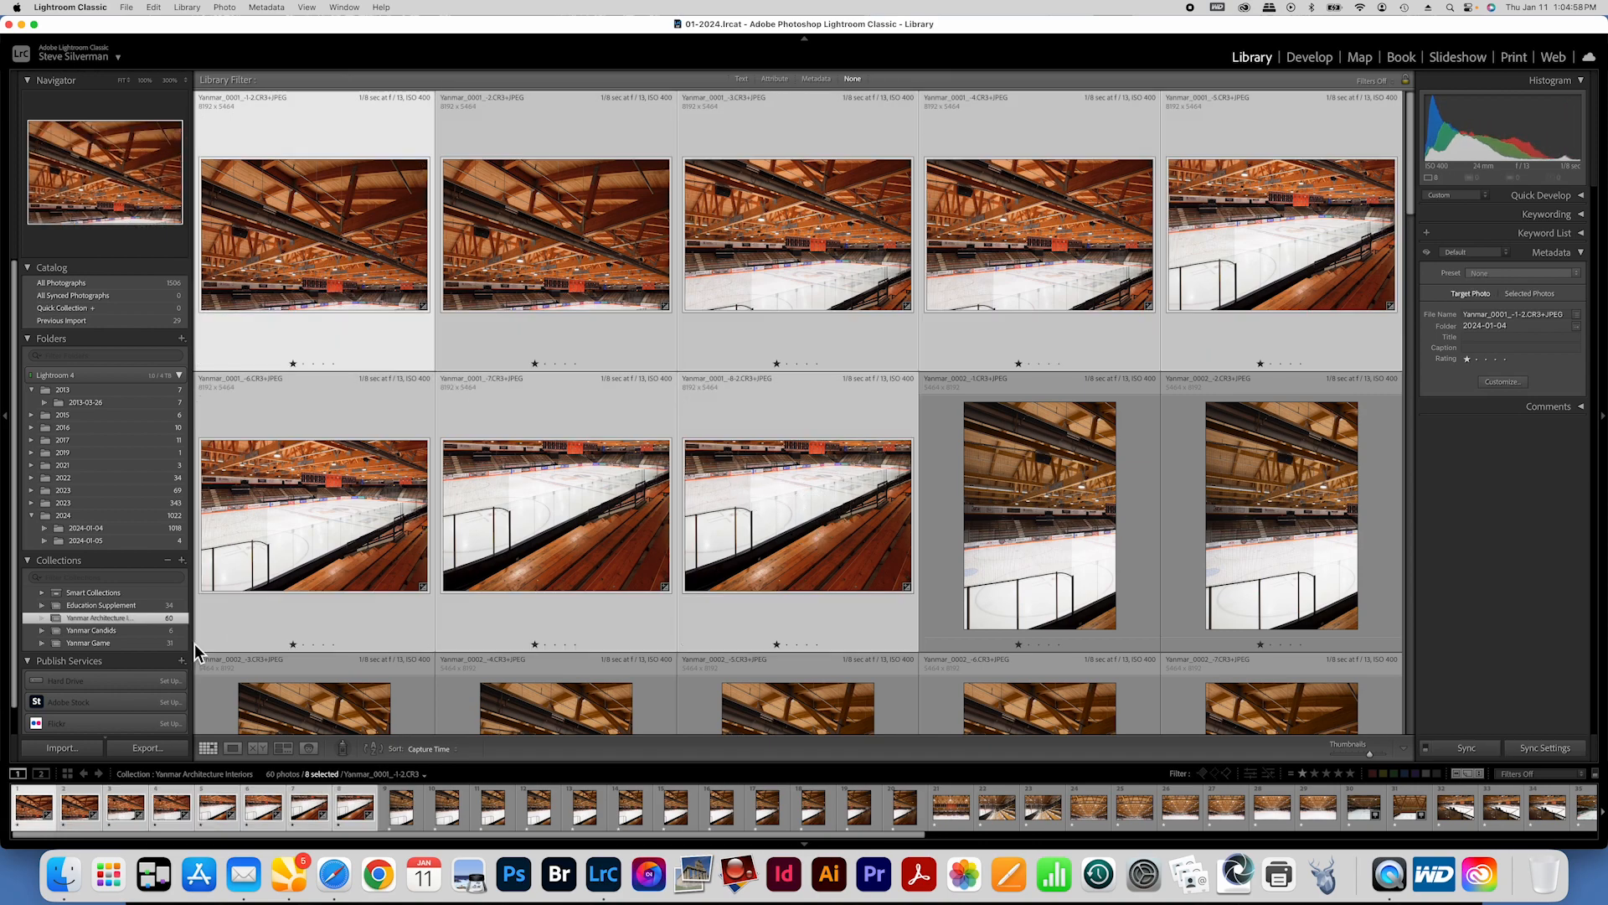
left_click(146, 747)
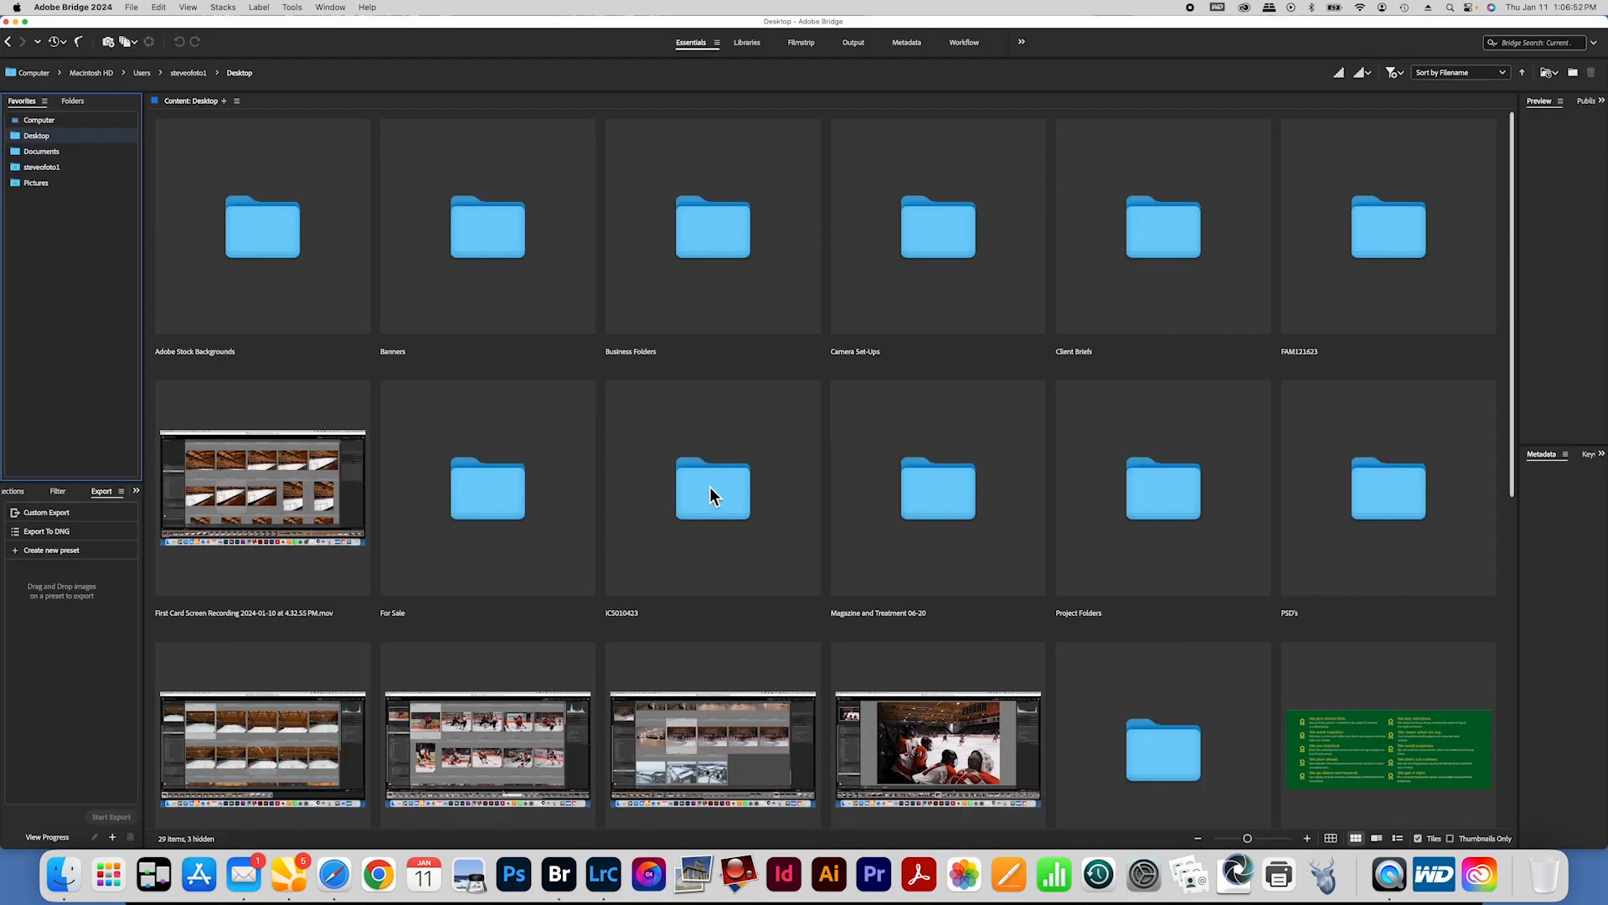
Step: Switch to Adobe Bridge and open the Working folder inside ICS010423 to view the exported arena JPEGs
double_click(709, 486)
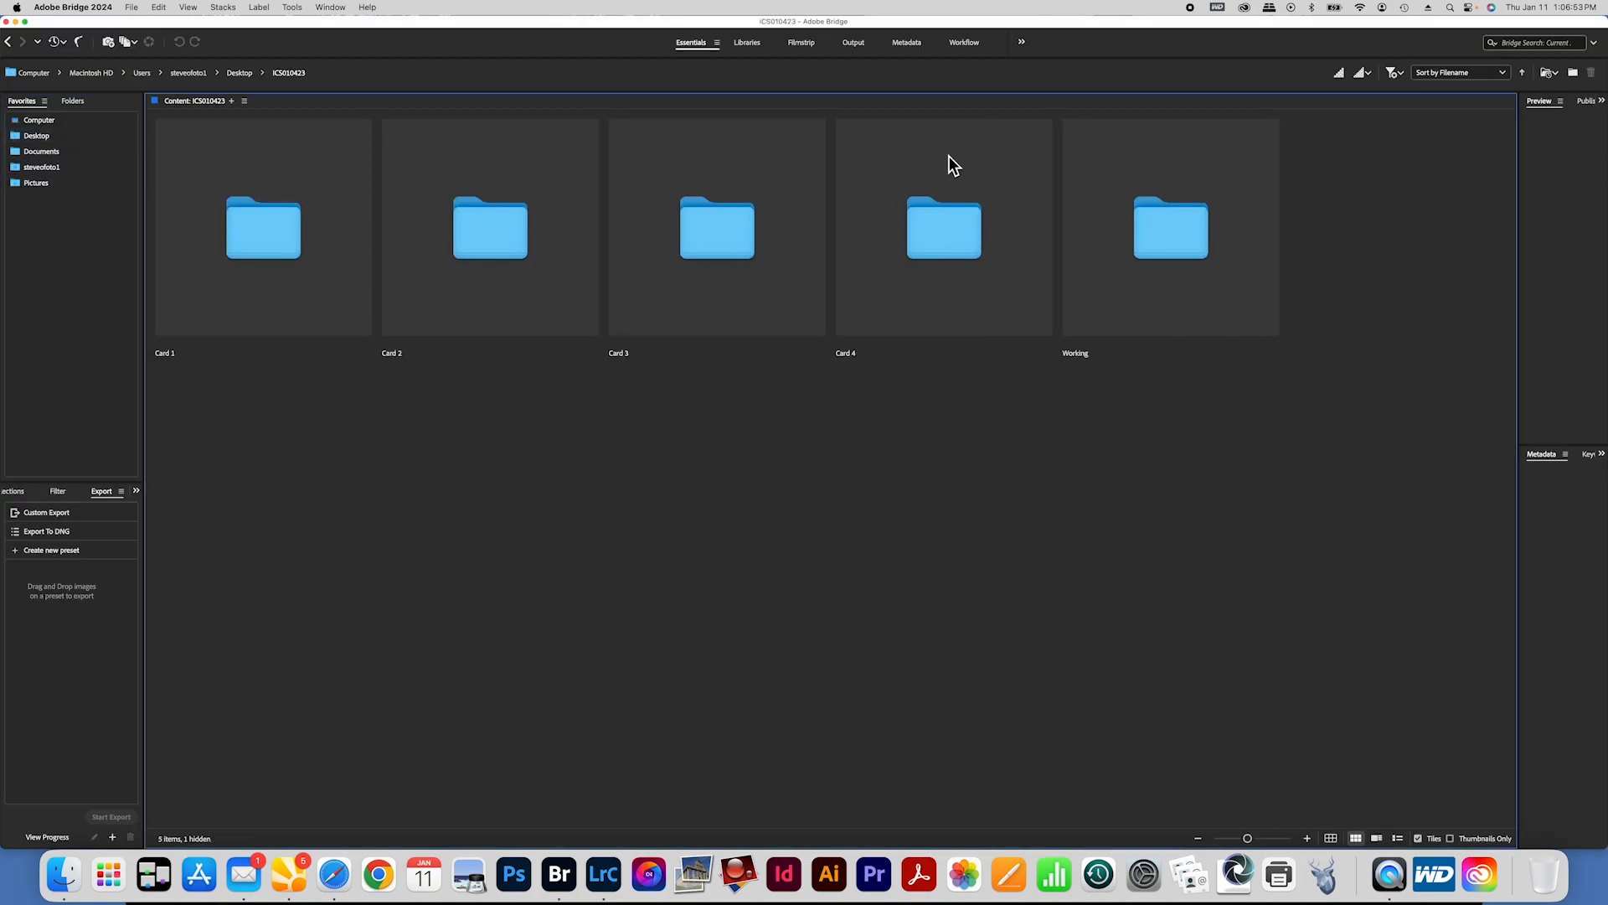
double_click(1169, 225)
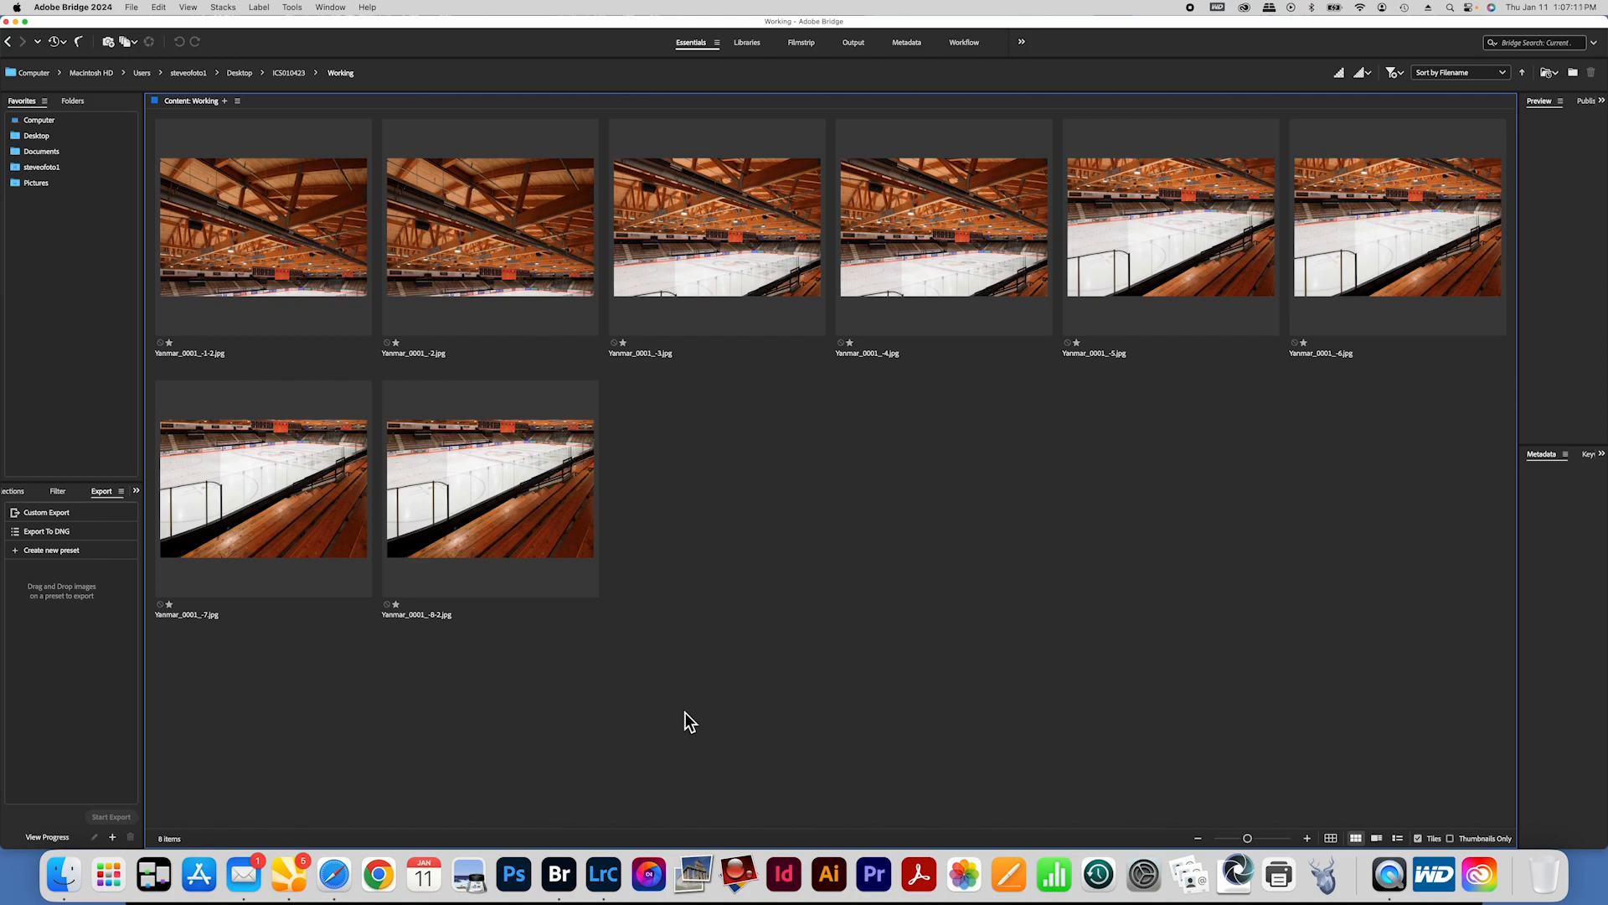
Step: Switch to Helicon Focus, load Yanmar_0001_-1-2.jpg and Yanmar_0001_-2.jpg from the Working folder, and render their focus stack
left_click(739, 871)
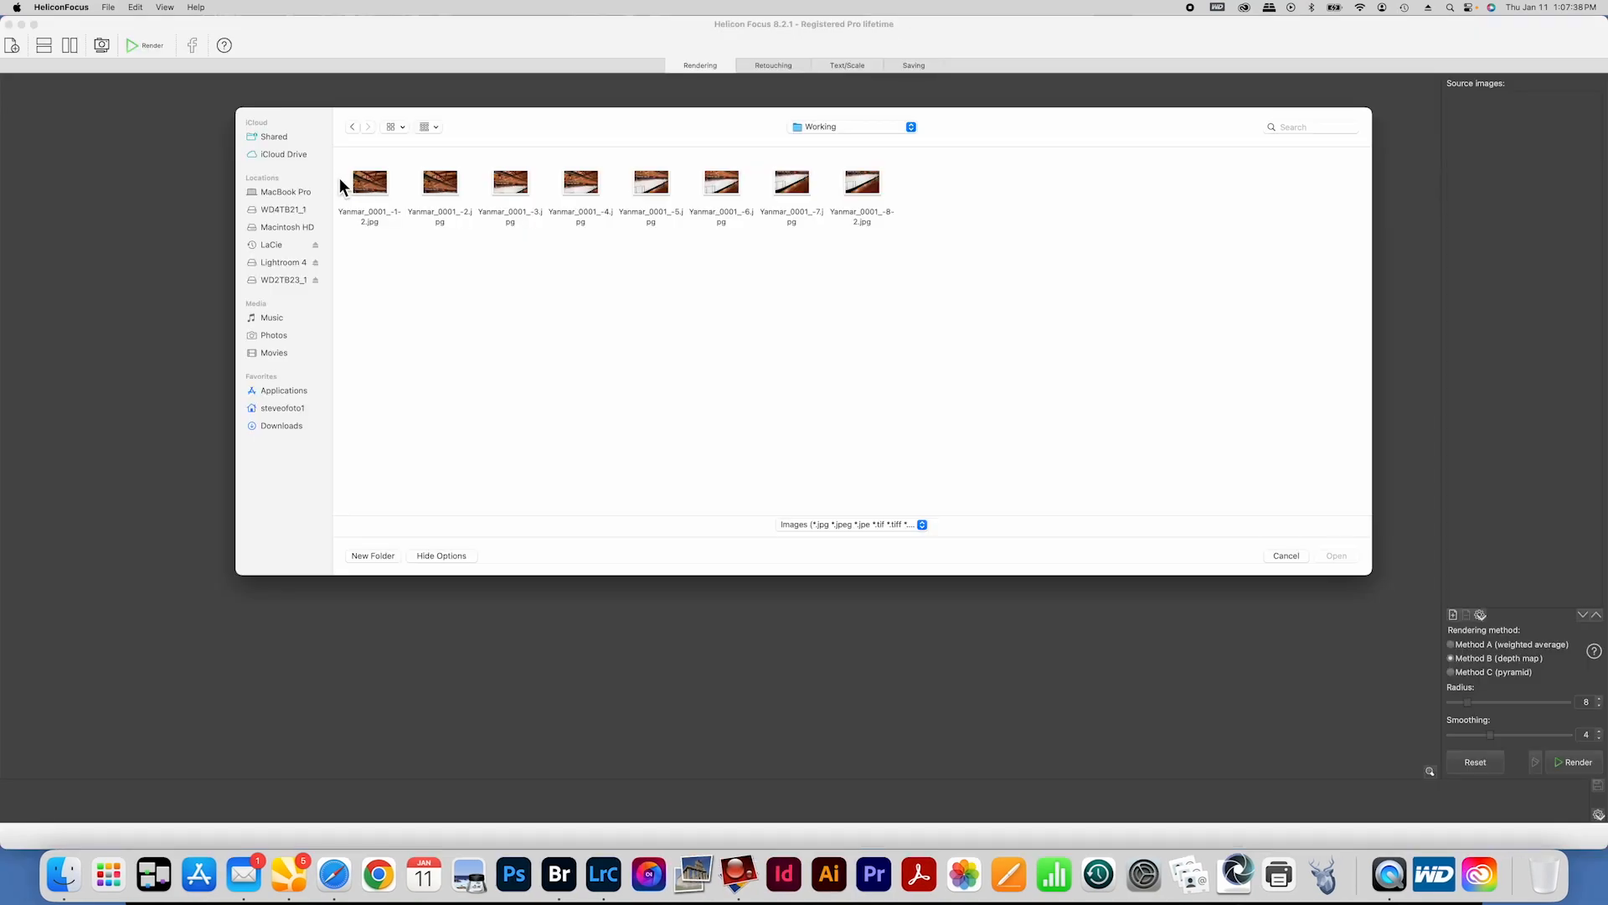
left_click_drag(344, 180, 459, 188)
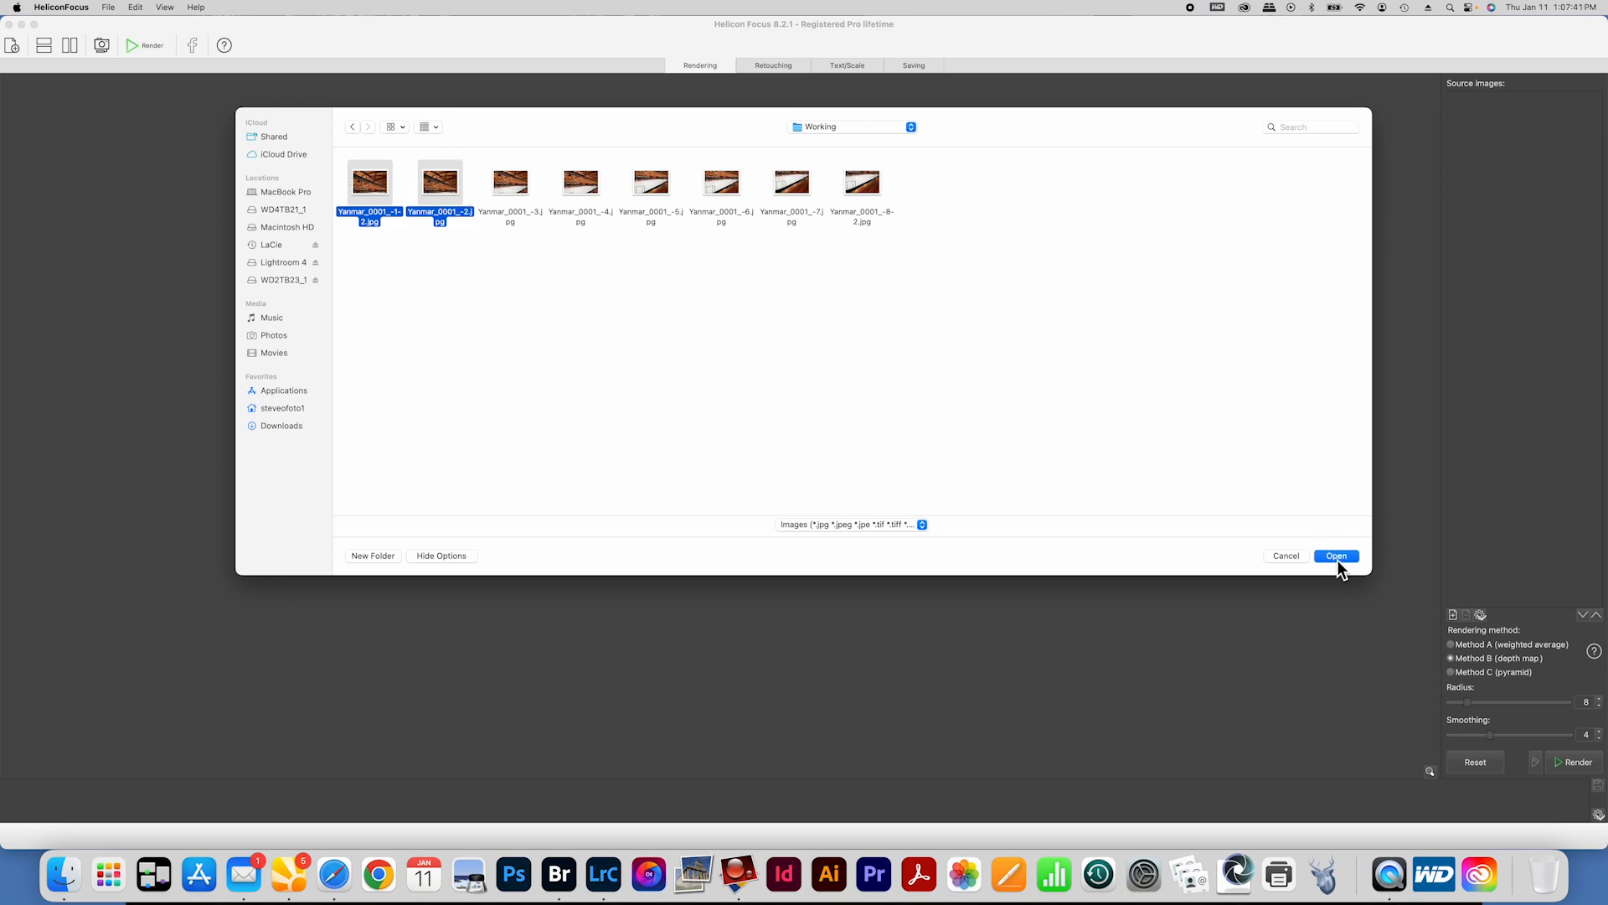
left_click(1337, 558)
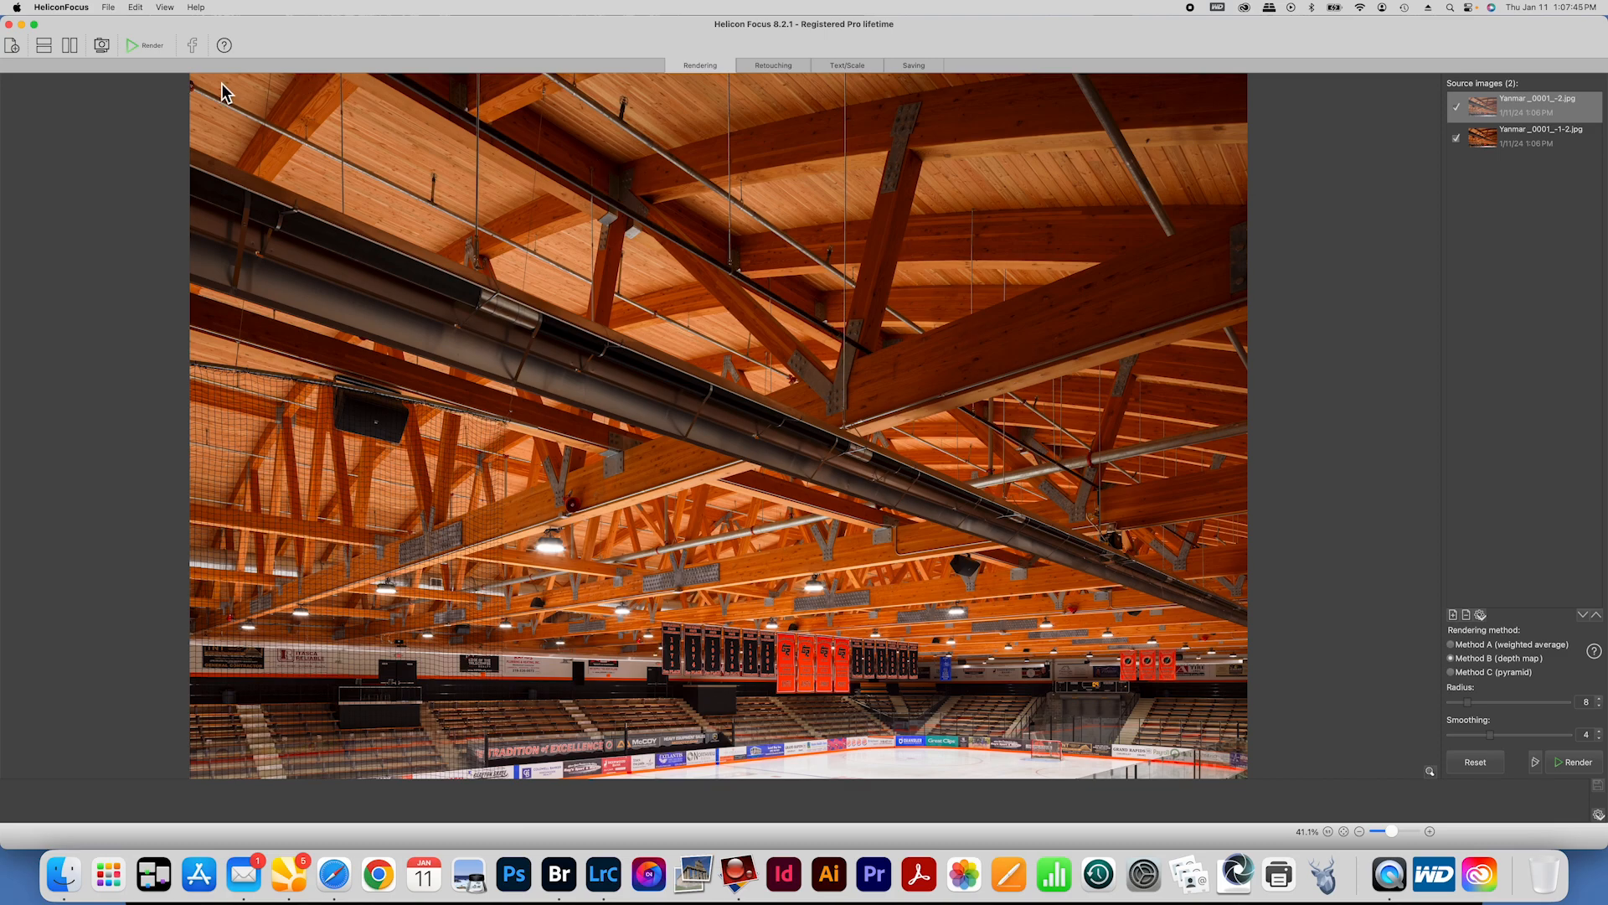
left_click(132, 44)
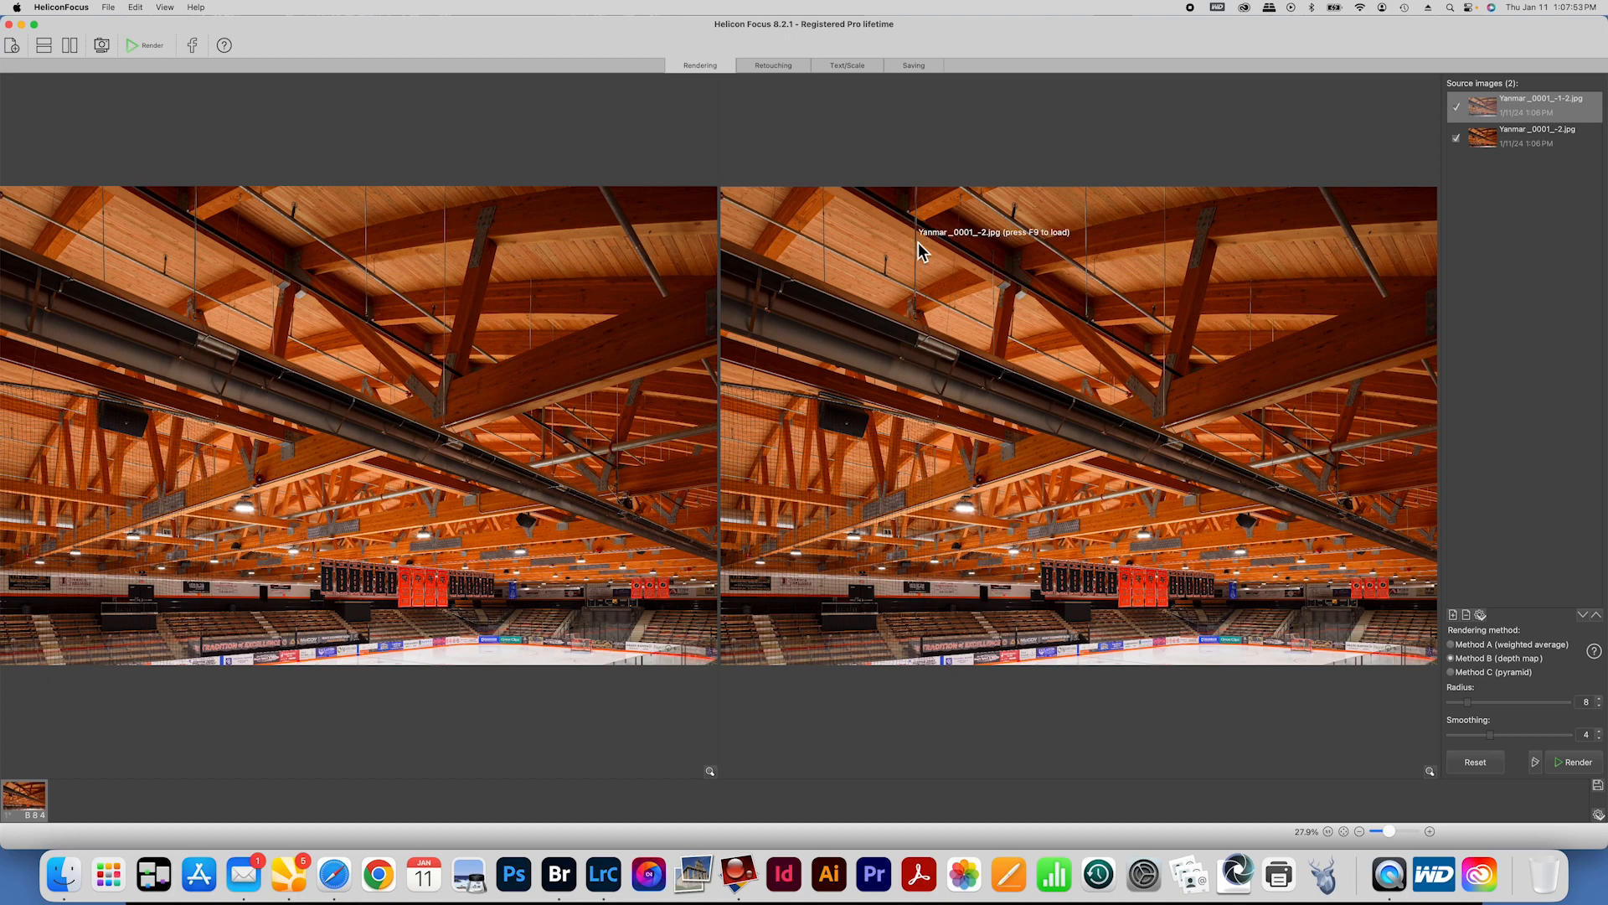
Step: Save the rendered stack in the Working folder as the JPEG Yanmar_1_1 at quality 100
left_click(914, 66)
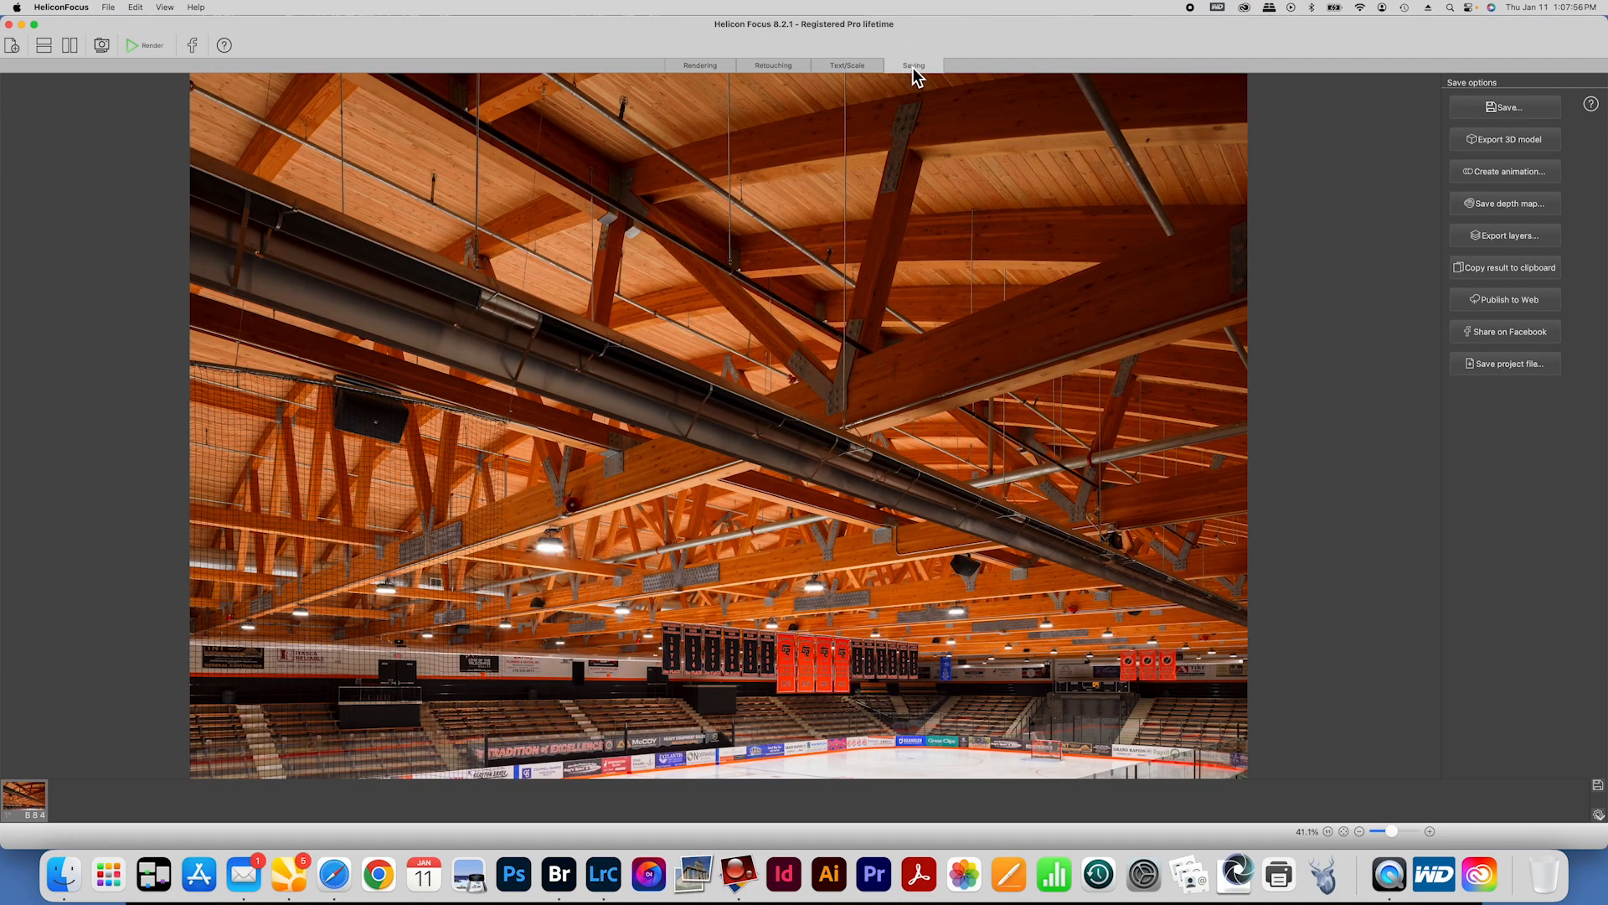
left_click(1506, 109)
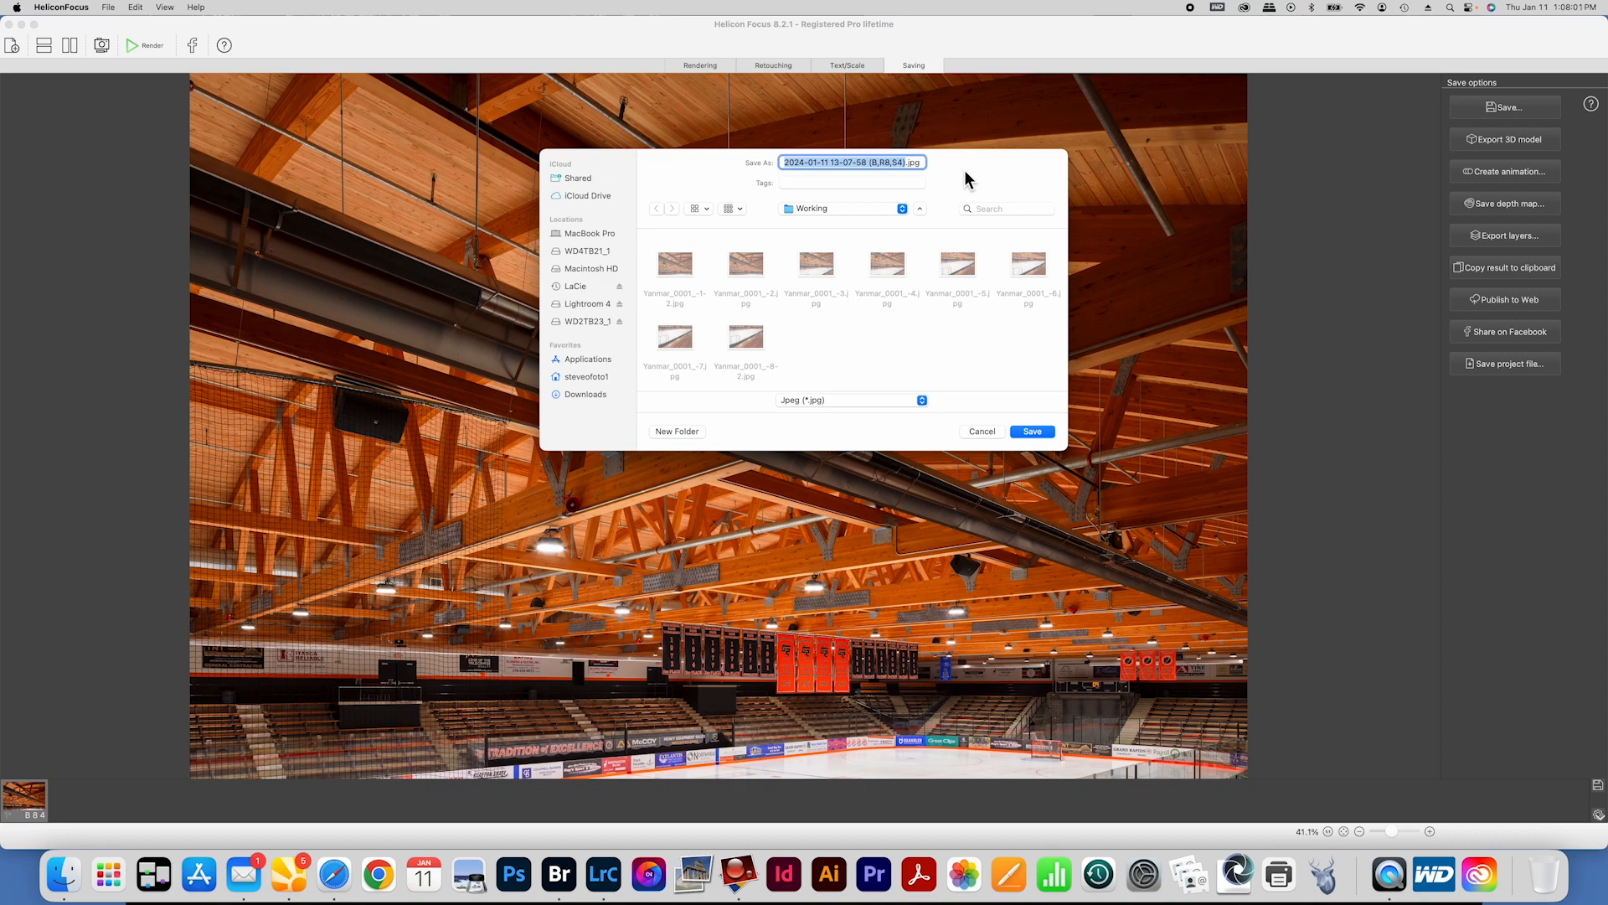
key("BackSpace")
type("Yanmar")
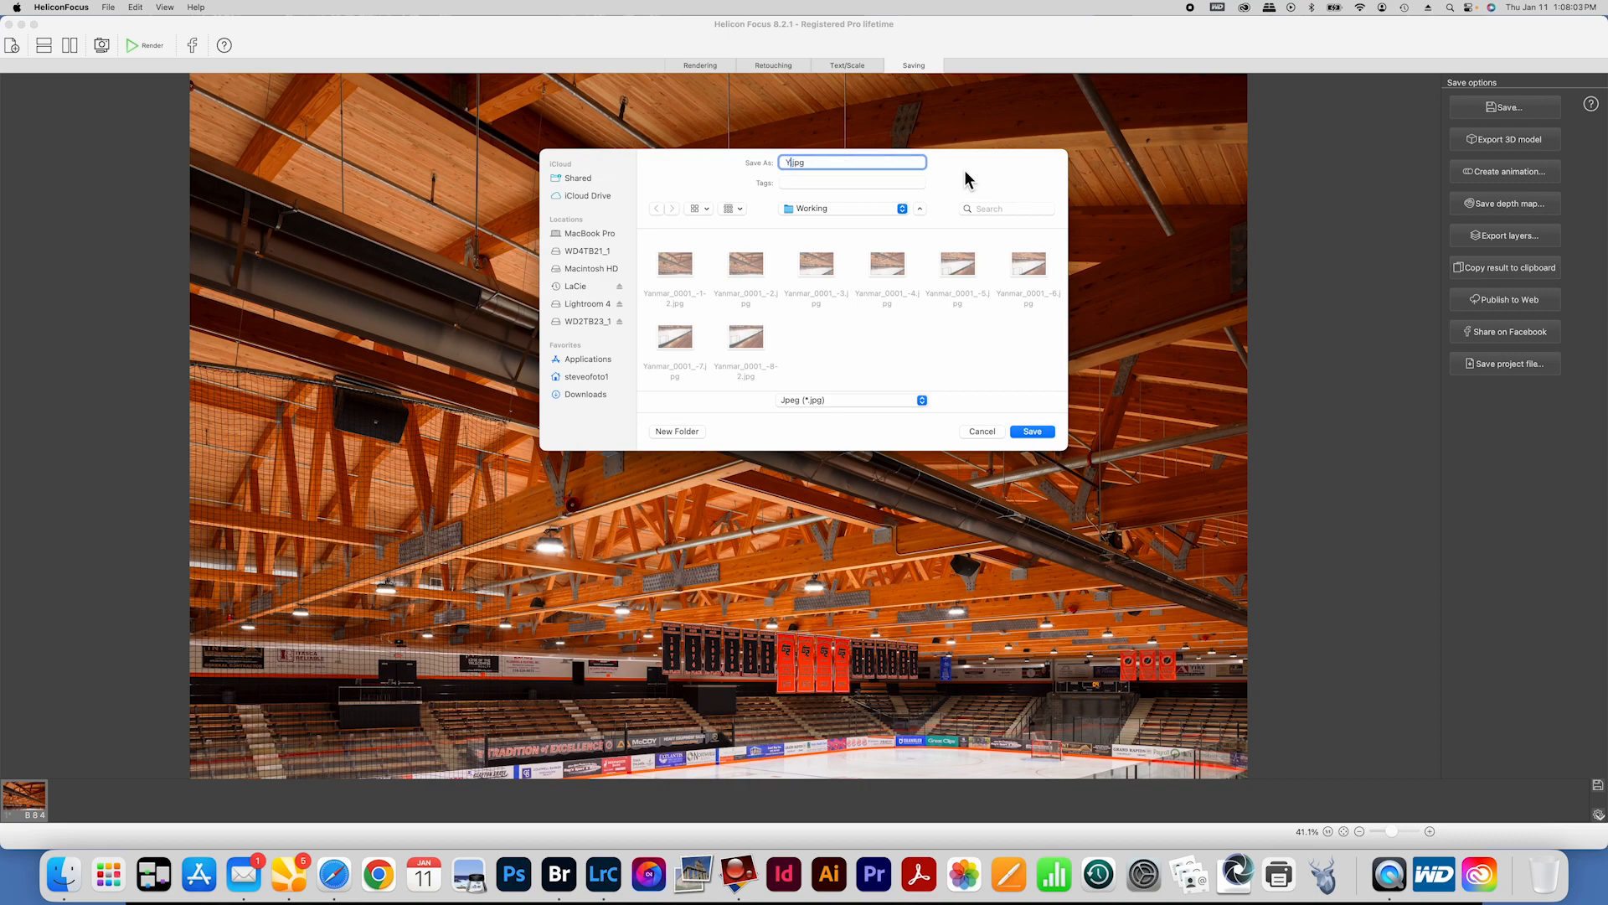
type("_1_1")
left_click(1033, 432)
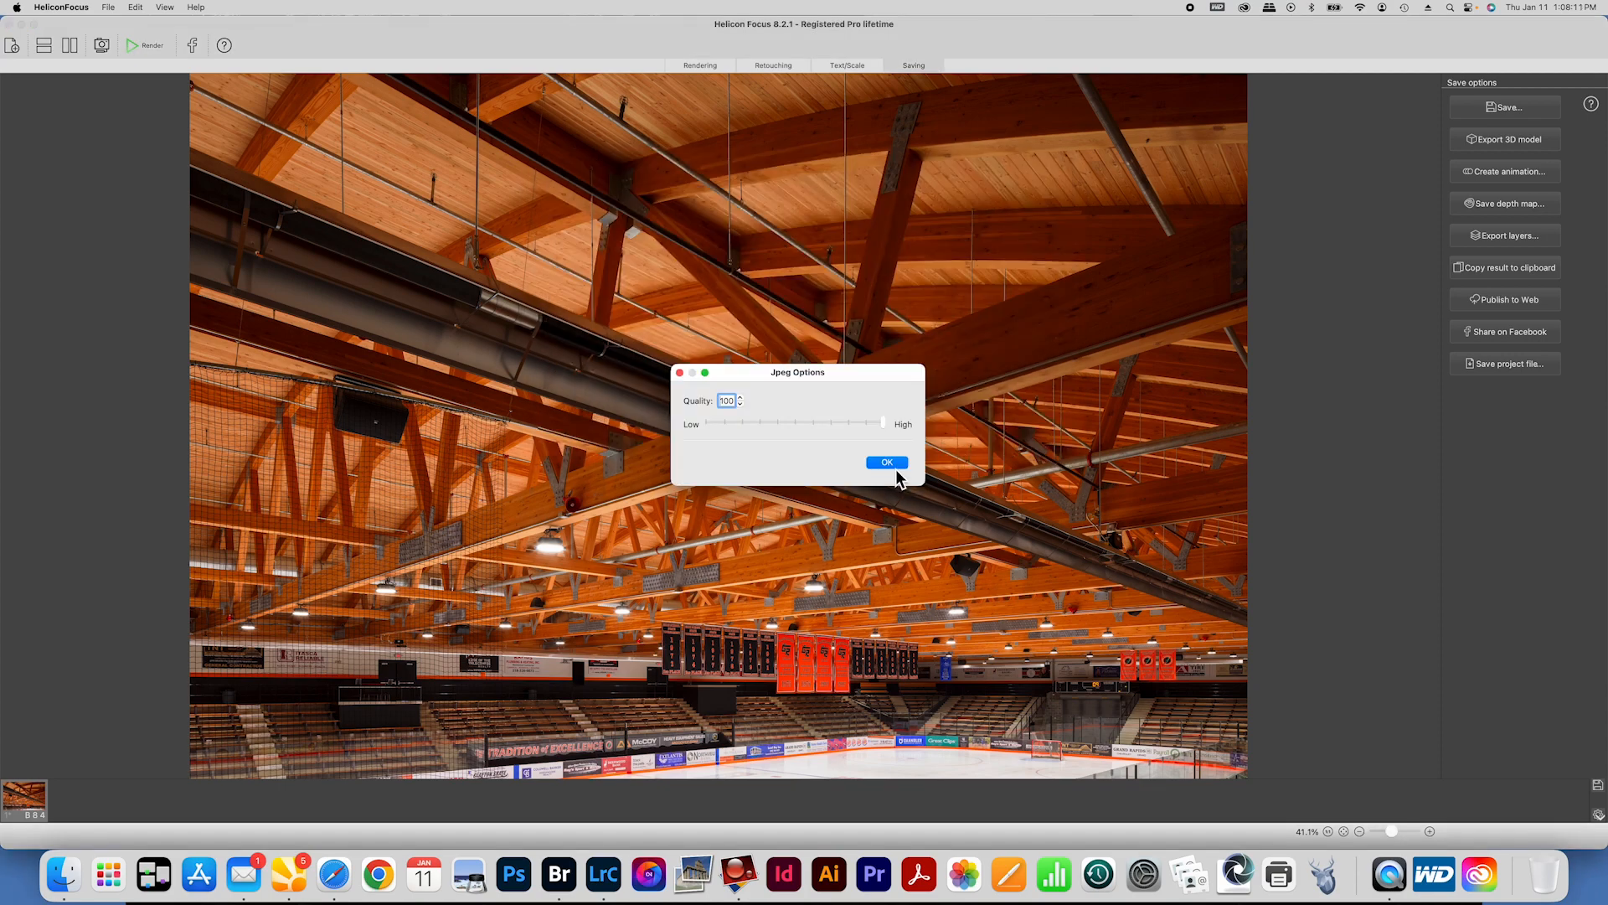
left_click(890, 466)
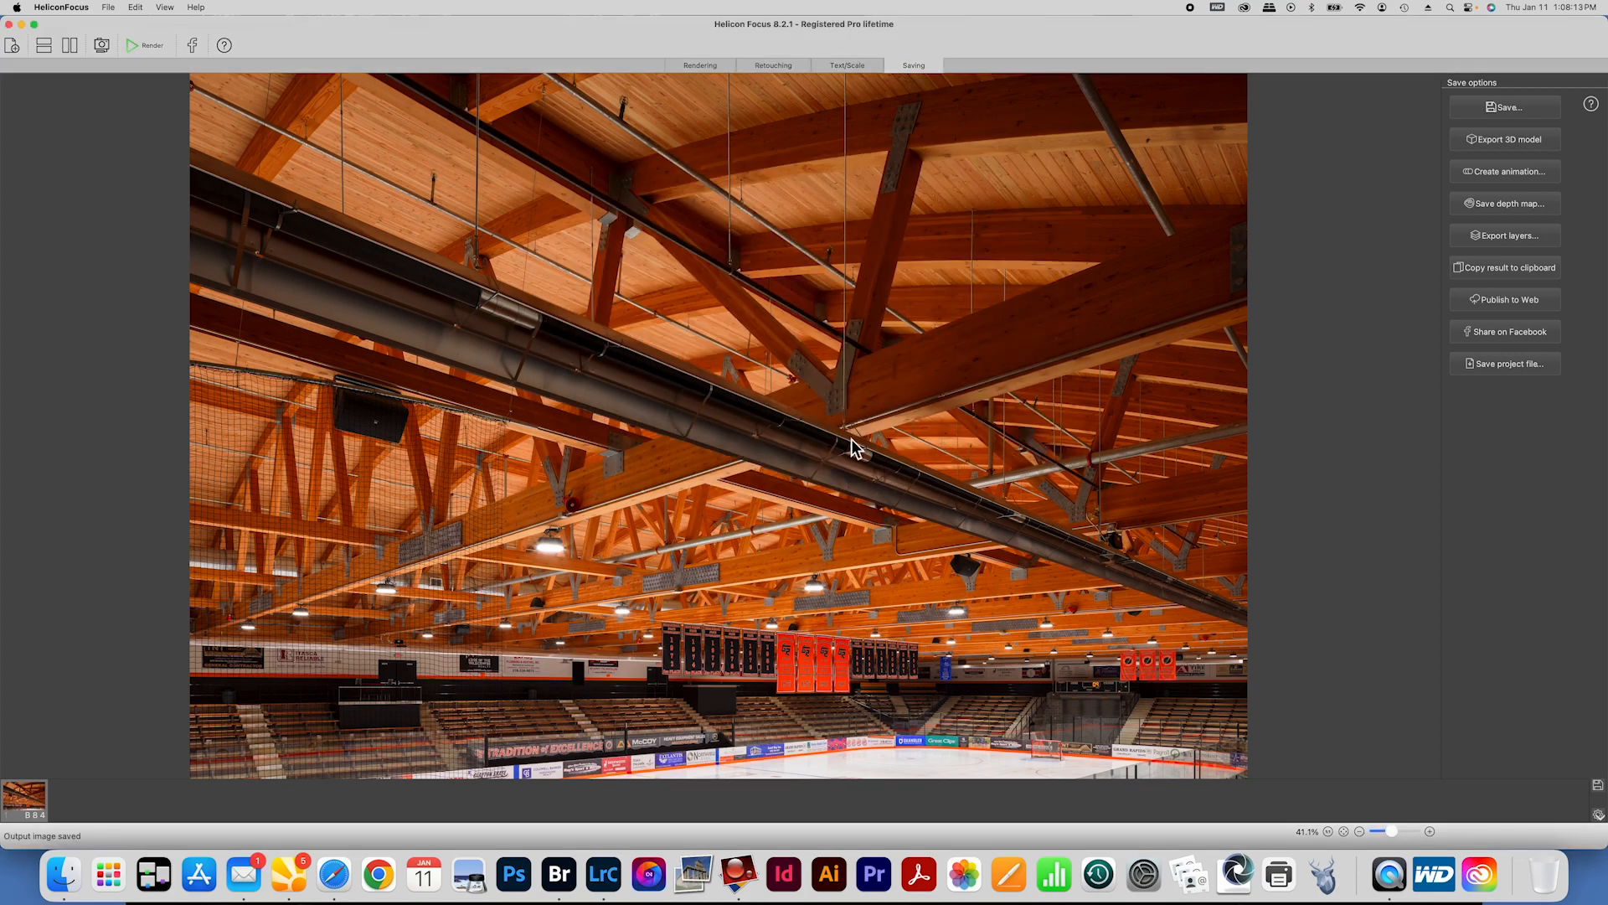
Step: Load Yanmar_0001_-3.jpg and Yanmar_0001_-4.jpg as the source images and render their focus stack
left_click(12, 48)
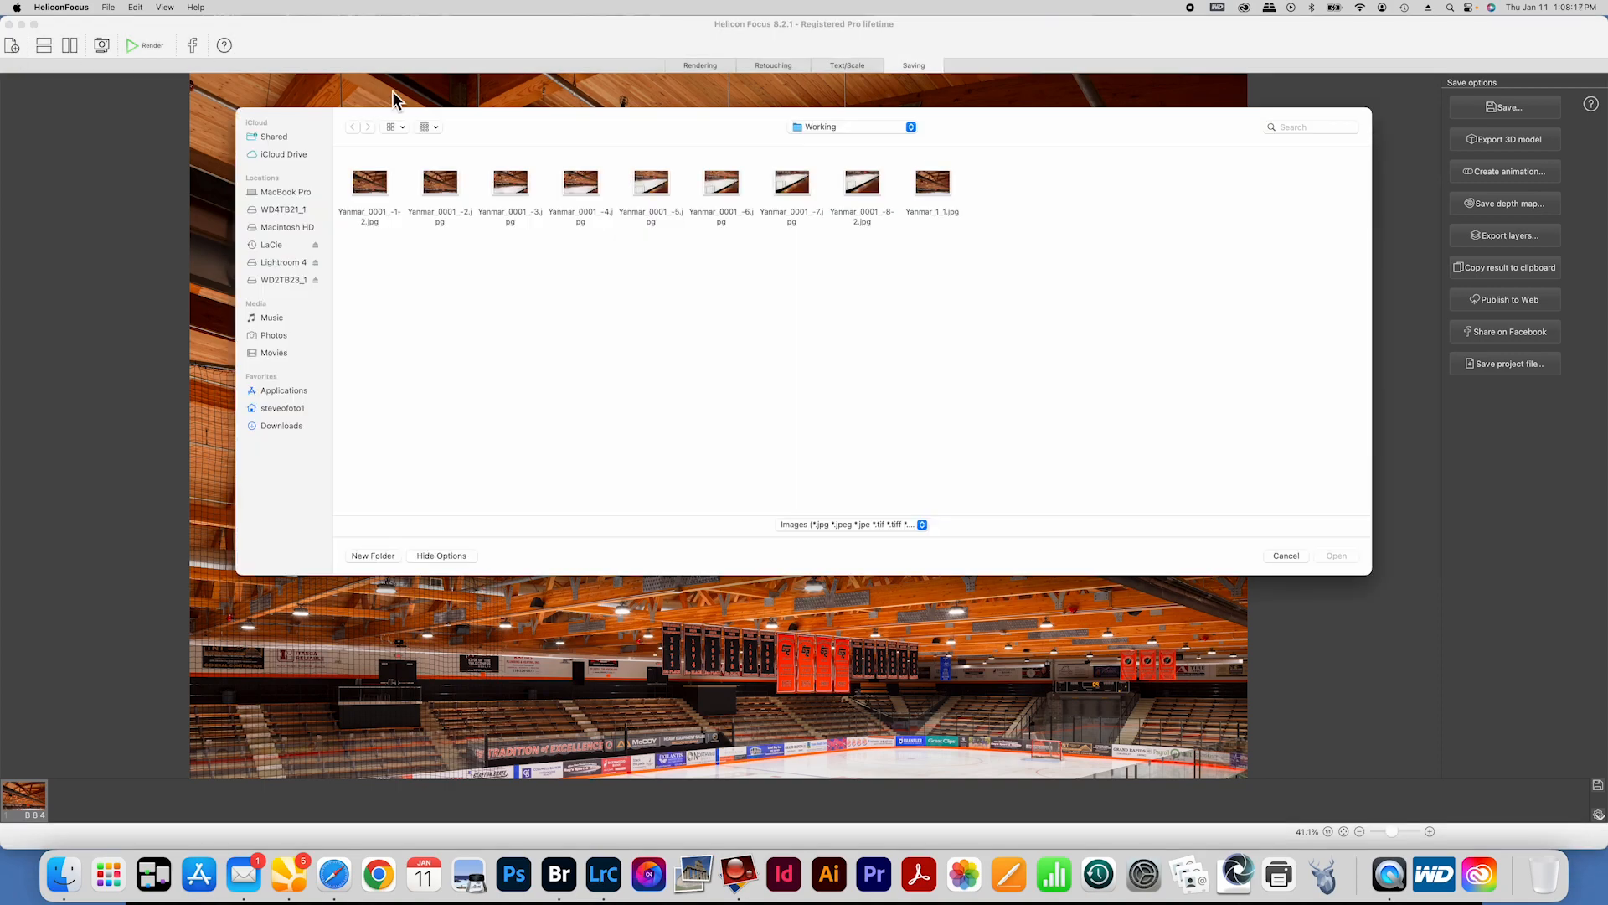
left_click(510, 182)
left_click(581, 182, "shift")
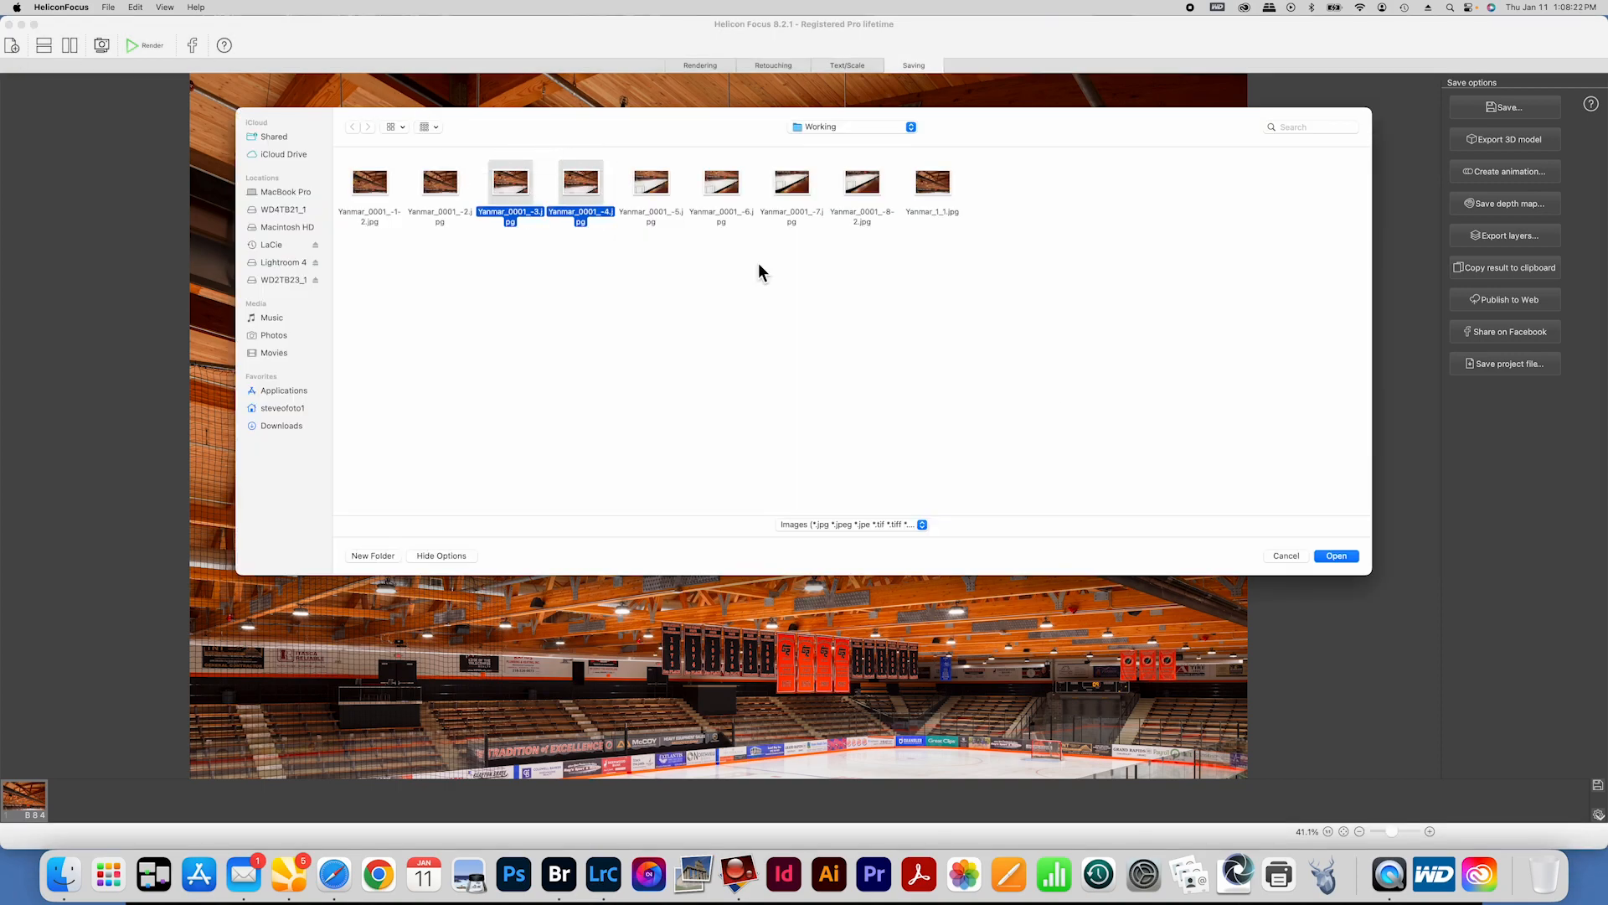
left_click(1336, 556)
left_click(132, 47)
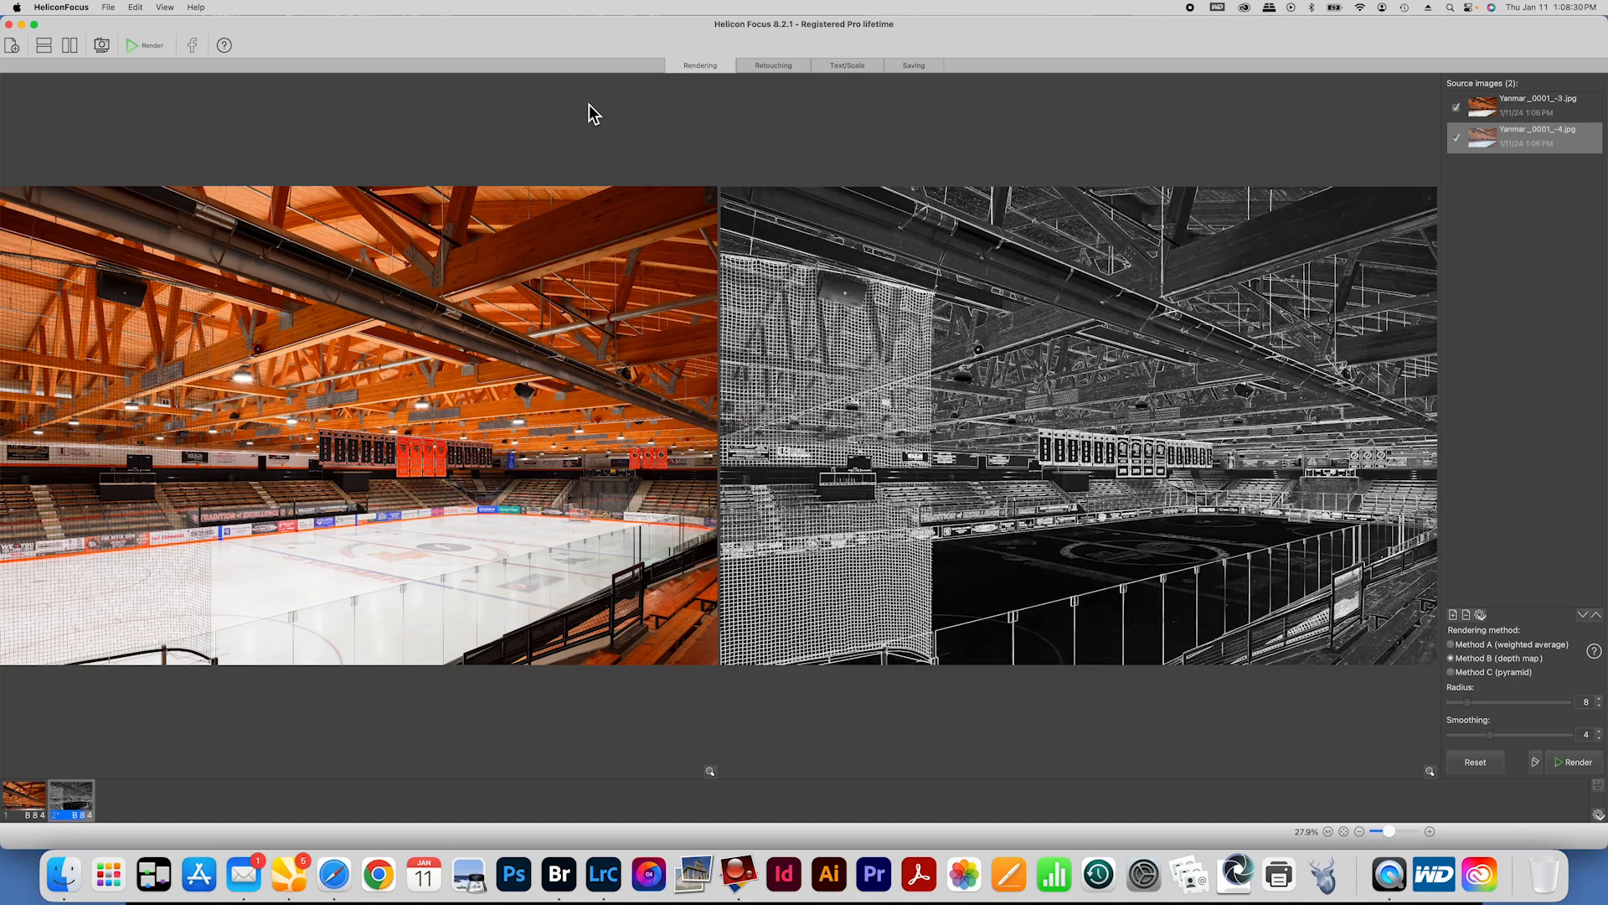
Step: Save the second rendered stack in the Working folder as the JPEG Yanmar_1_2
left_click(913, 69)
left_click(1504, 107)
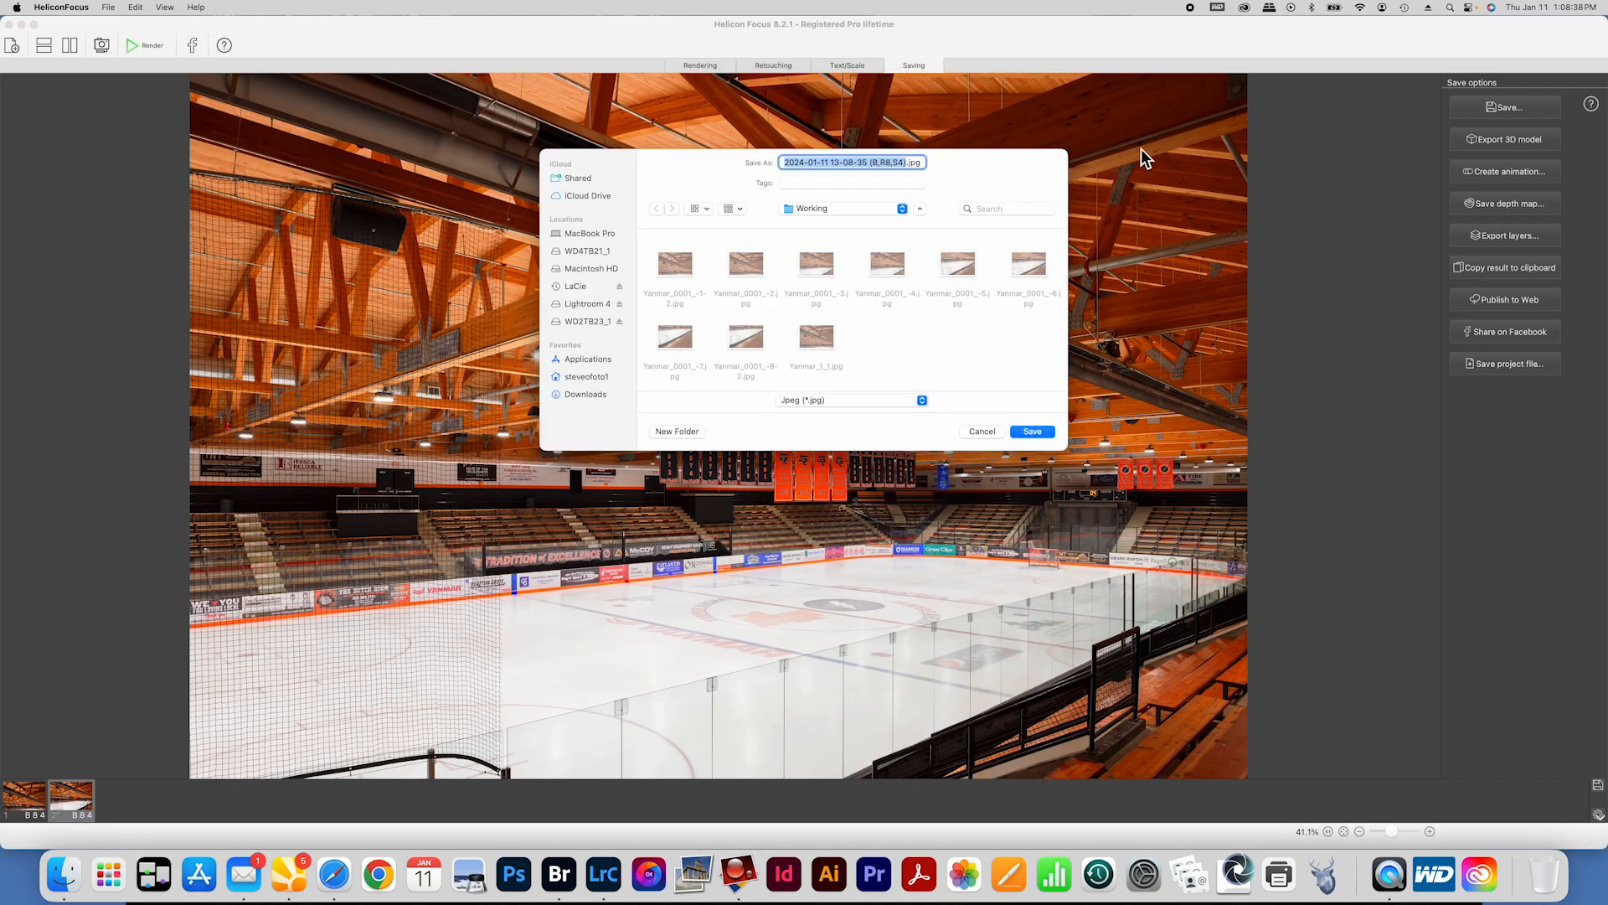
key("BackSpace")
type("Yanmar_1_2")
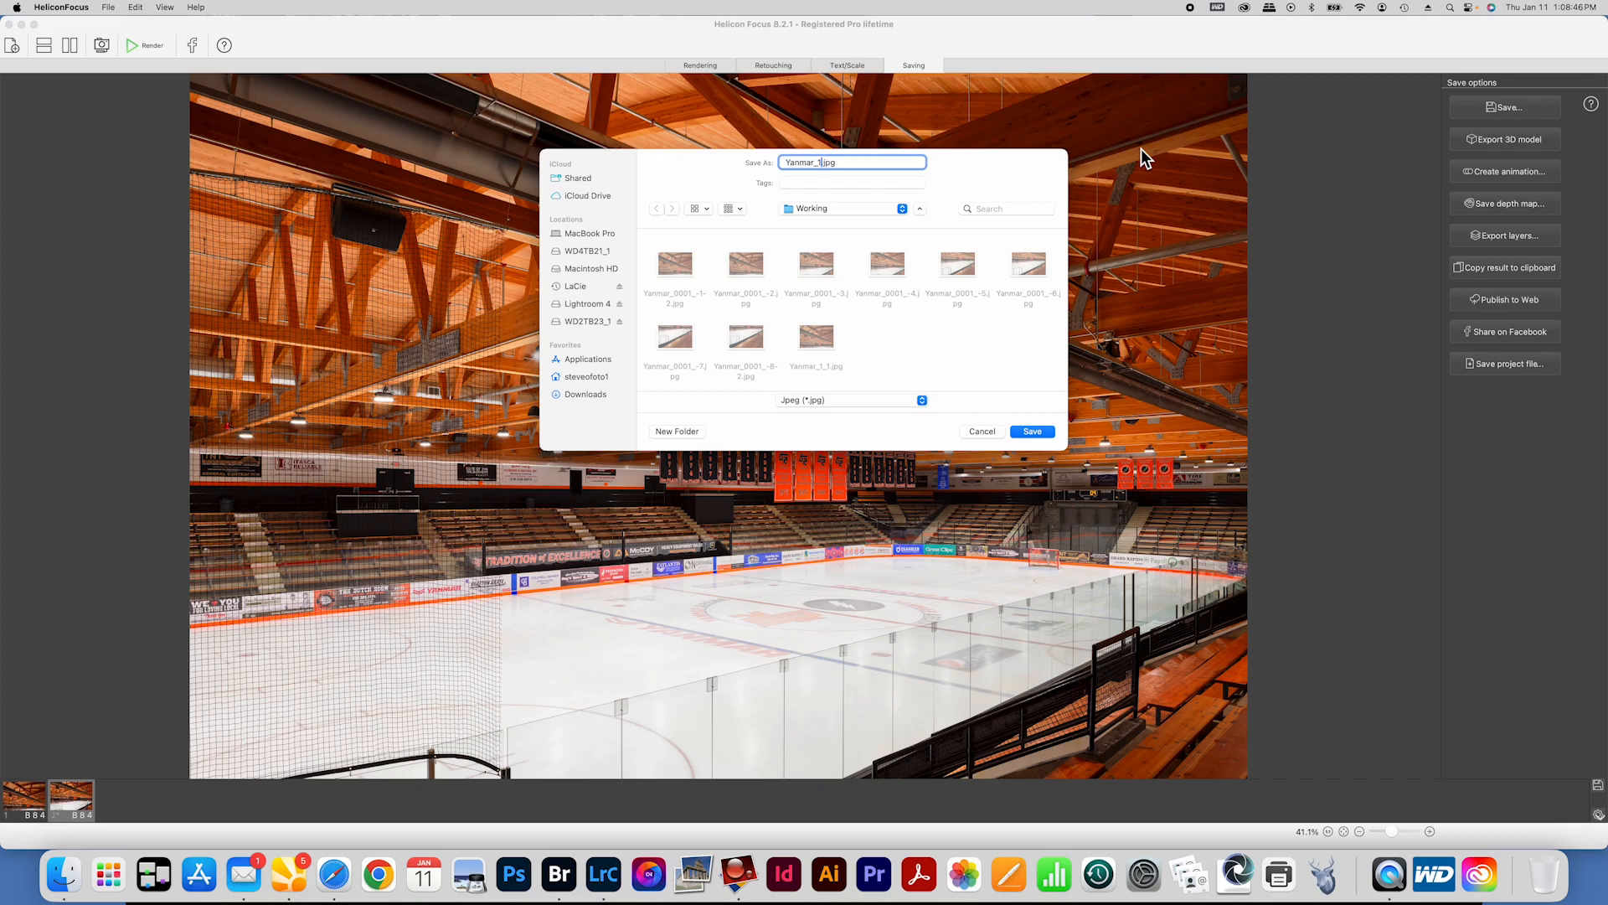
left_click(1029, 433)
left_click(887, 462)
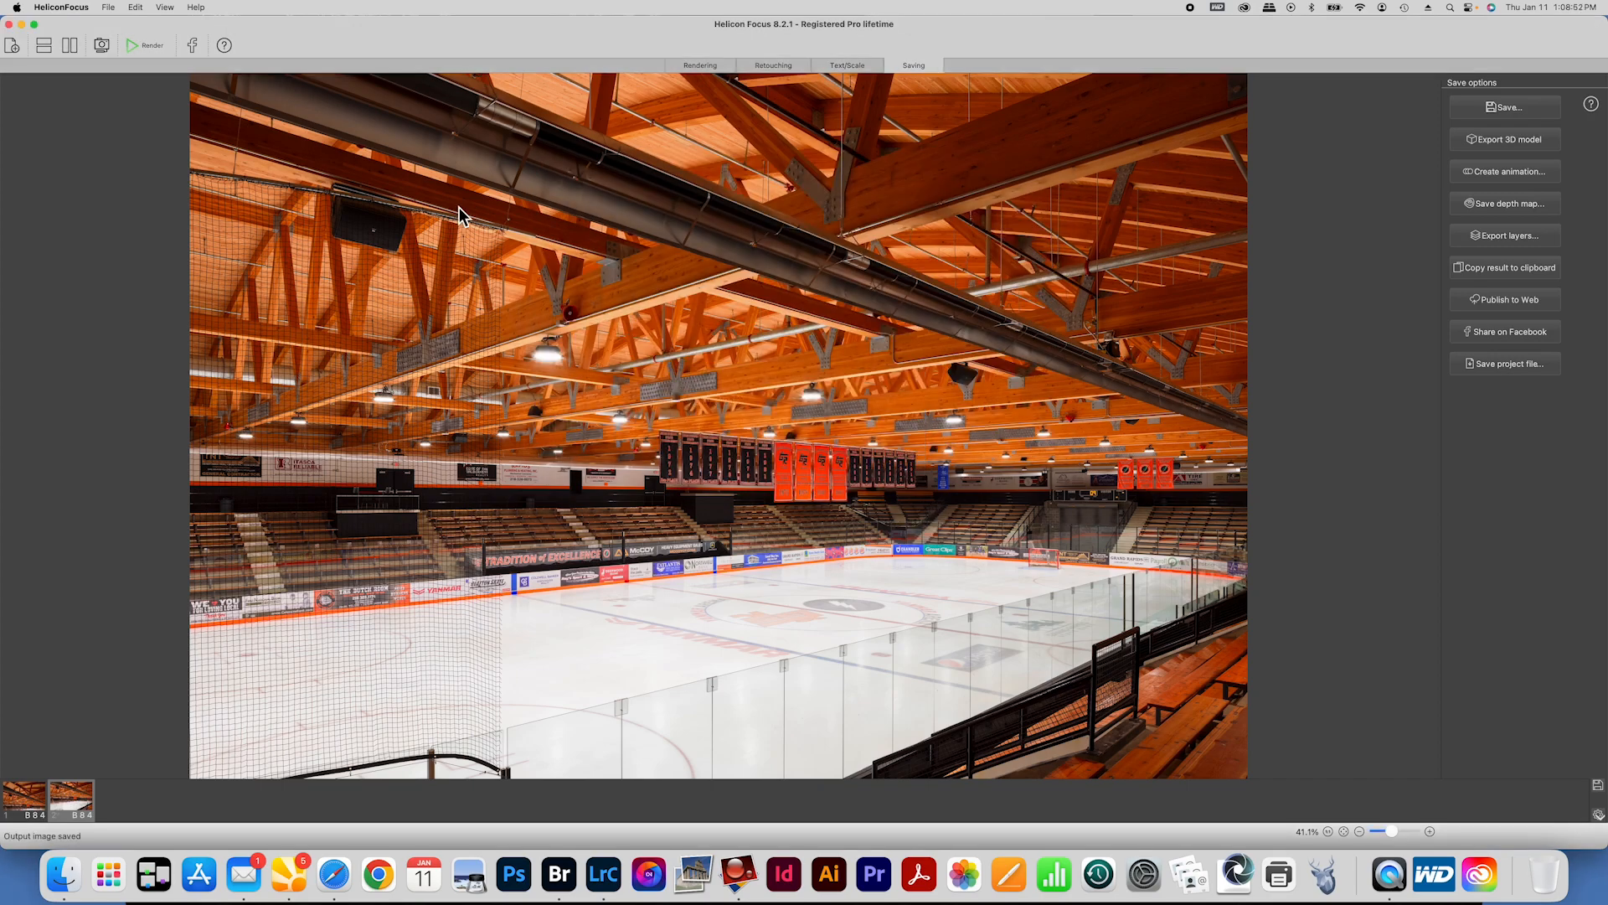
Step: Load Yanmar_0001_-5.jpg and Yanmar_0001_-6.jpg as the source images and render their focus stack
left_click(108, 7)
left_click(134, 25)
left_click_drag(605, 154, 741, 186)
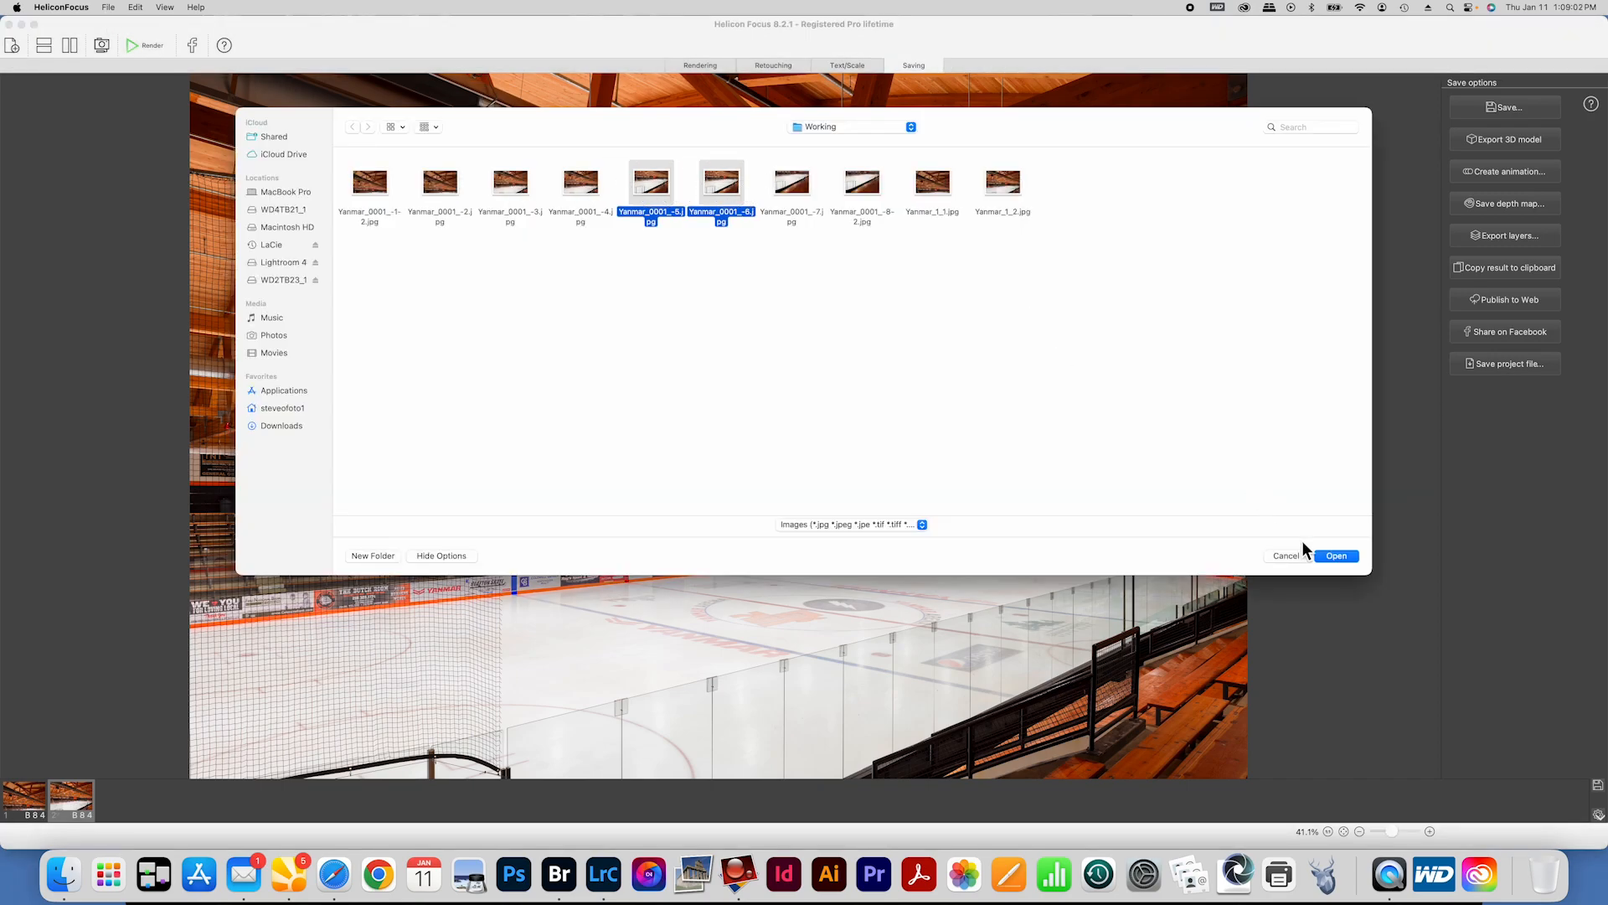
left_click(1334, 555)
left_click(139, 45)
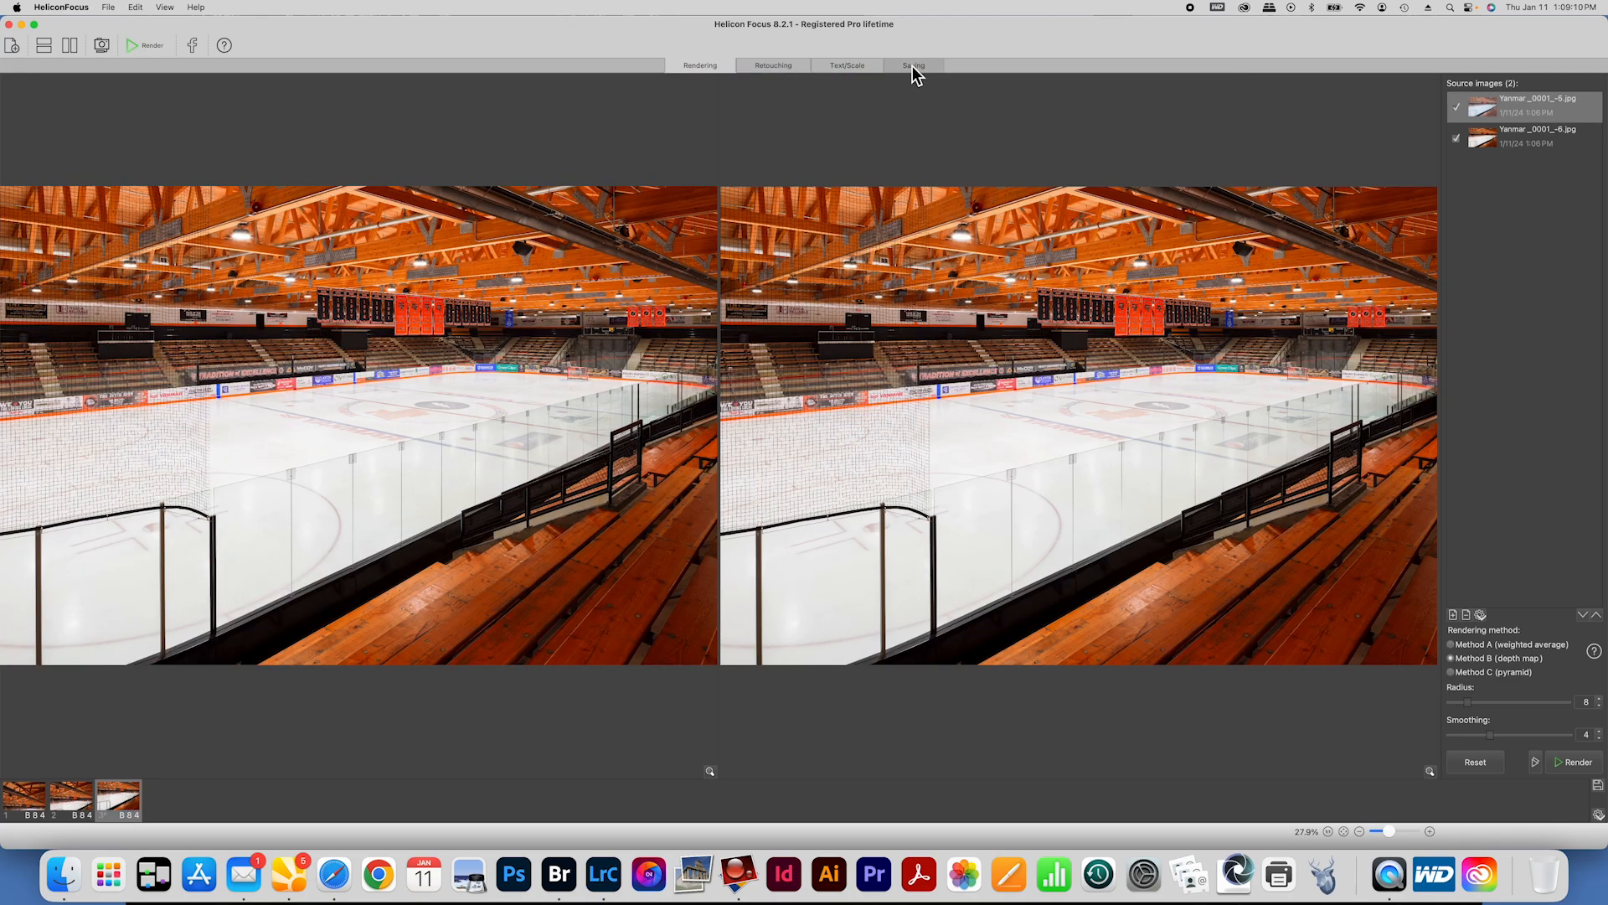
Step: Save the third rendered stack in the Working folder as the JPEG Yanmar_1_3
left_click(914, 67)
left_click(1491, 107)
type("Ya")
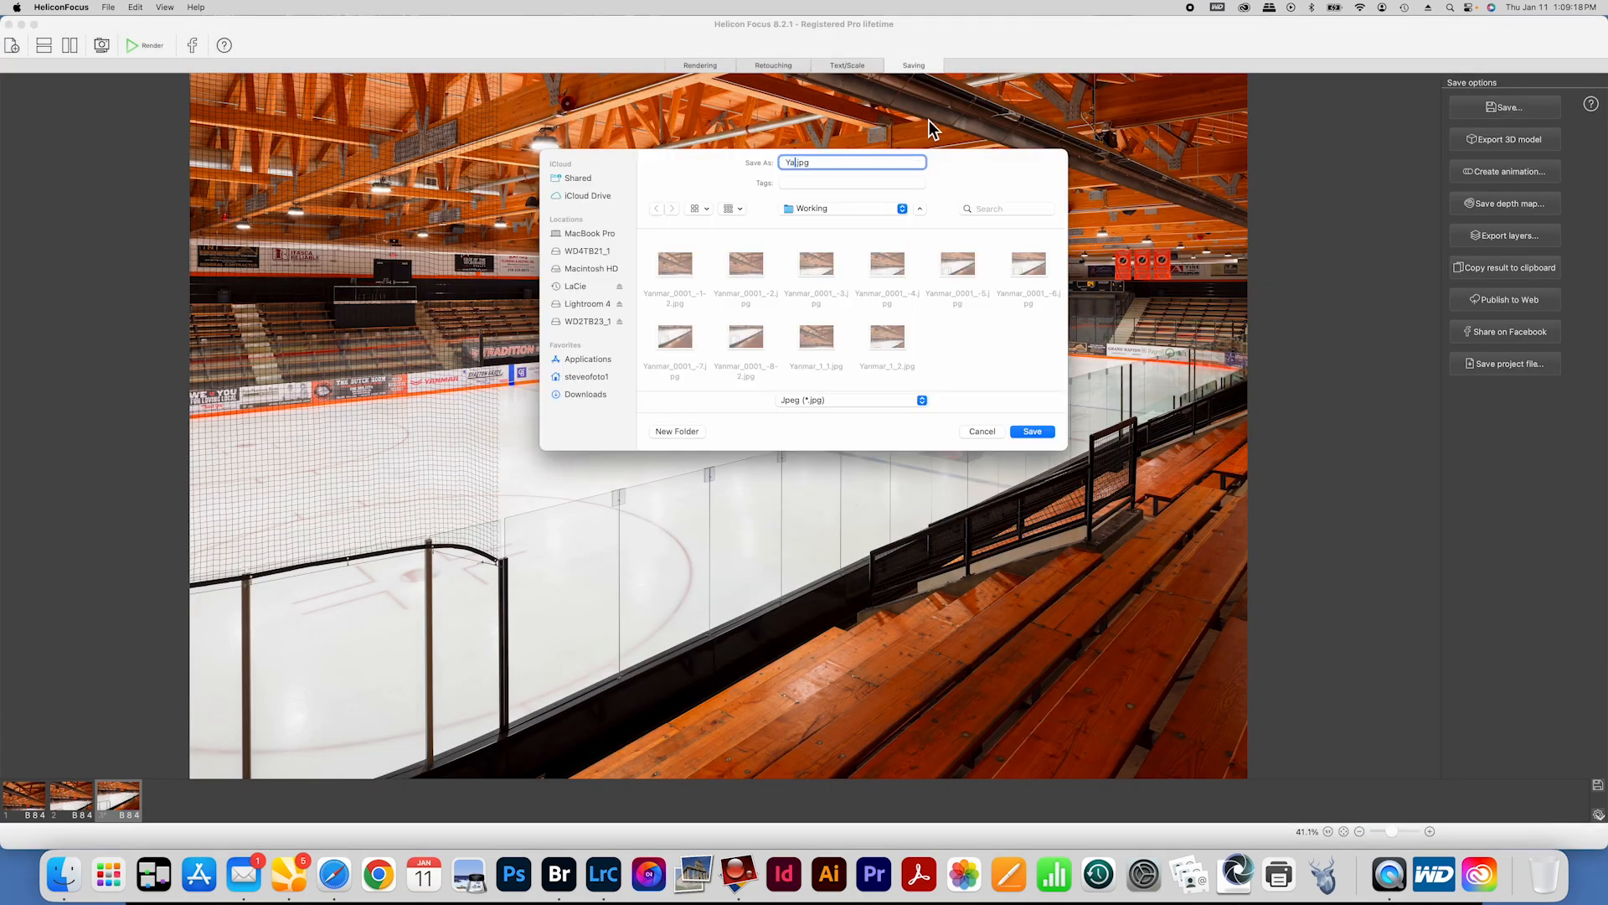
type("nmar_1_3")
left_click(1031, 433)
left_click(872, 455)
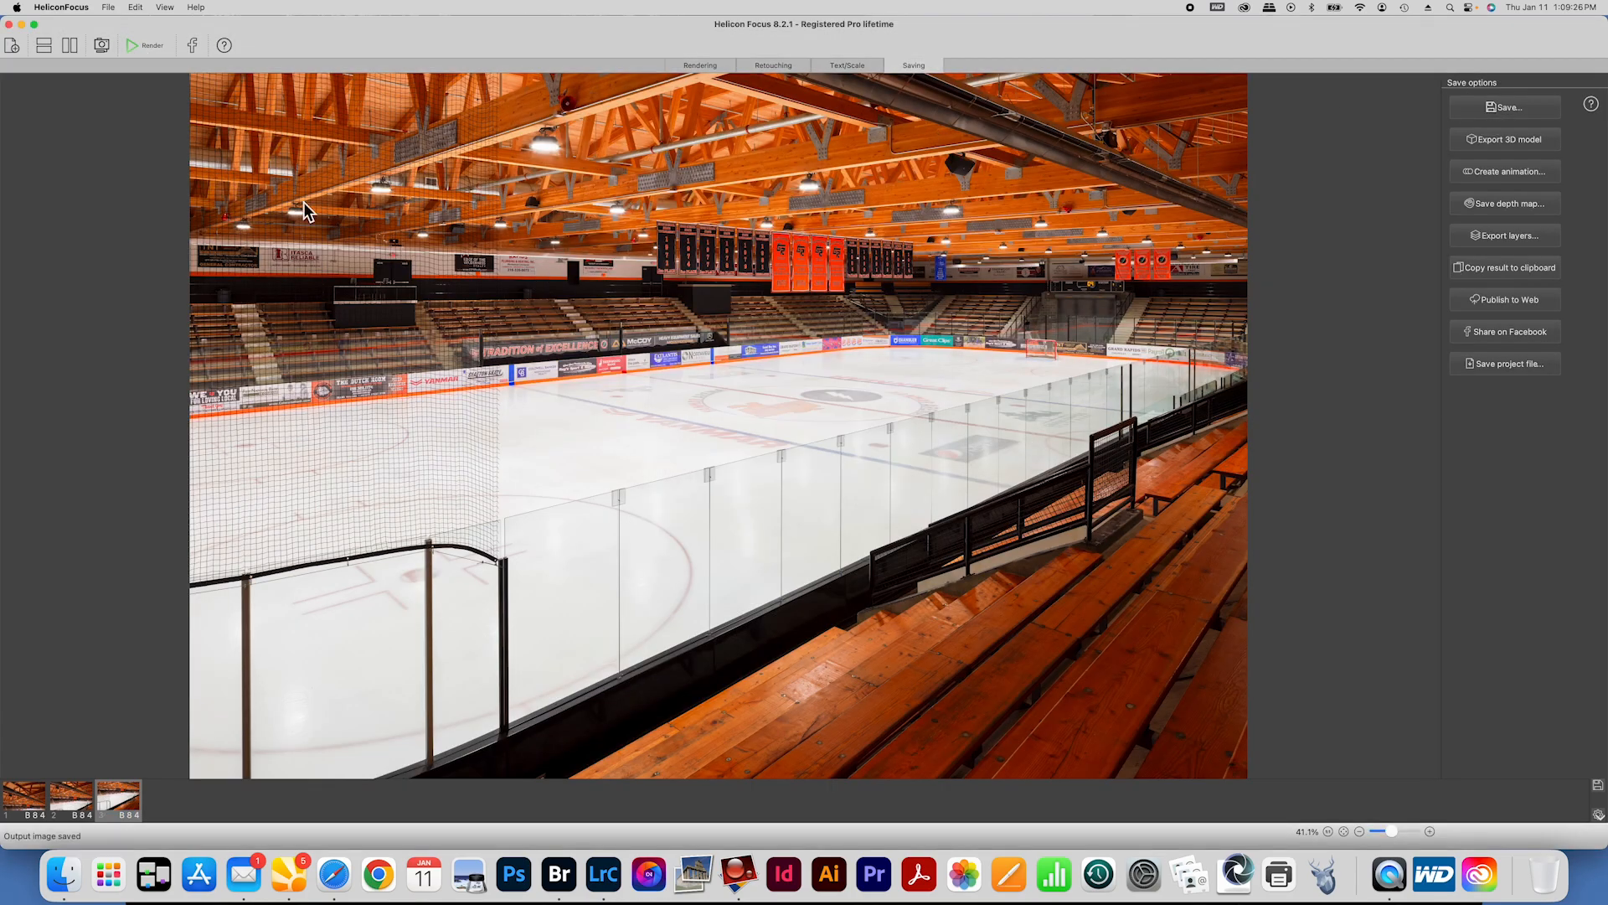
Step: Load Yanmar_0001_-7.jpg and Yanmar_0001_-8-2.jpg as the source images and render their focus stack
left_click(12, 45)
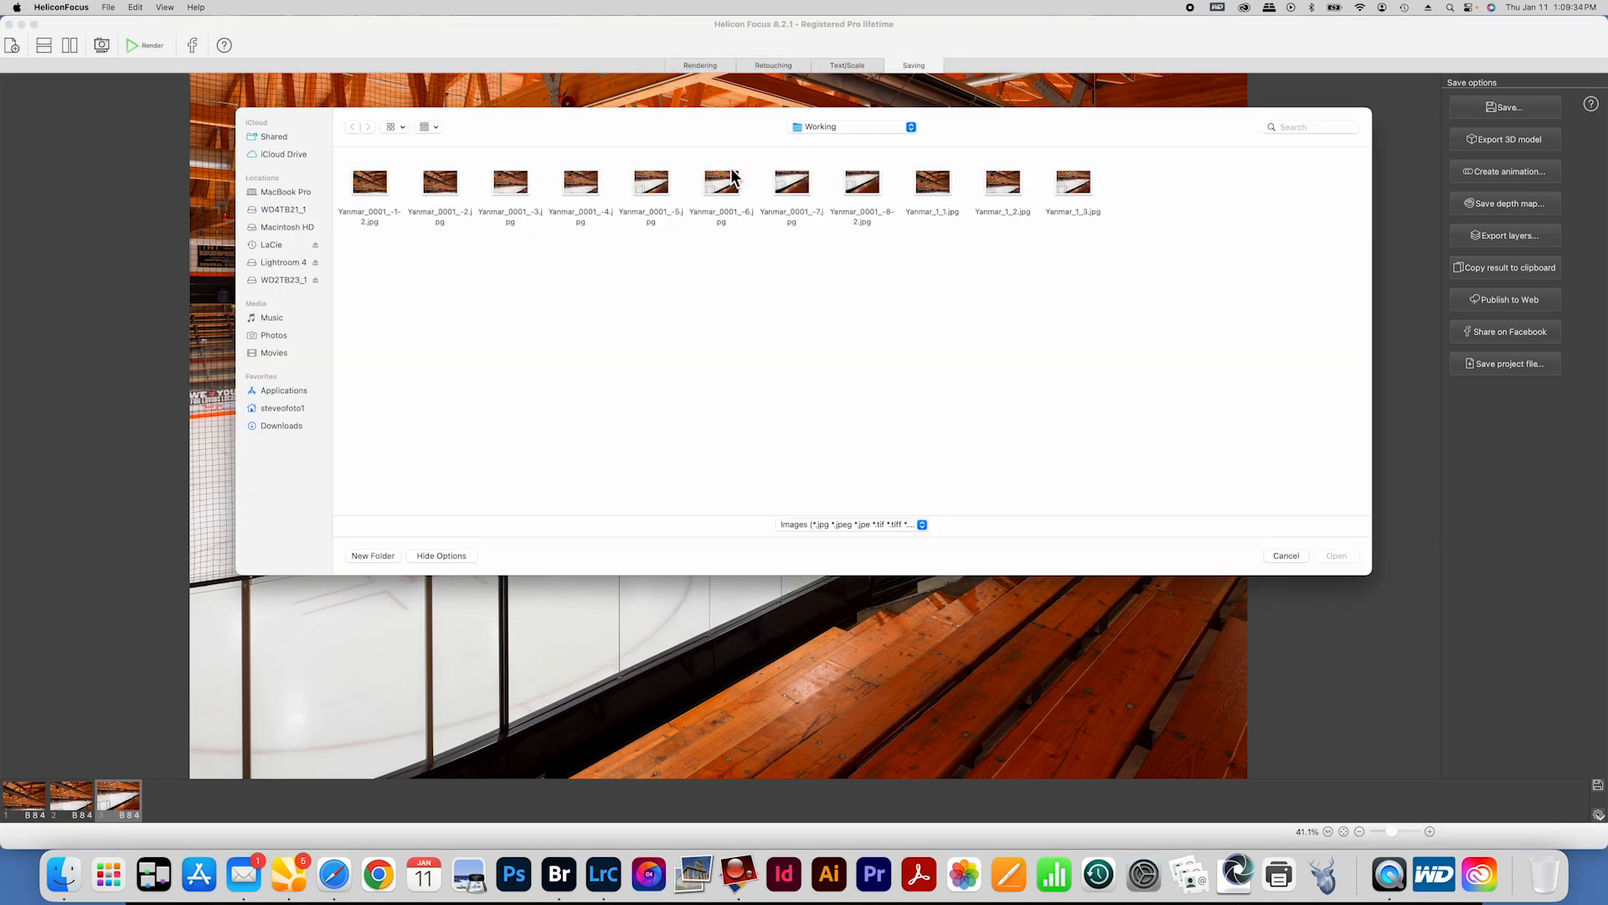
left_click_drag(764, 189, 880, 192)
left_click(1337, 556)
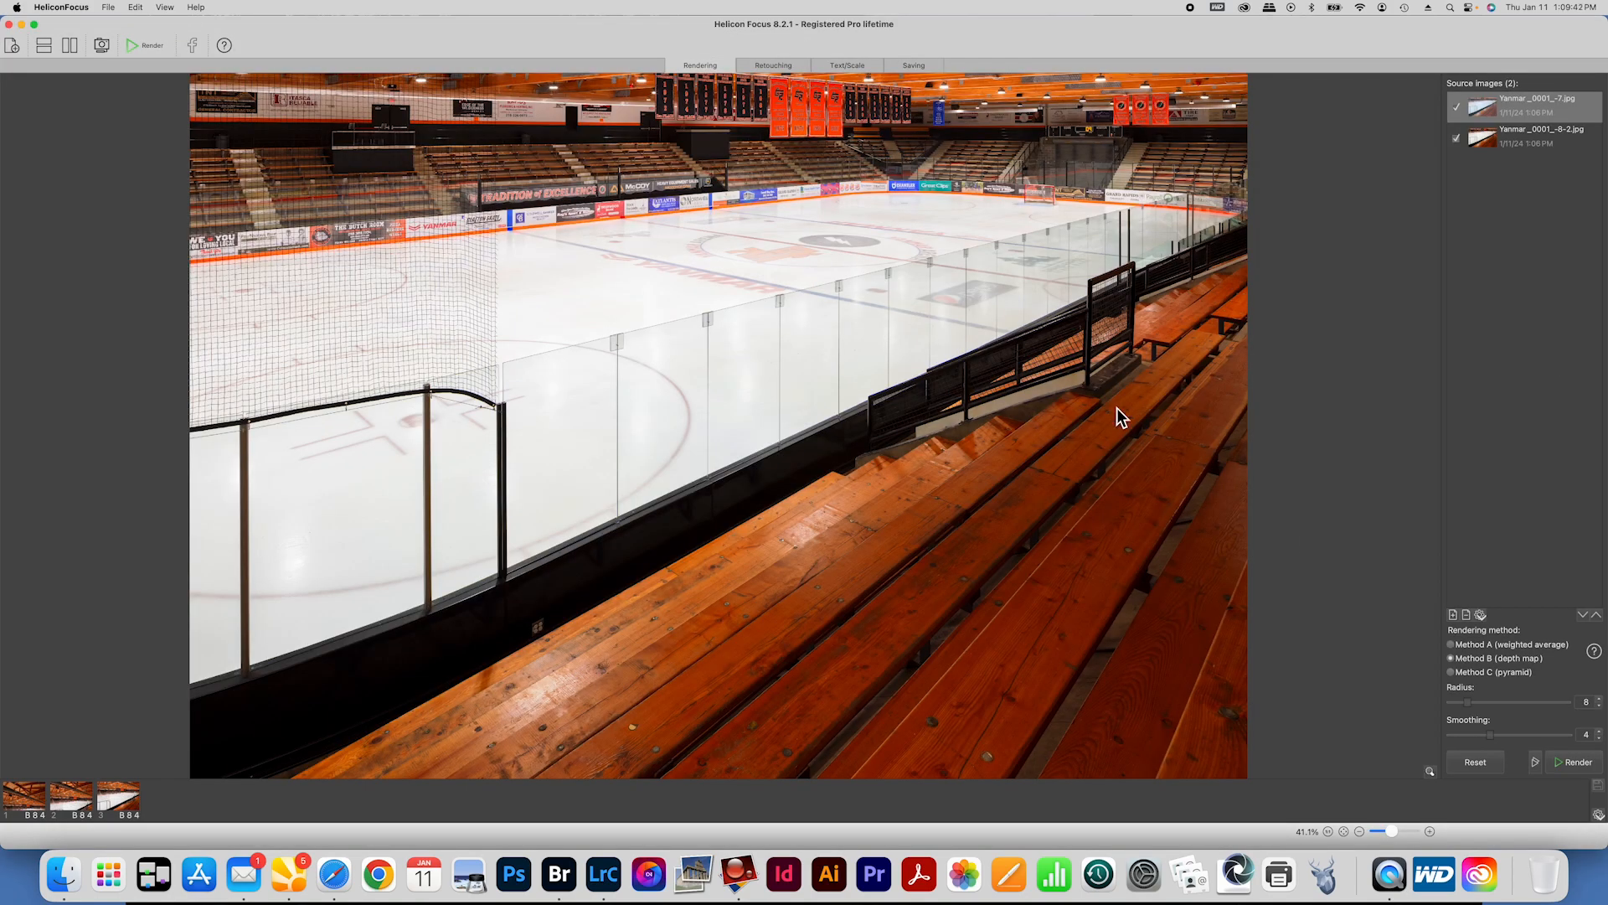
left_click(134, 44)
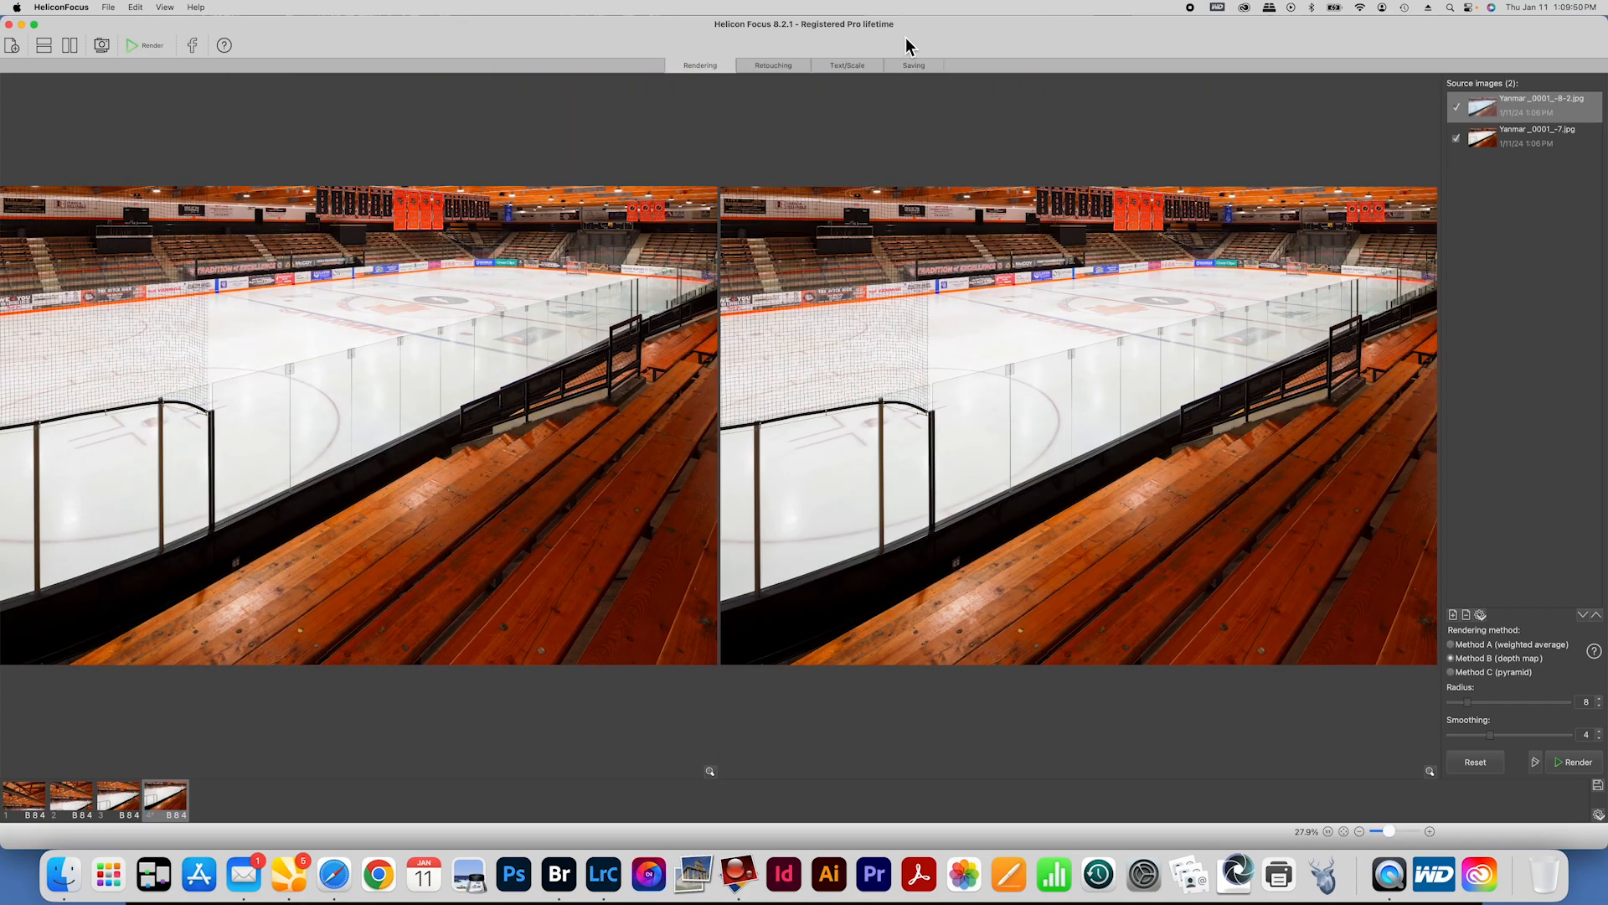
Step: Save the fourth rendered stack in the Working folder as the JPEG Yanmar_1_4 at quality 100
left_click(913, 66)
left_click(1475, 111)
type("Yanmar_1_4.jpg")
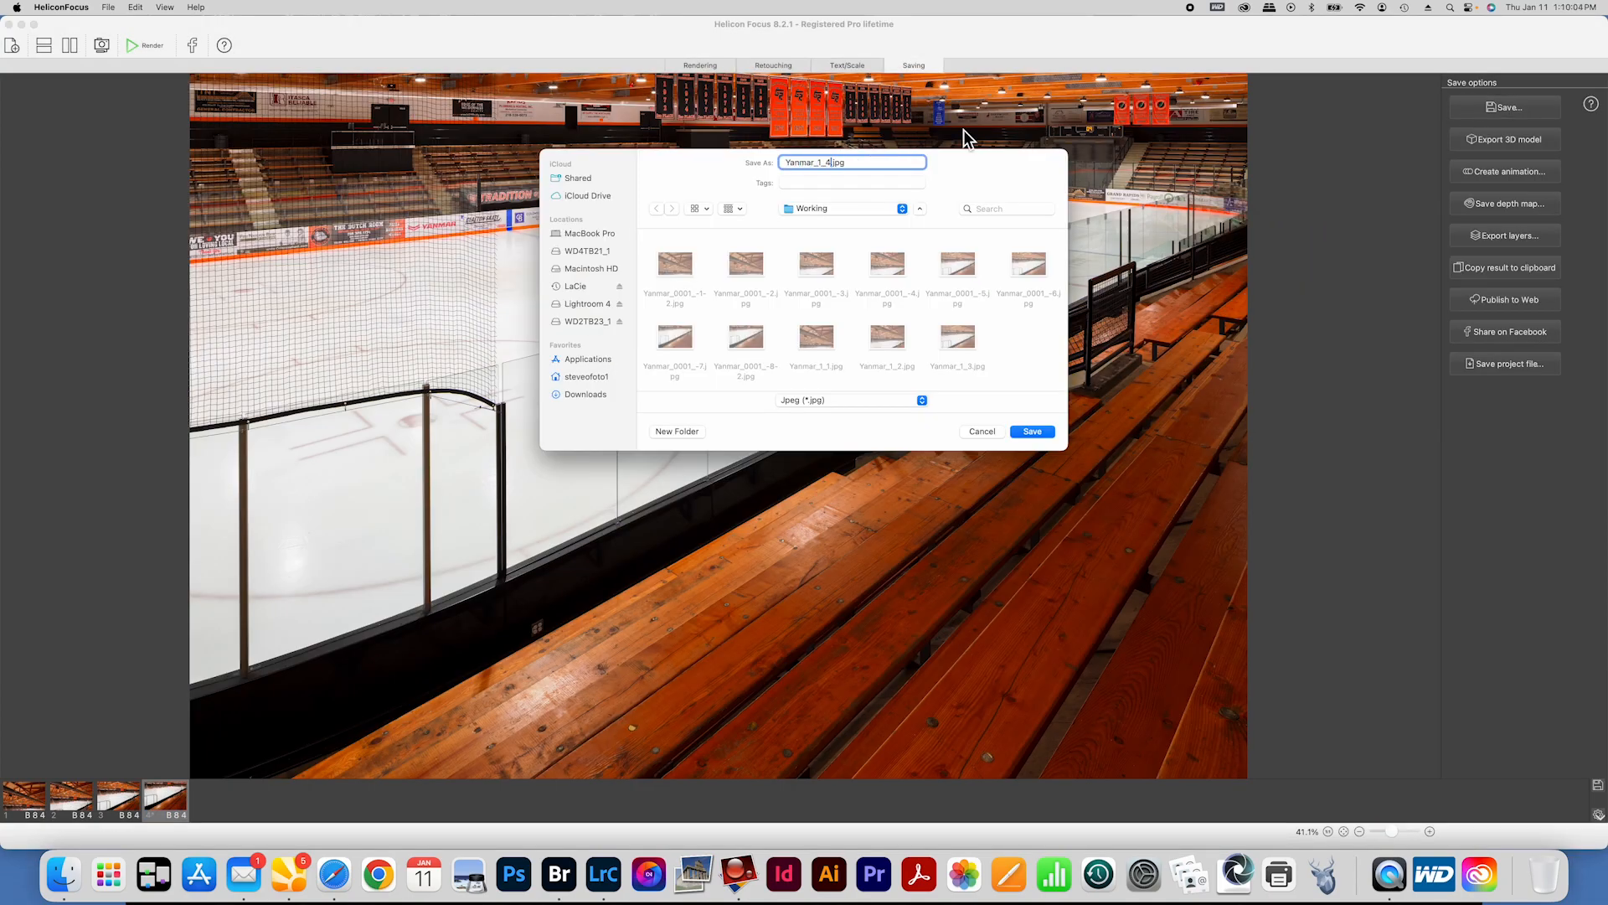
left_click(1032, 431)
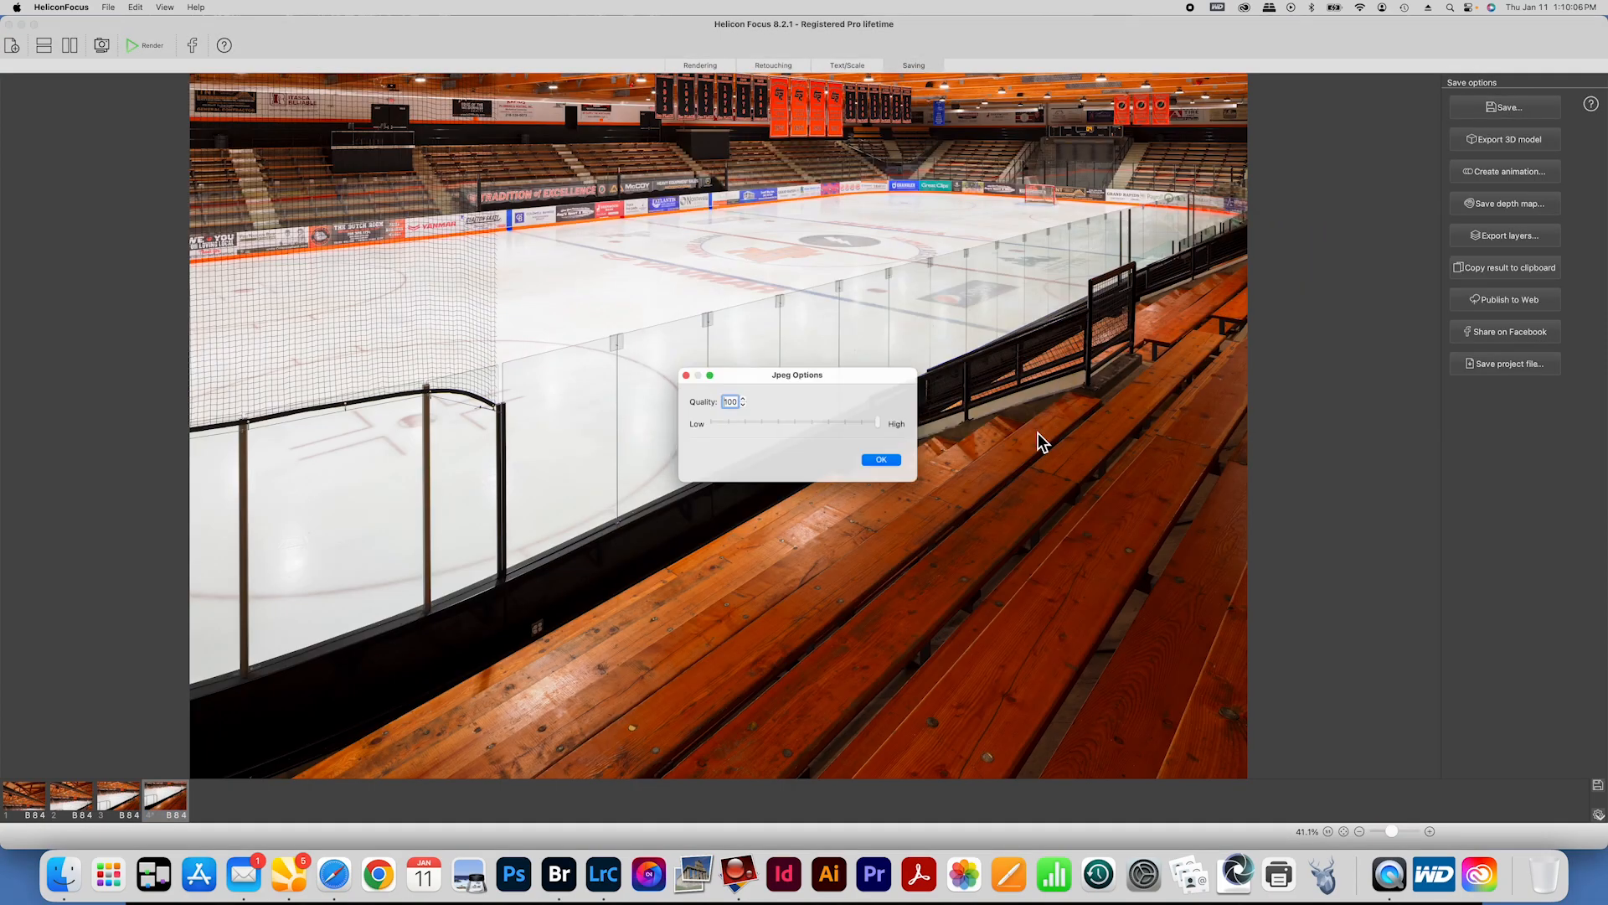
key("Return")
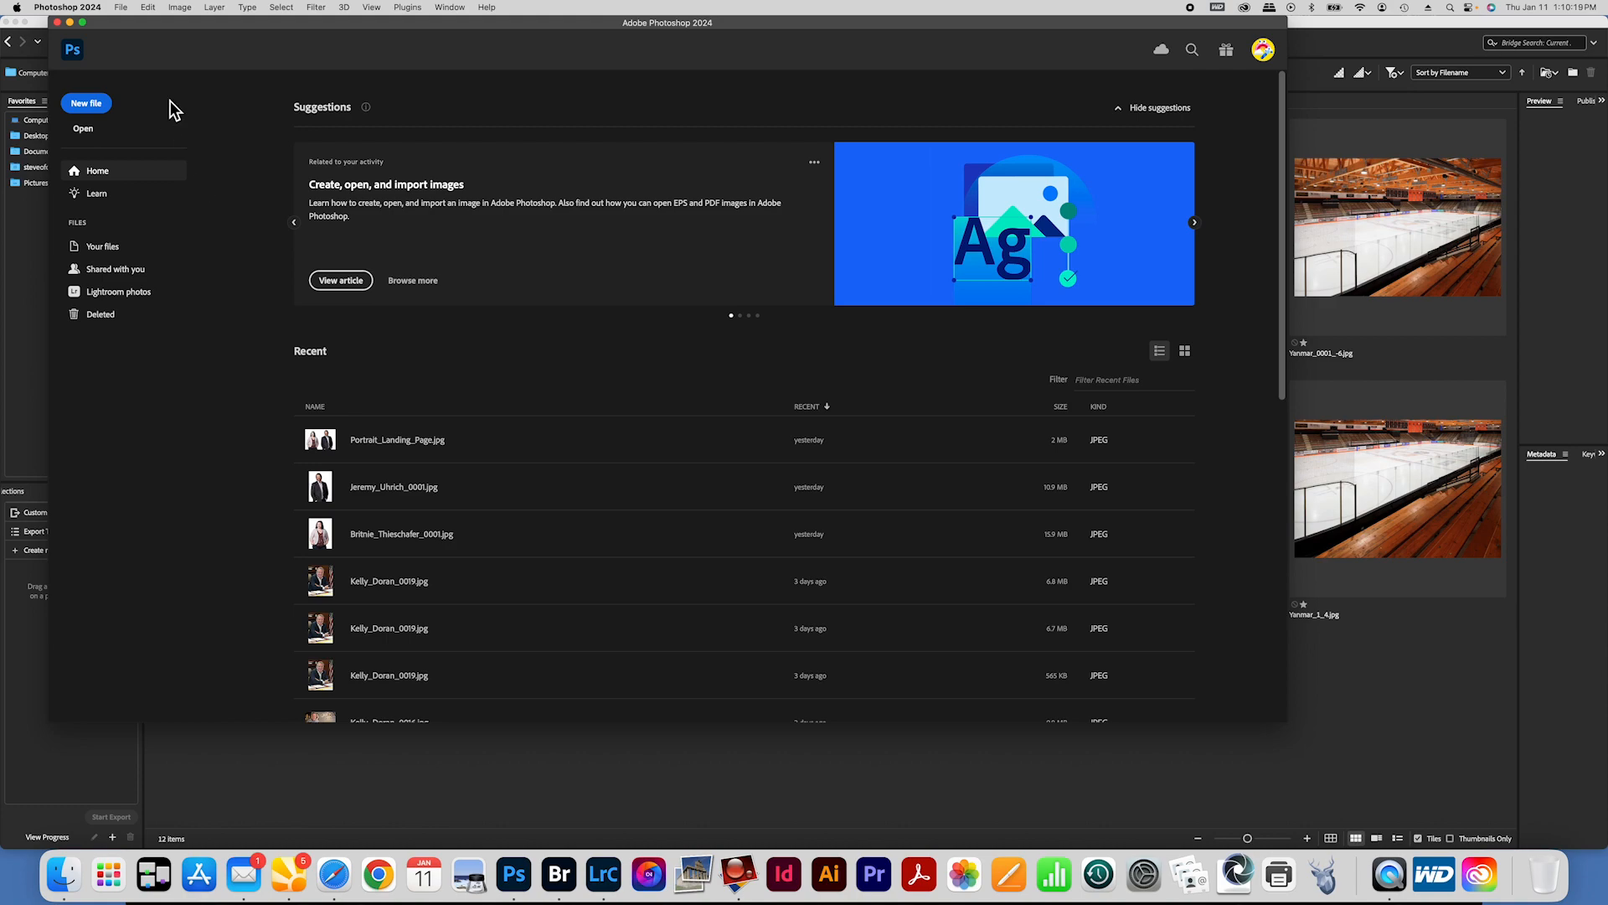
Step: Start a Photomerge in Photoshop and browse for its source files in the Working folder inside ICS010423
left_click(122, 7)
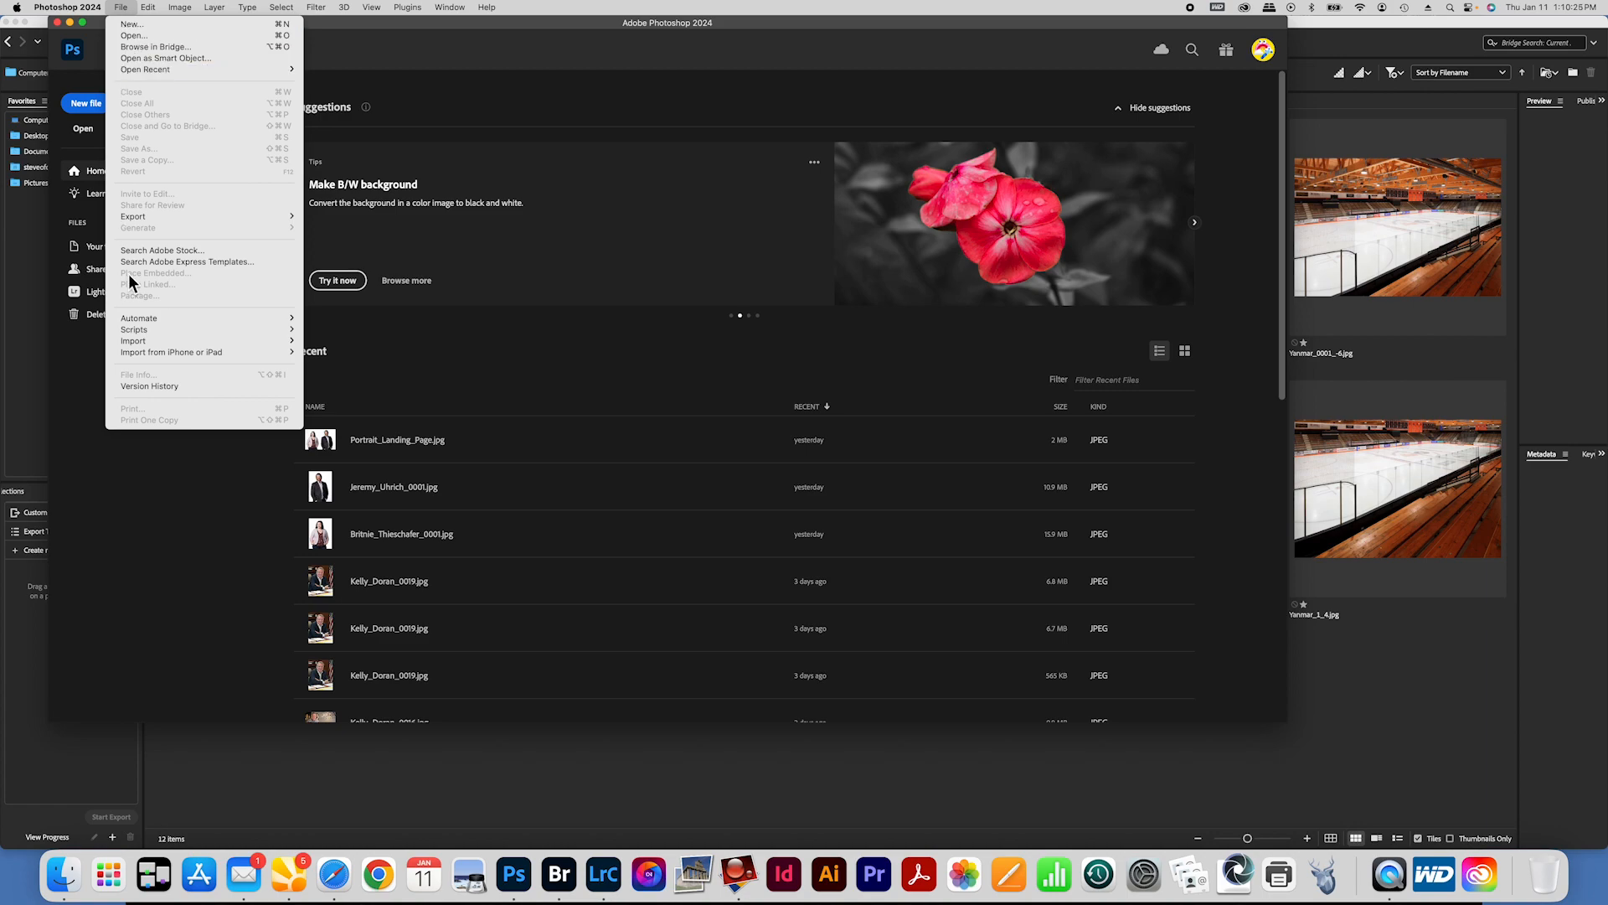
mouse_move(139, 322)
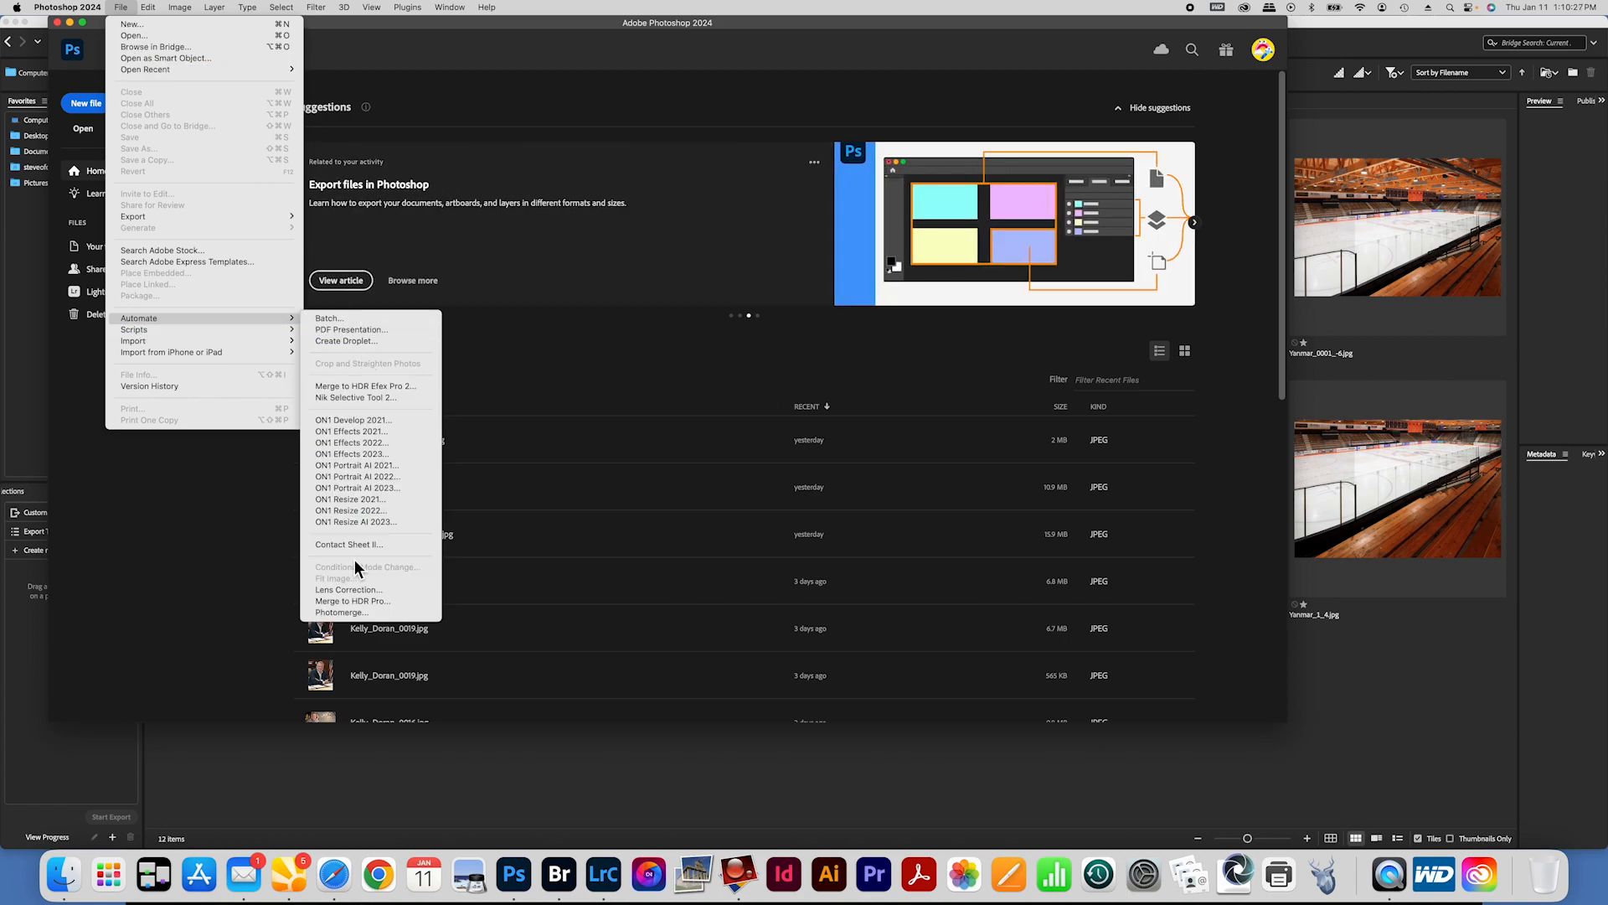
left_click(353, 618)
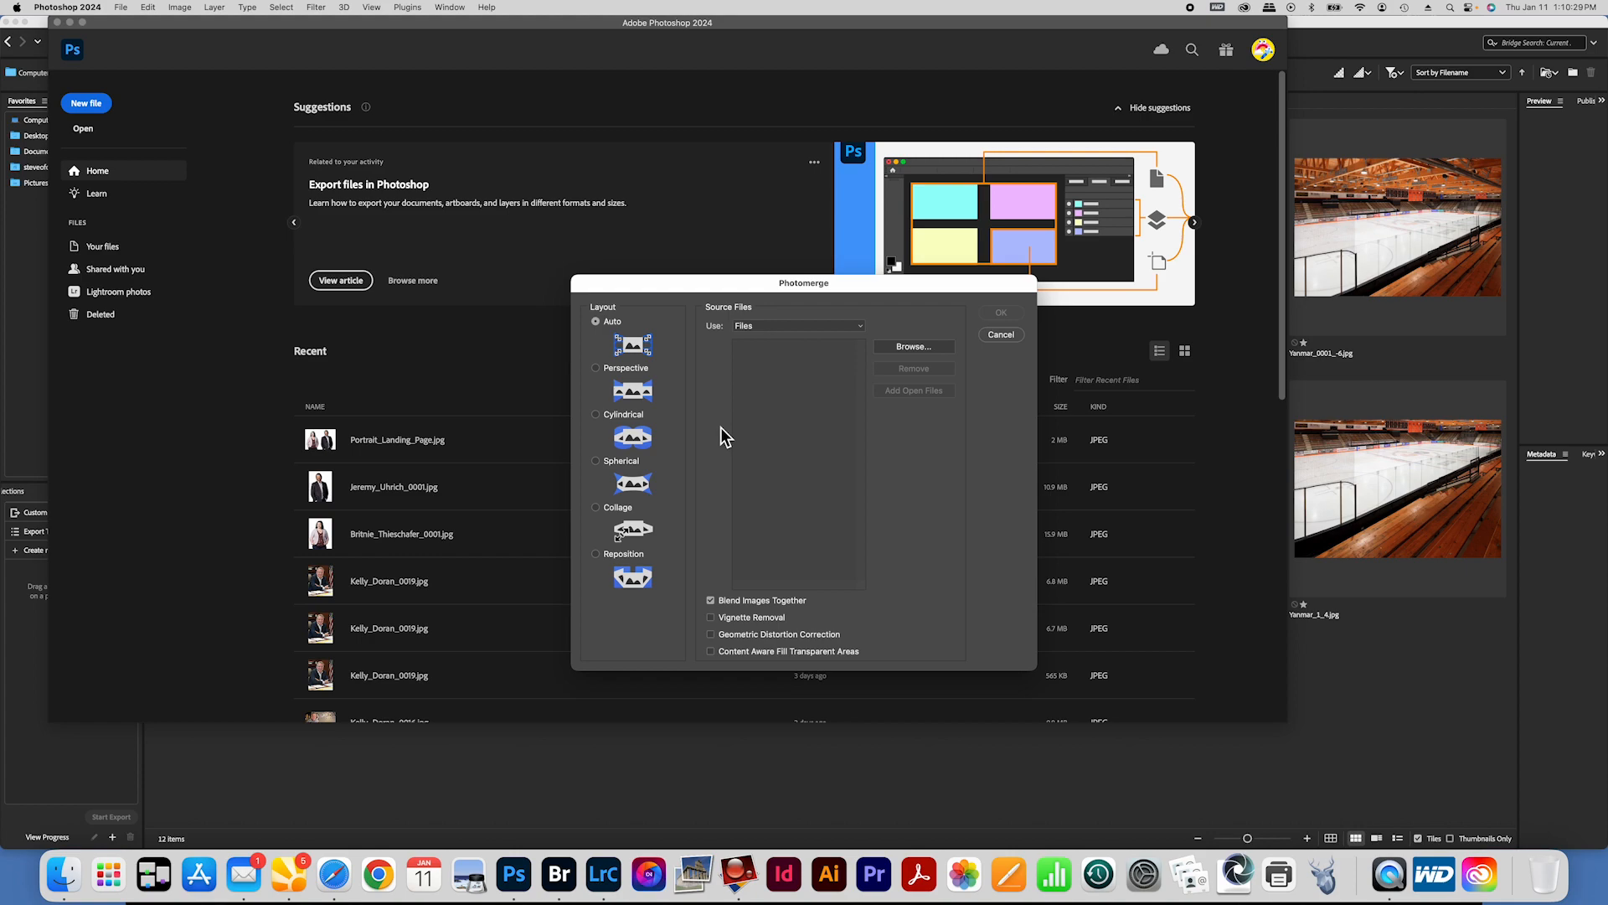
left_click(914, 347)
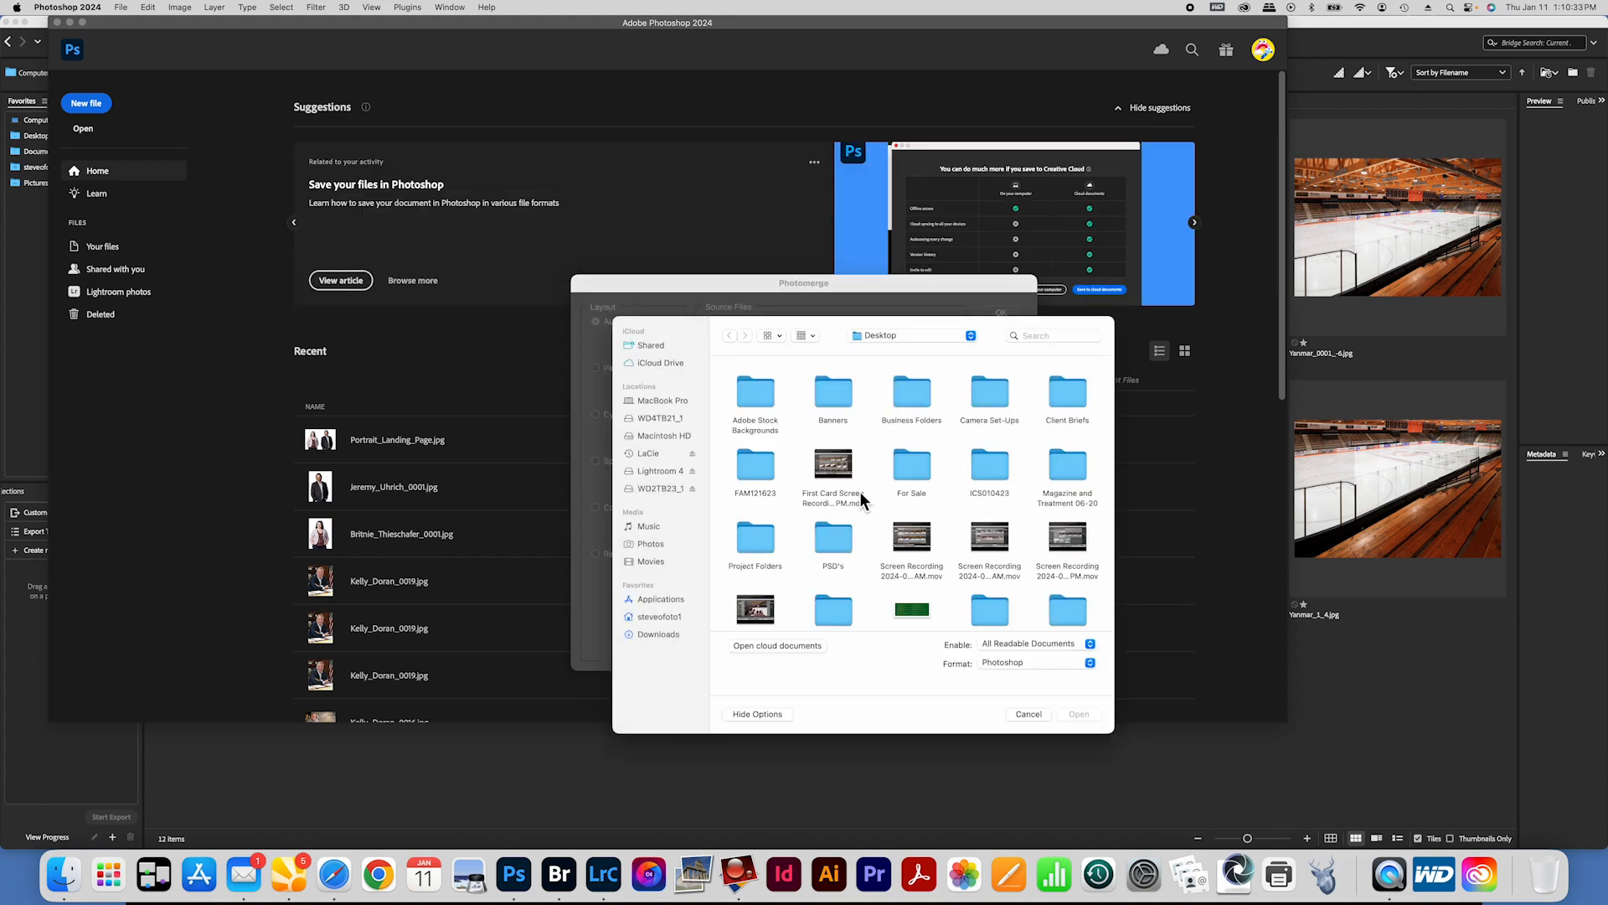
scroll(916, 543, "down", 1)
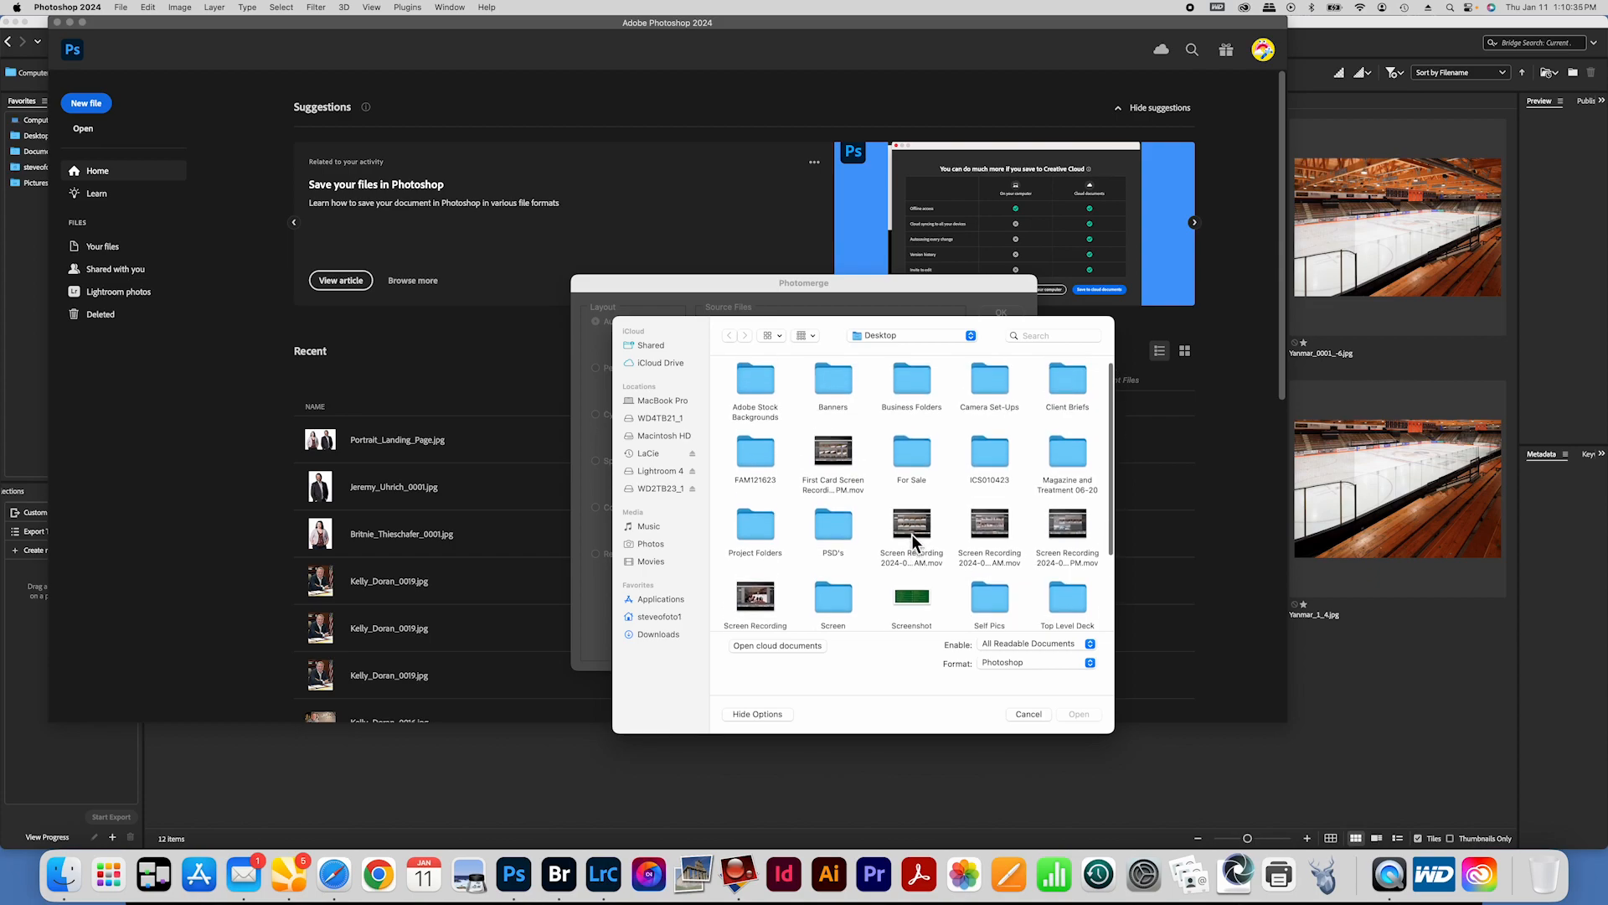
left_click(988, 456)
double_click(989, 455)
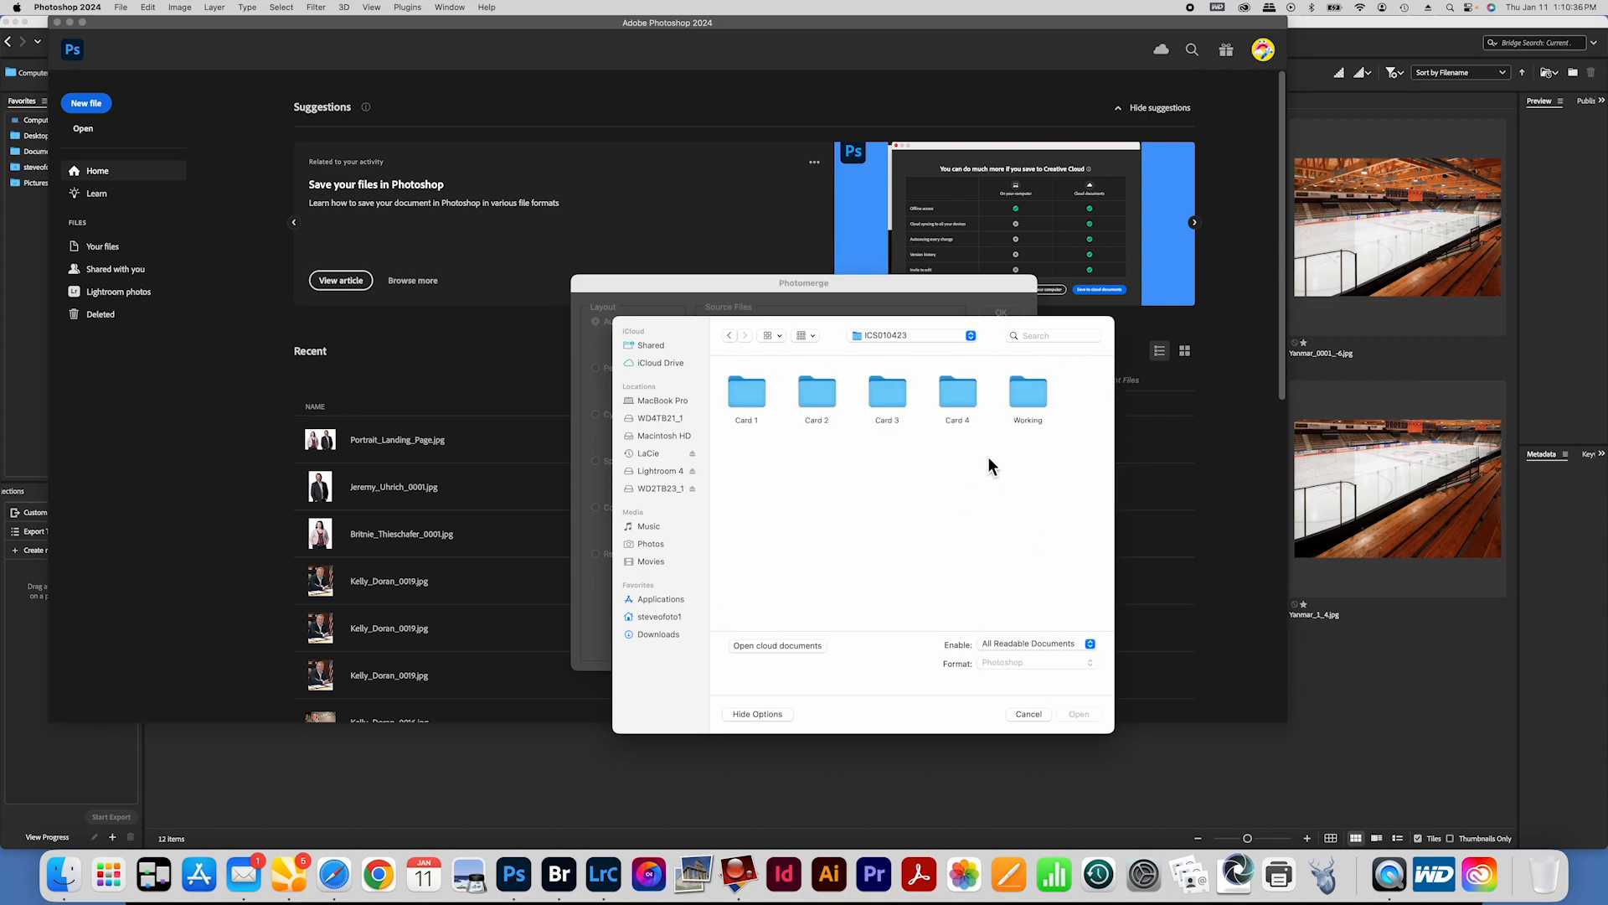
left_click(1029, 396)
double_click(1030, 396)
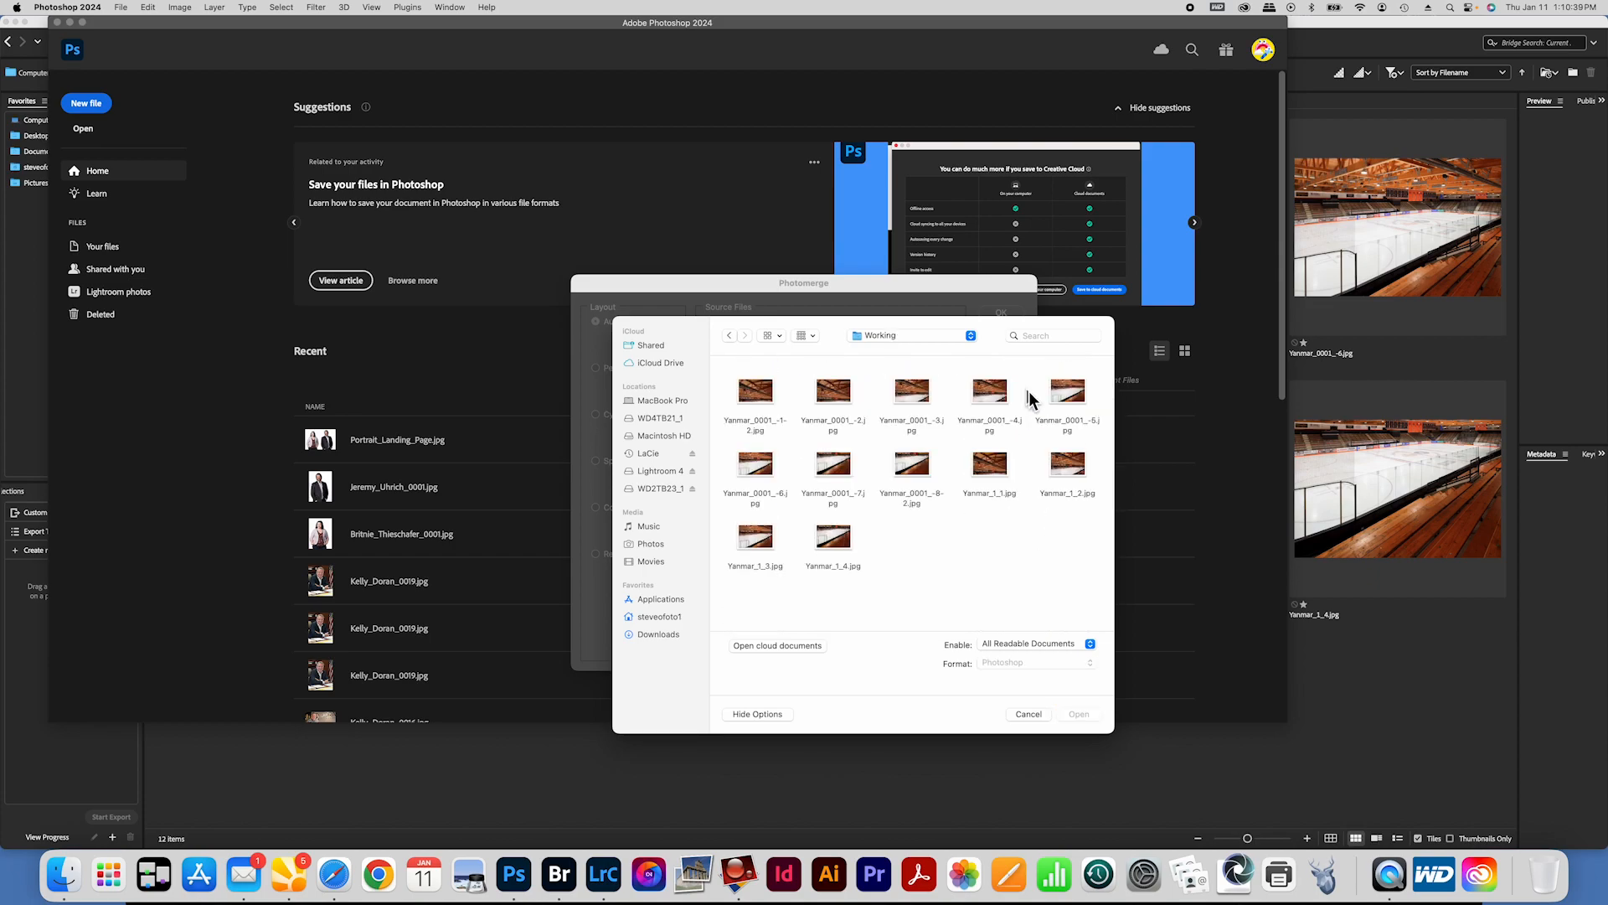
Step: Add Yanmar_1_1.jpg through Yanmar_1_4.jpg as the Photomerge source files and run the merge with Auto layout and Blend Images Together
left_click(992, 469)
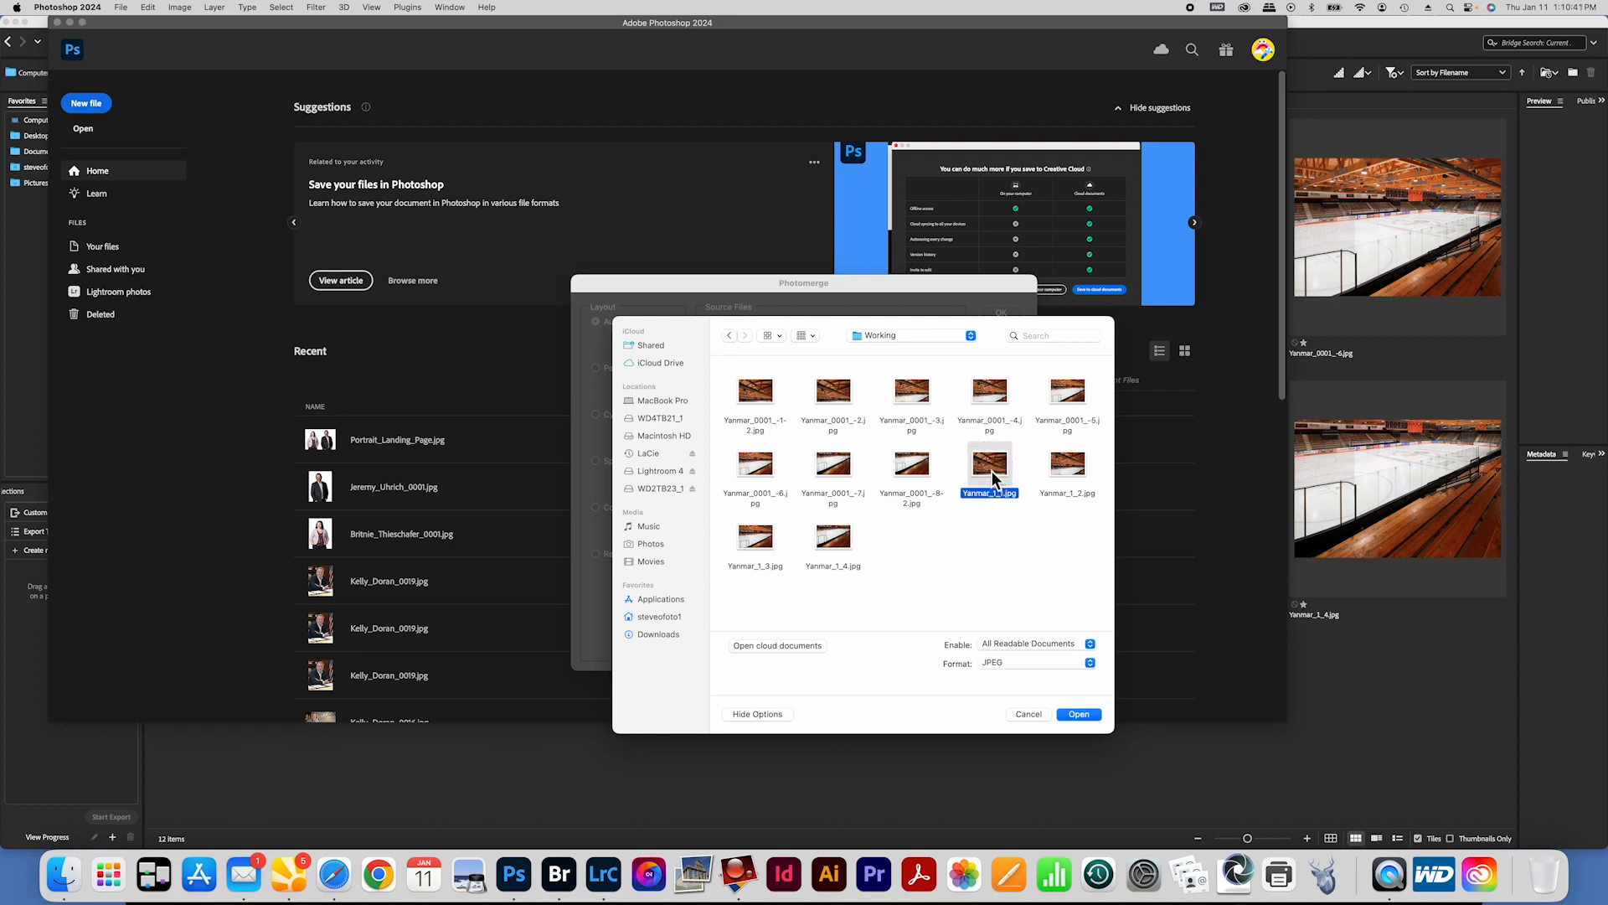
left_click(1076, 474, "shift")
left_click(757, 546, "shift")
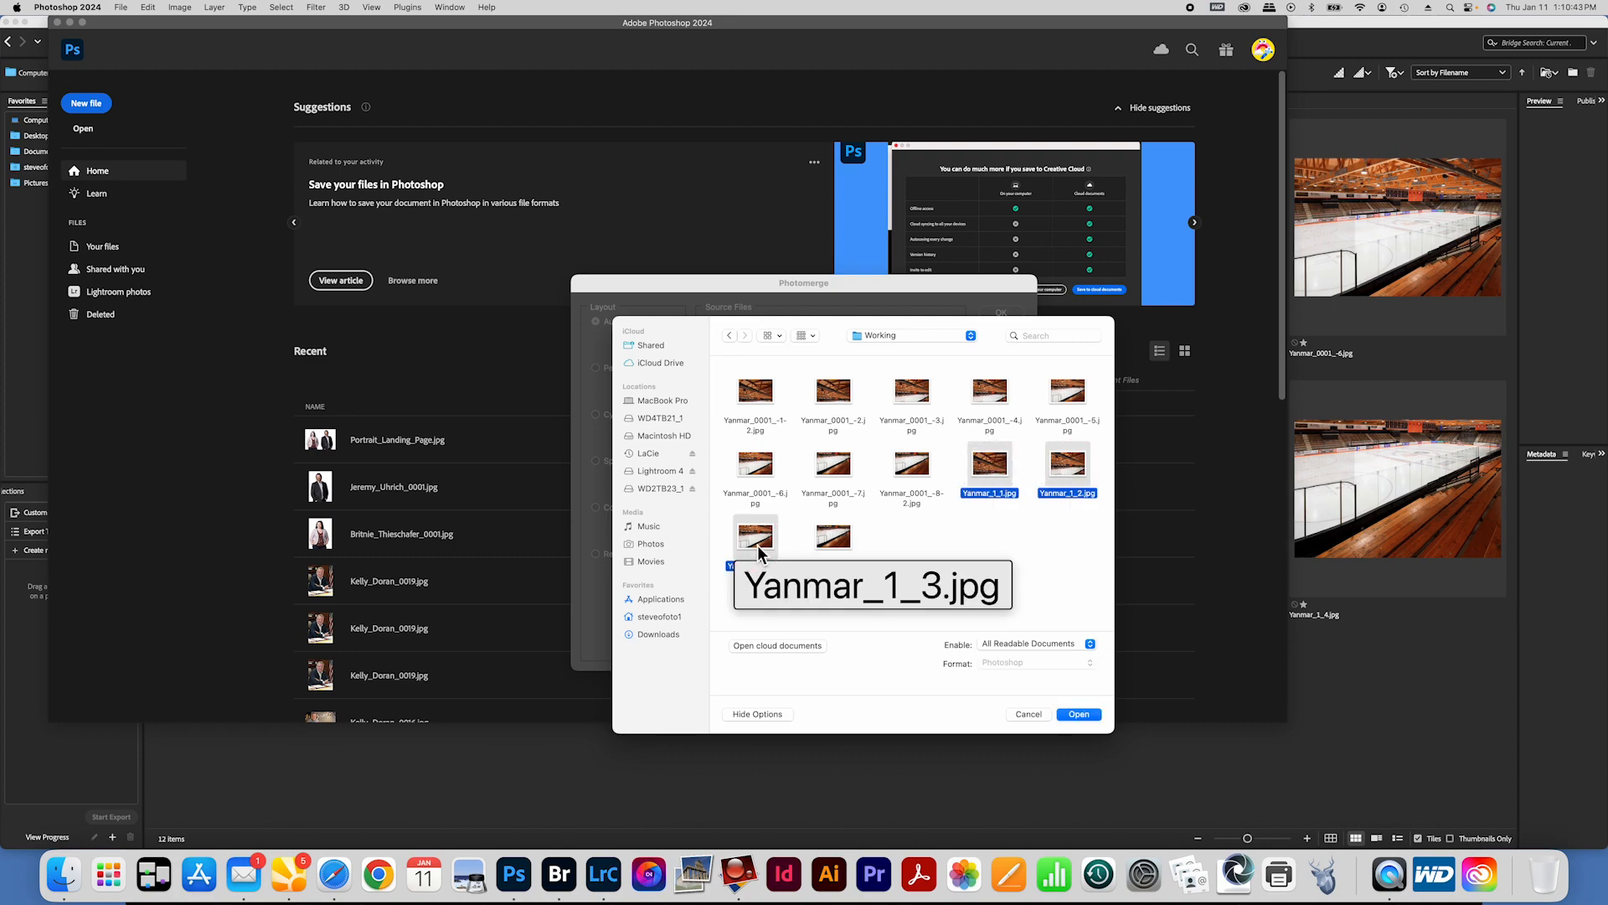
left_click(841, 542, "shift")
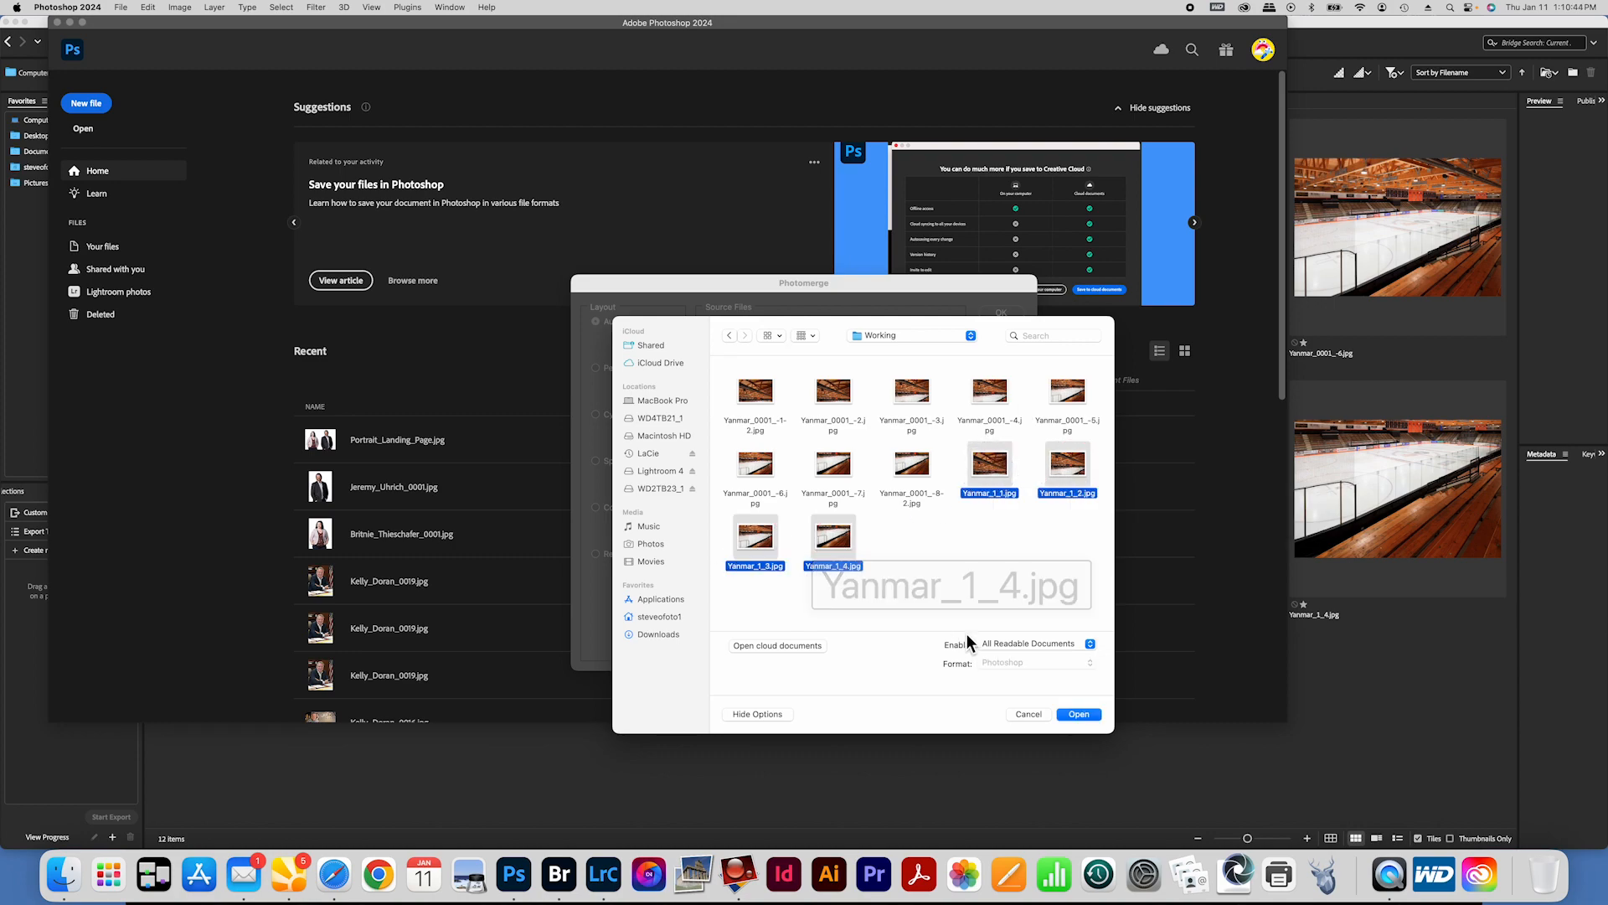
left_click(1078, 714)
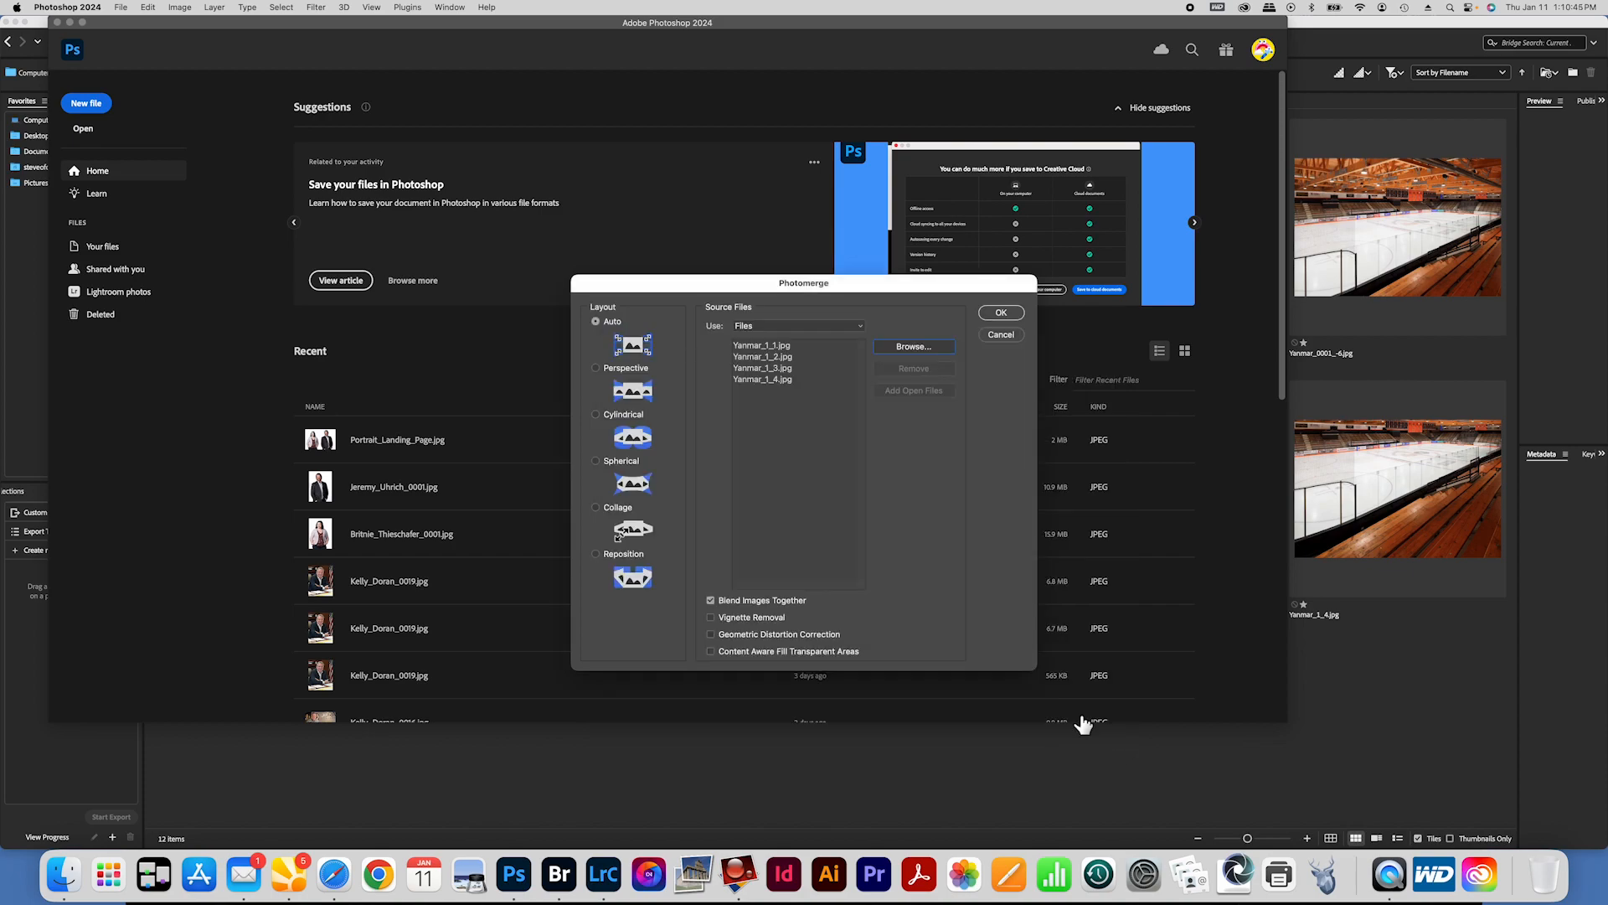
left_click(1001, 313)
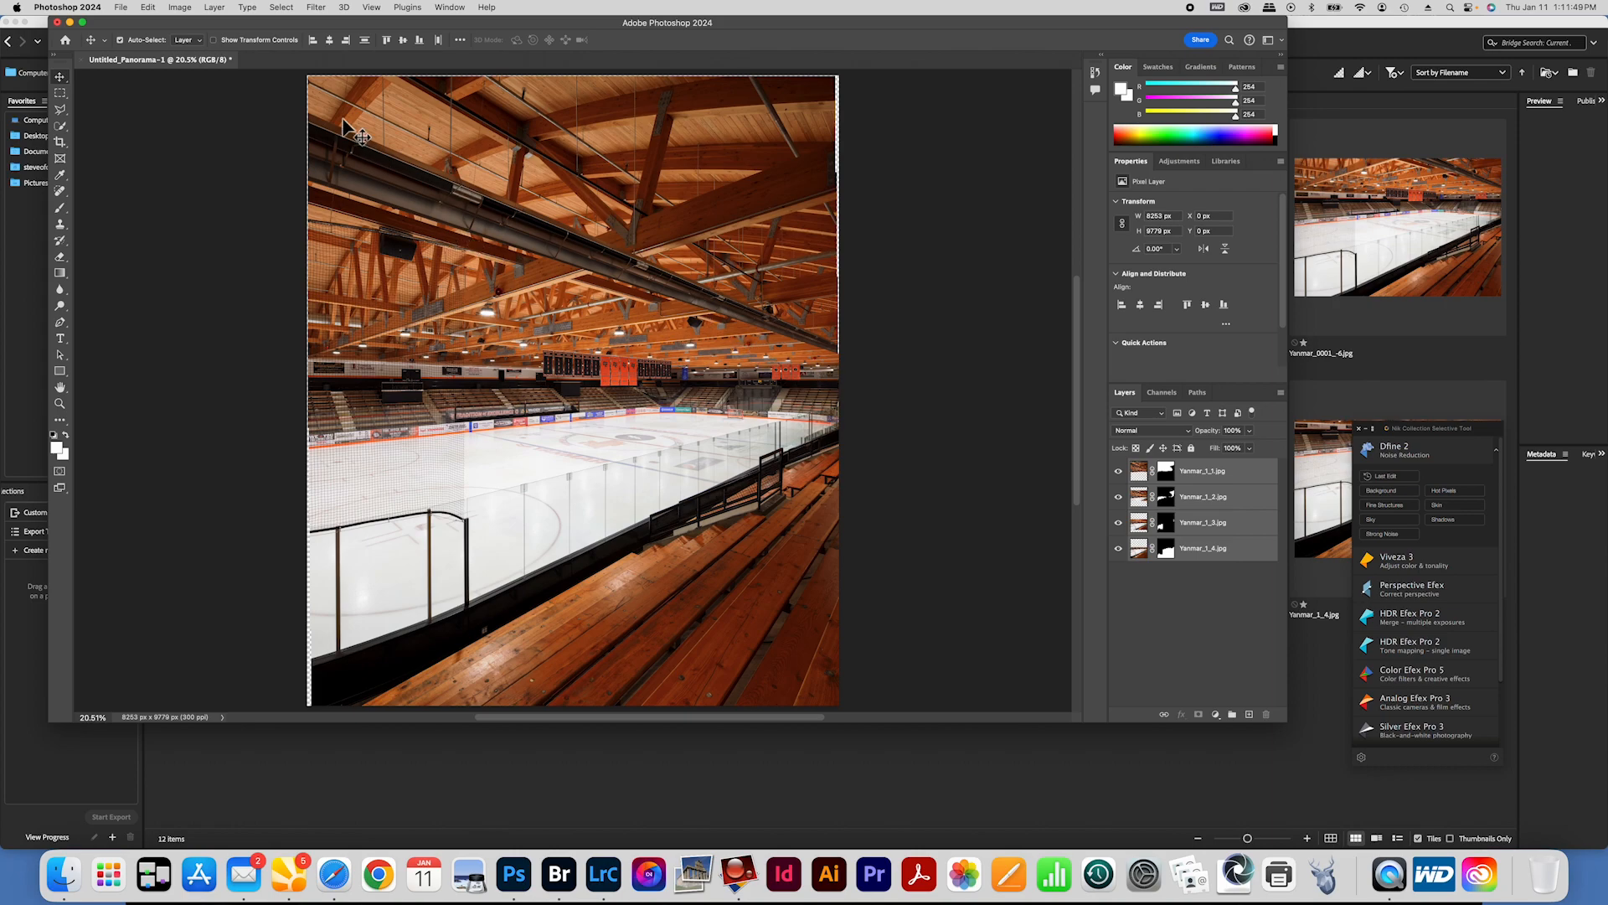
Step: Start a crop on the merged panorama constrained to the 4:5 (8:10) aspect ratio
key("c")
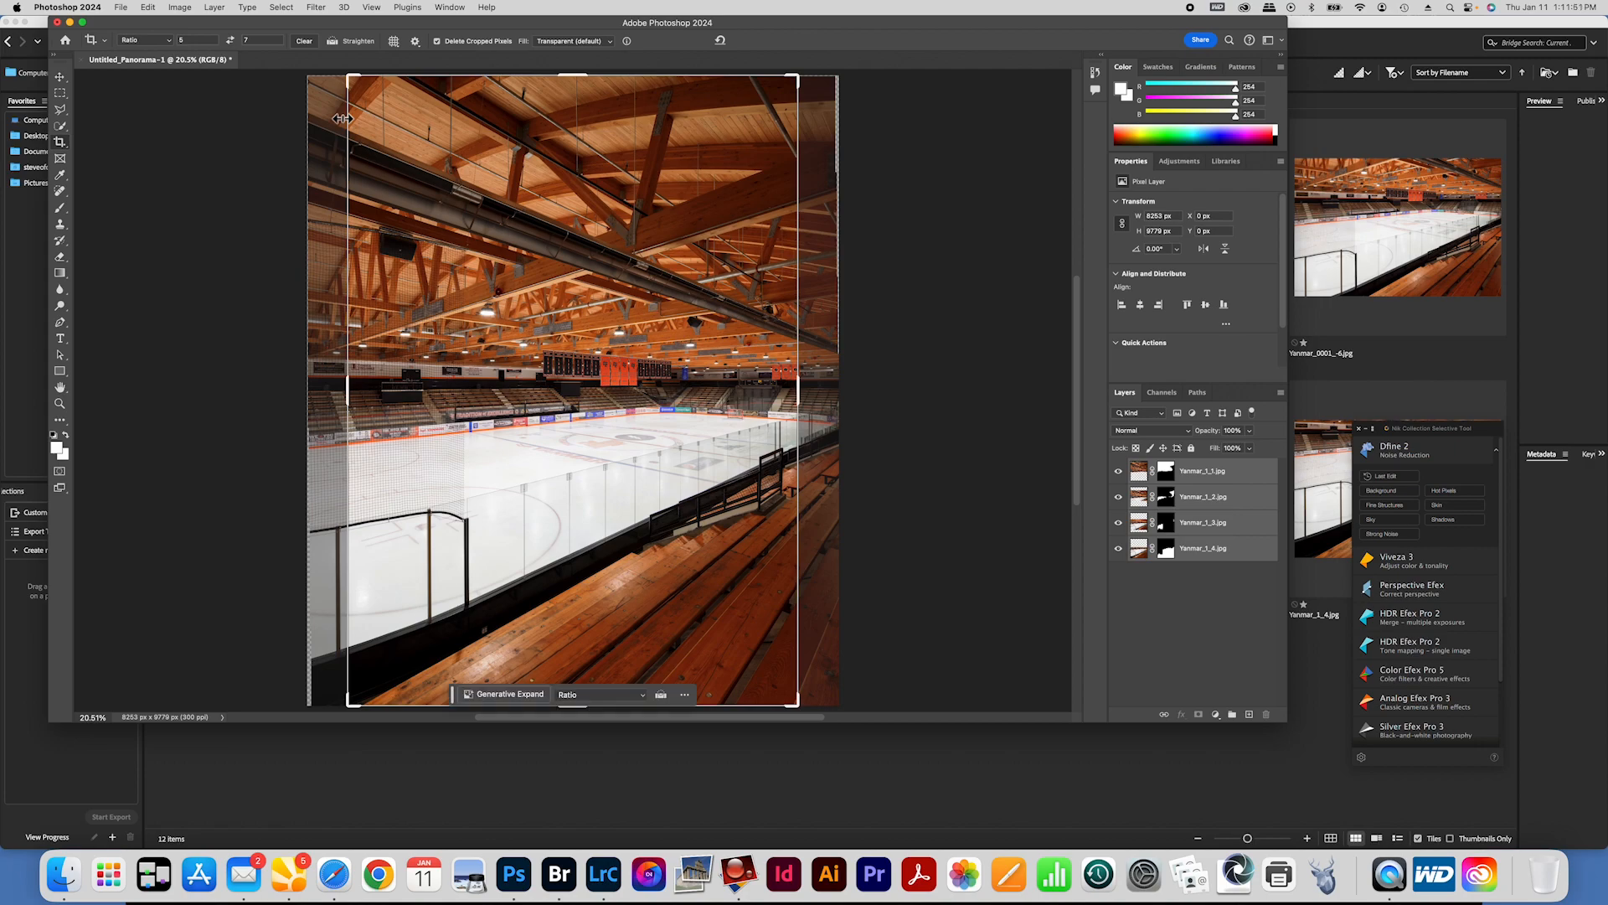
left_click(170, 42)
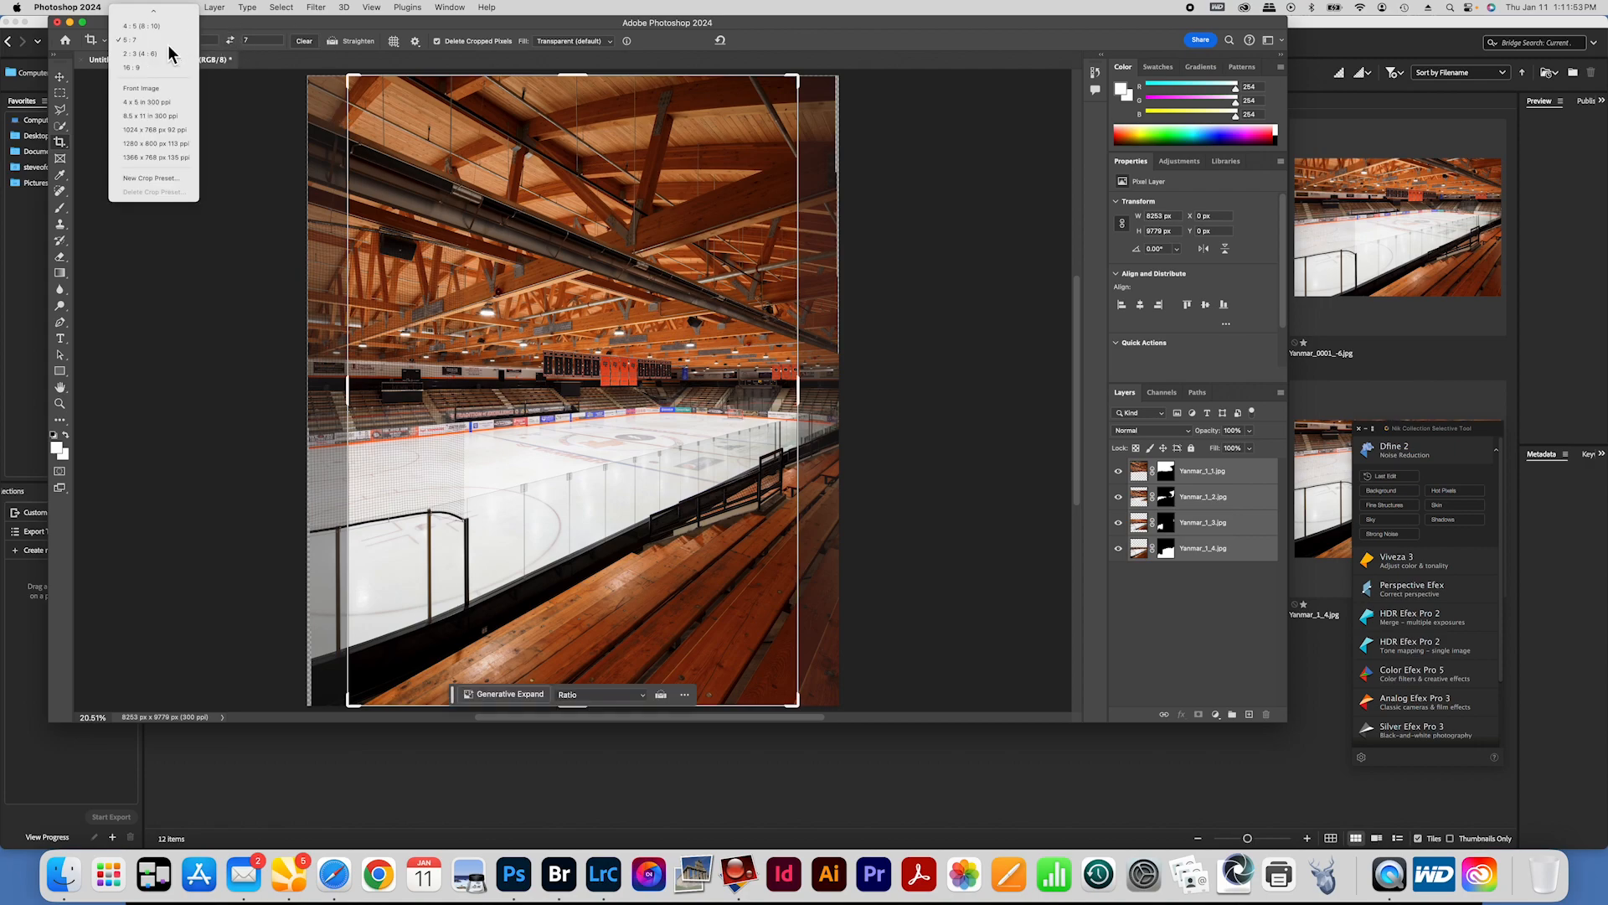
scroll(170, 46, "up", 3)
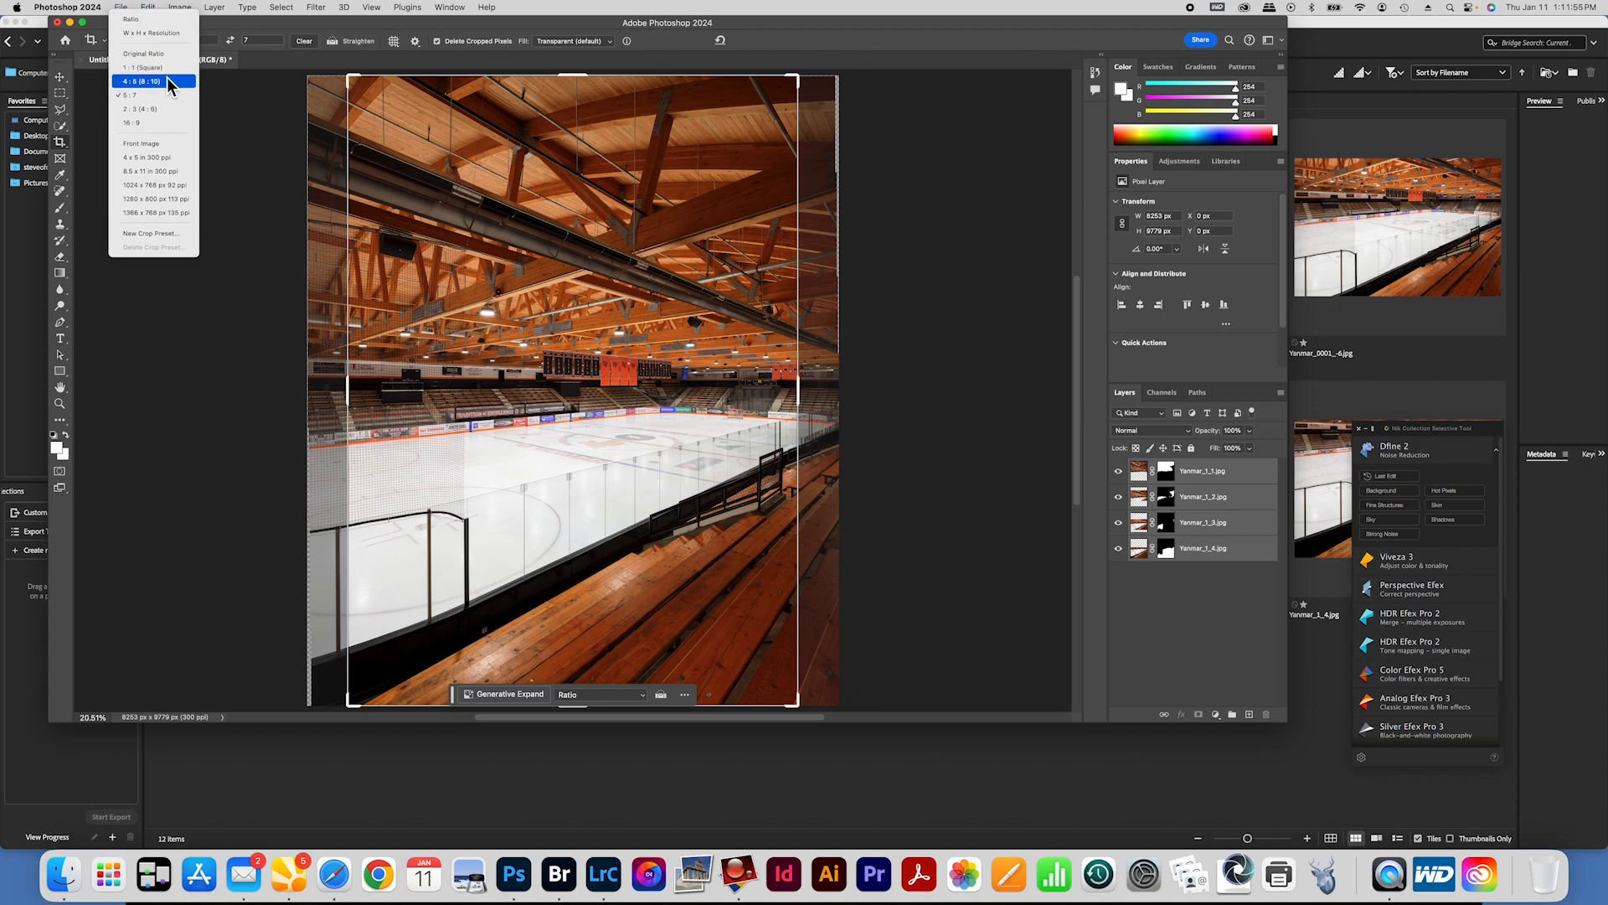
left_click(168, 81)
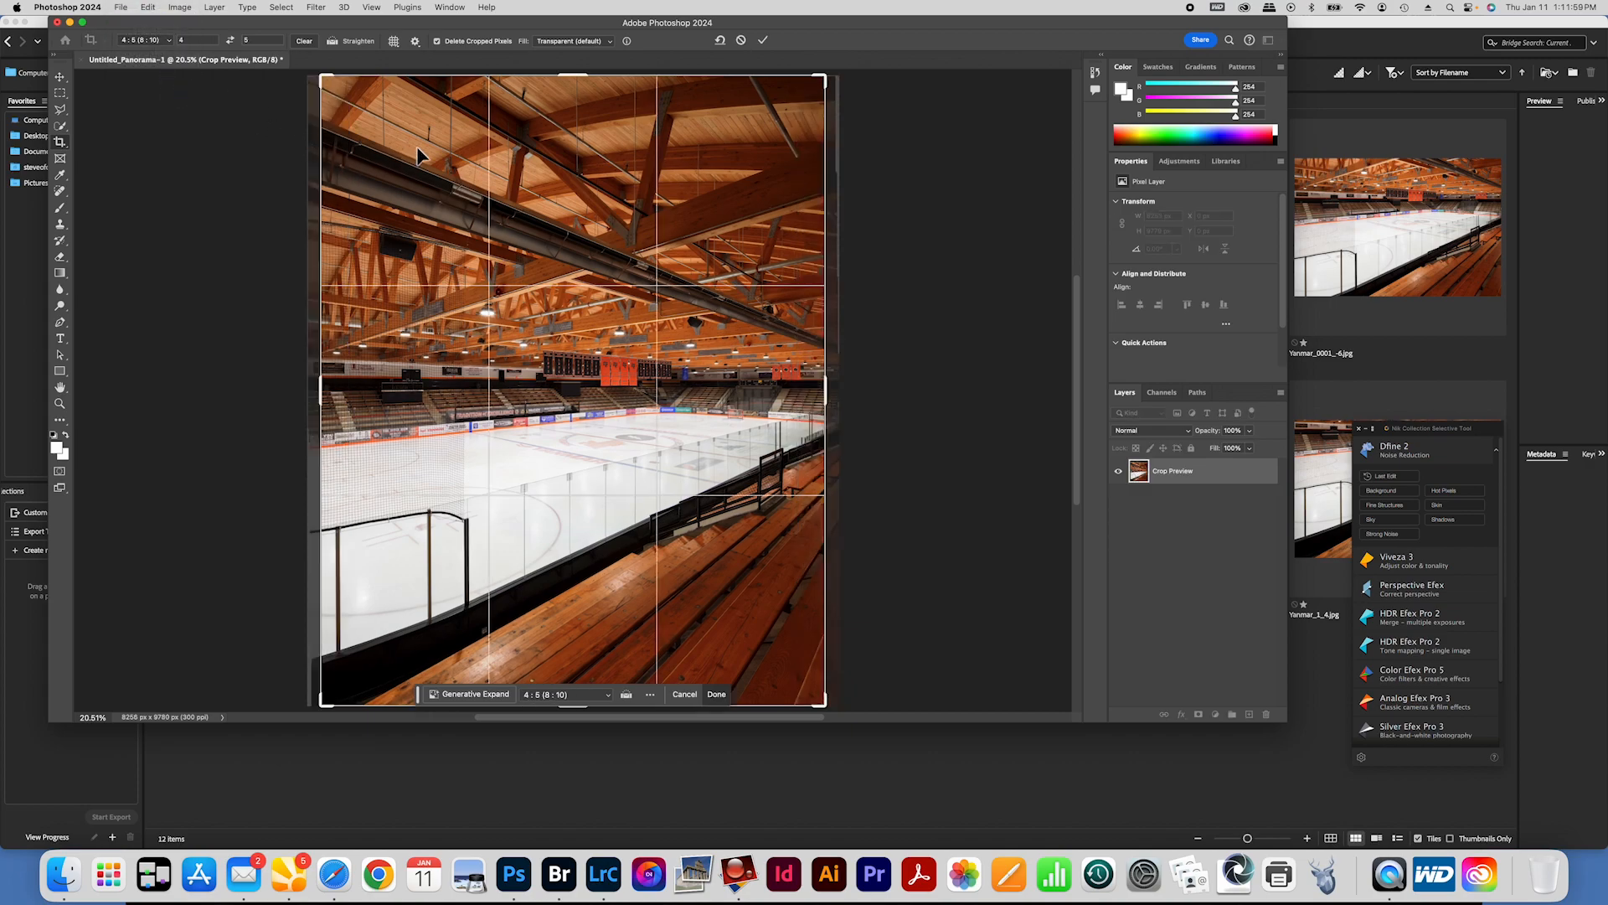
Step: Try a 1:1 (Square) crop framed higher on the panorama, and return to the 4:5 (8:10) ratio
left_click(170, 42)
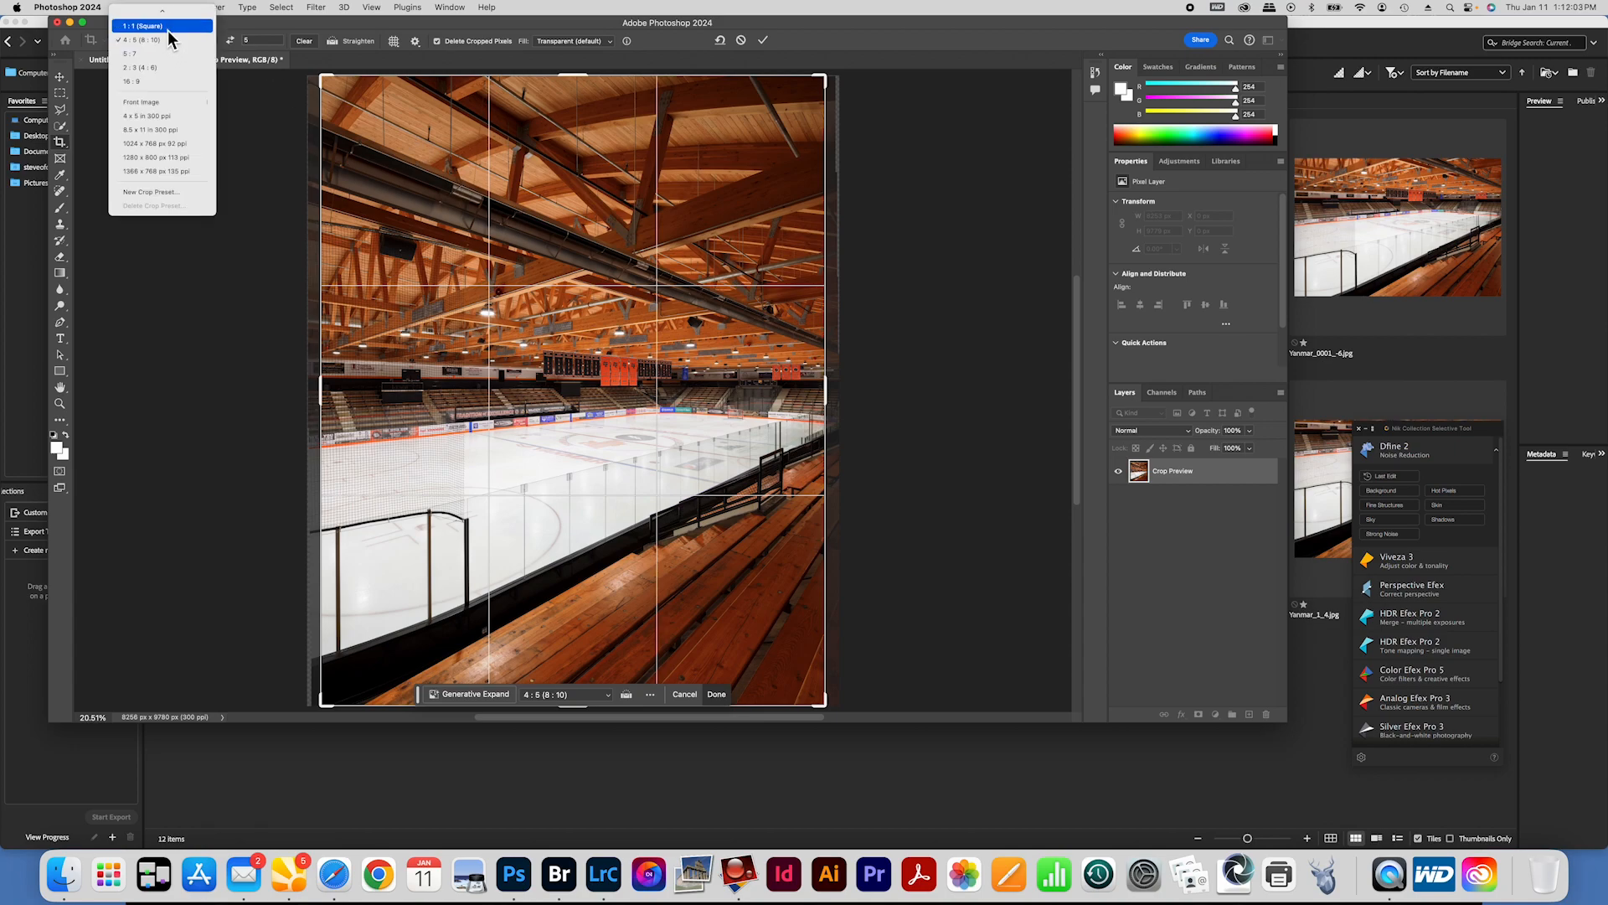
left_click(165, 27)
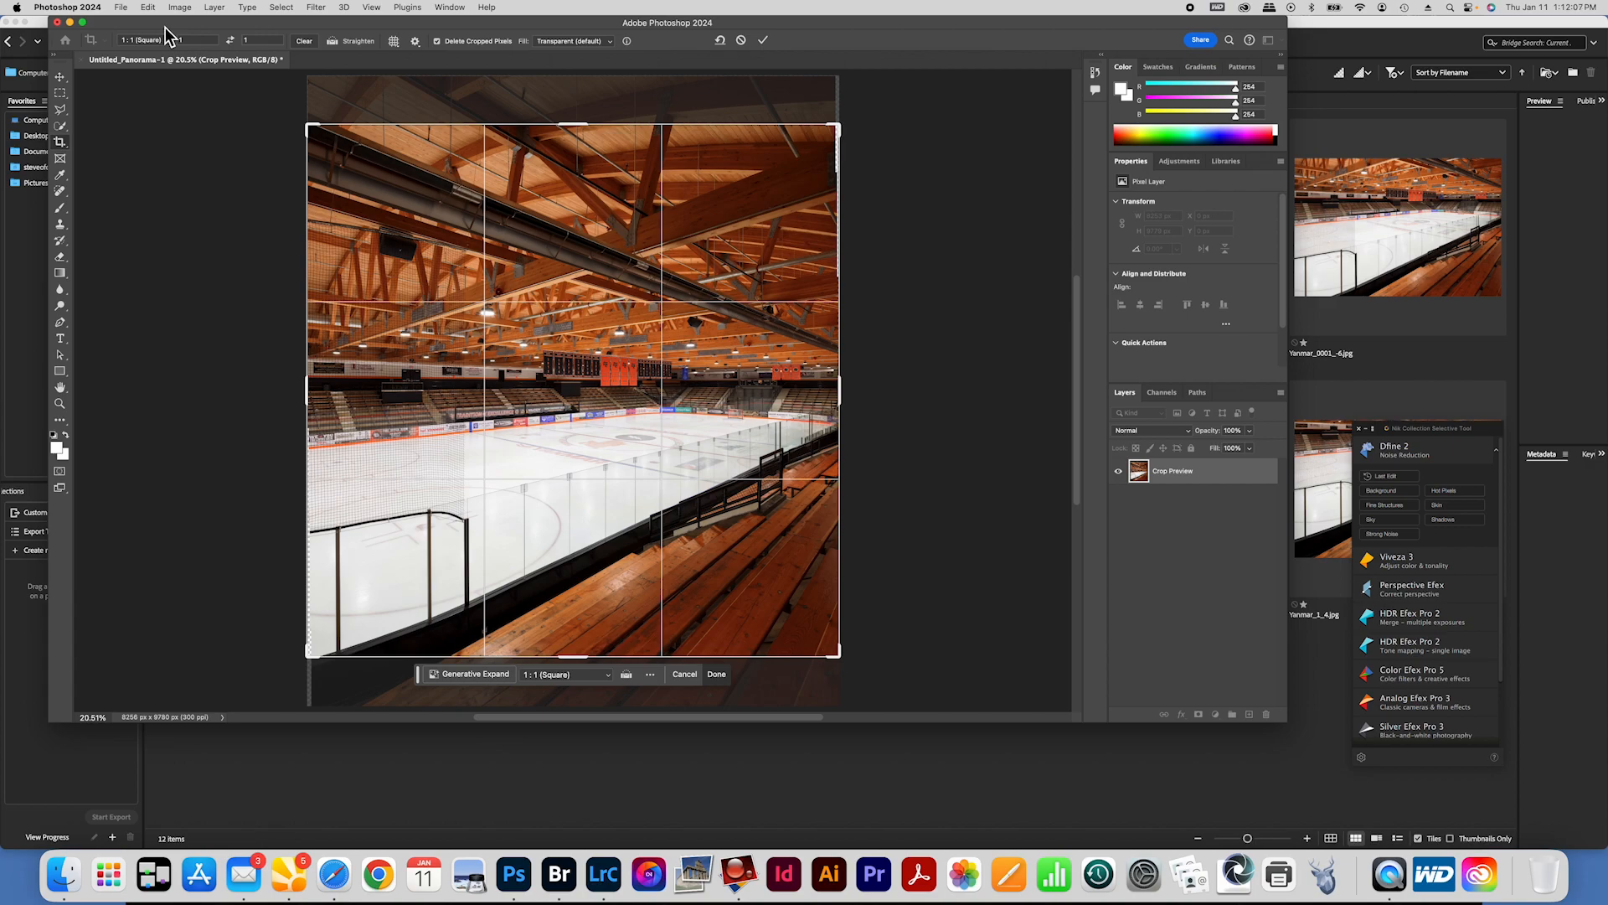
left_click(368, 180)
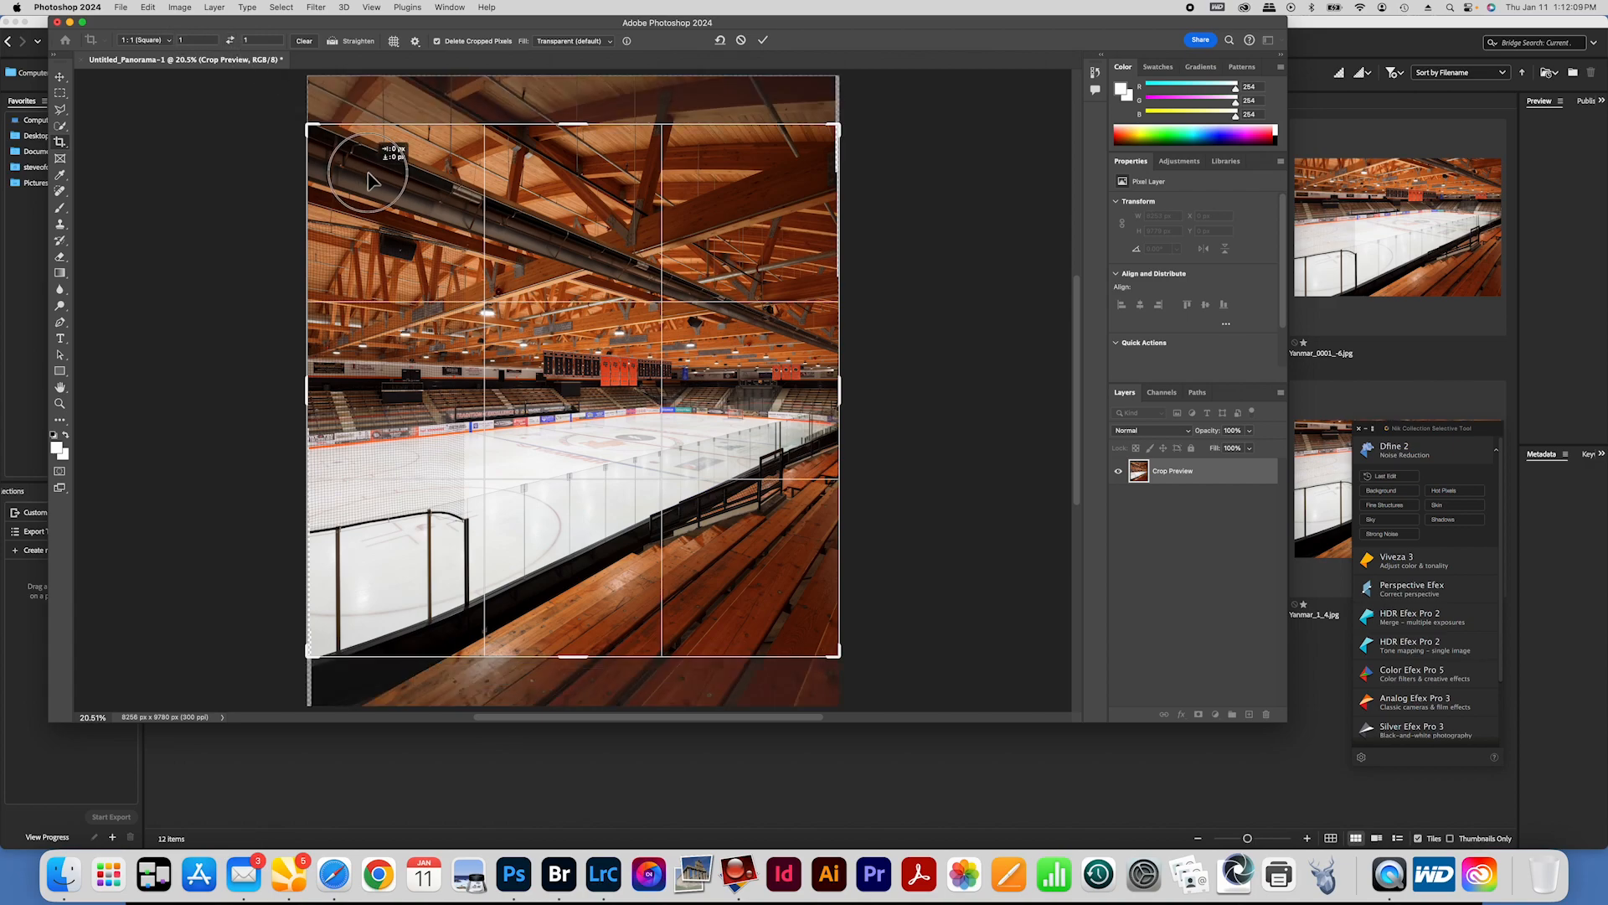
left_click_drag(369, 176, 373, 222)
left_click(169, 40)
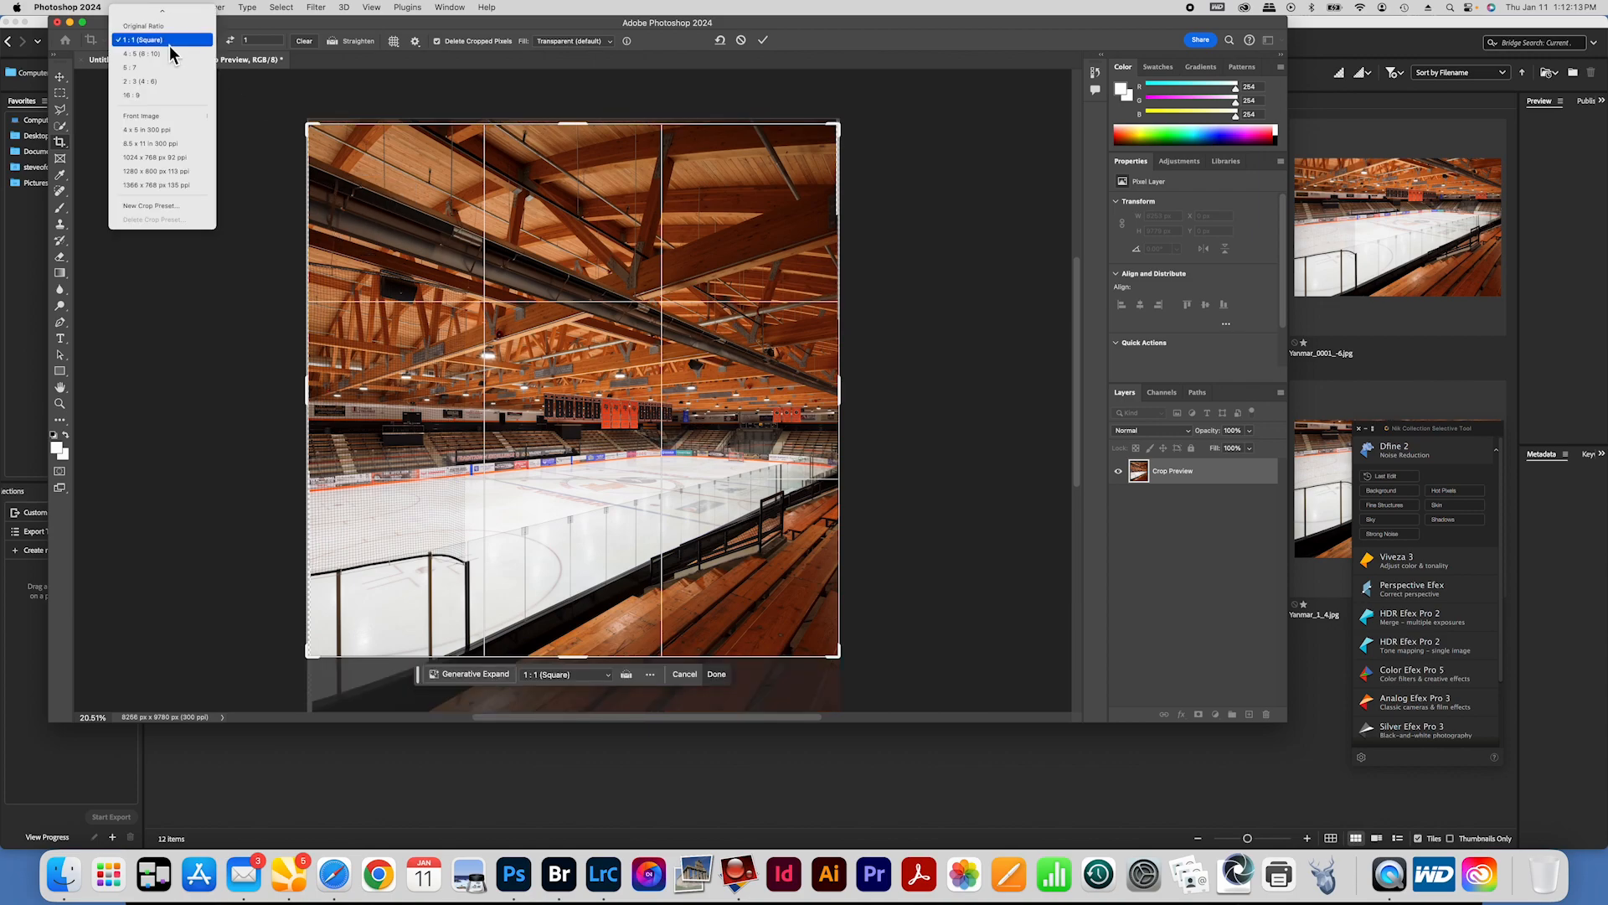
left_click(164, 57)
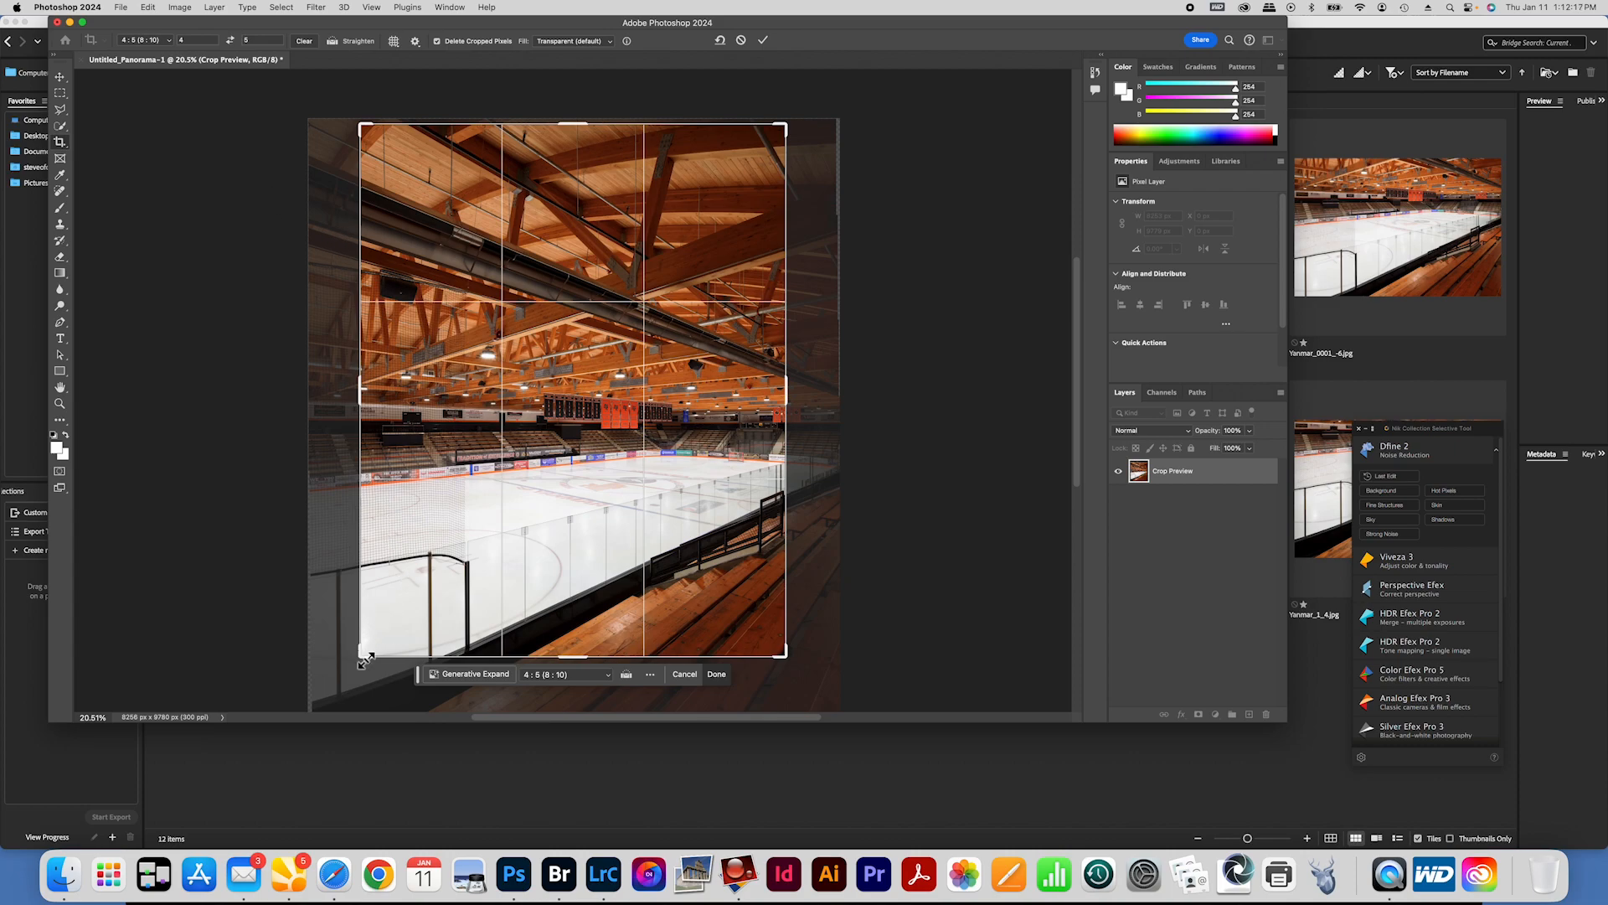
Step: Enlarge the 4:5 crop to about 7746 x 9683 px without the ragged edges, apply it, and merge the four layers into one
left_click_drag(365, 653, 348, 685)
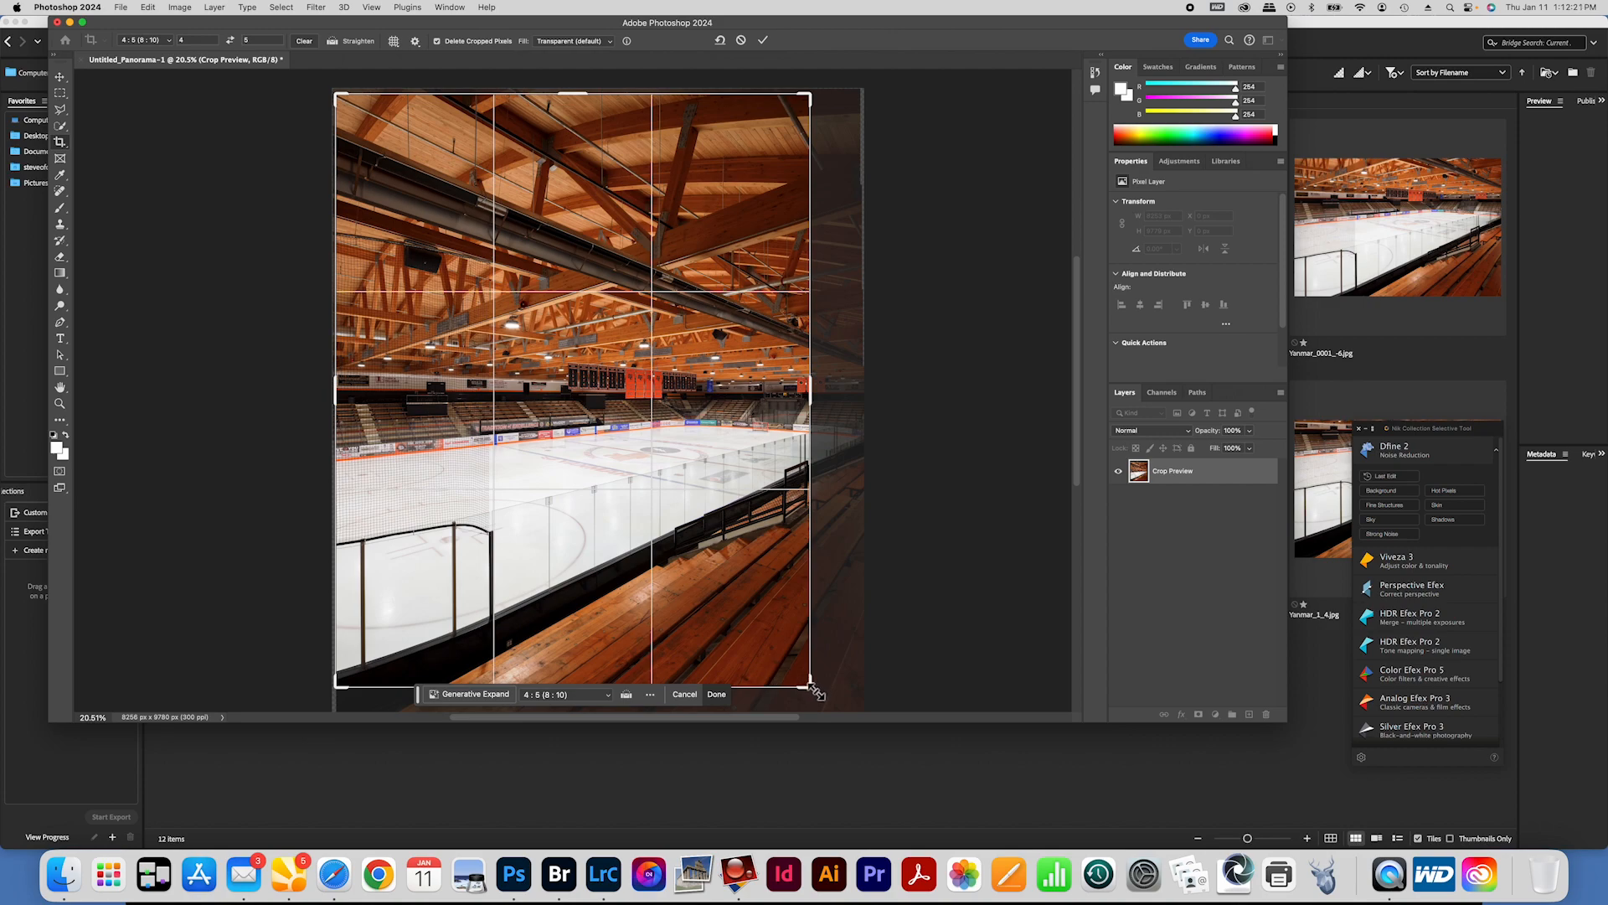
left_click_drag(811, 685, 840, 695)
left_click_drag(734, 605, 723, 603)
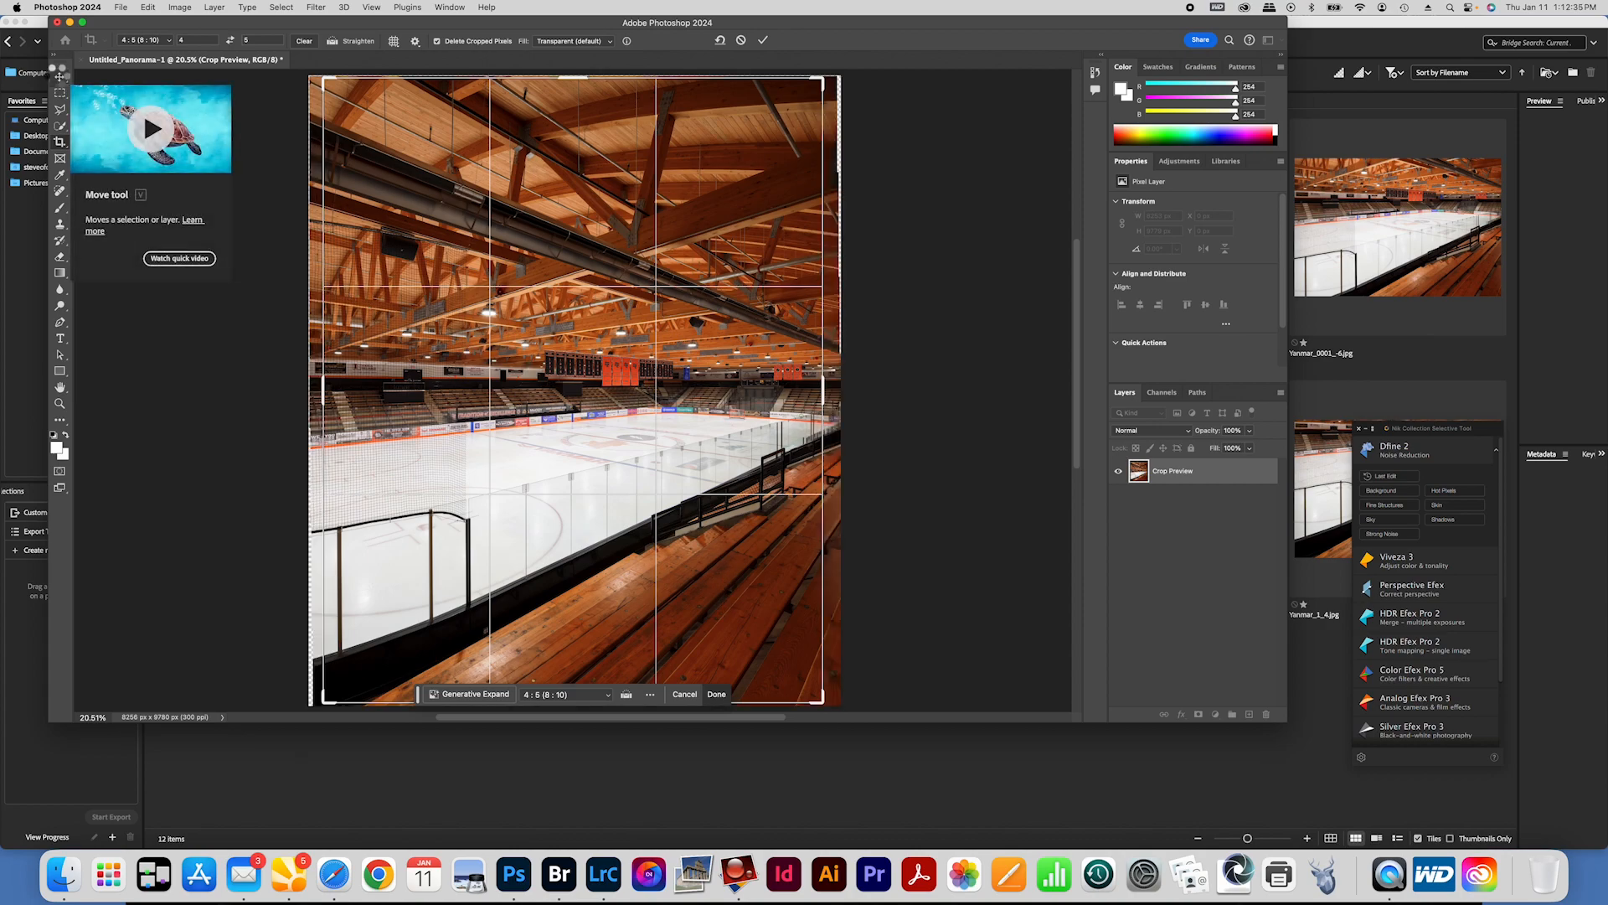
left_click(58, 81)
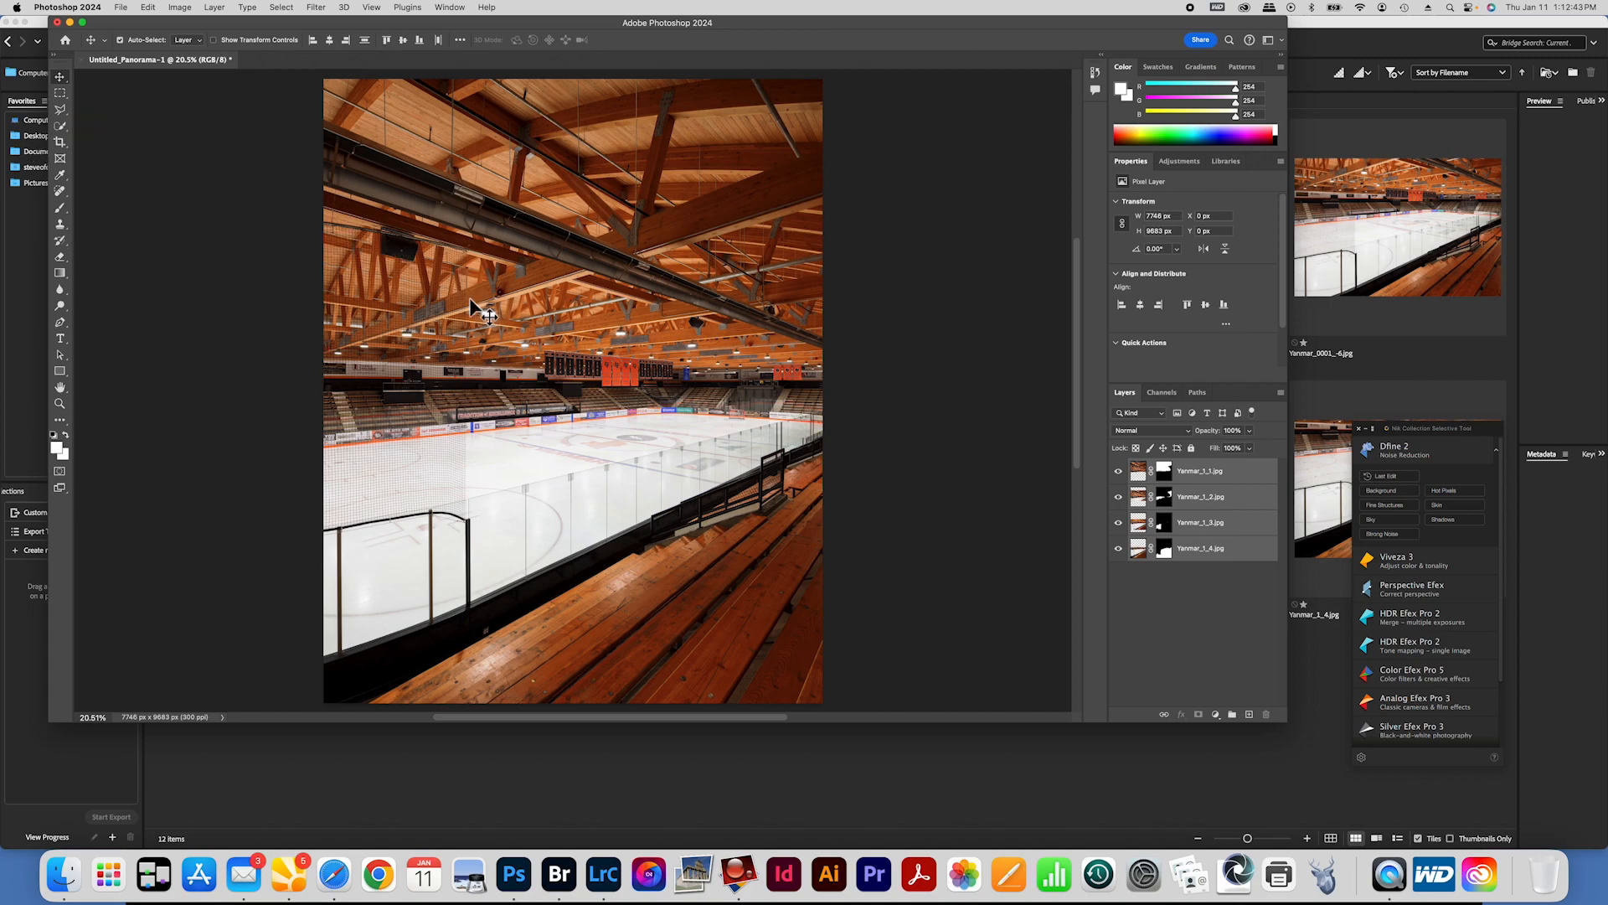
key("super+e")
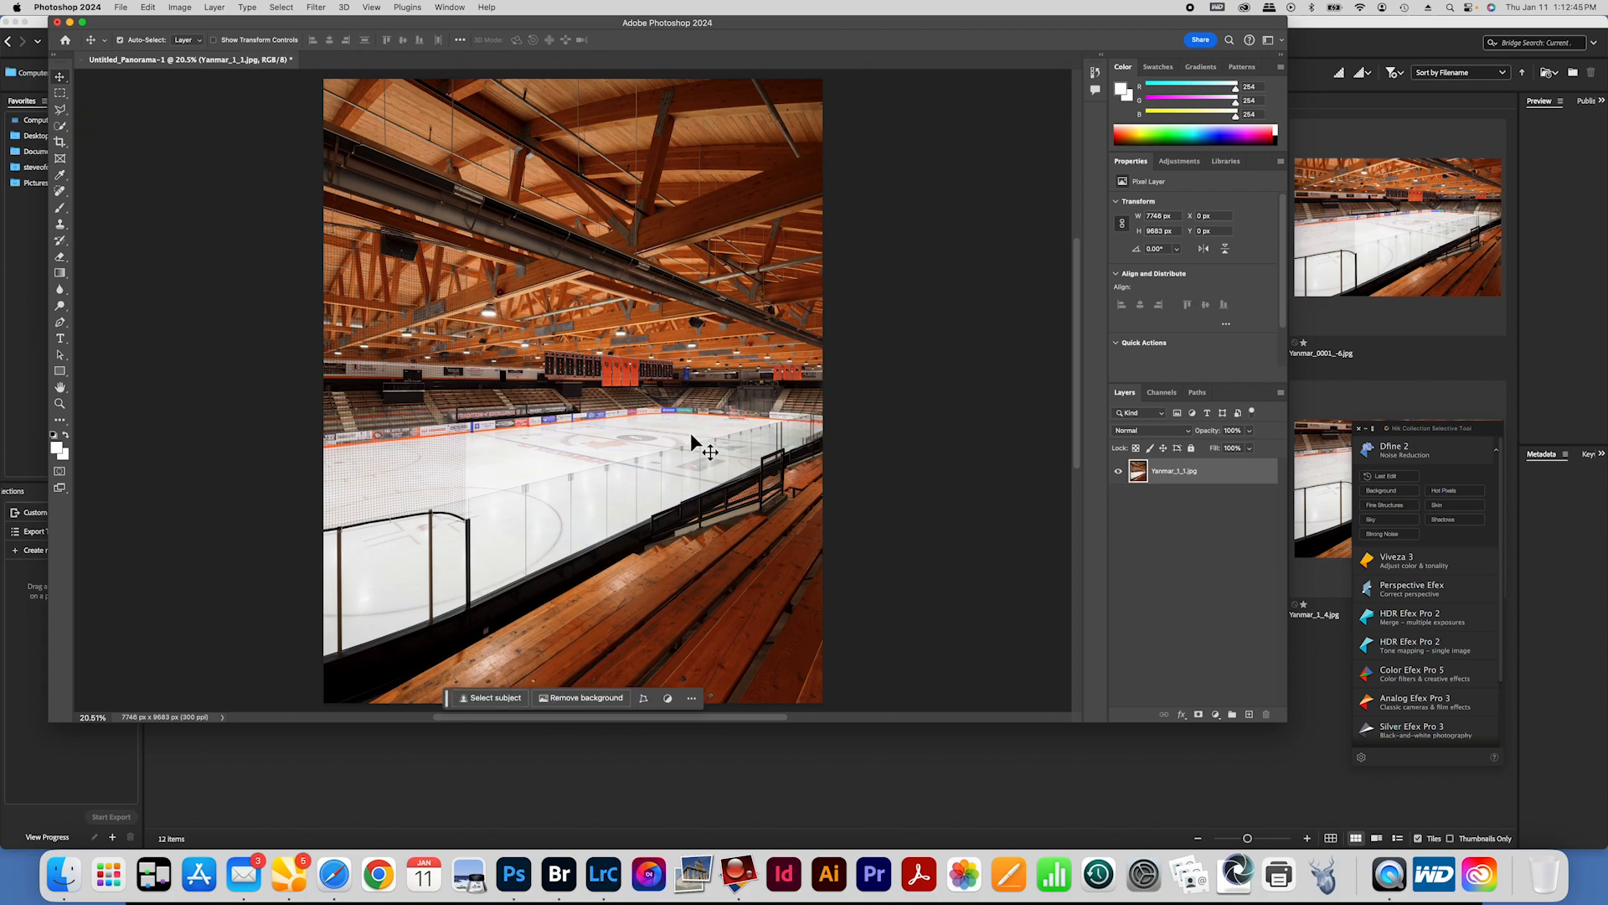
Step: Examine the detail of the hanging banners, scoreboard end, ice and glass panels in the merged image at 100%
key("z")
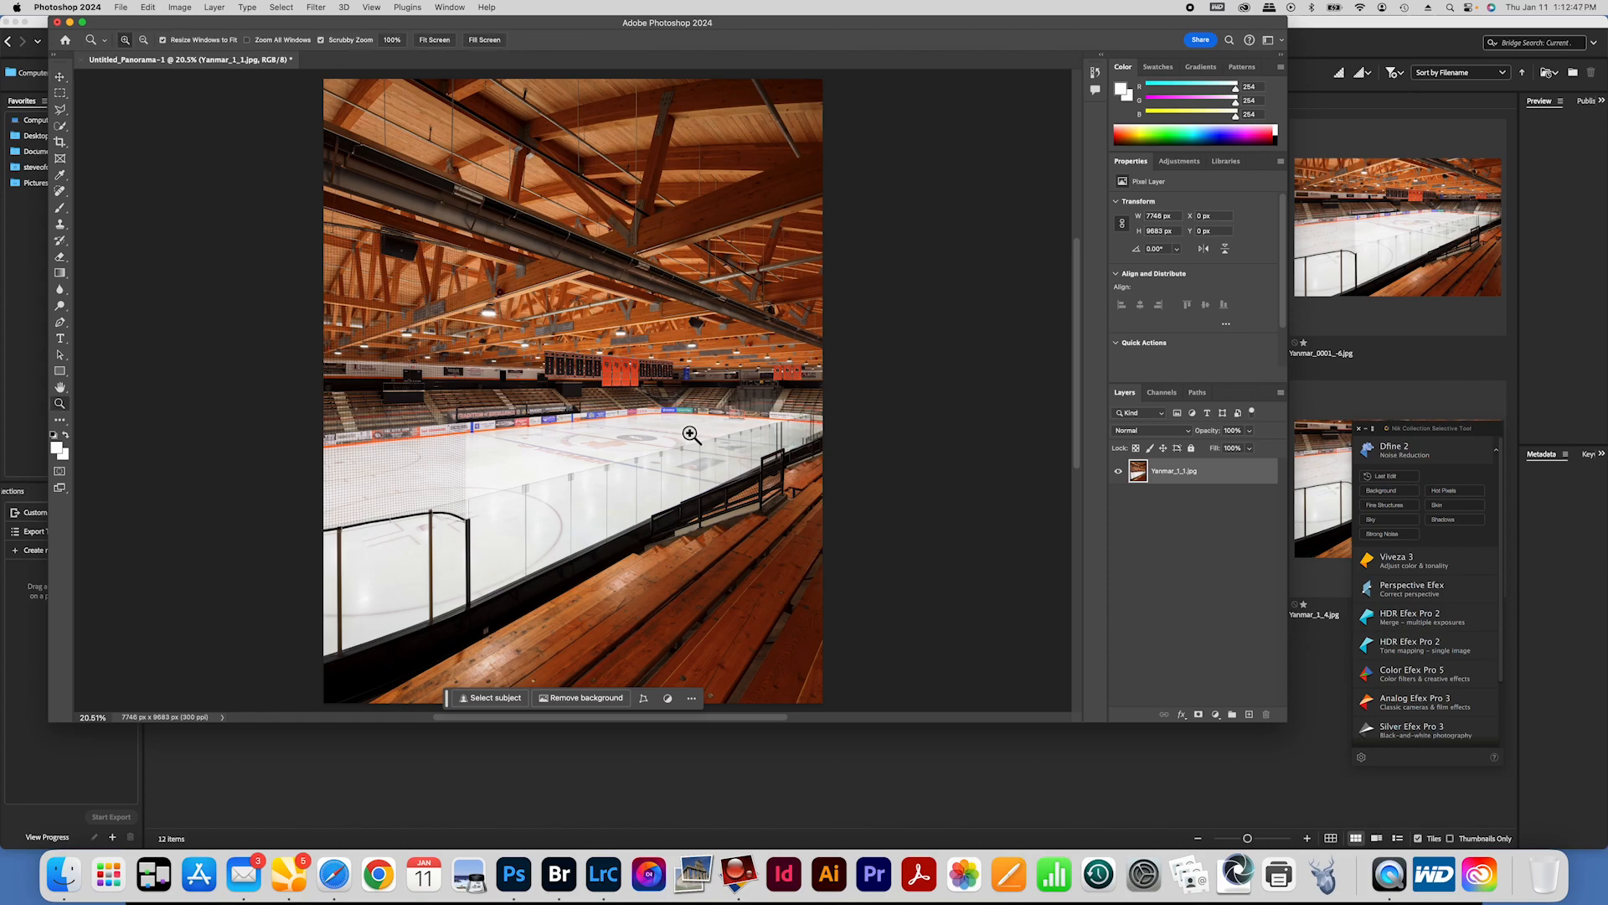
left_click(601, 378)
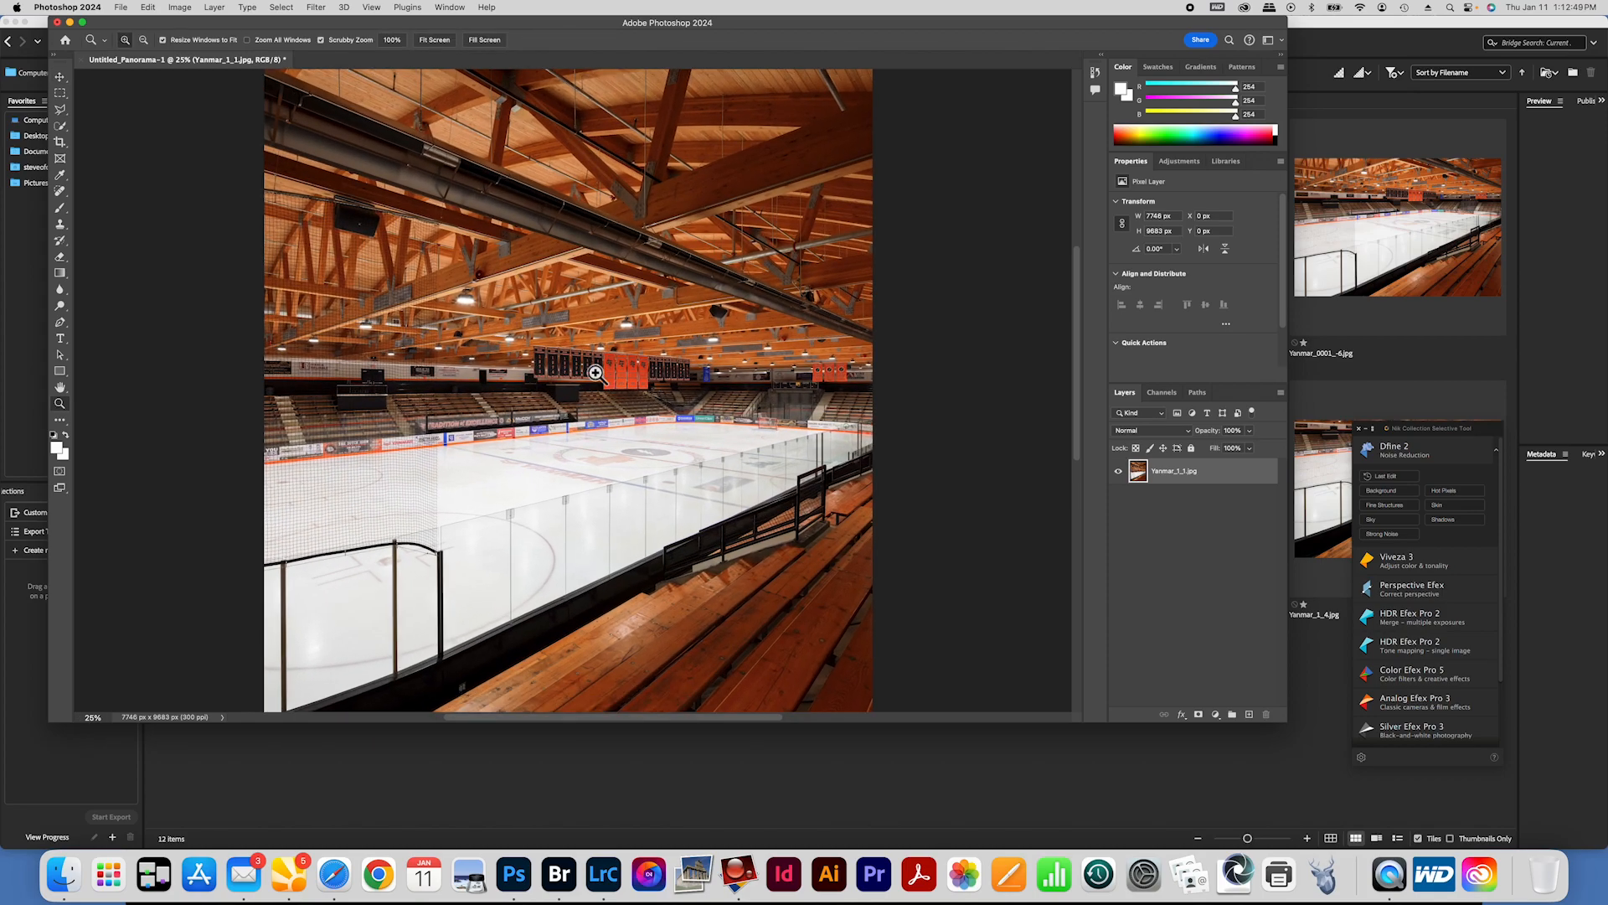
left_click(599, 376)
left_click(598, 374)
left_click(595, 373)
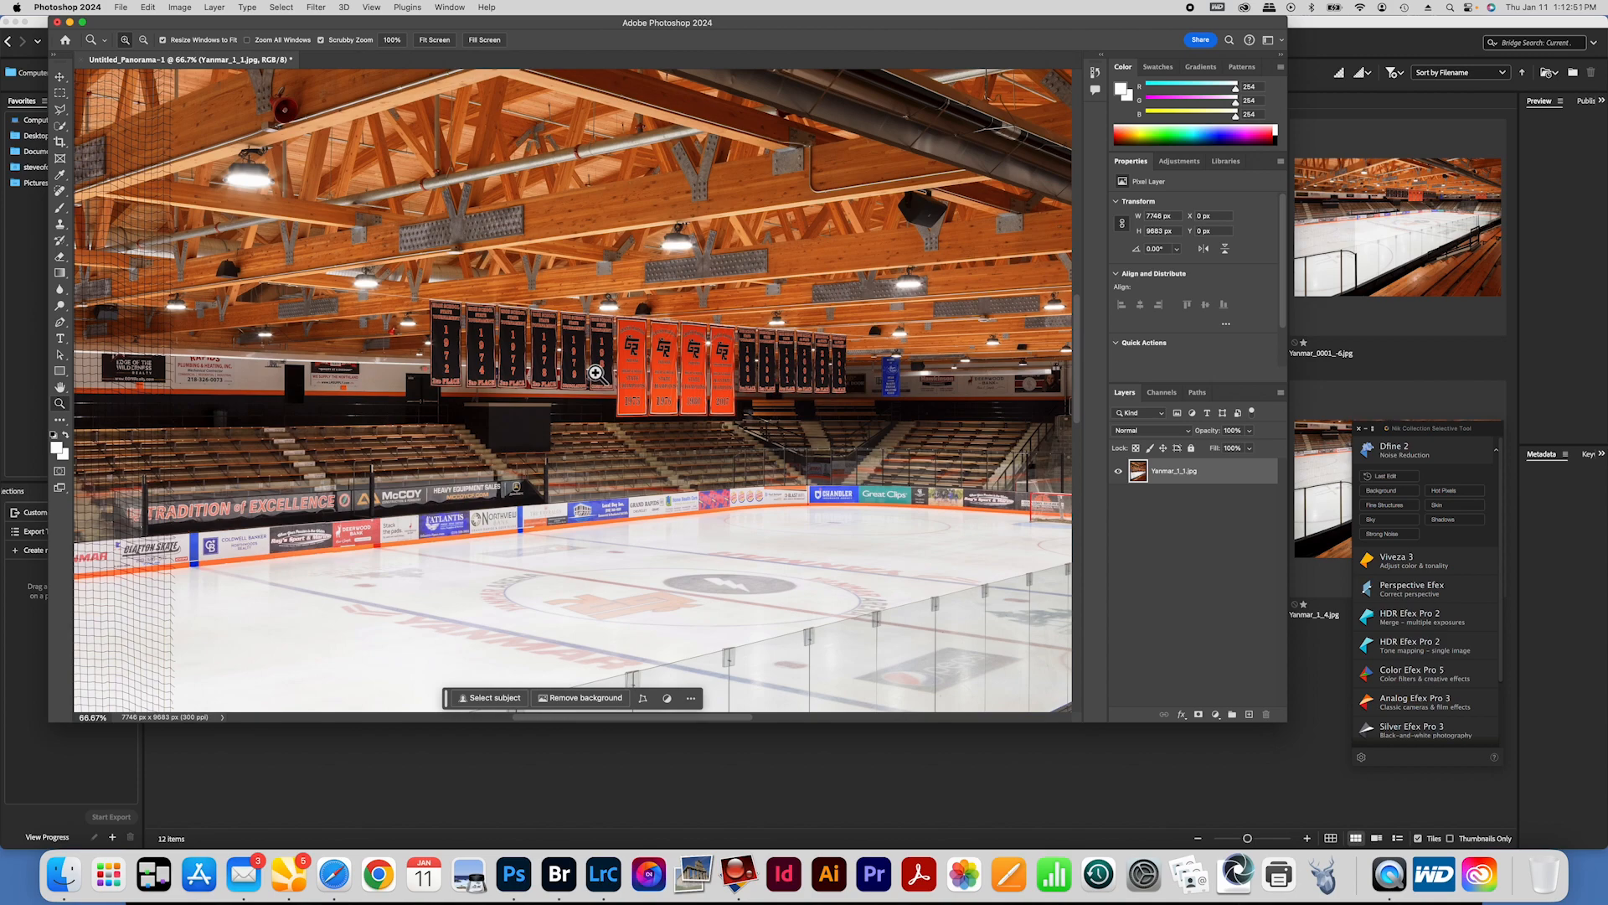
left_click(596, 374)
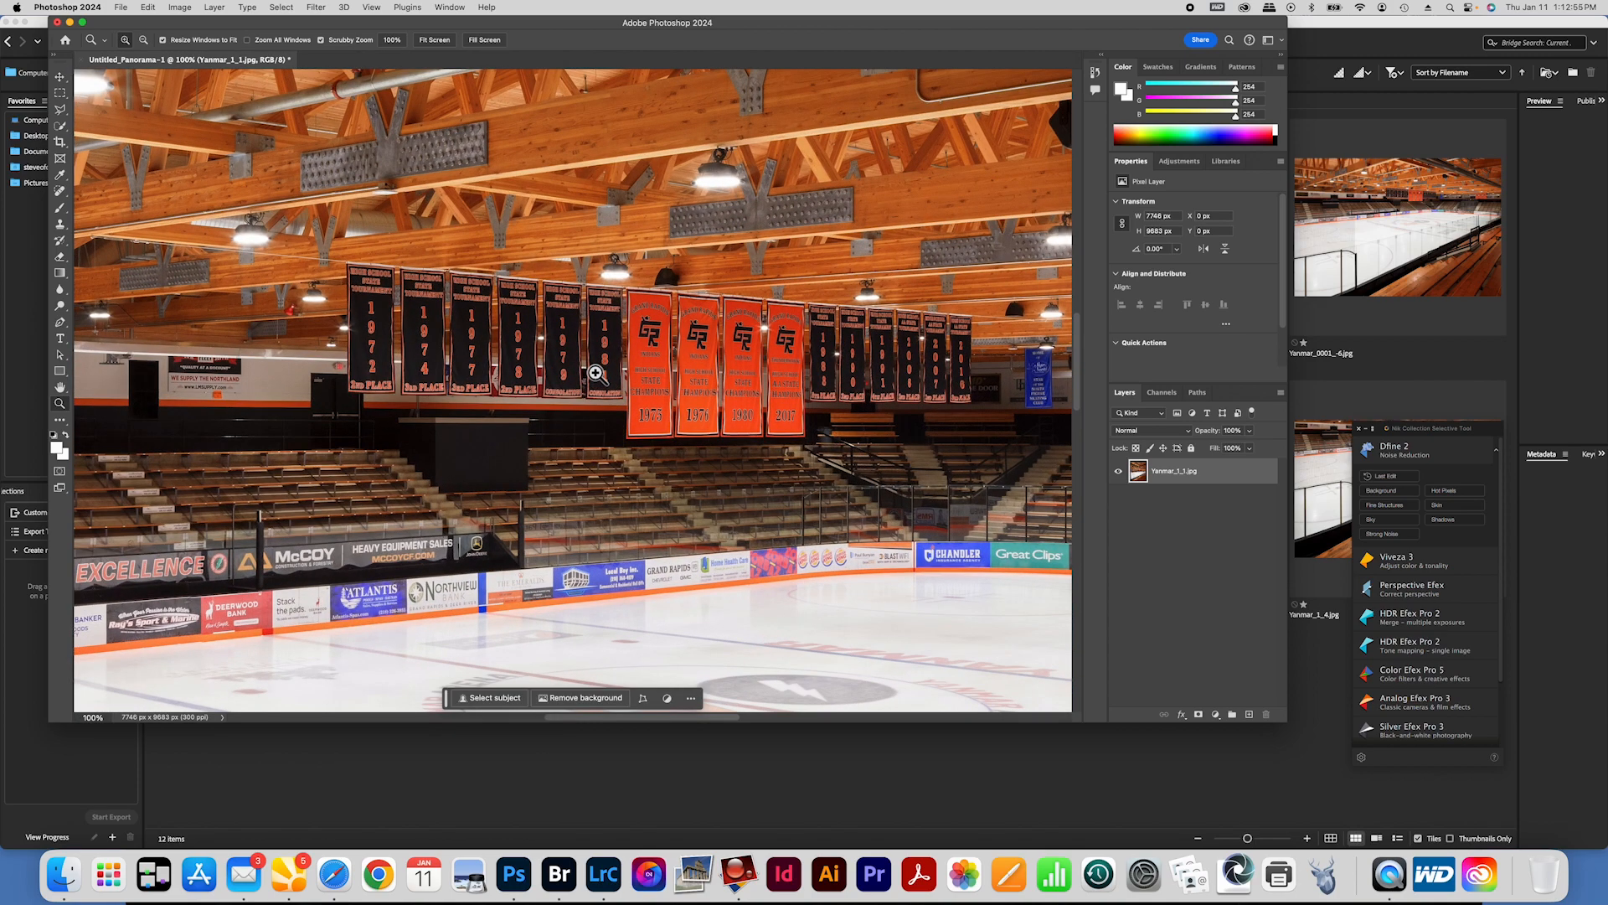
scroll(854, 411, "right", 10)
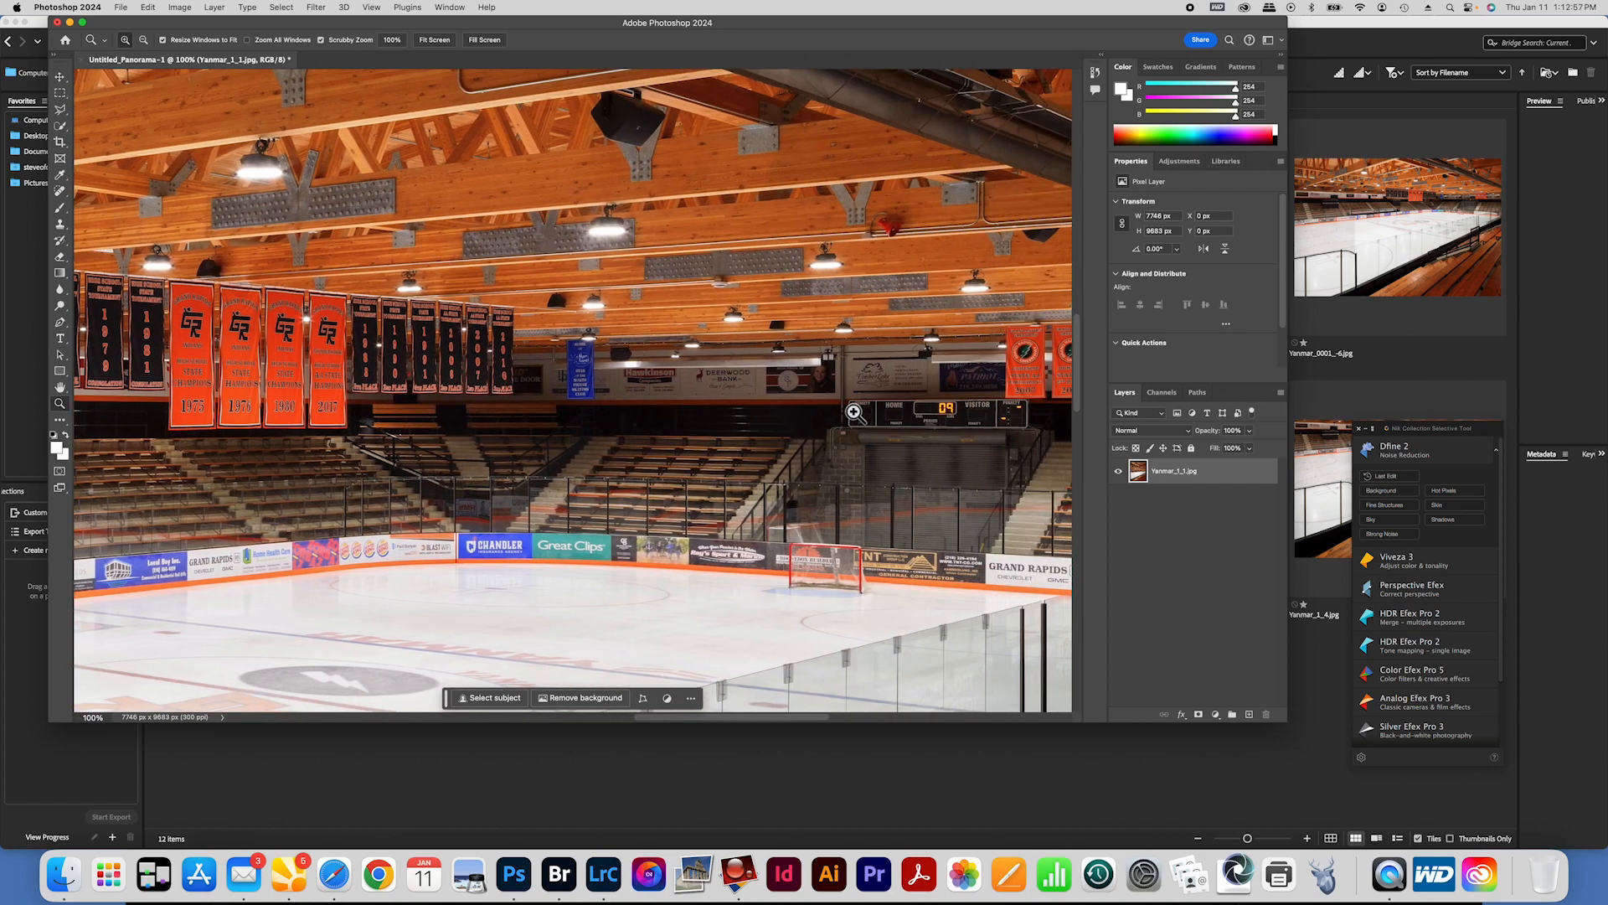
scroll(854, 410, "down", 5)
scroll(854, 411, "right", 3)
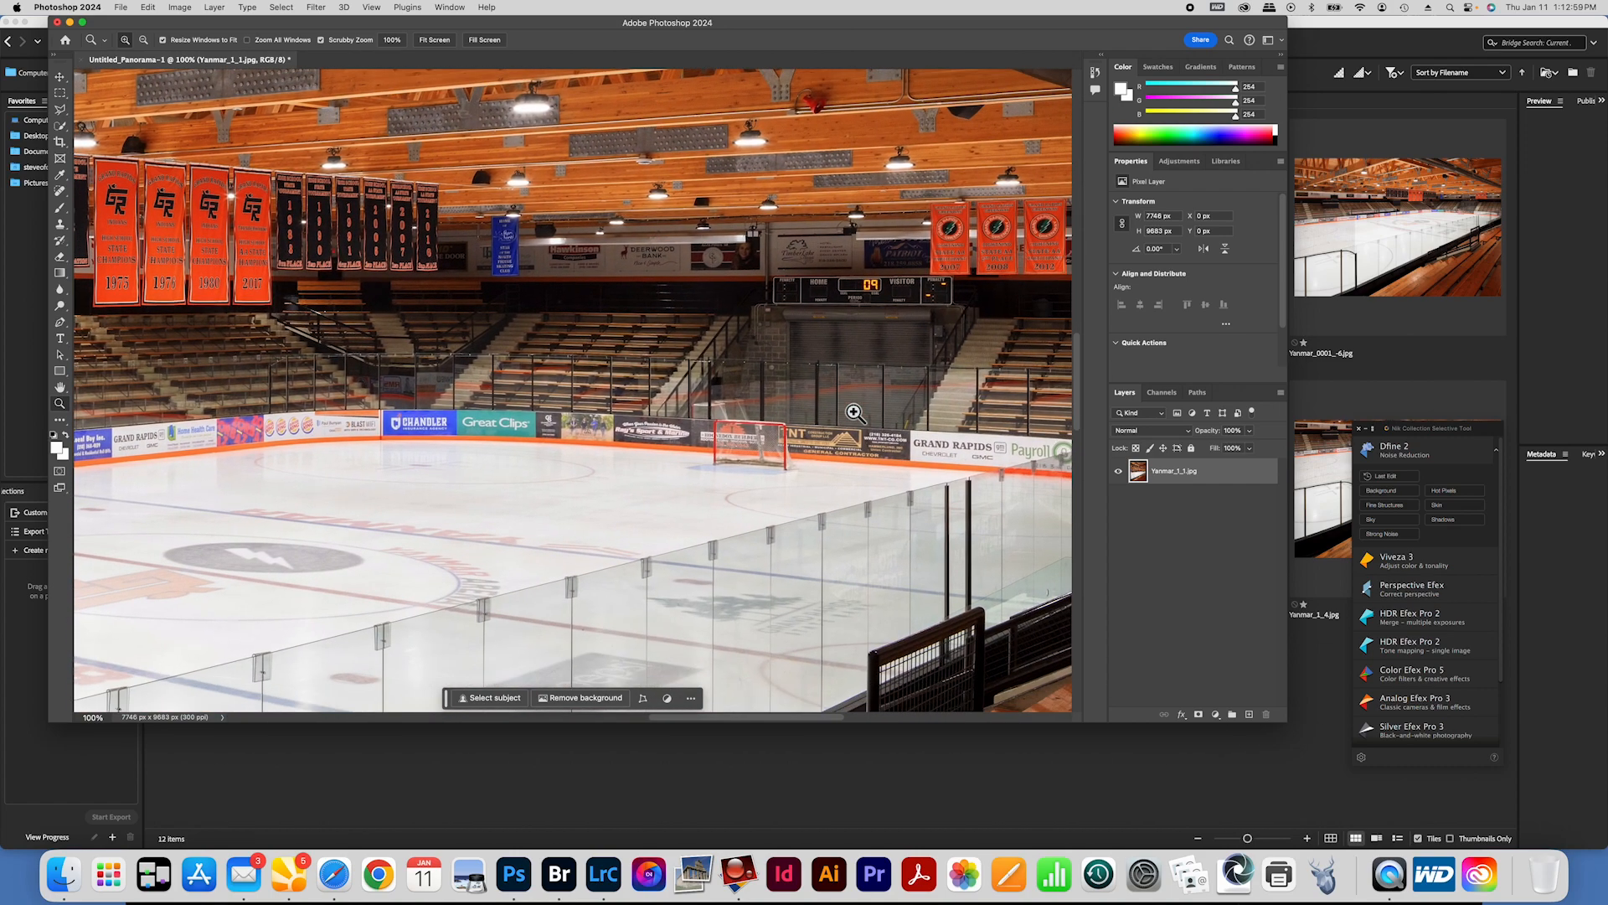
scroll(854, 412, "left", 2)
scroll(853, 412, "down", 1)
scroll(854, 412, "down", 6)
scroll(854, 412, "left", 5)
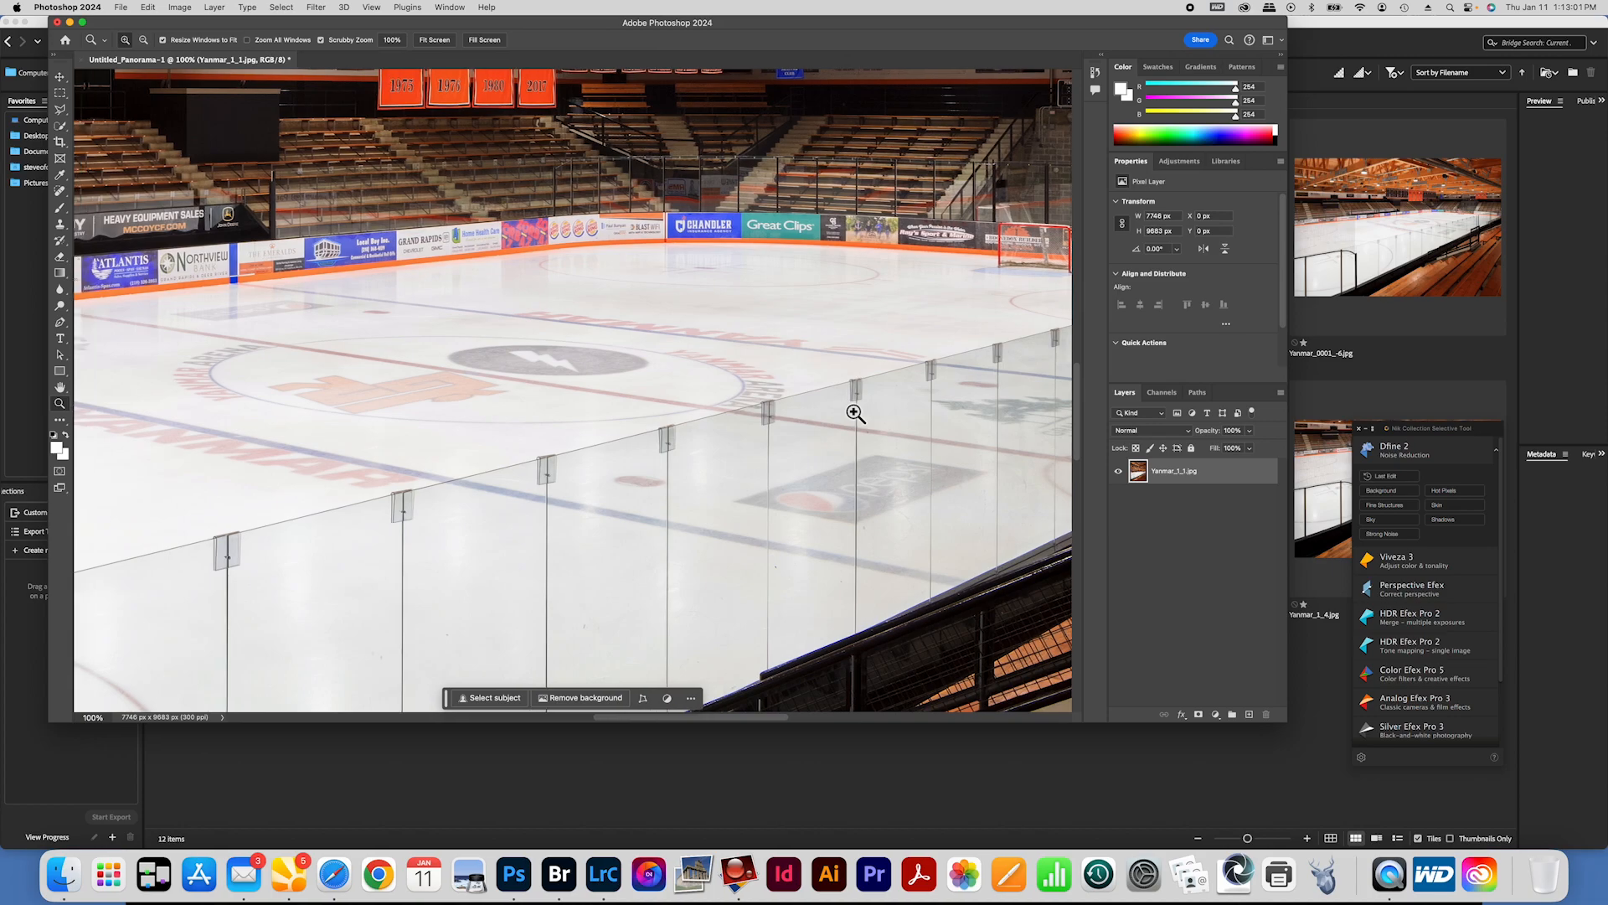
Step: Examine the netting and stands on the image's left side and the scoreboard at 200%, and fit the whole image back in view
scroll(563, 442, "left", 15)
scroll(563, 441, "up", 10)
scroll(563, 442, "left", 10)
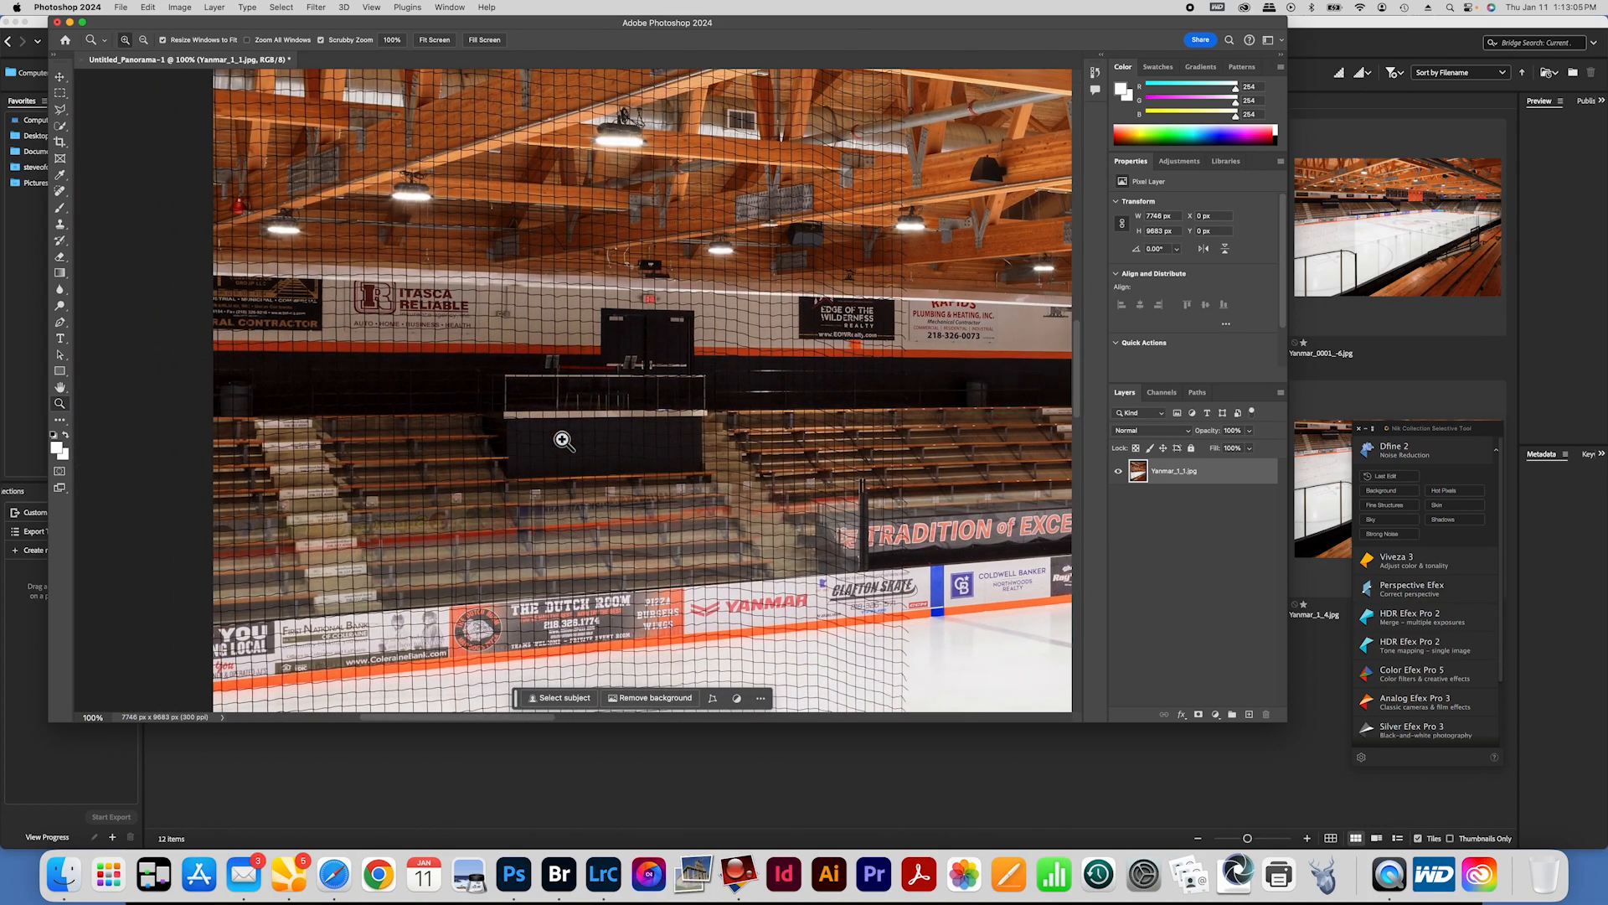
scroll(563, 439, "right", 10)
scroll(563, 440, "right", 15)
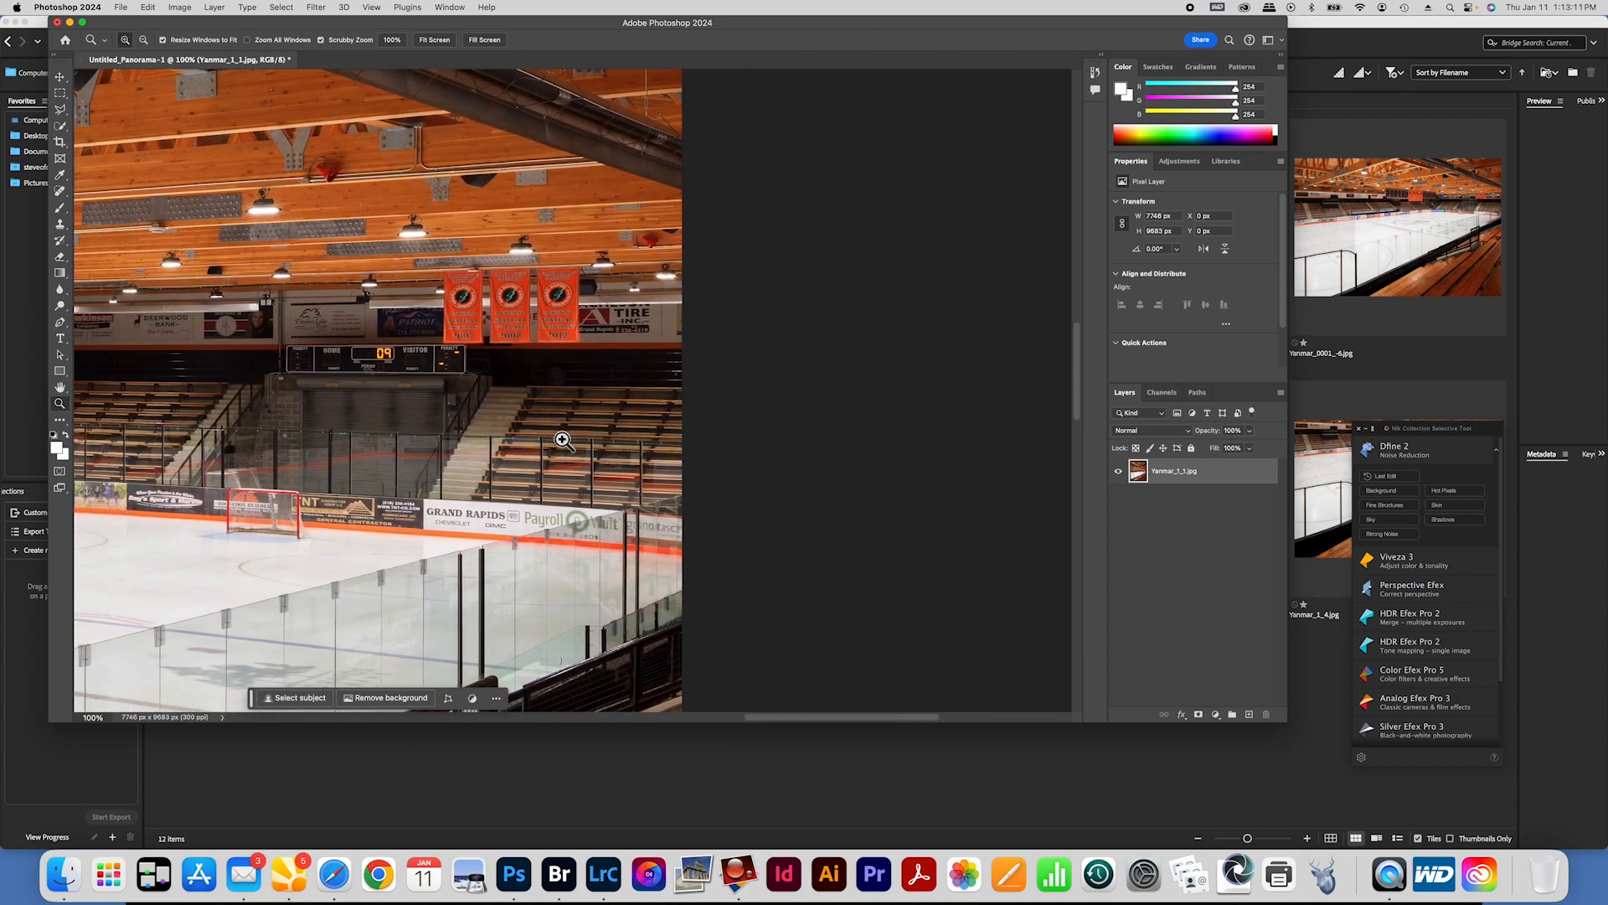
left_click(379, 354)
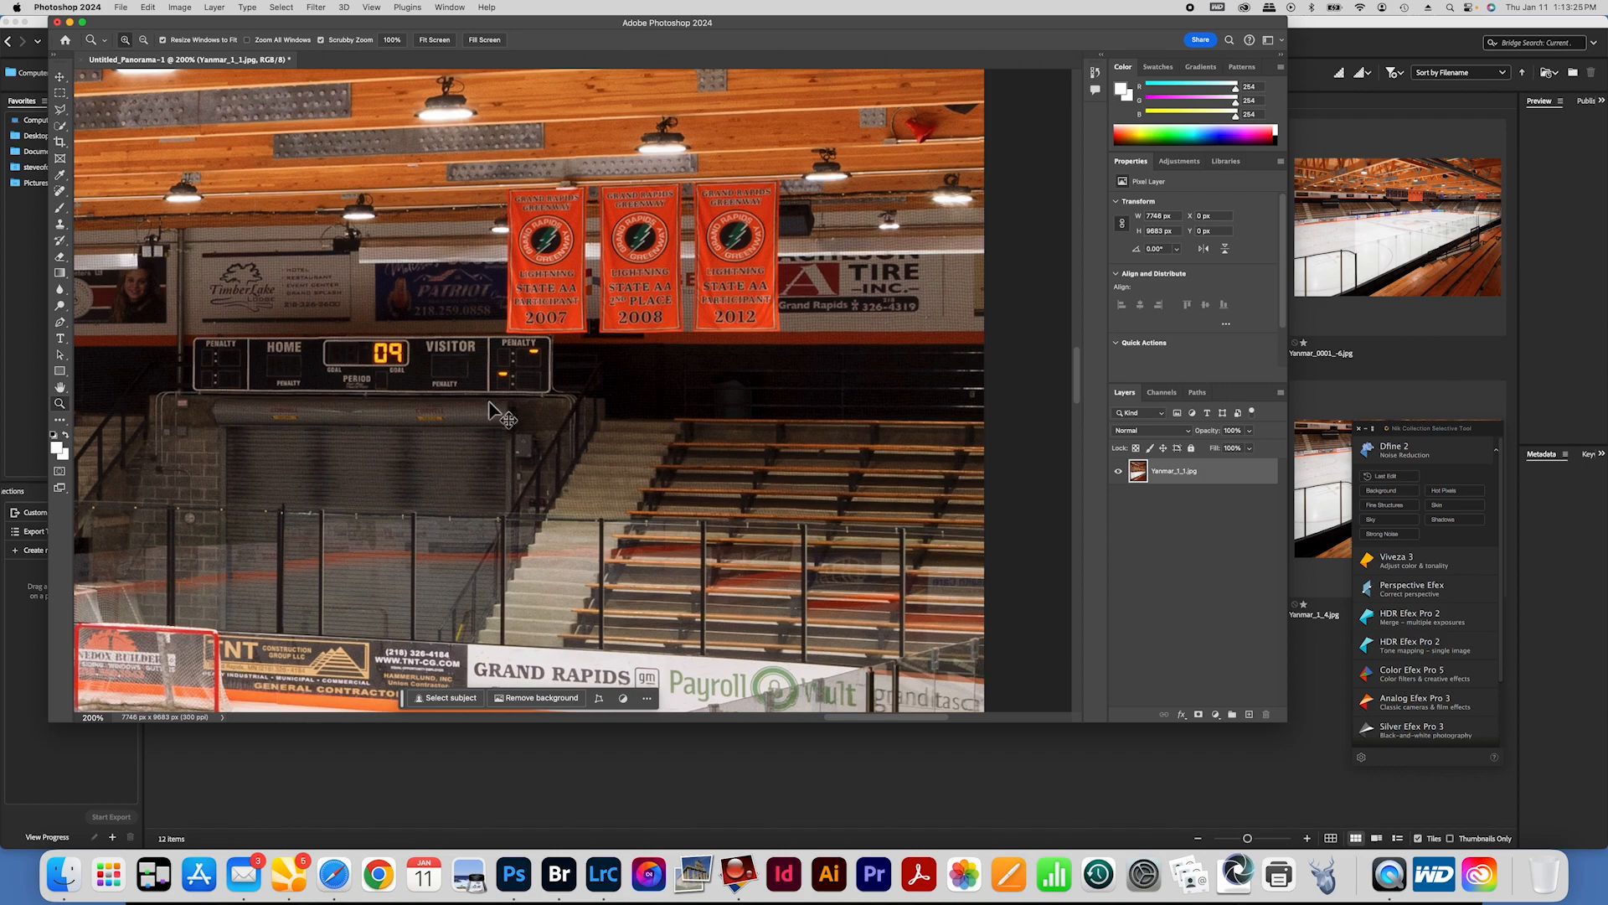
key("super+0")
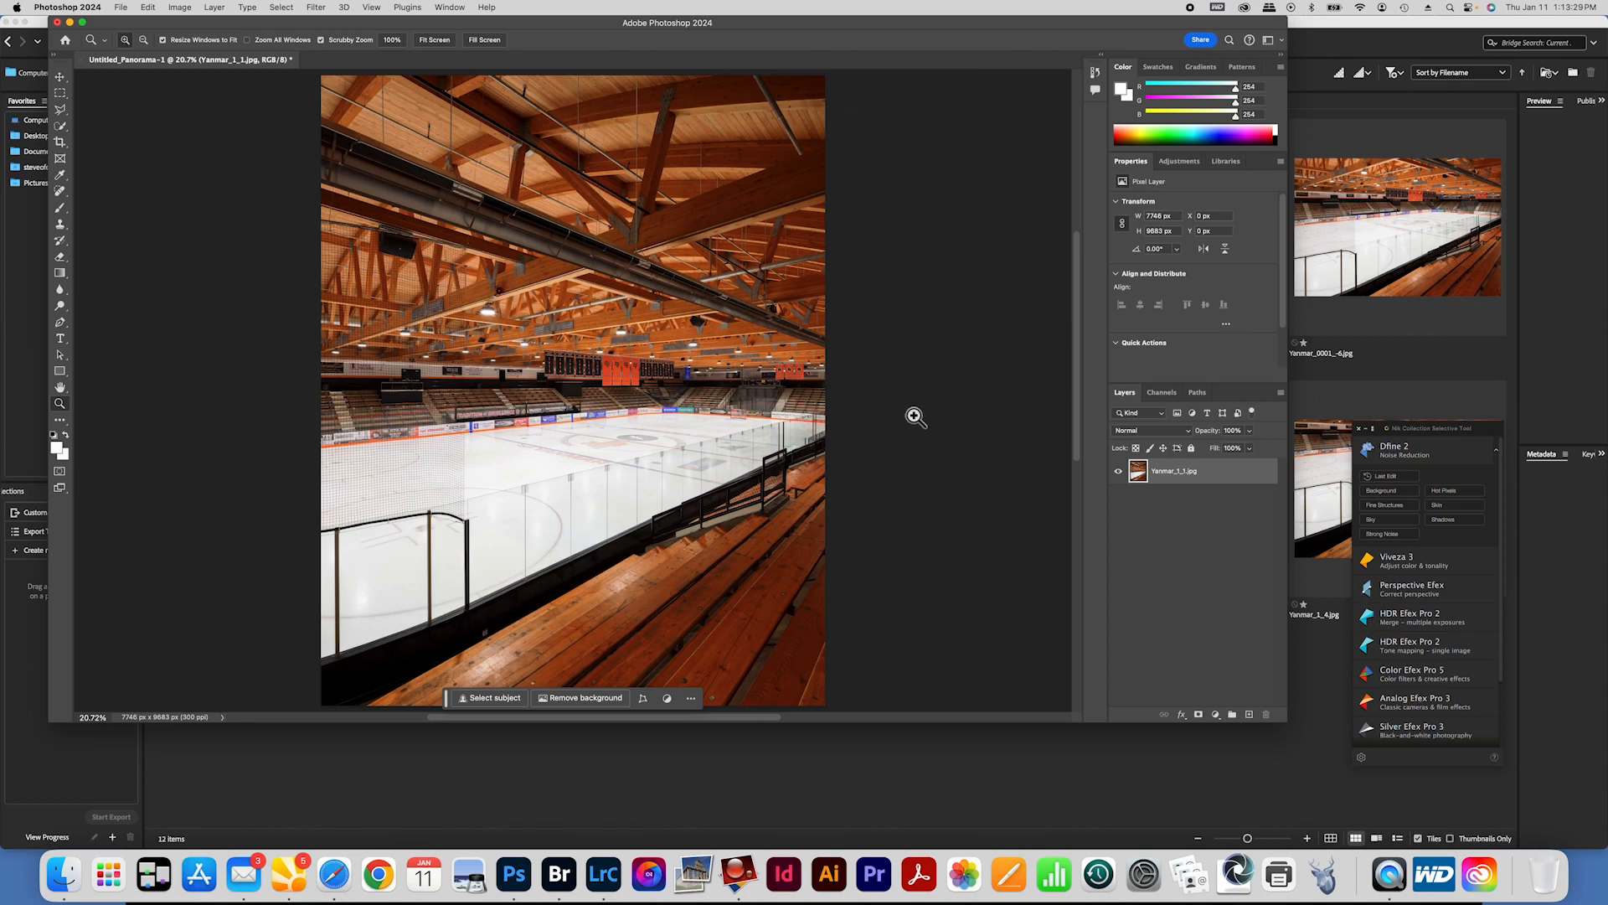
Step: Open the flattened panorama in ON1 Effects 2023 from Photoshop
left_click(121, 7)
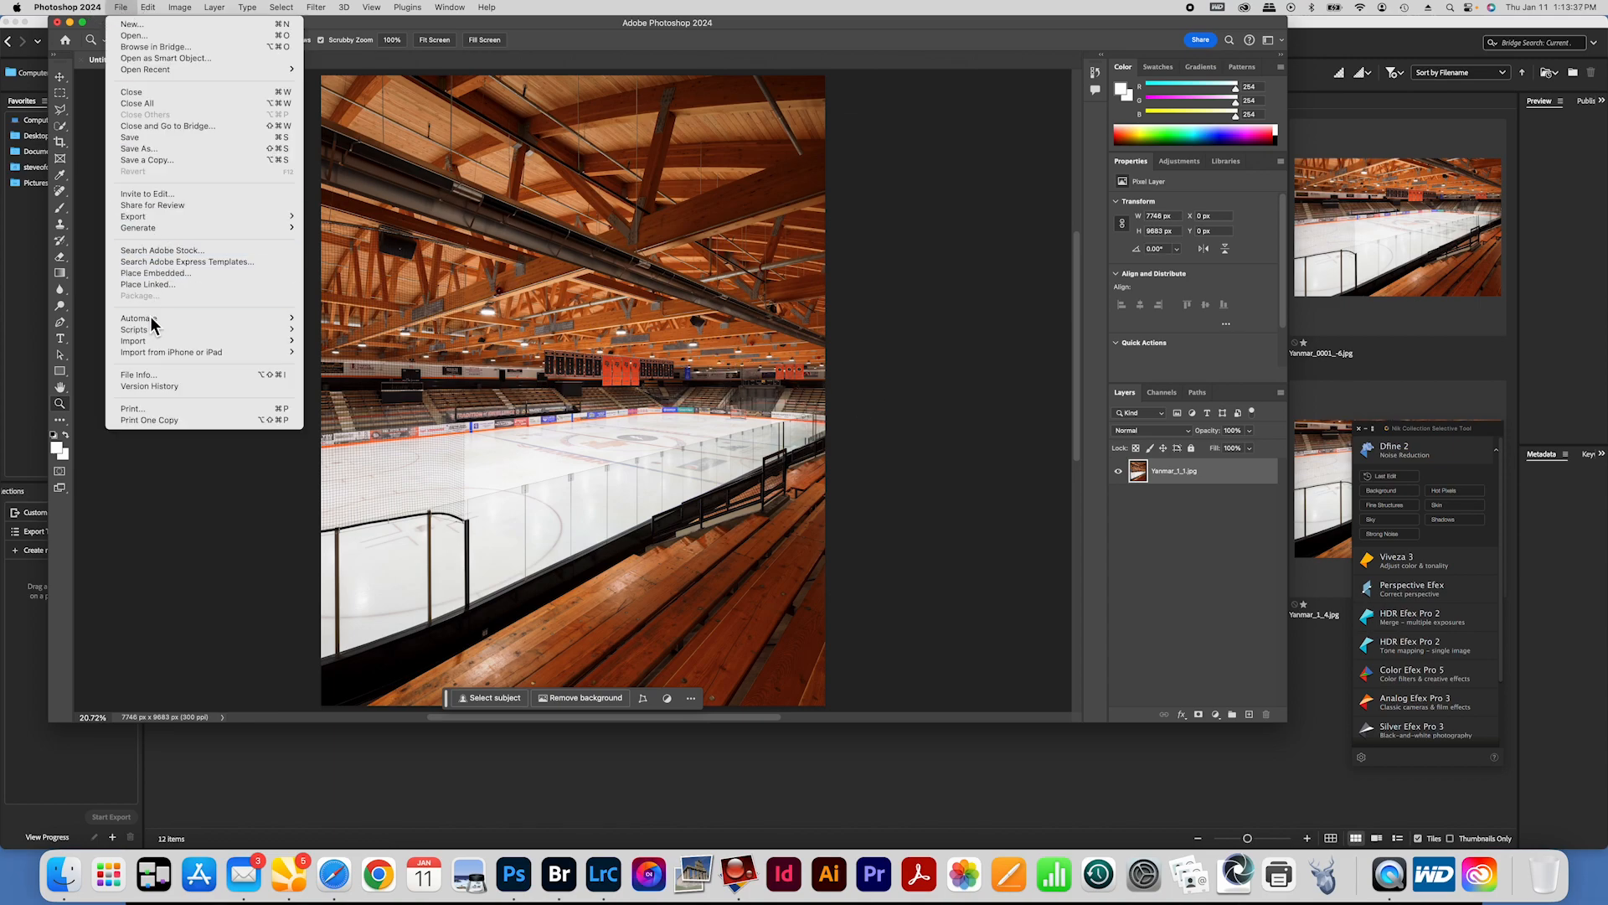
mouse_move(154, 316)
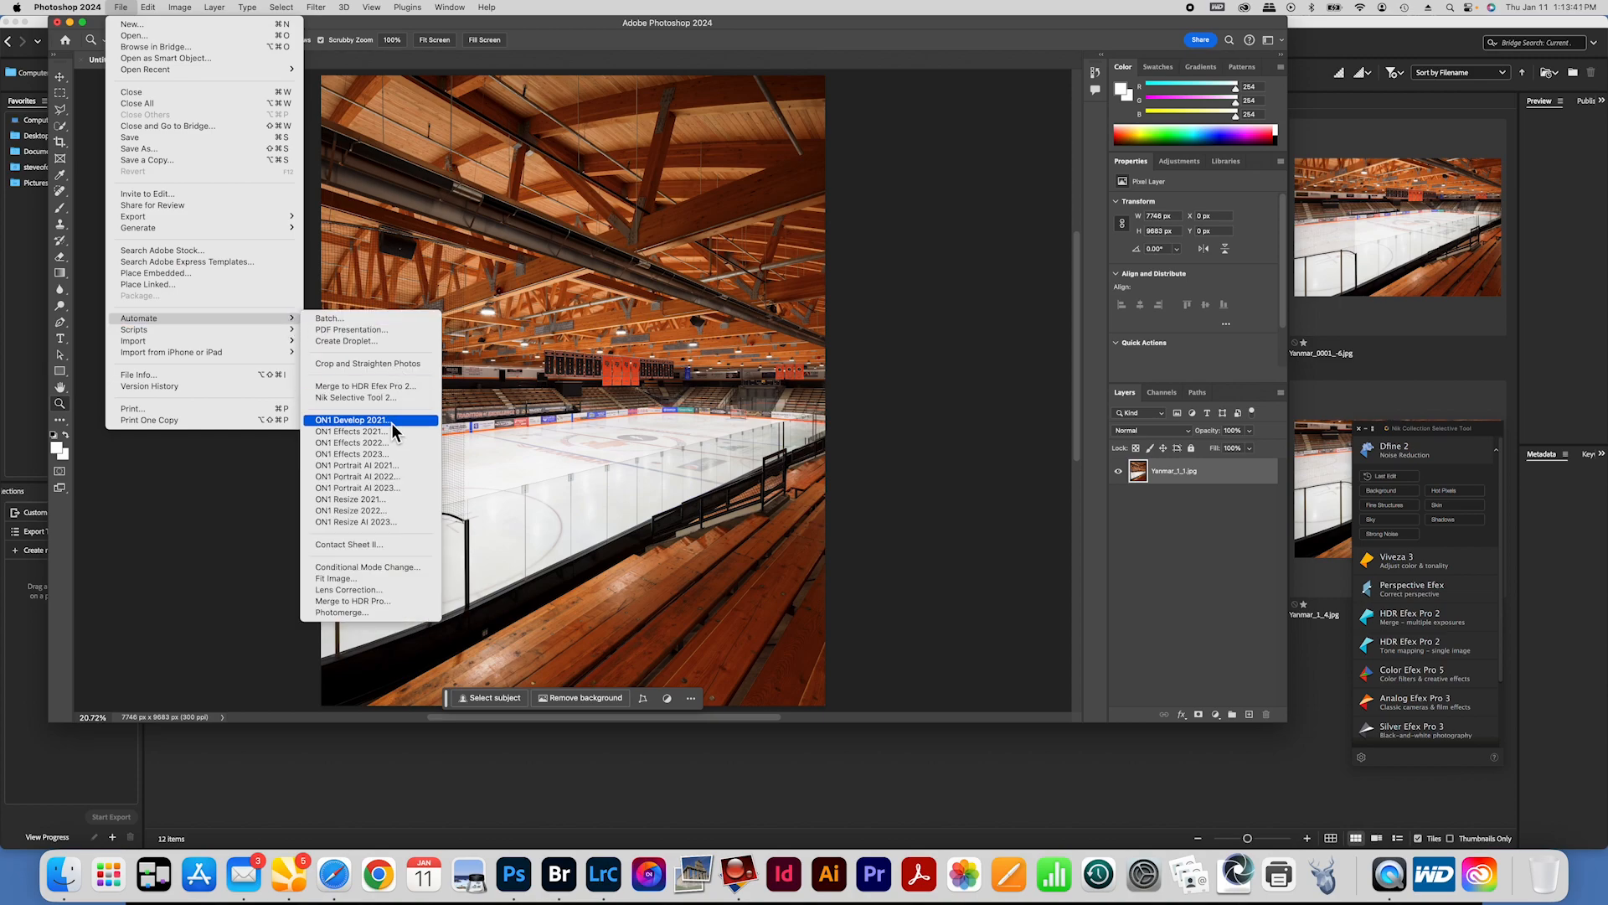
left_click(391, 455)
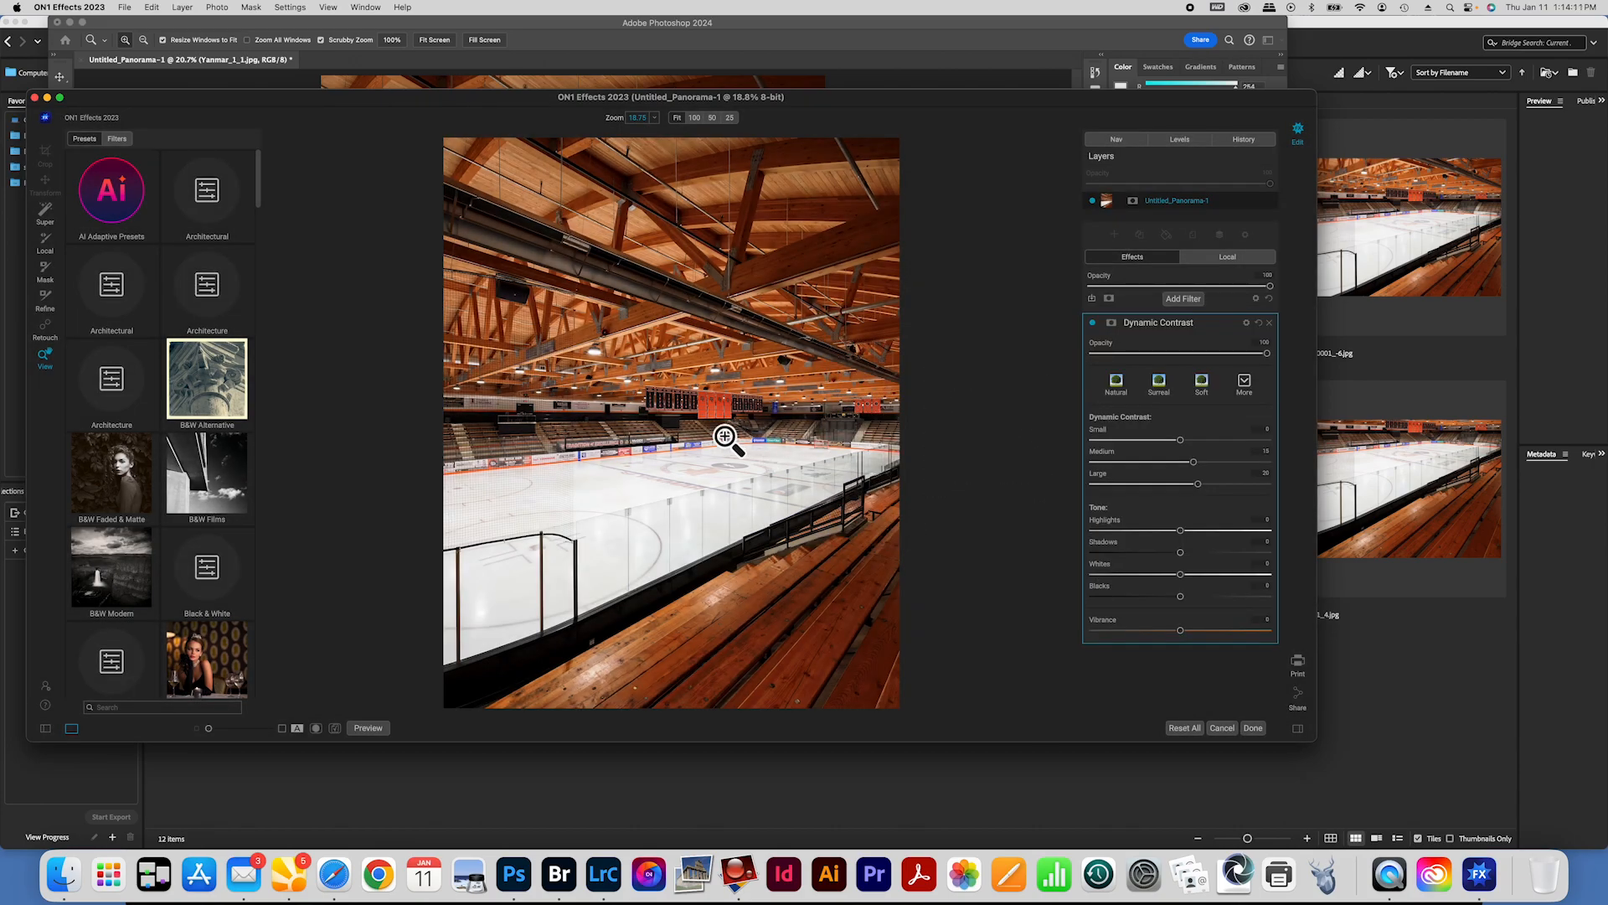
Step: Compare the image with and without the Dynamic Contrast filter at 100% around the banners and stands
left_click(642, 409)
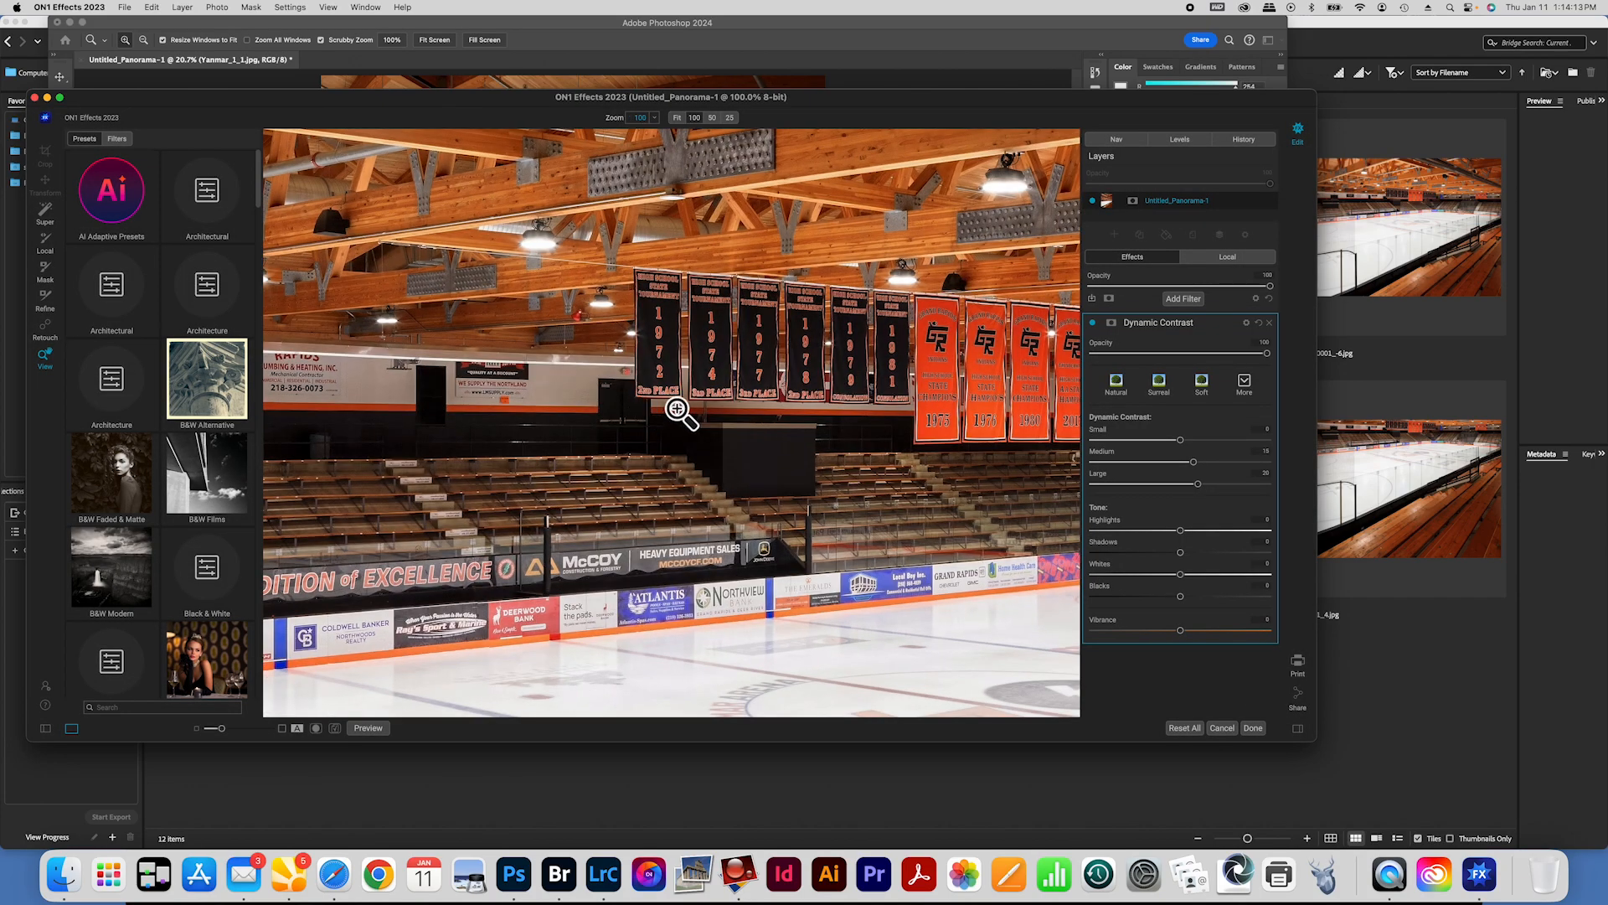
left_click(367, 727)
left_click(367, 727)
left_click(367, 727)
left_click(367, 728)
left_click(368, 727)
left_click(369, 728)
left_click(368, 728)
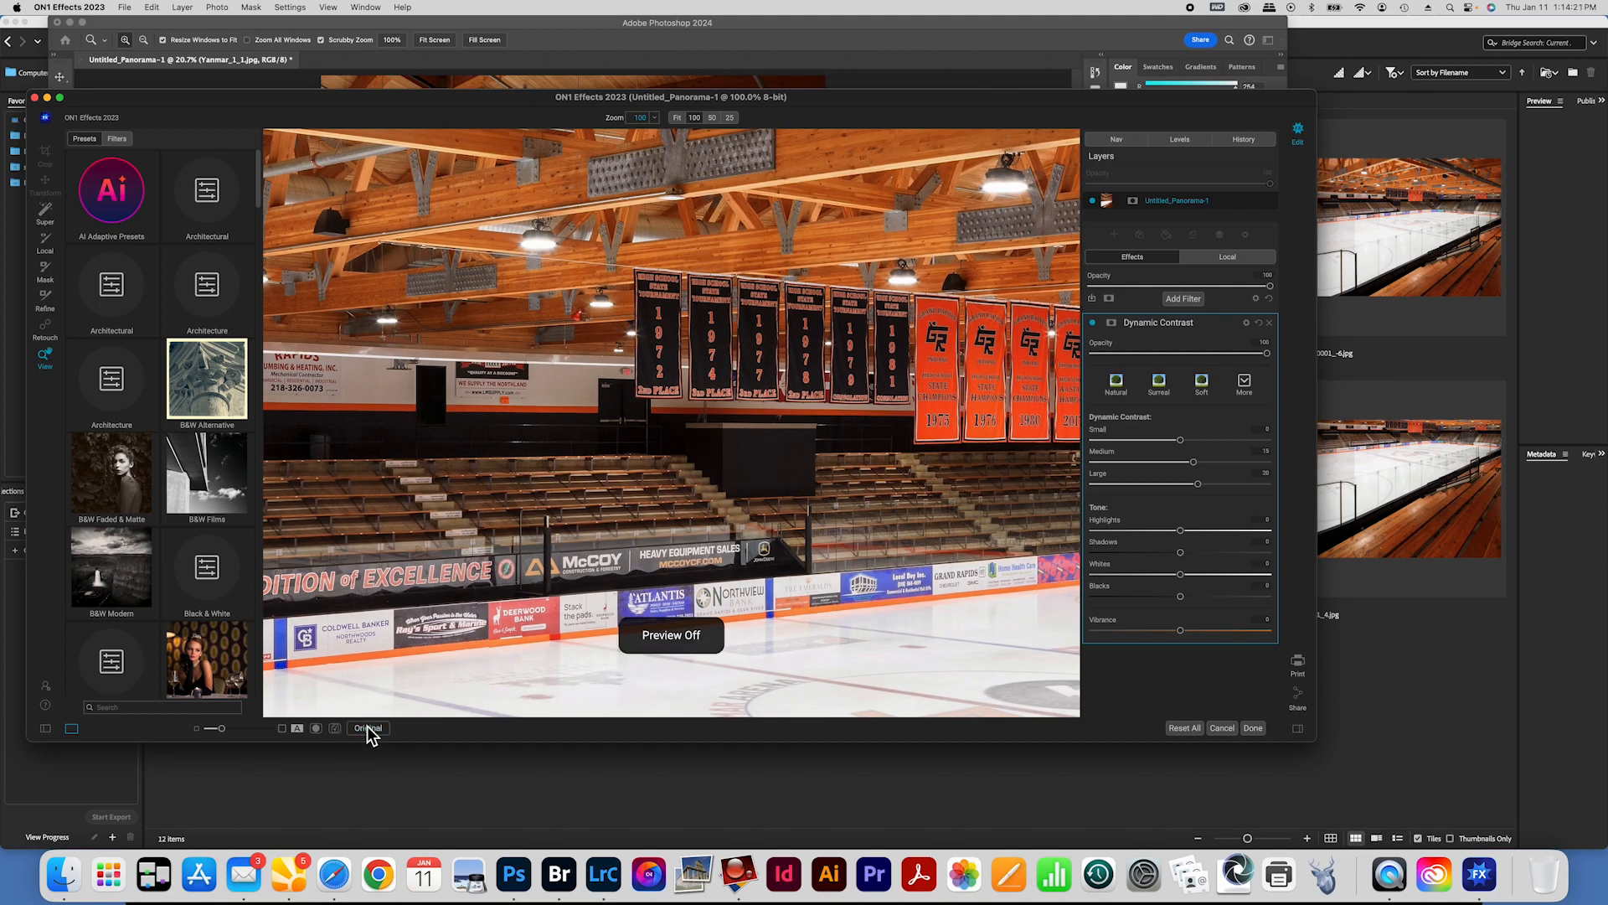
left_click(369, 728)
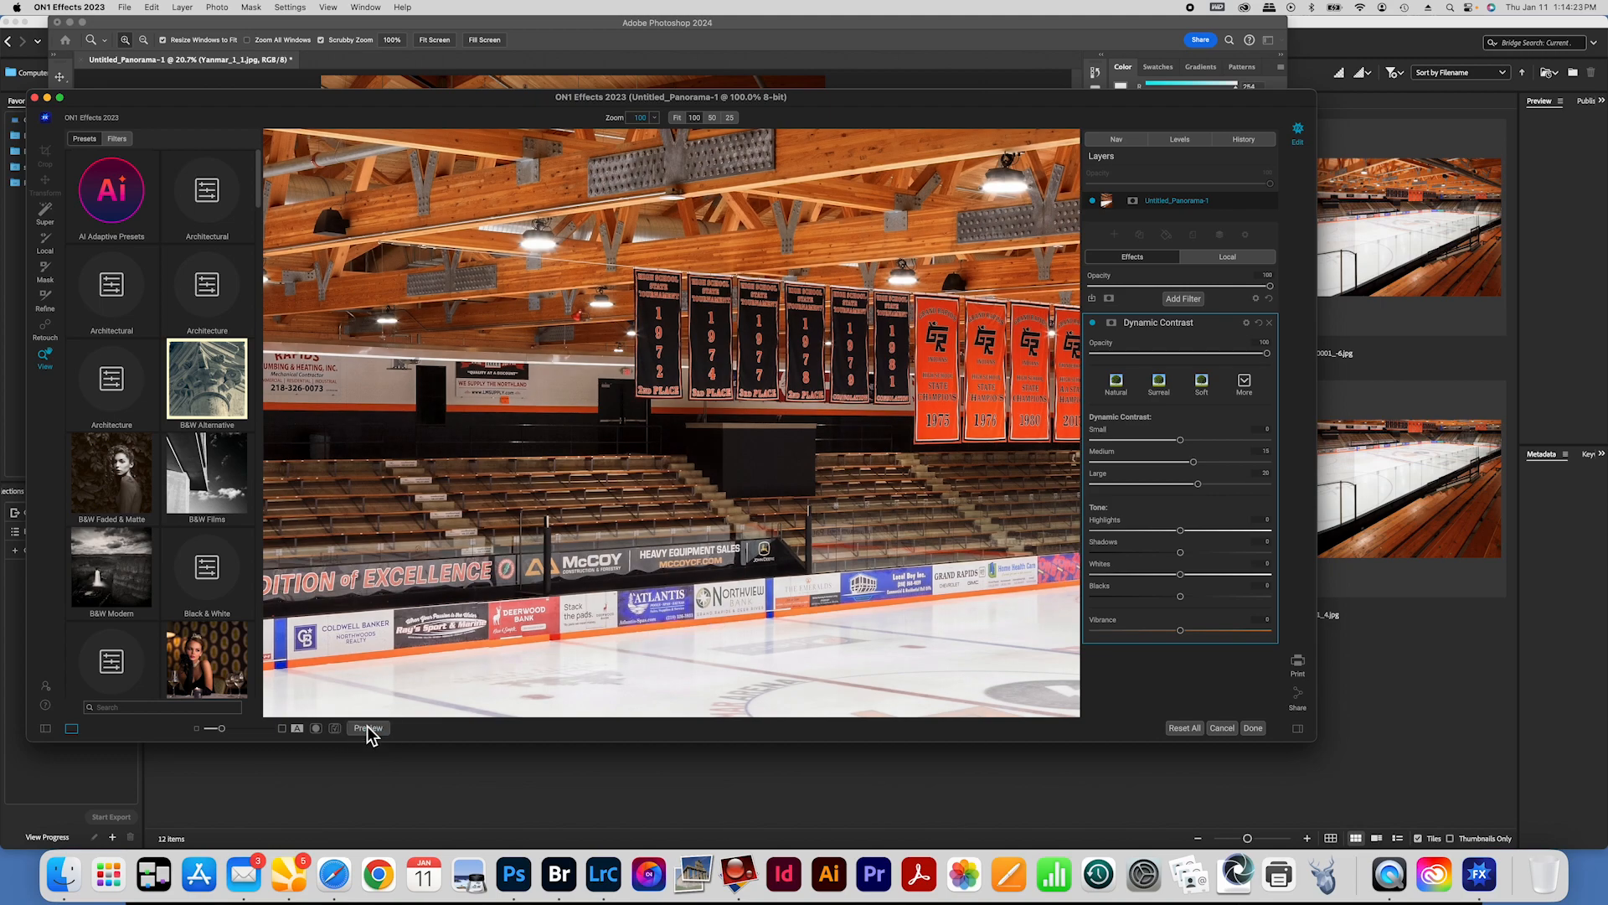
Step: Lower the Dynamic Contrast filter's opacity to about 77 and compare the image with and without the effect
left_click(369, 728)
left_click(369, 728)
left_click_drag(1268, 355, 1230, 365)
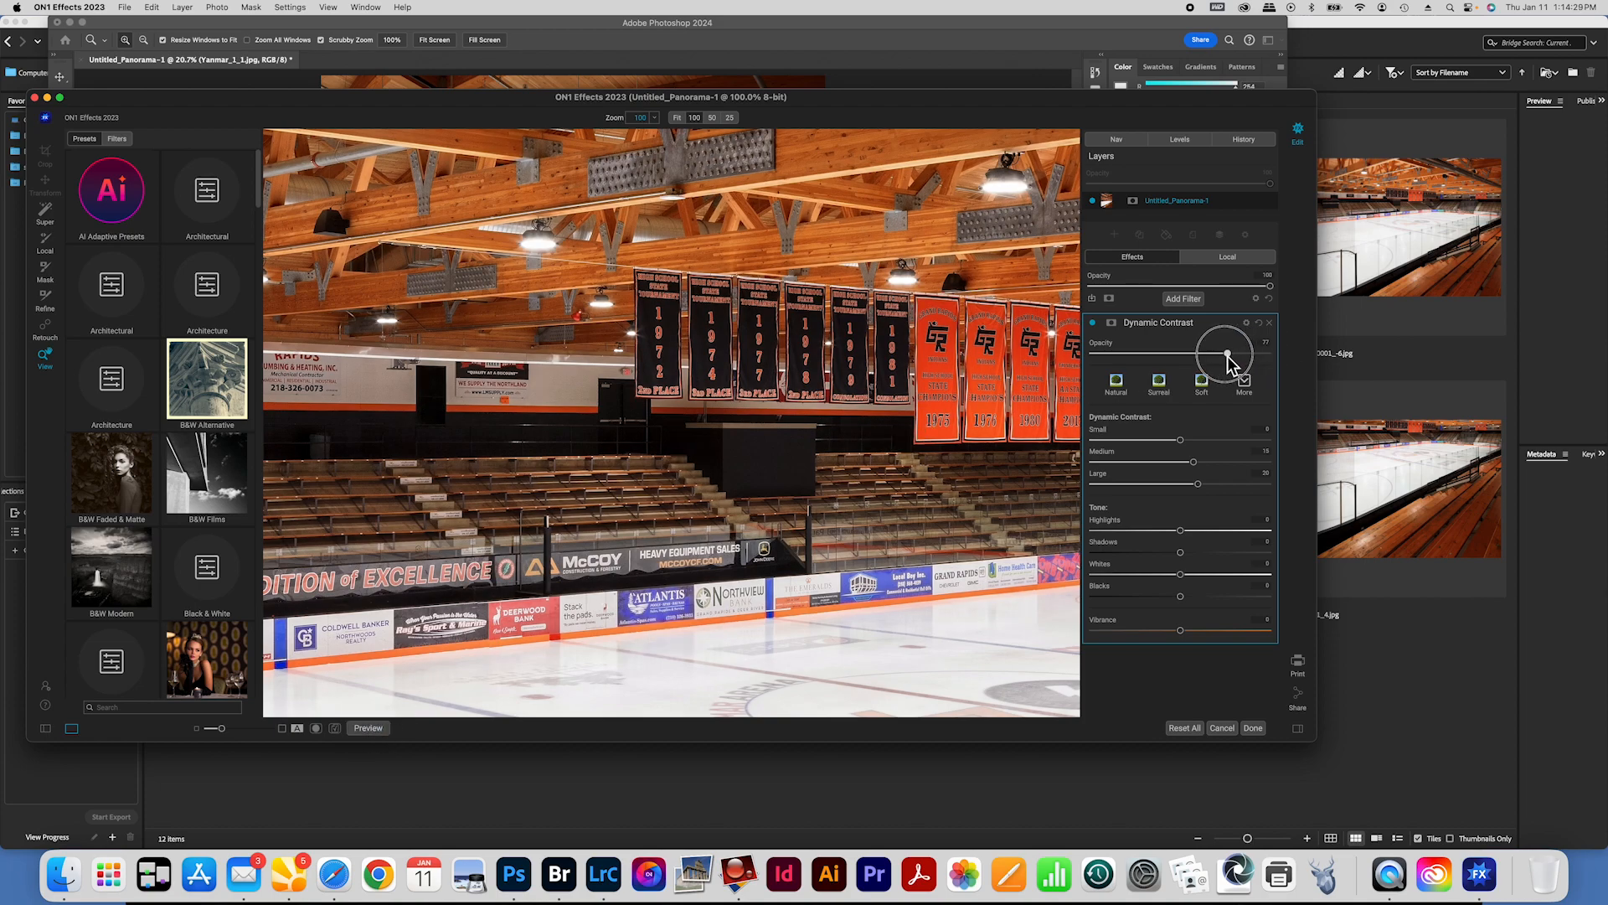
left_click(371, 728)
left_click(371, 728)
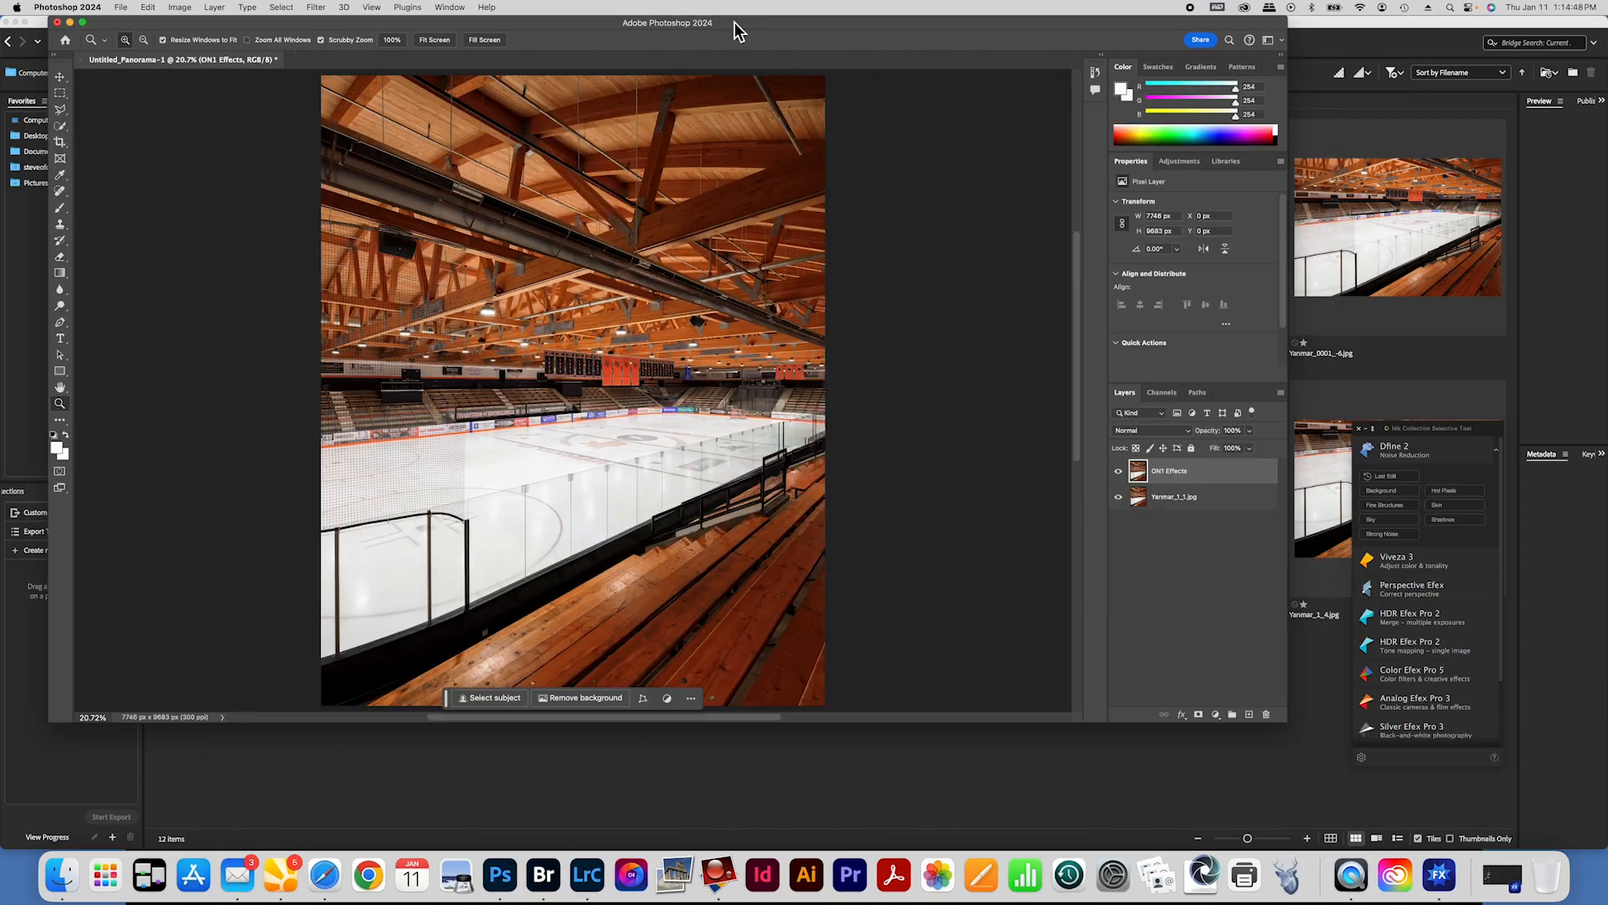
Step: Merge the visible layers in Photoshop and apply Dfine 2 noise reduction with the automatic method, postponing the Nik Collection update
mouse_move(734, 22)
left_mouse_down()
mouse_move(718, 43)
mouse_move(731, 47)
left_mouse_up()
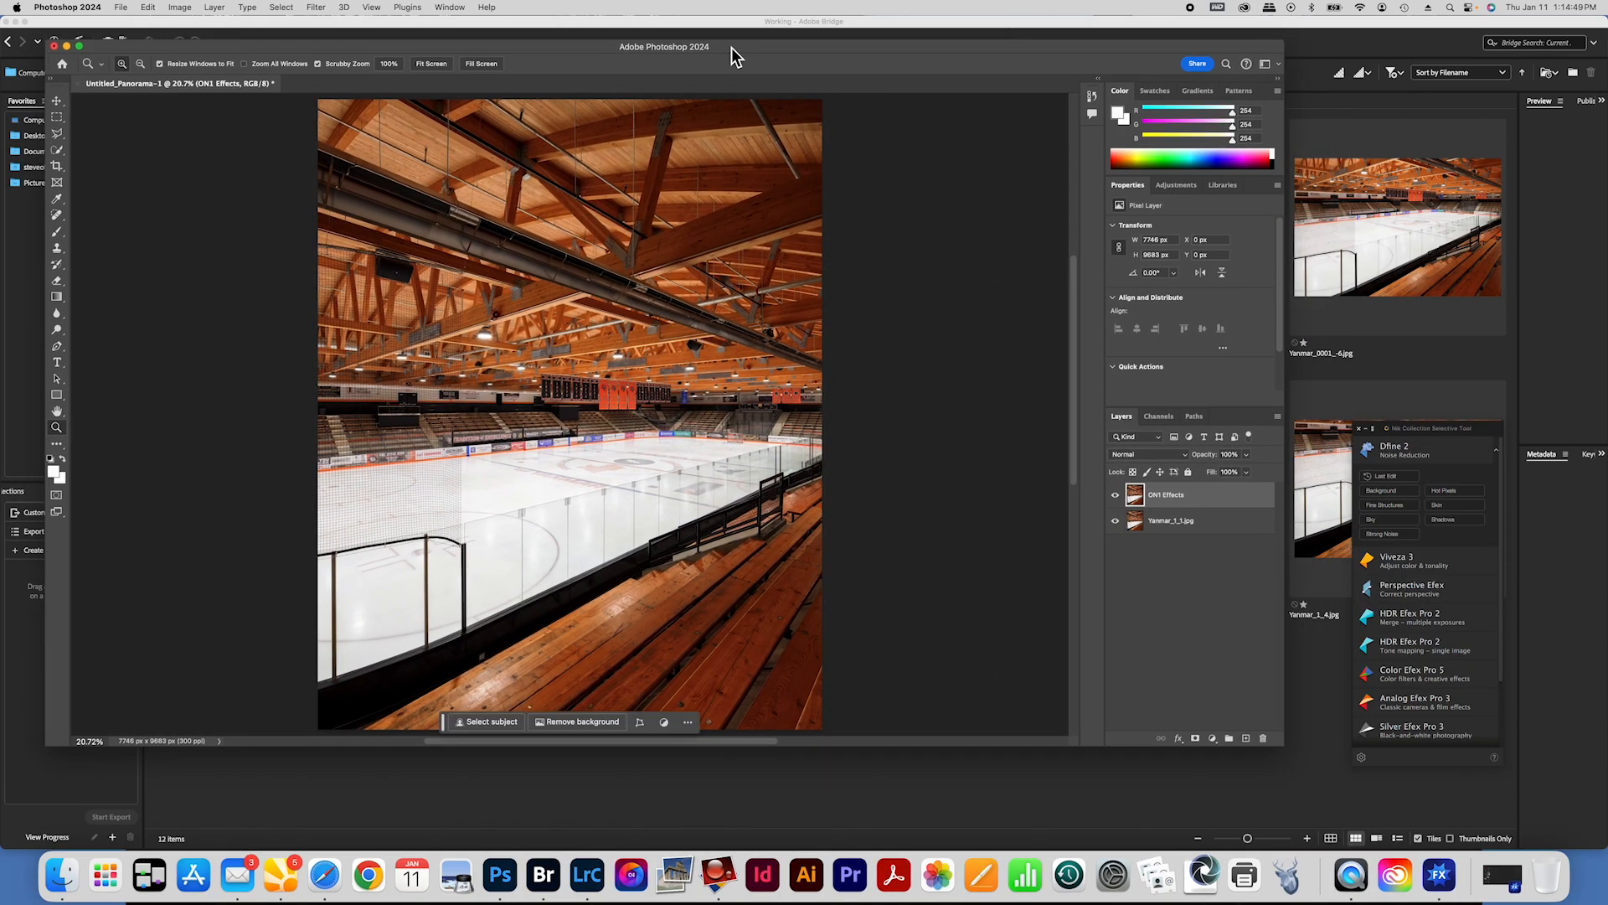
key("shift+super+e")
left_click(1402, 451)
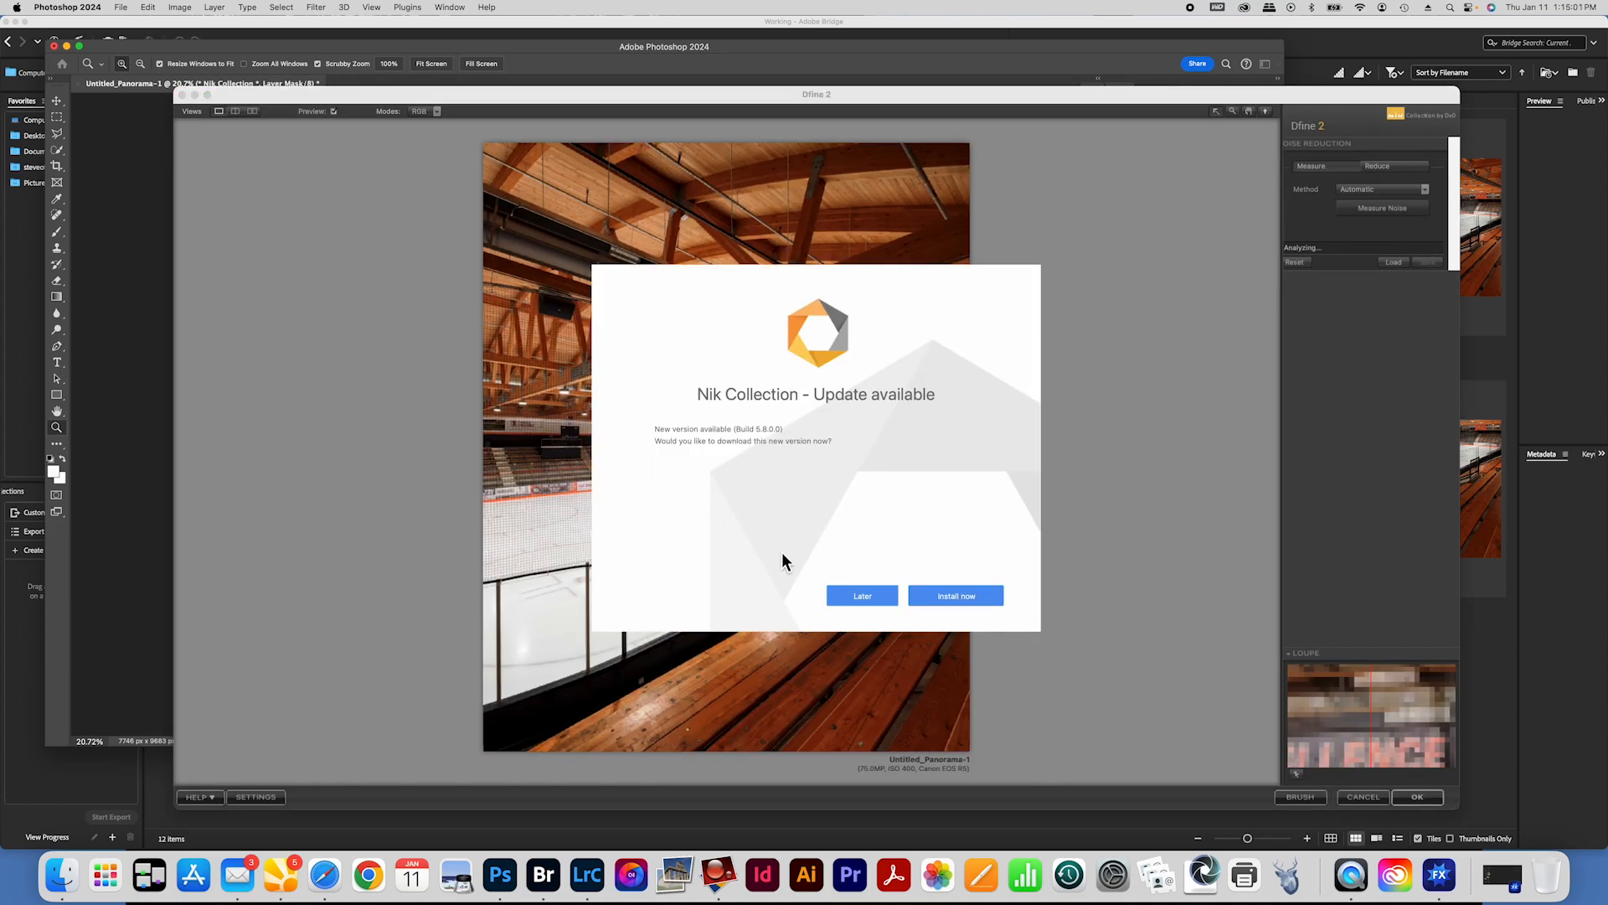
left_click(862, 596)
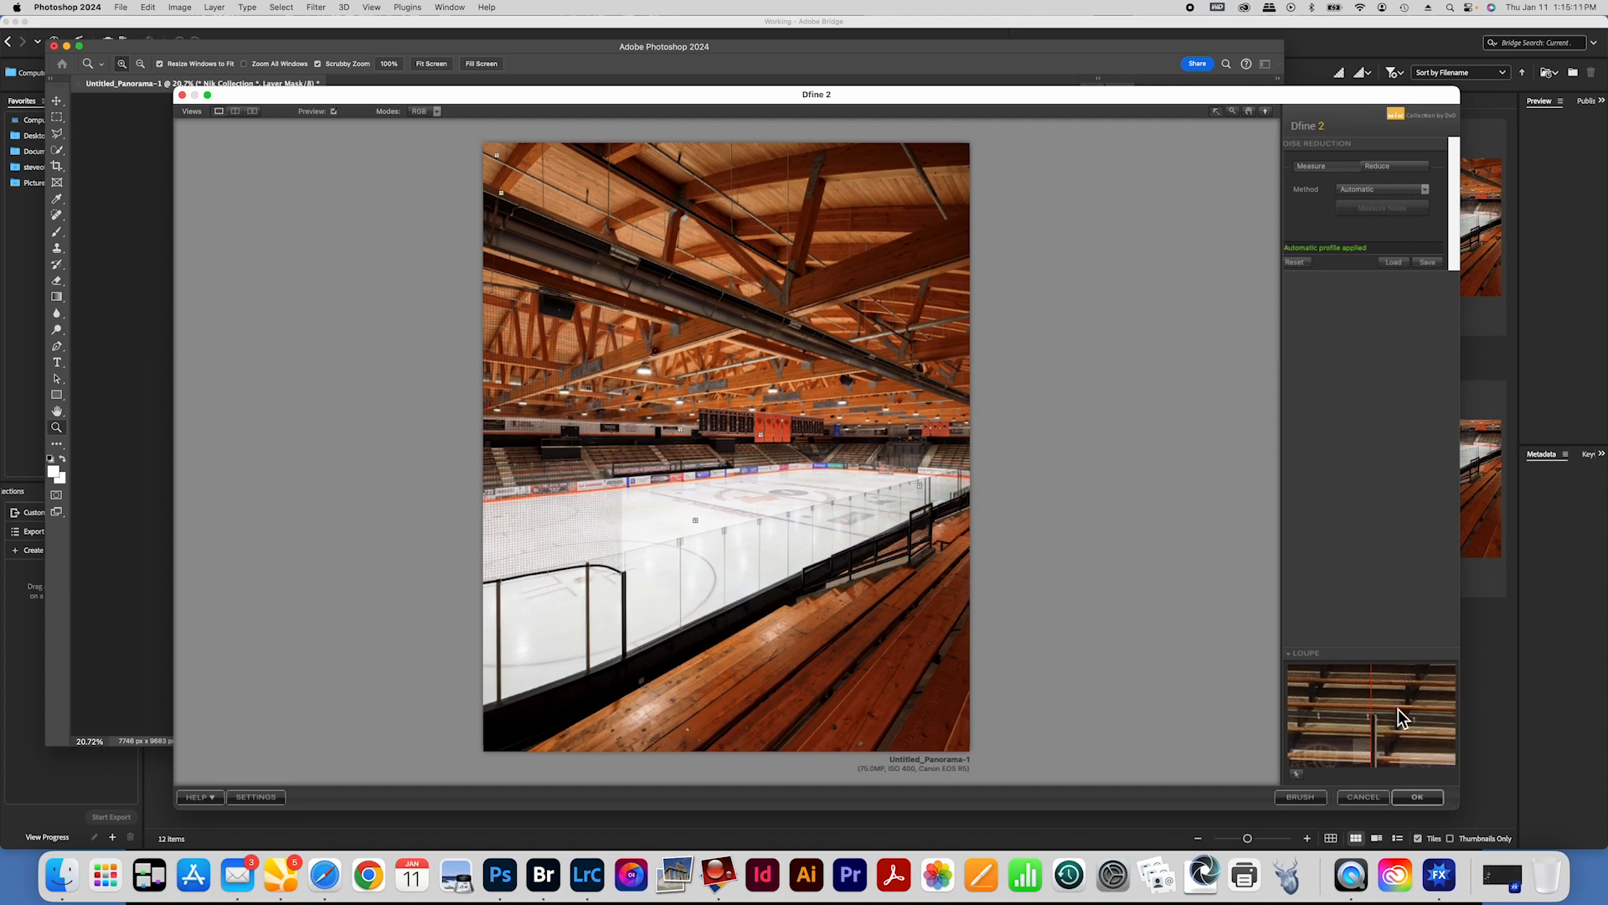
left_click(1416, 798)
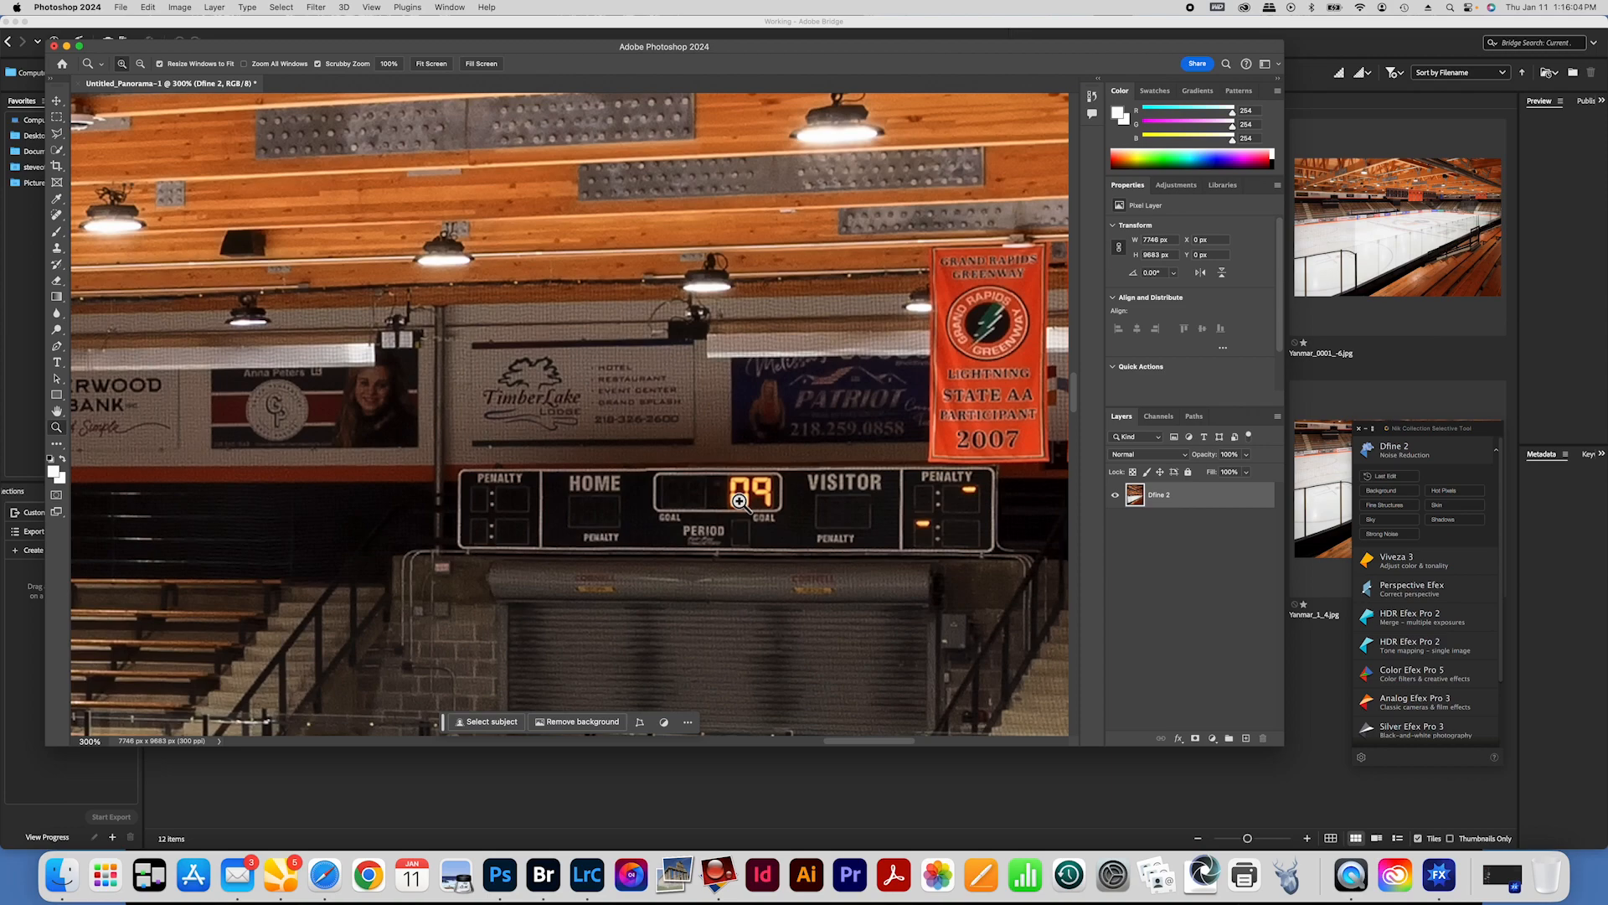
Step: Duplicate the Dfine 2 layer, outline the lit clock digits on the scoreboard with the Polygonal Lasso, and remove them with Fill
key("super+j")
key("l")
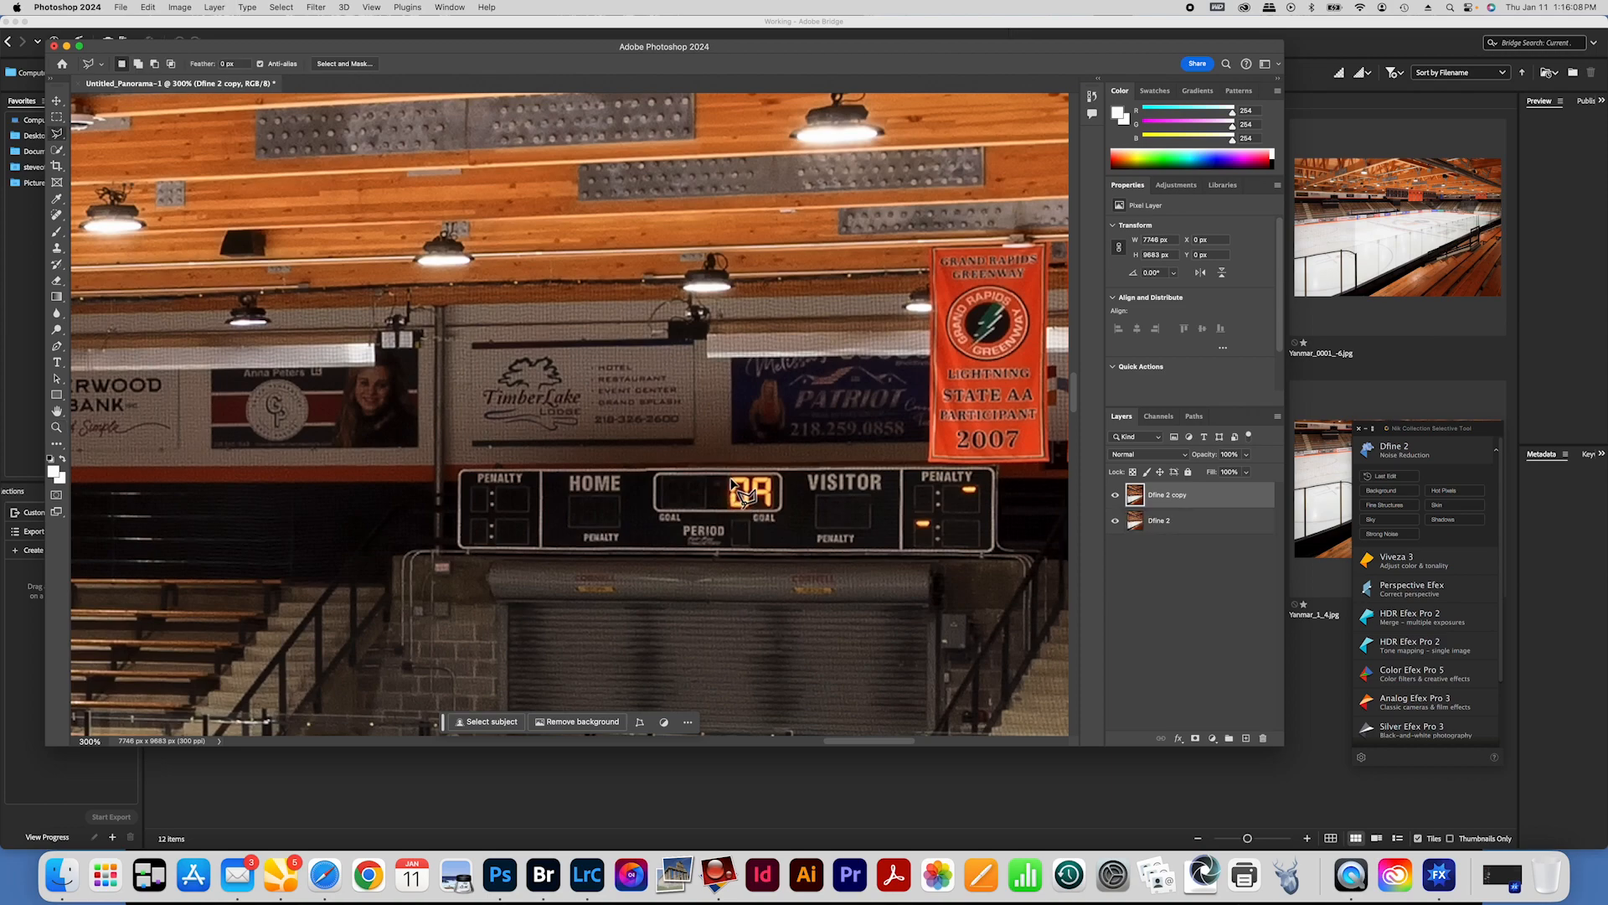
left_click(731, 480)
left_click(726, 508)
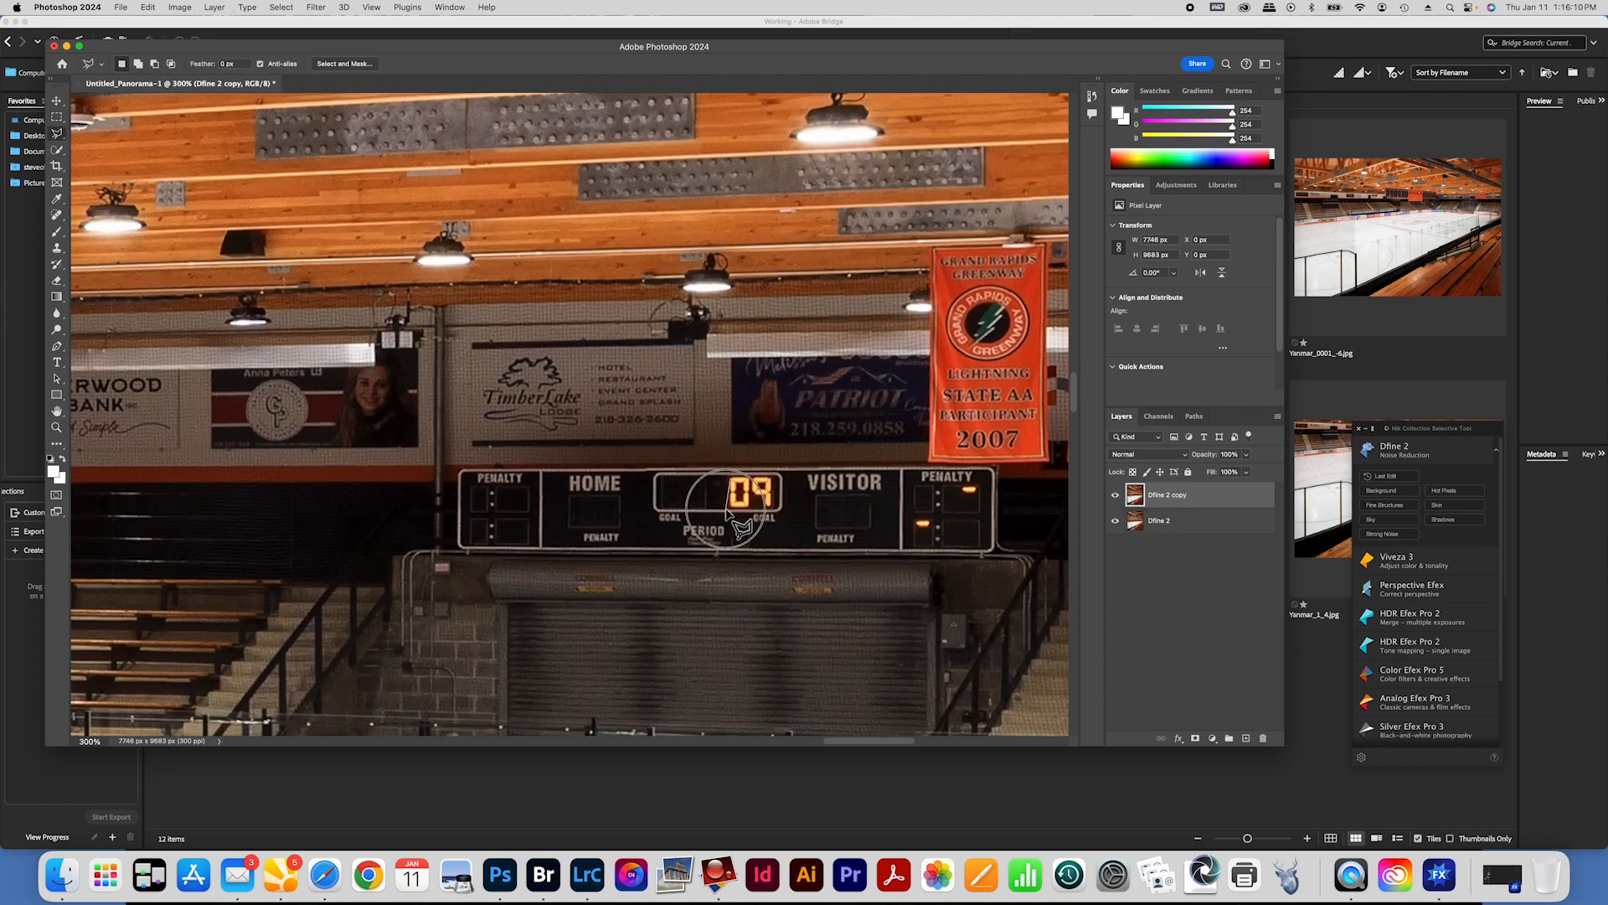
left_click(774, 510)
left_click(778, 476)
left_click(741, 476)
key("shift+BackSpace")
key("Return")
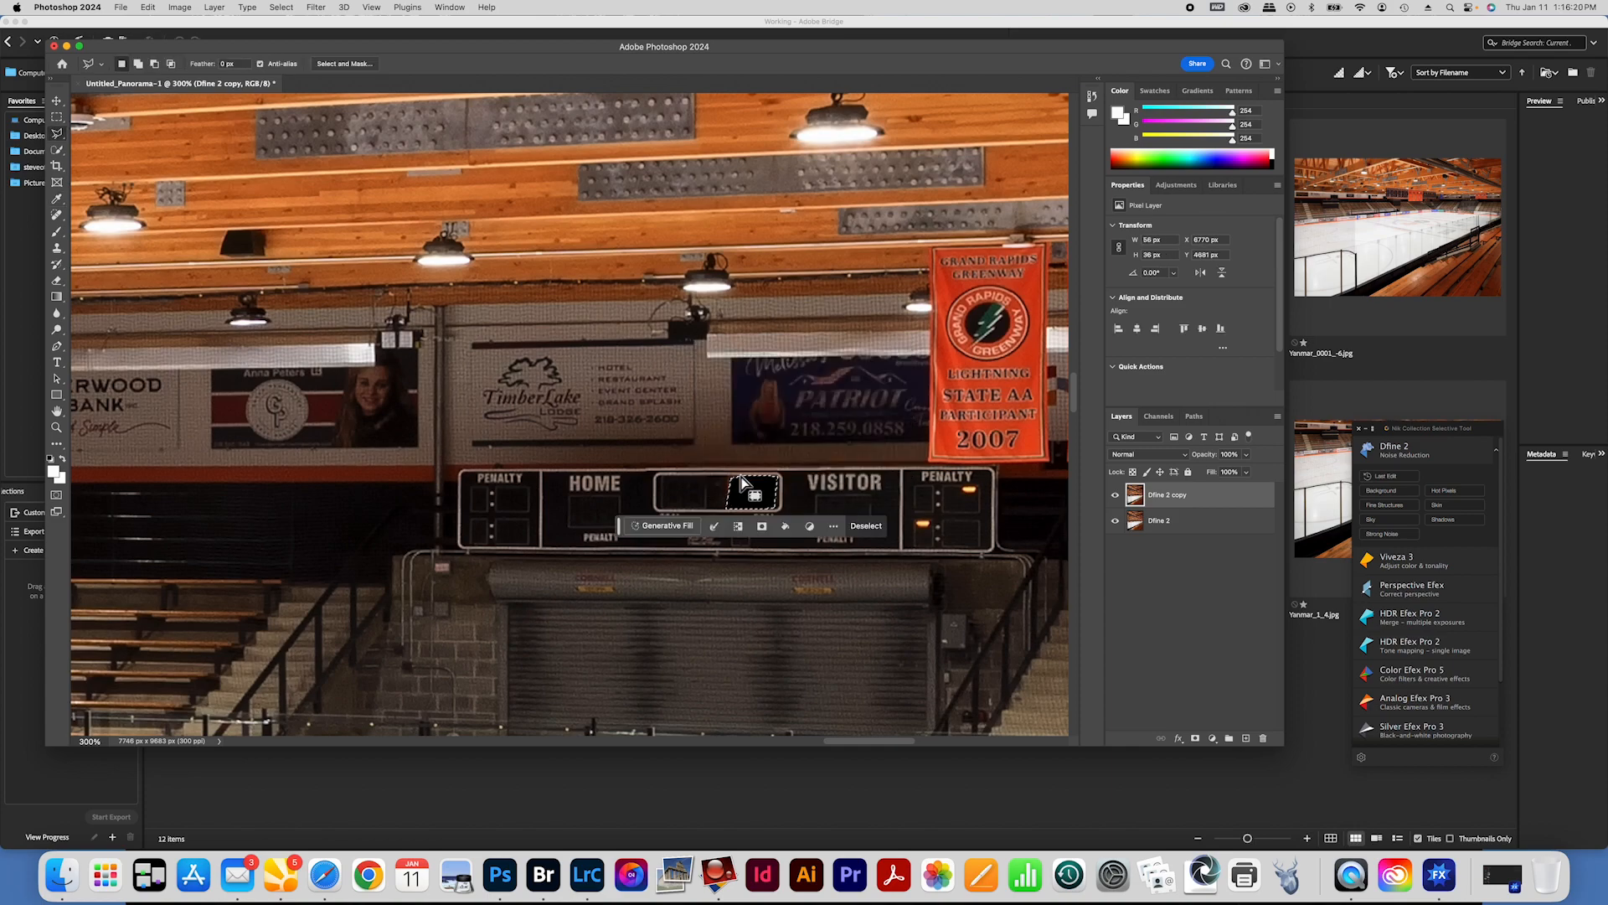
Step: Mask the duplicate layer to the filled clock area, compare it with the layer below, and merge the visible layers
left_click(1195, 738)
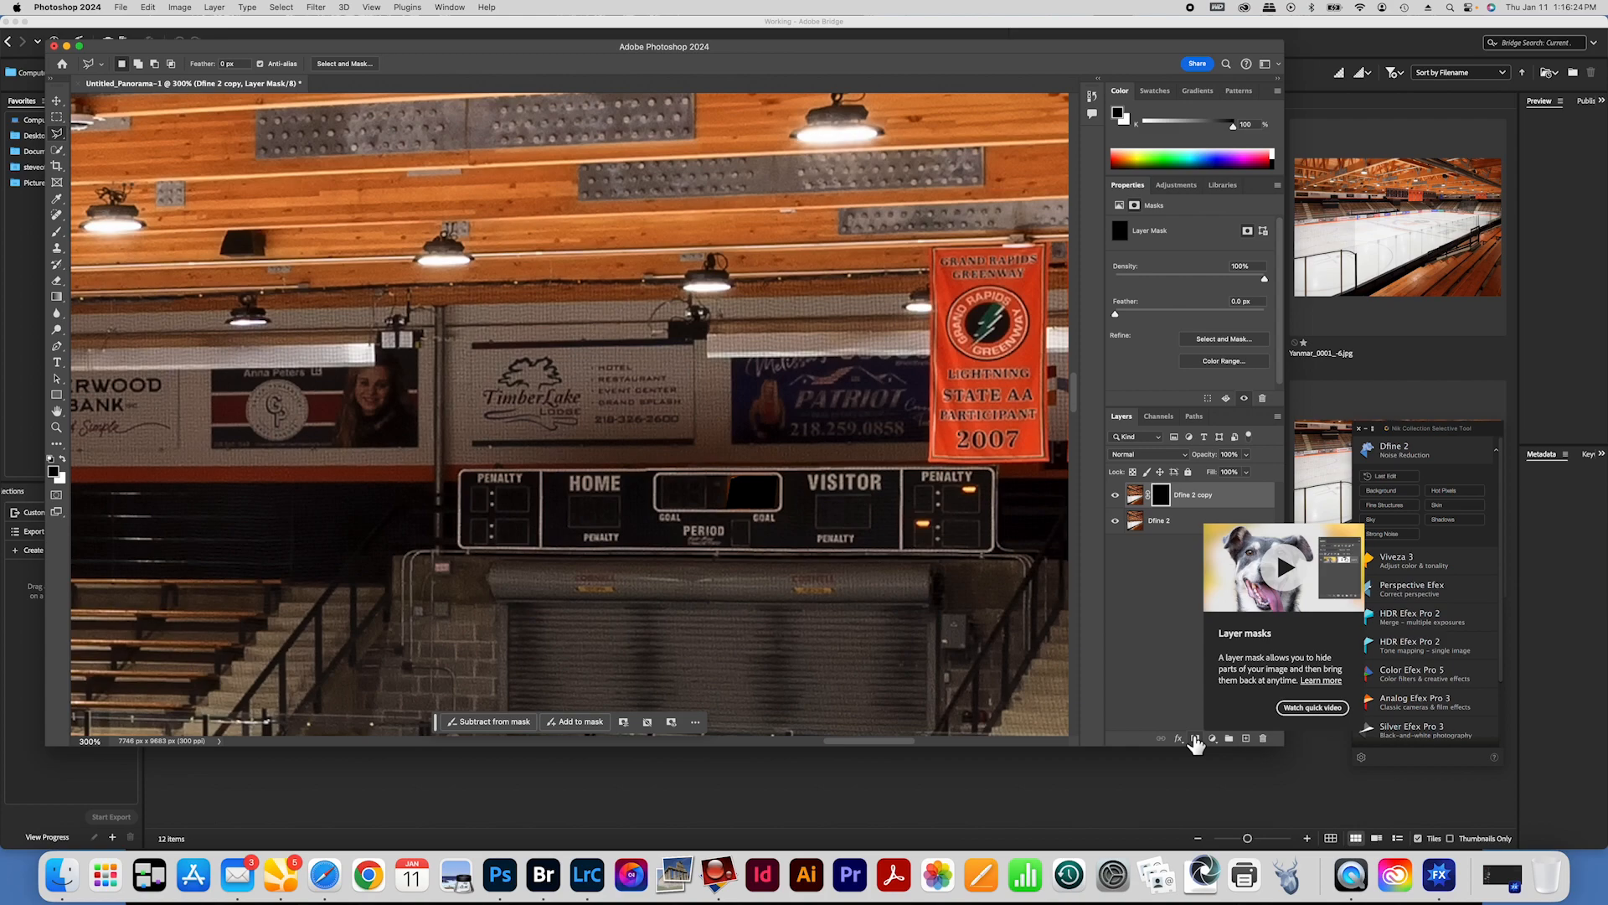
left_click(1115, 495)
left_click(1115, 495)
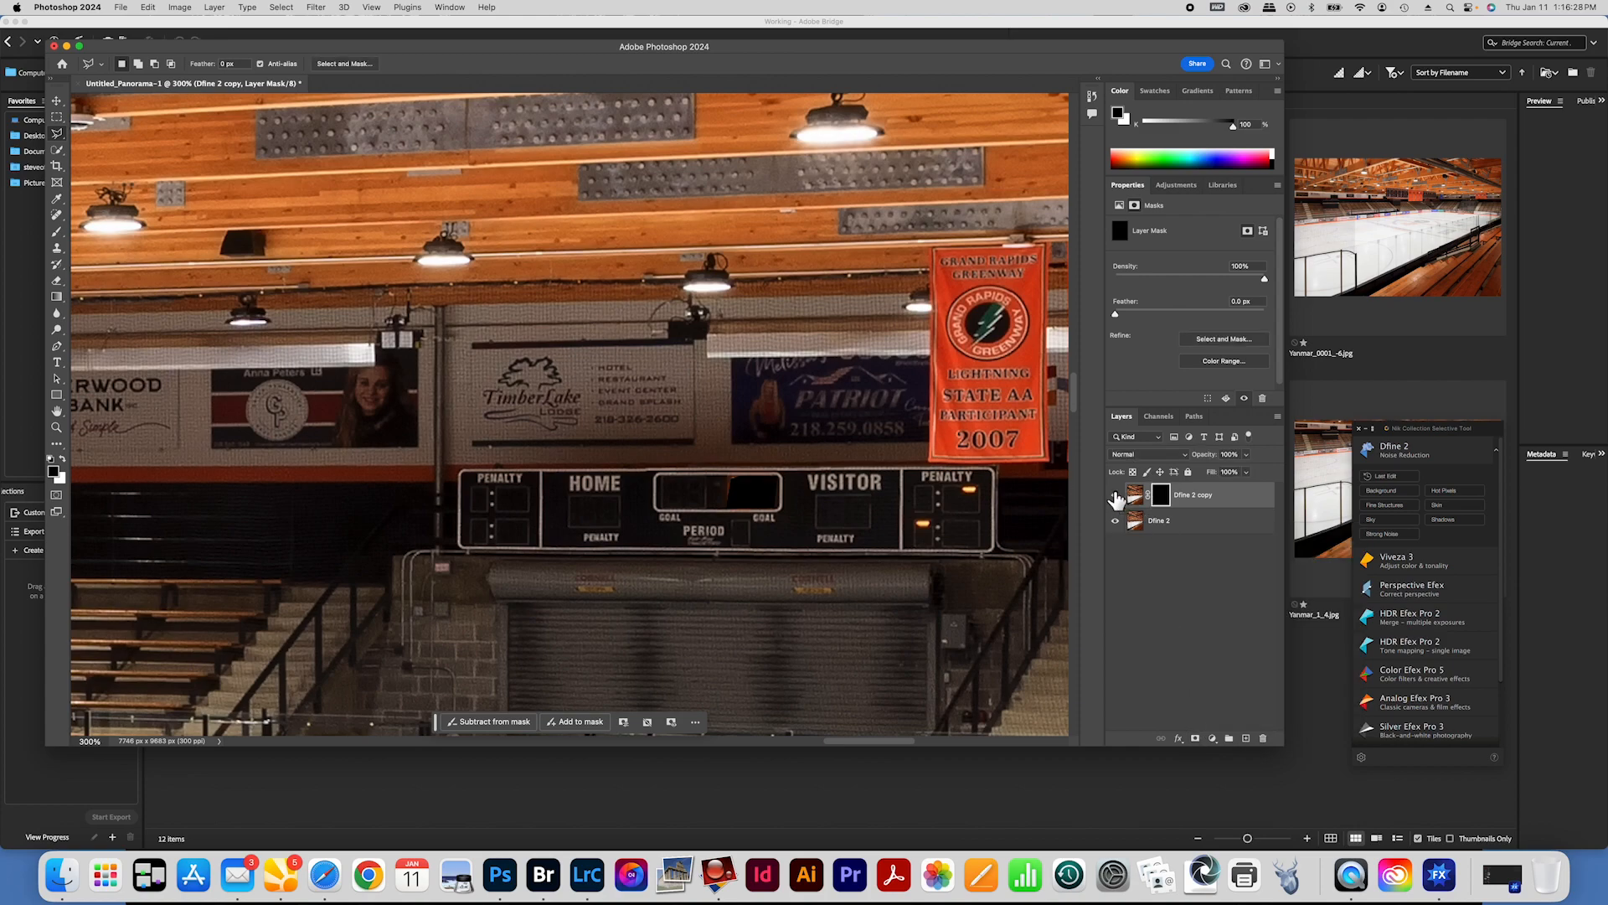
left_click(1114, 497)
left_click(1115, 497)
left_click(1115, 497)
left_click(1115, 497)
key("super+shift+e")
Step: Duplicate the merged layer, select the leftover strip in the scoreboard clock, fill it, and mask the duplicate to that patch
key("super+j")
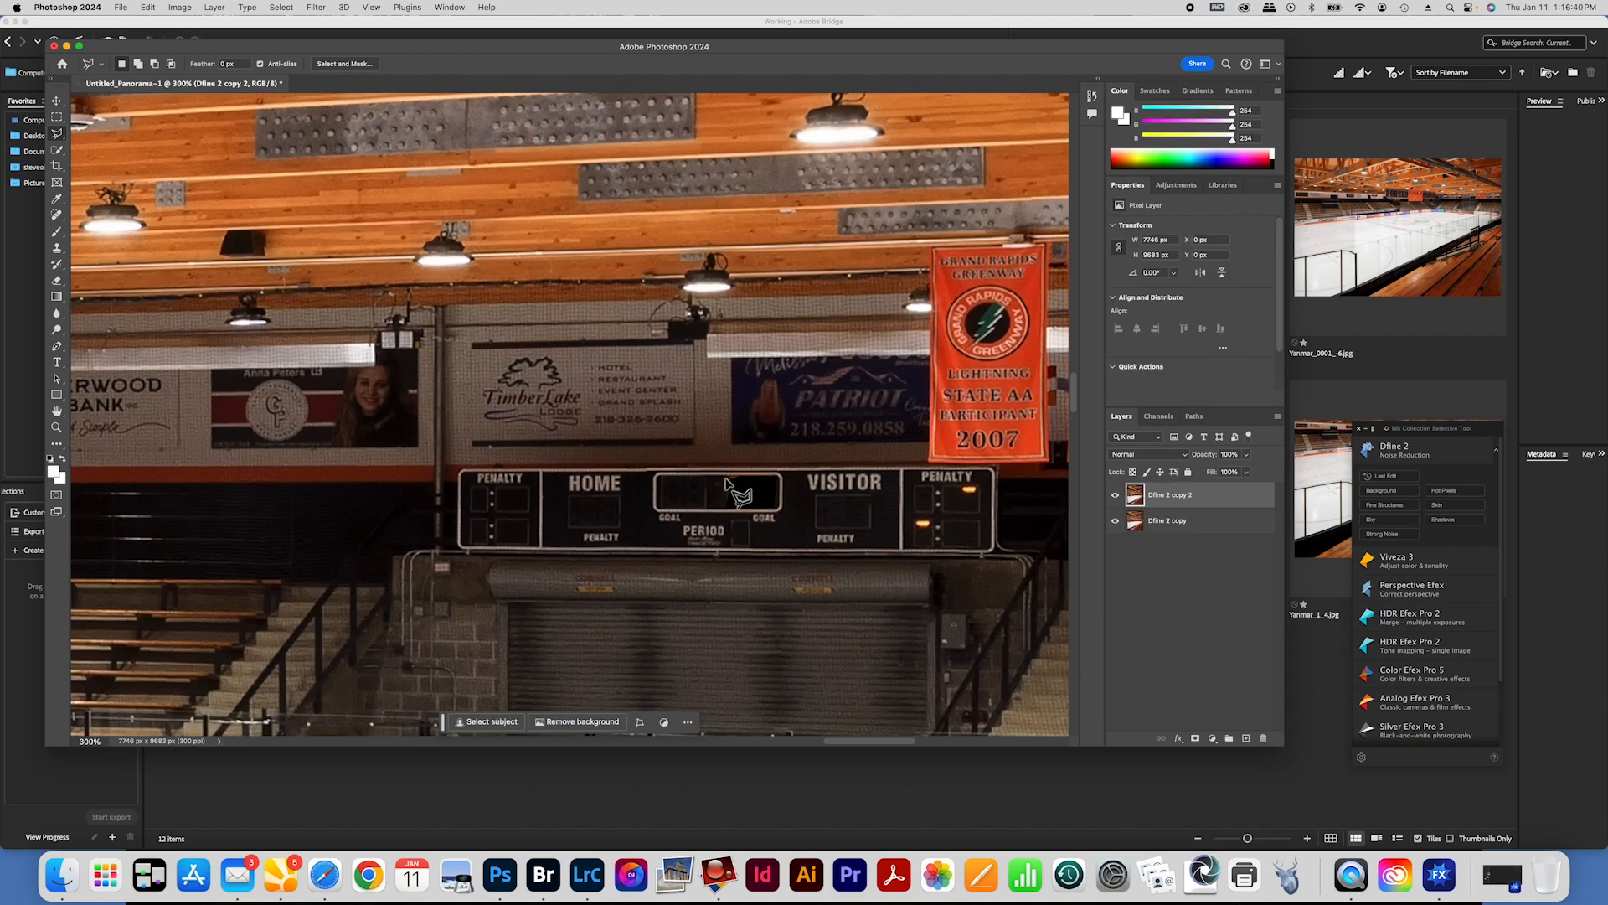
mouse_move(725, 479)
left_mouse_down()
mouse_move(726, 502)
mouse_move(758, 495)
mouse_move(727, 480)
left_mouse_up()
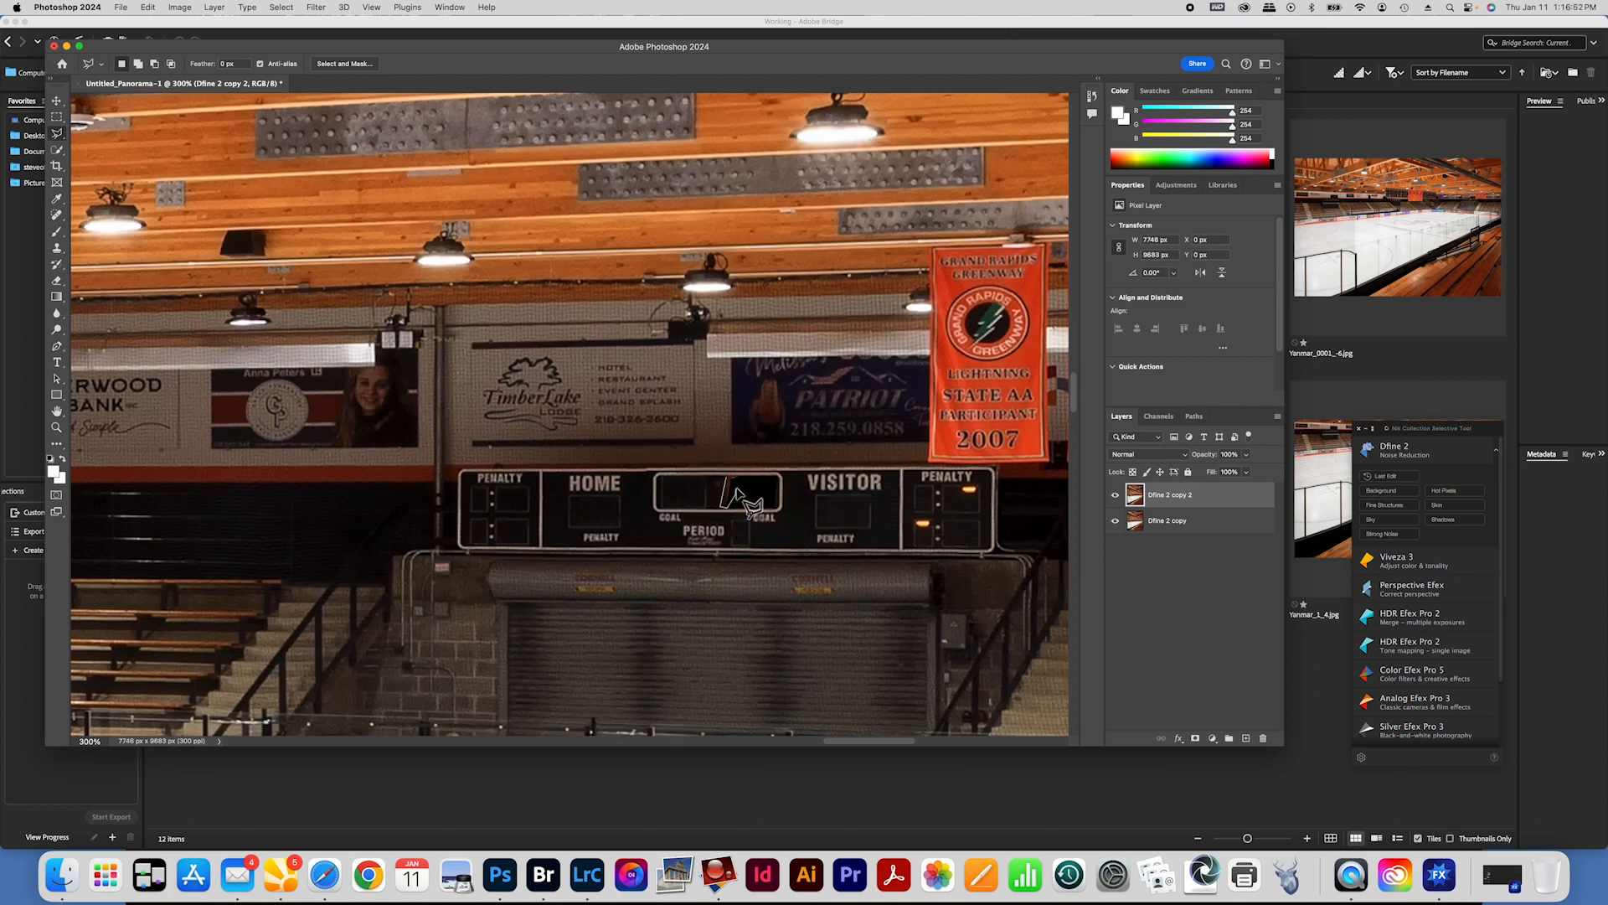
double_click(742, 477)
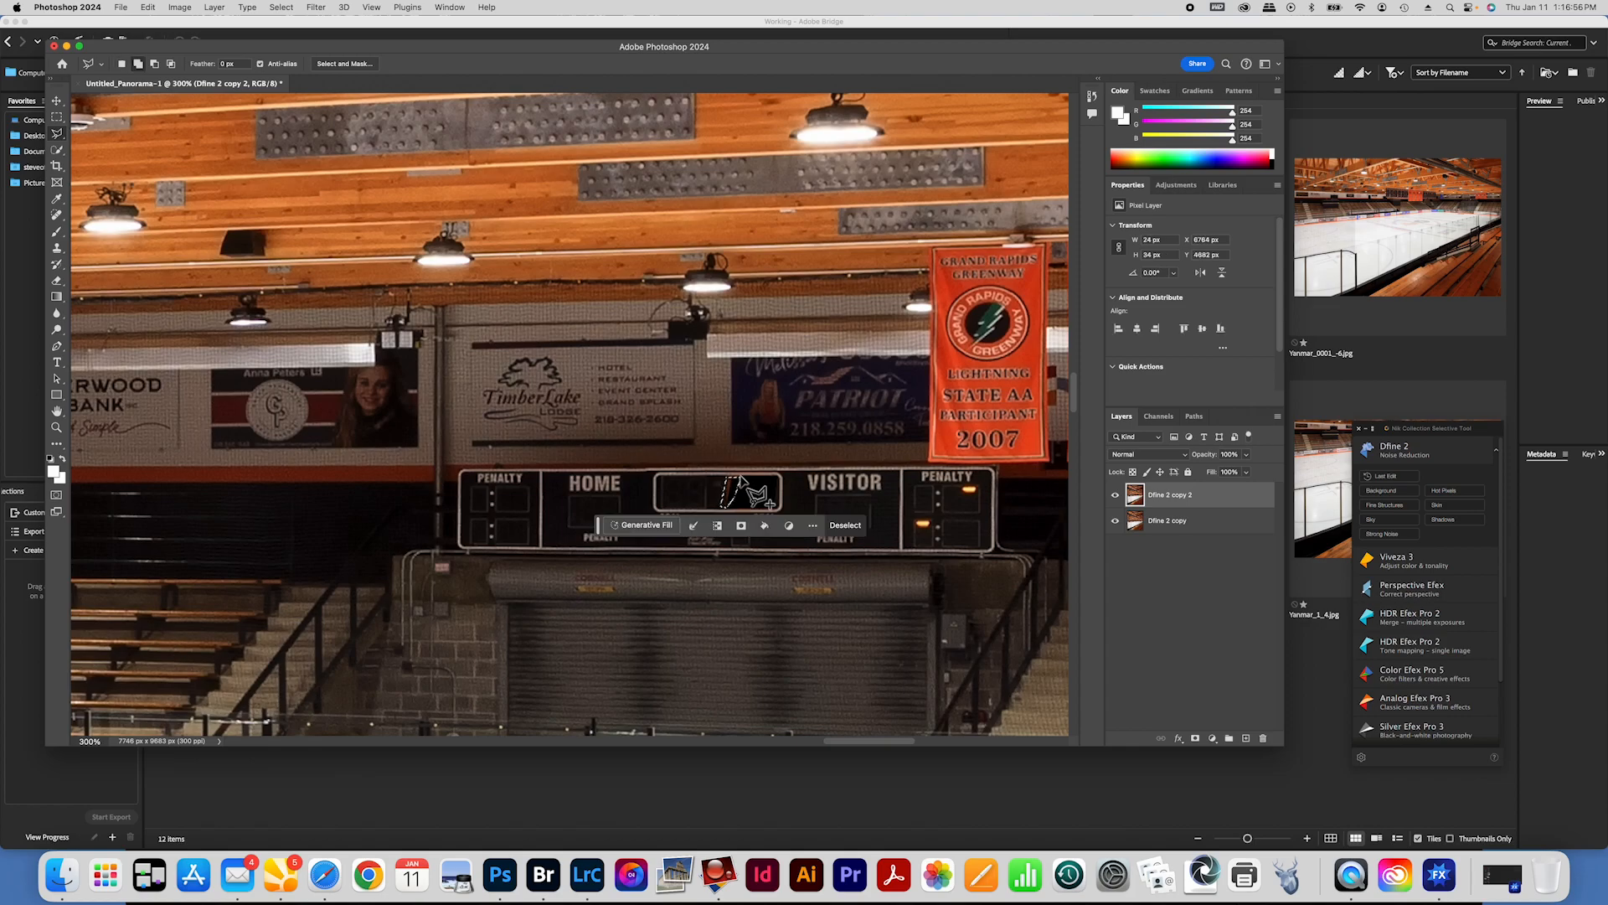
left_click(1196, 739)
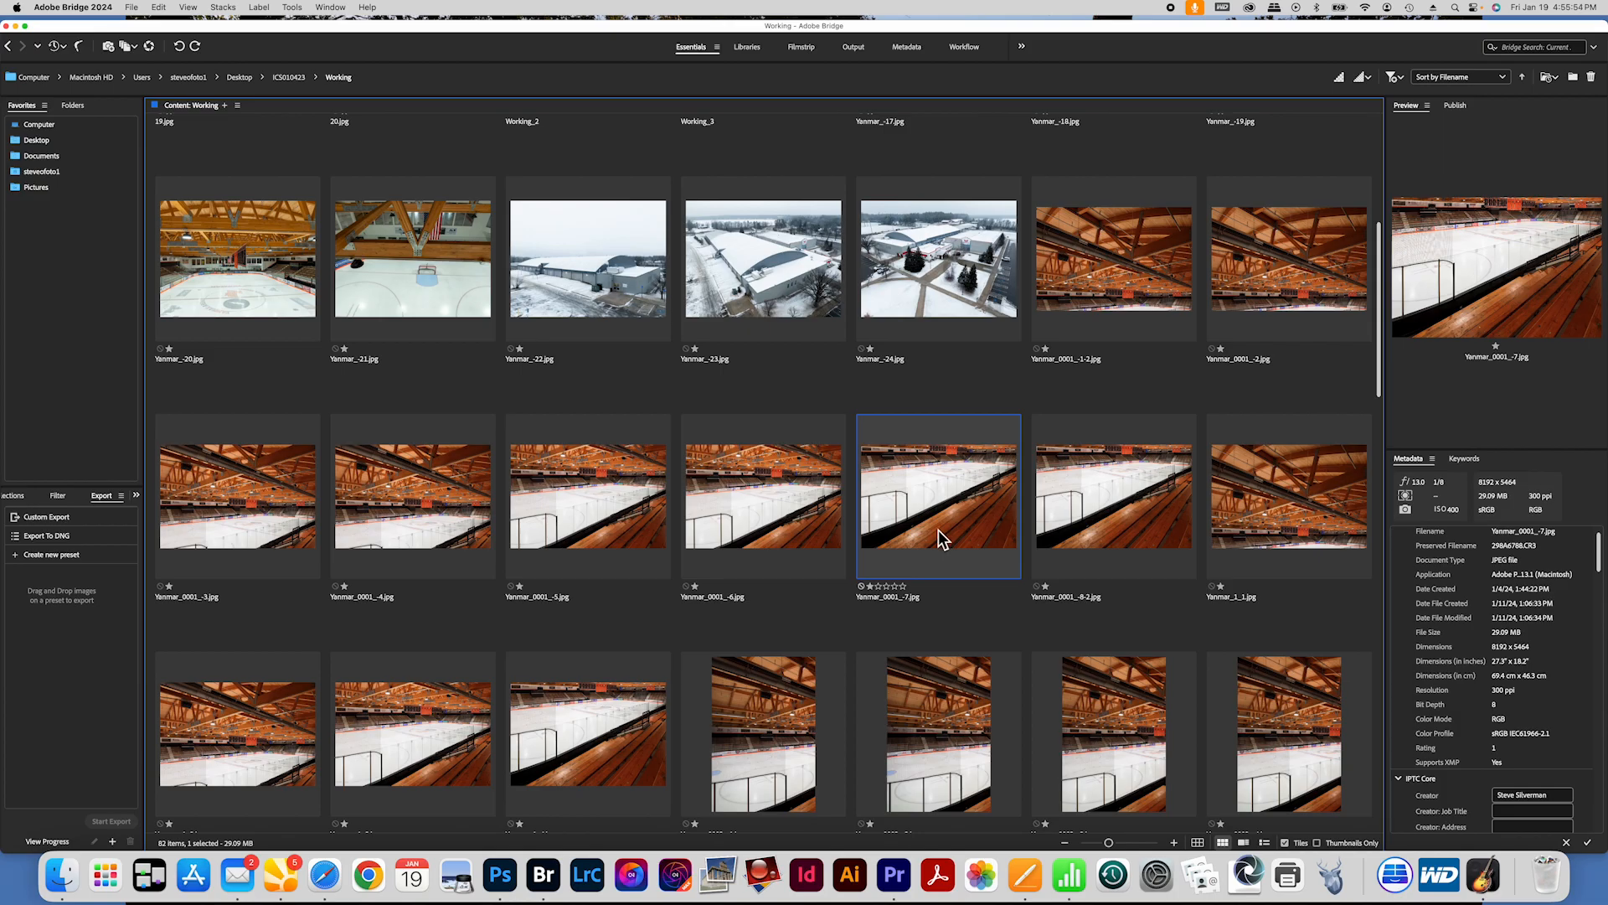
Step: Switch to Bridge, inspect Yanmar_0001_-7.jpg in full-screen preview, and open the Yanmar_Final folder to review the finished images
key("space")
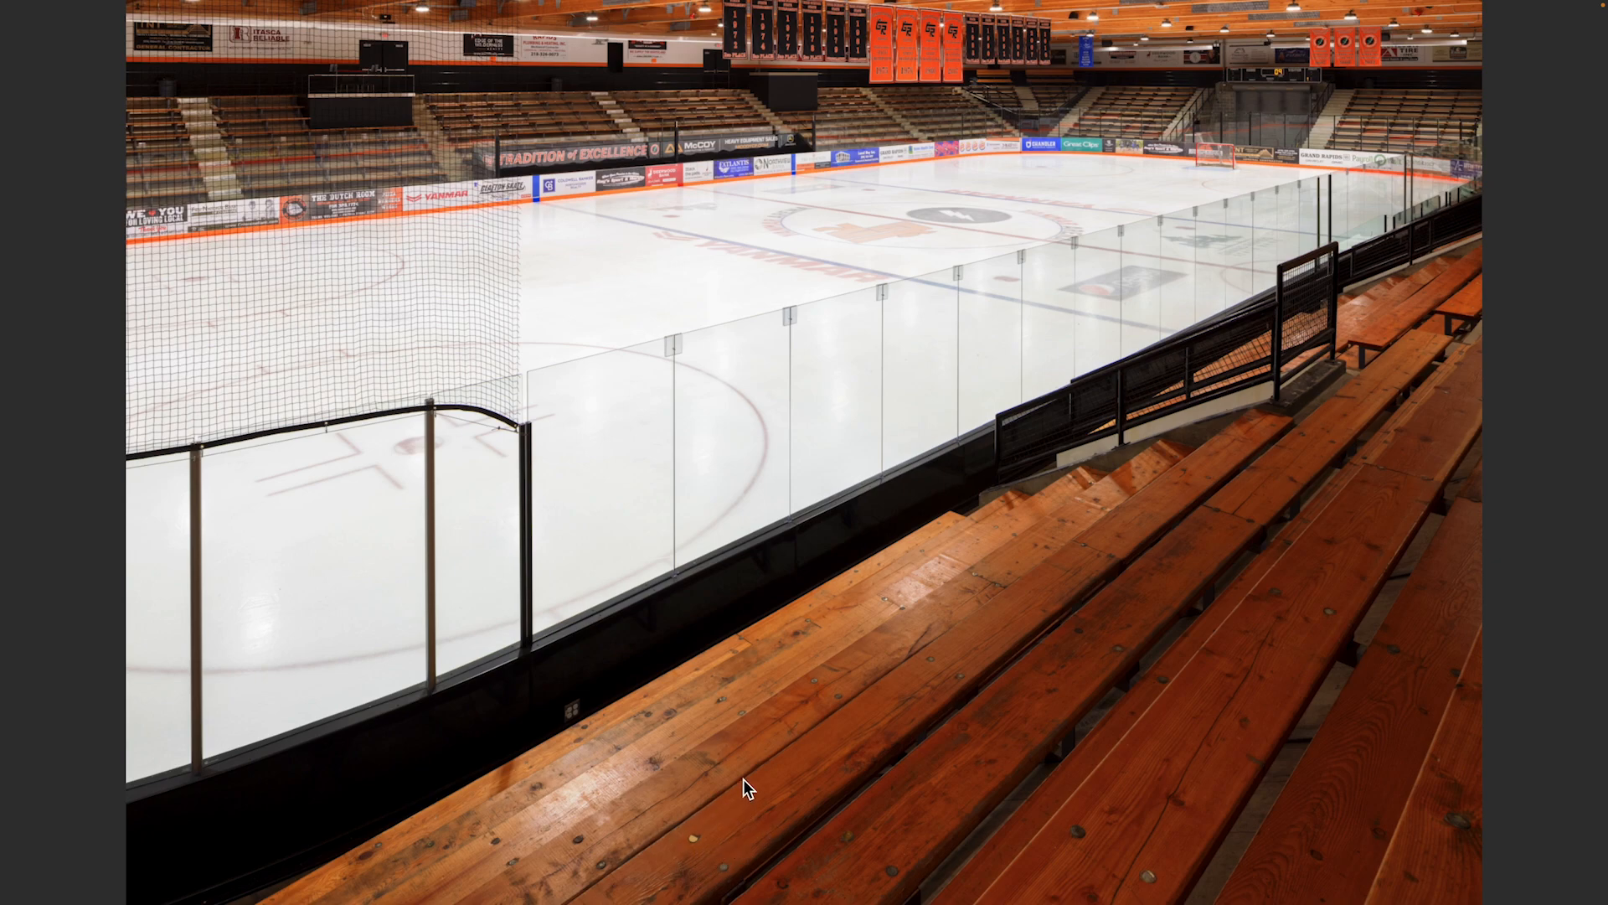
key("space")
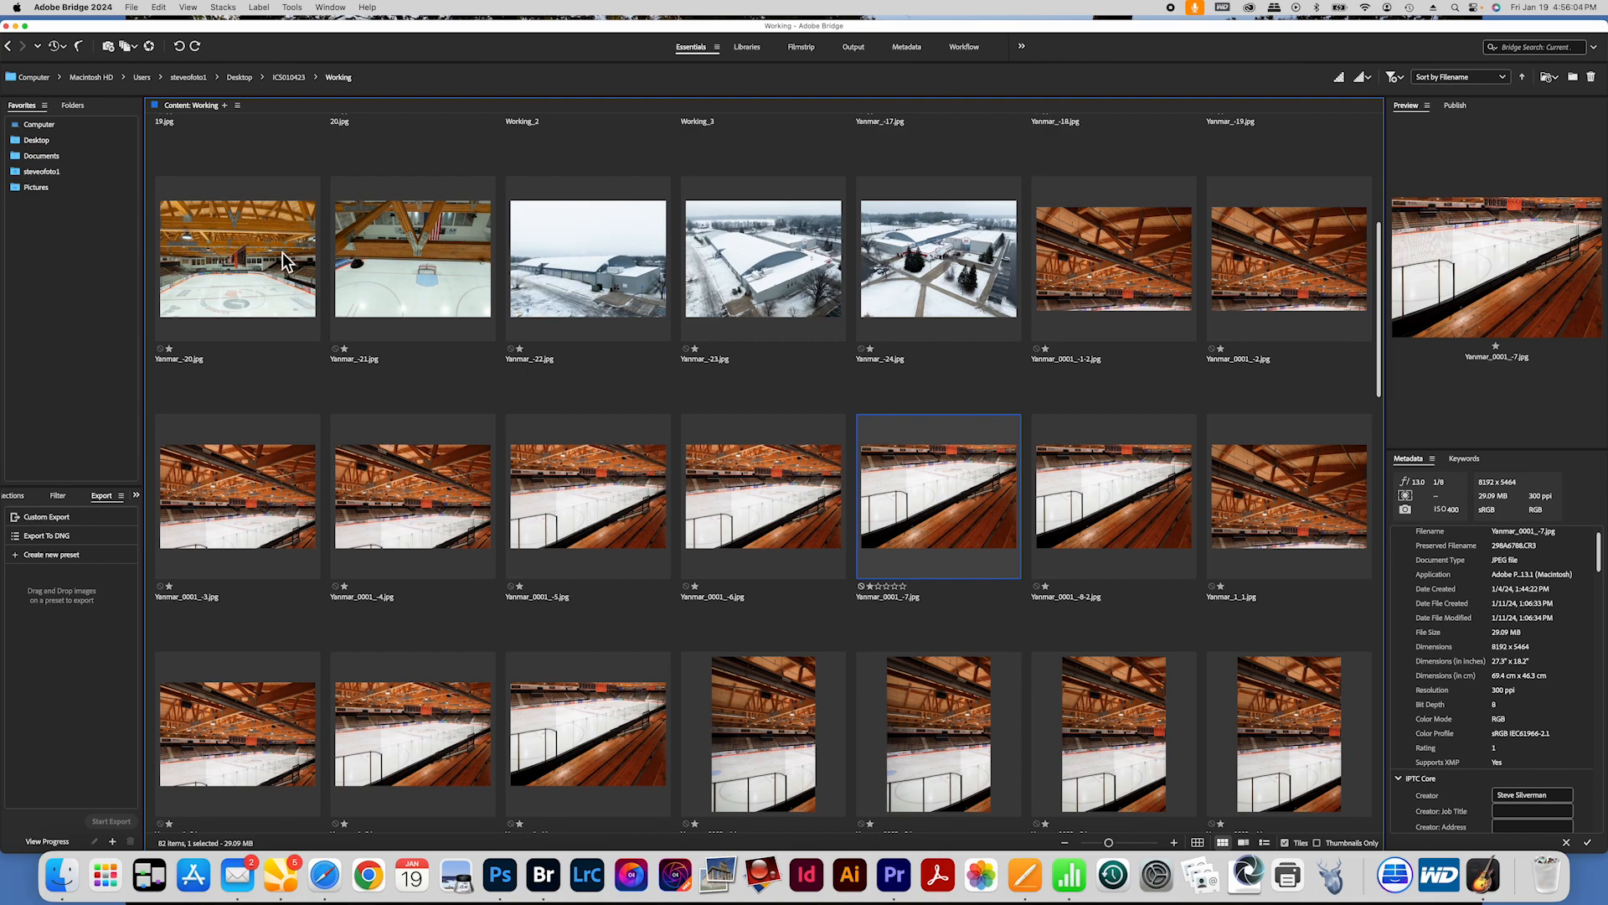
left_click(289, 78)
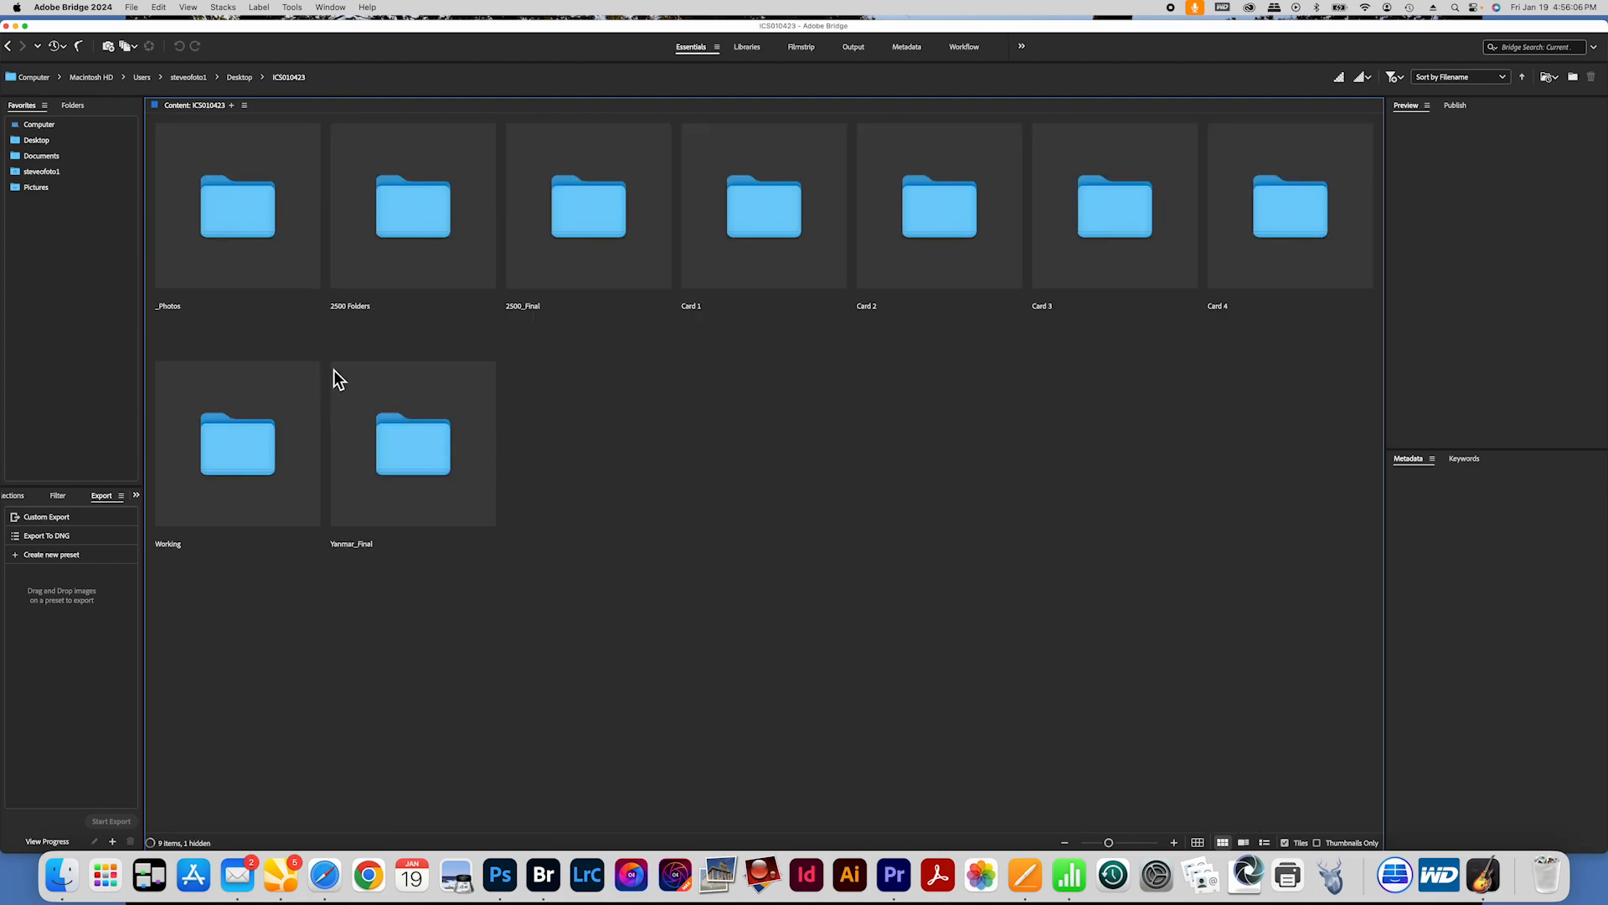
double_click(409, 449)
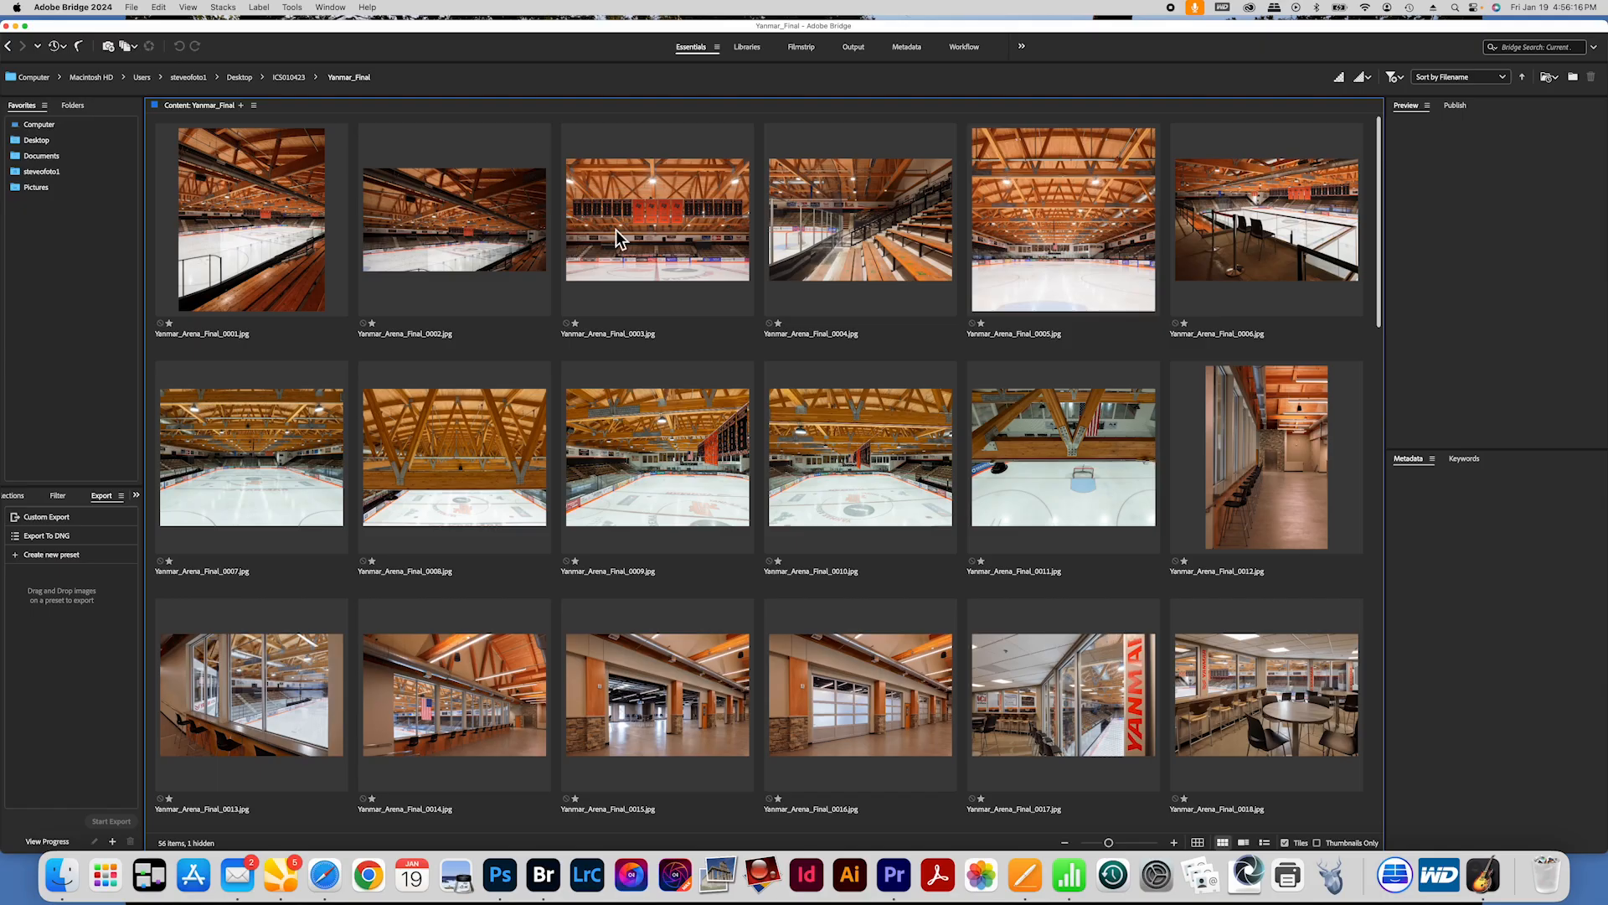
left_click(465, 243)
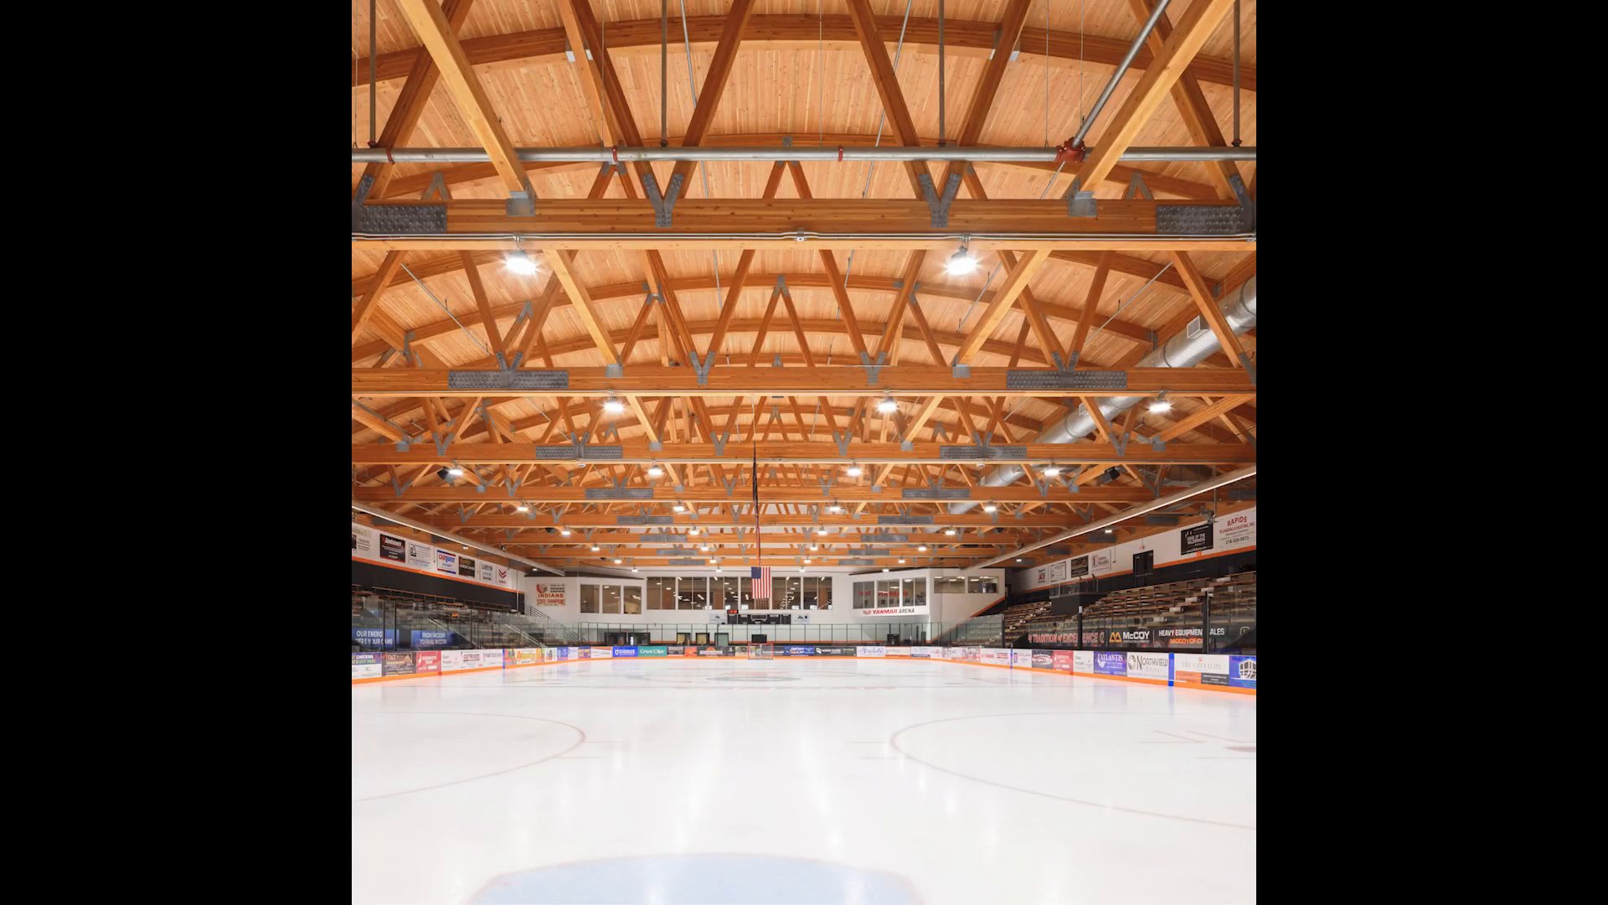